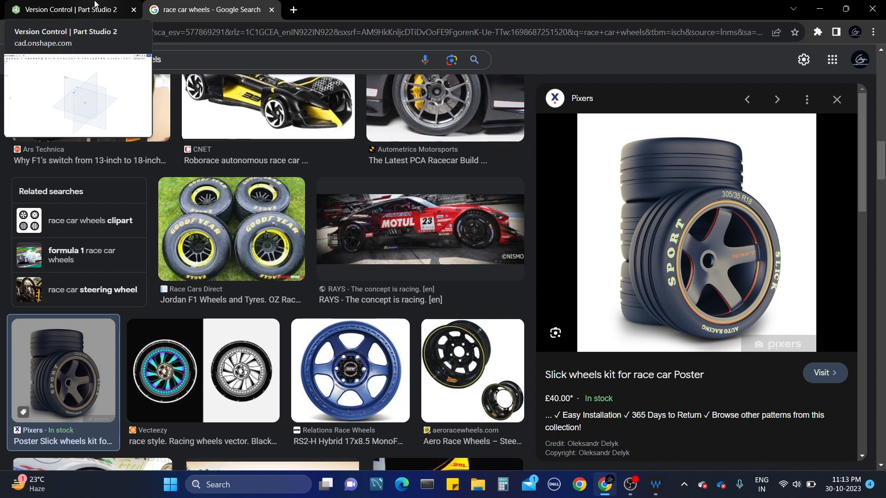
Back in Part Studio 2, start Sketch 1 on the Front plane, viewed head-on.
{"action": "left_click", "coordinate": [94, 4]}
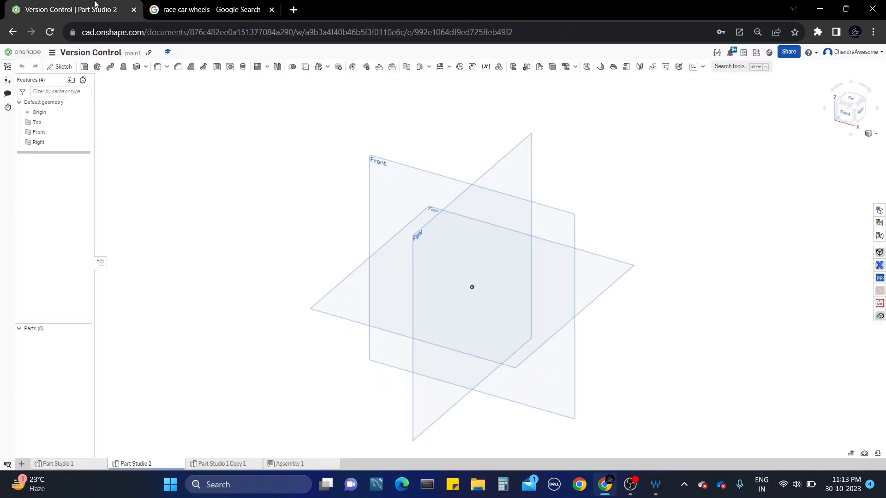
{"action": "left_click", "coordinate": [560, 229]}
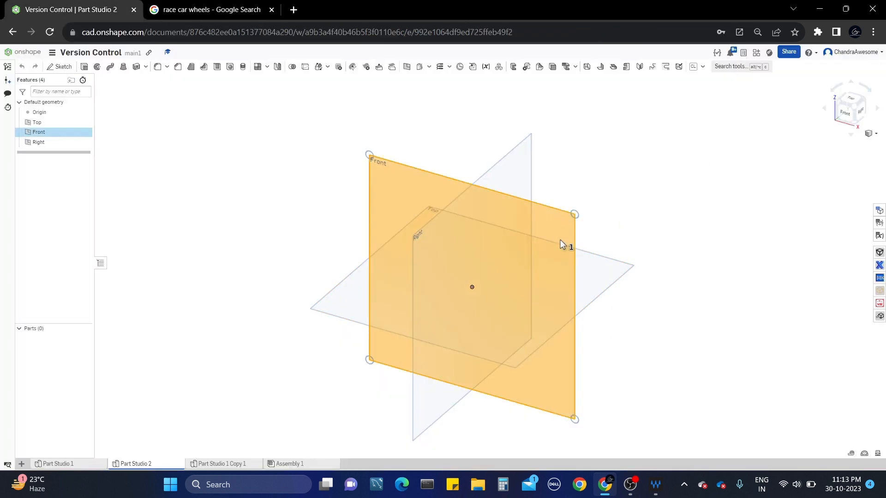
{"action": "left_click", "coordinate": [841, 119]}
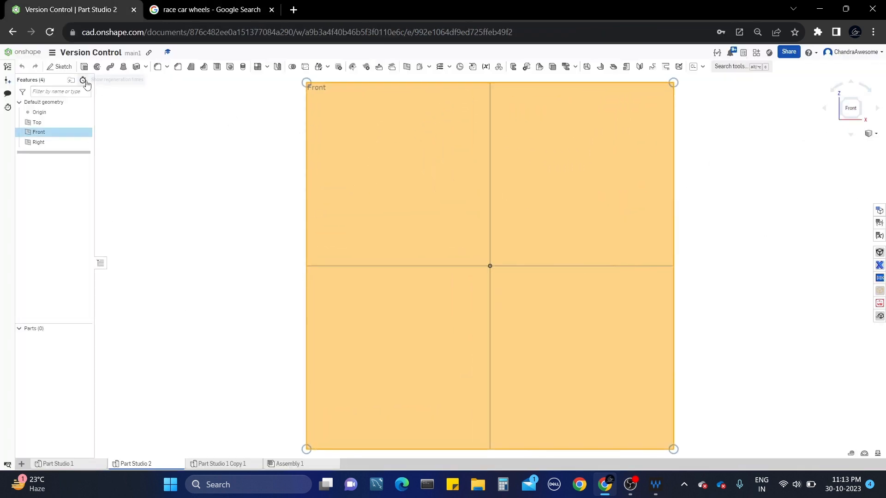
{"action": "left_click", "coordinate": [60, 67]}
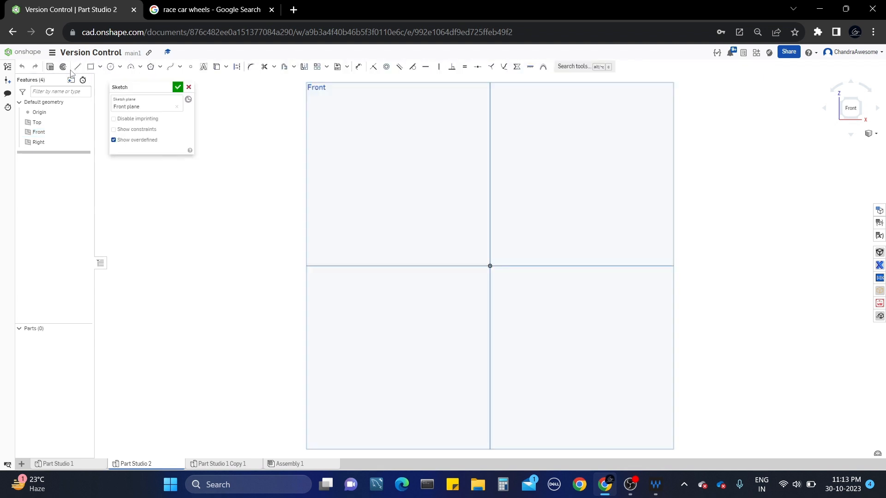
Draw a corner rectangle from the origin upward.
{"action": "left_click", "coordinate": [94, 67]}
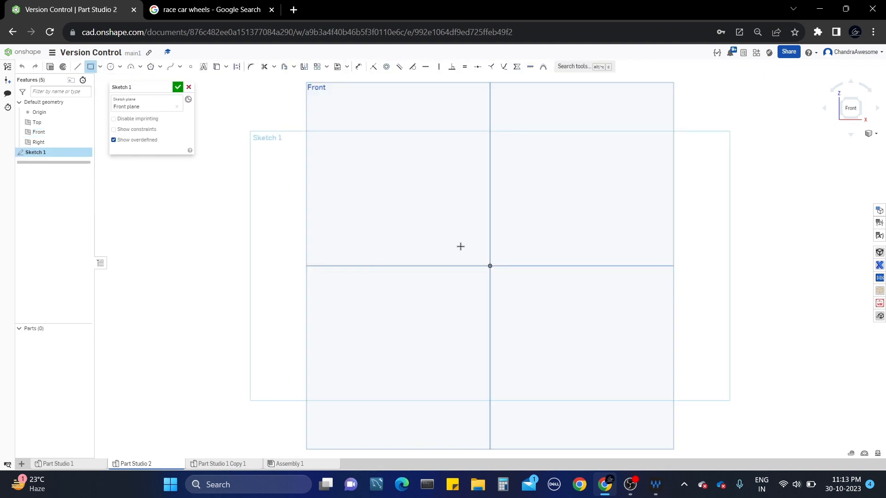
{"action": "left_click", "coordinate": [490, 131]}
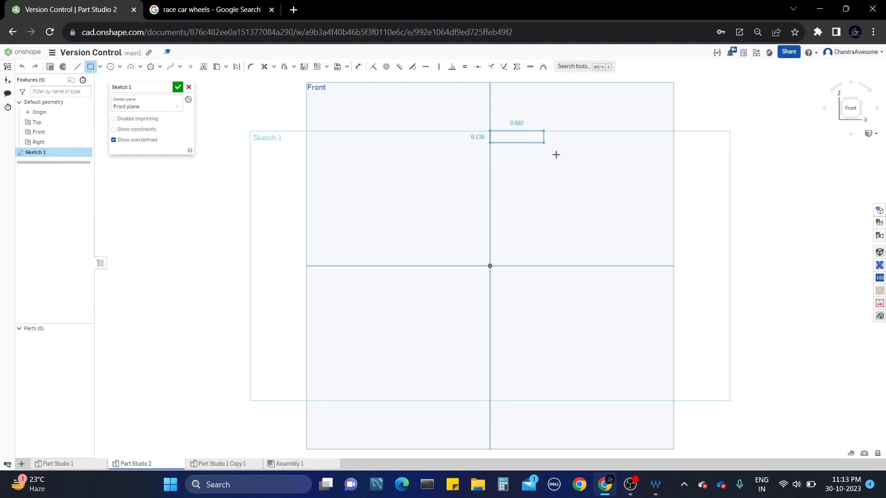
{"action": "left_click", "coordinate": [553, 266]}
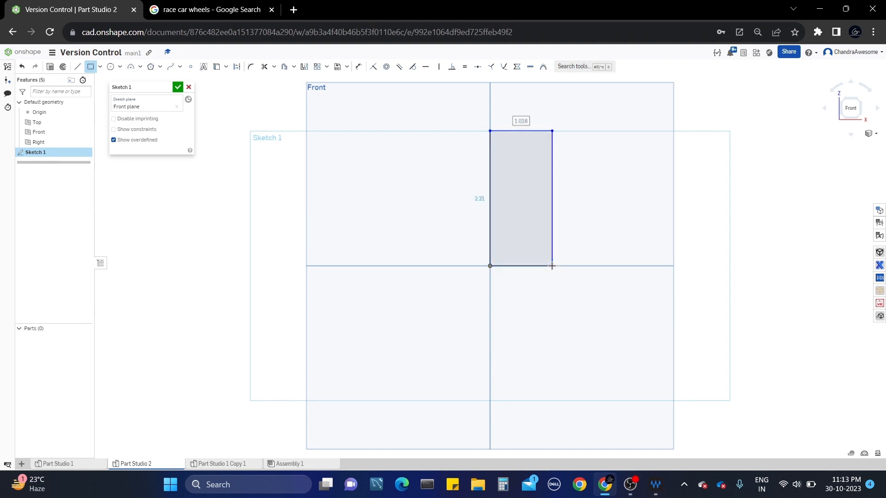
{"action": "key", "text": "Escape"}
Dimension the rectangle 1 wide and 1.5 tall.
{"action": "key", "text": "d"}
{"action": "left_click", "coordinate": [534, 266]}
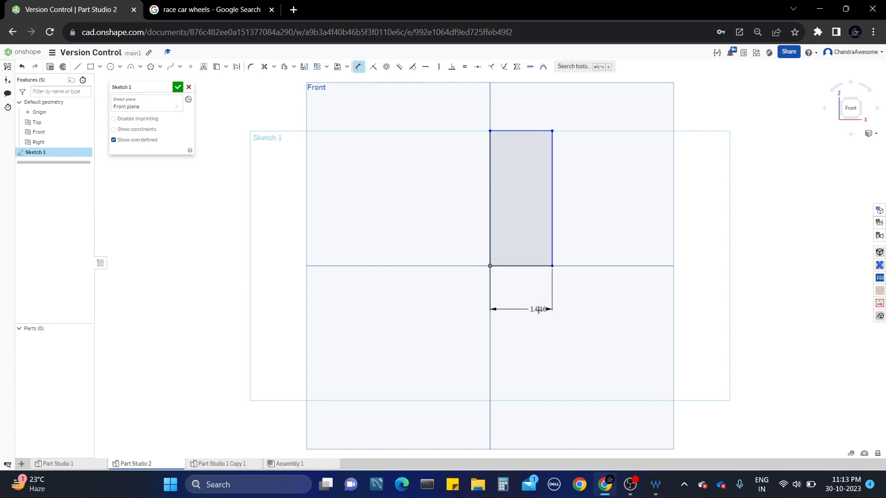
{"action": "left_click", "coordinate": [539, 310]}
{"action": "type", "text": "1"}
{"action": "key", "text": "Return"}
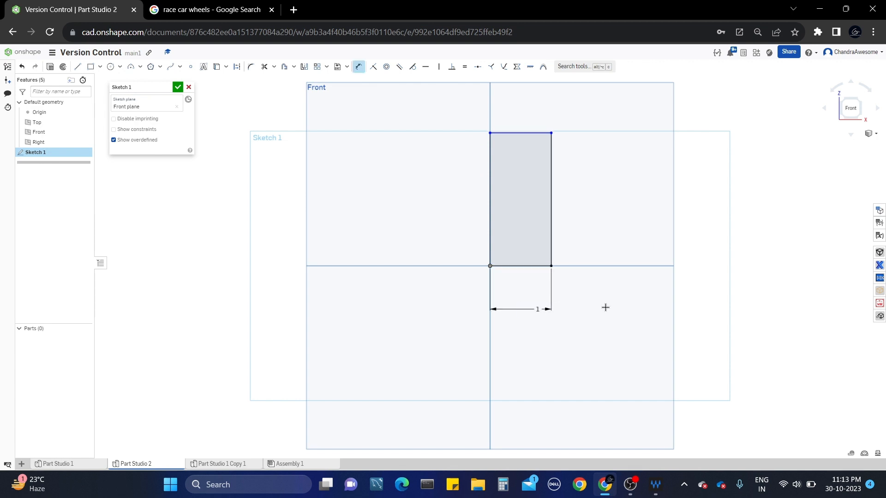
{"action": "left_click", "coordinate": [550, 189]}
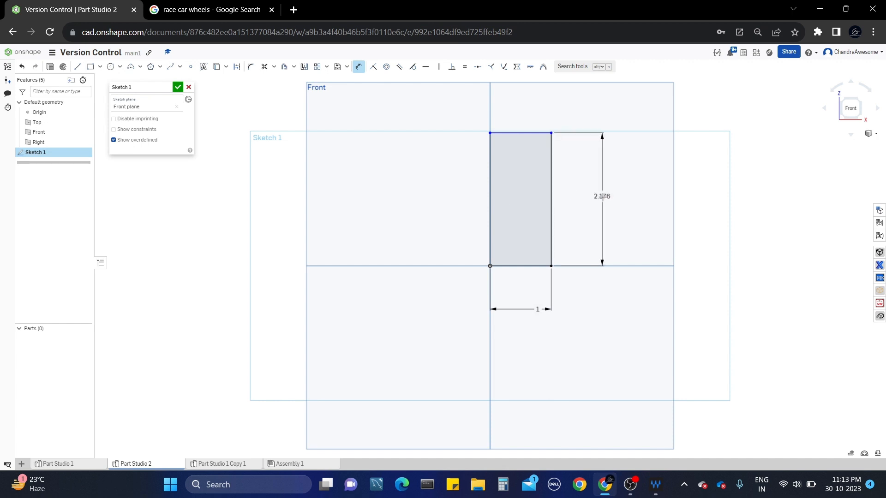
{"action": "left_click", "coordinate": [602, 196]}
{"action": "type", "text": "1"}
{"action": "key", "text": "Return"}
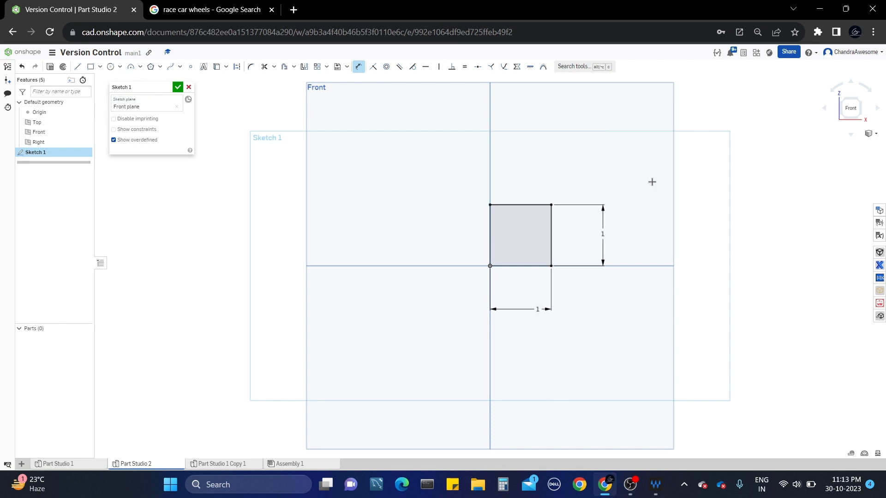
{"action": "double_click", "coordinate": [603, 235]}
{"action": "type", "text": ".5"}
{"action": "key", "text": "Return"}
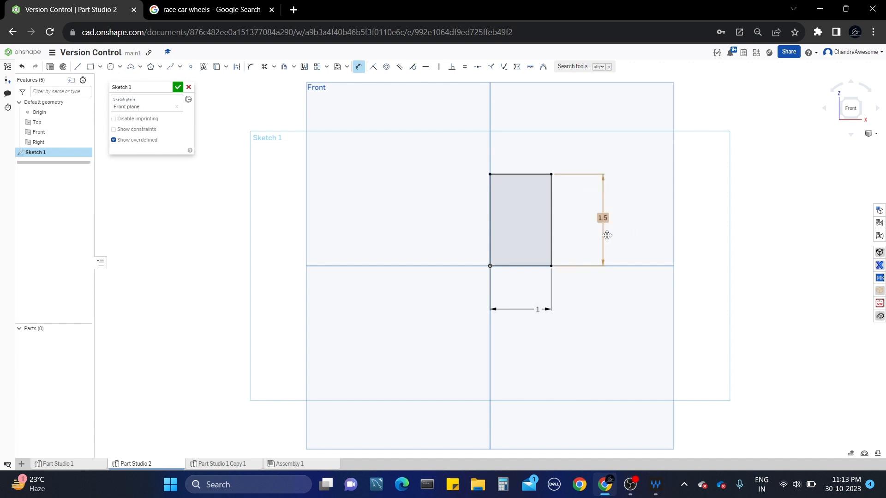
Adjust the zoom and begin a line at the rectangle's top-right corner.
{"action": "scroll", "coordinate": [549, 212], "scroll_direction": "up", "scroll_amount": 1}
{"action": "scroll", "coordinate": [595, 170], "scroll_direction": "up", "scroll_amount": 1}
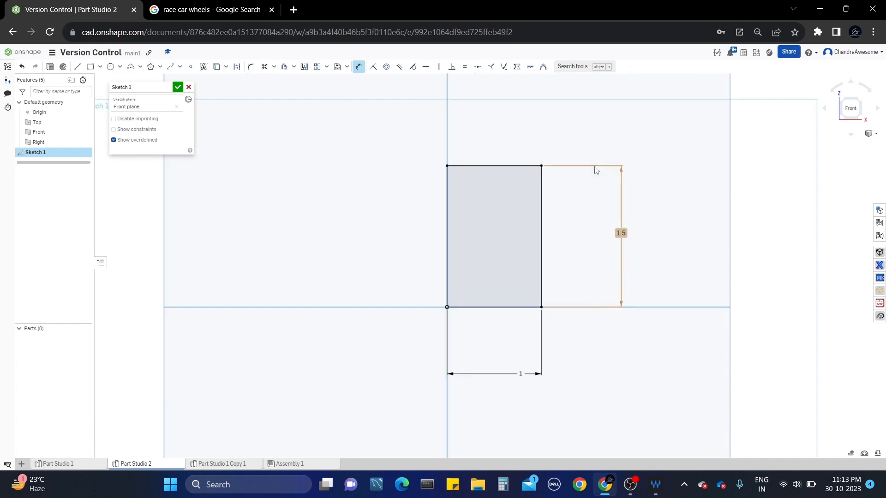
{"action": "scroll", "coordinate": [585, 180], "scroll_direction": "down", "scroll_amount": 1}
{"action": "scroll", "coordinate": [587, 180], "scroll_direction": "up", "scroll_amount": 1}
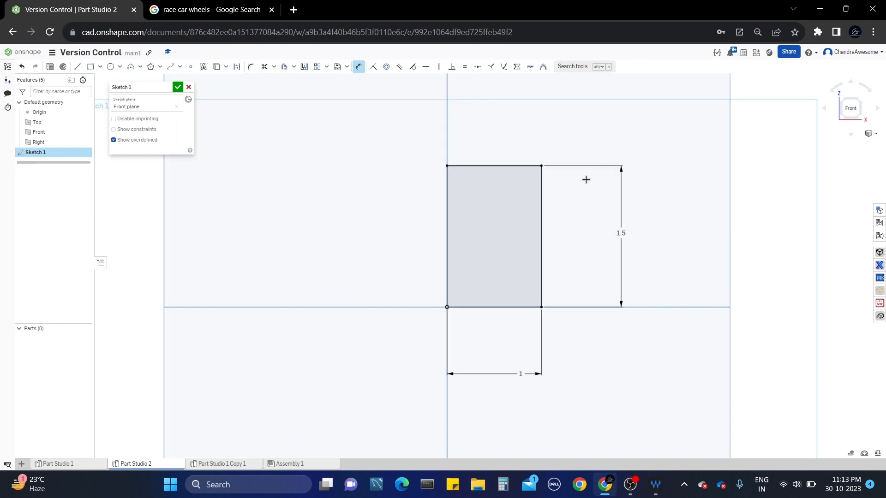
{"action": "left_click", "coordinate": [76, 66]}
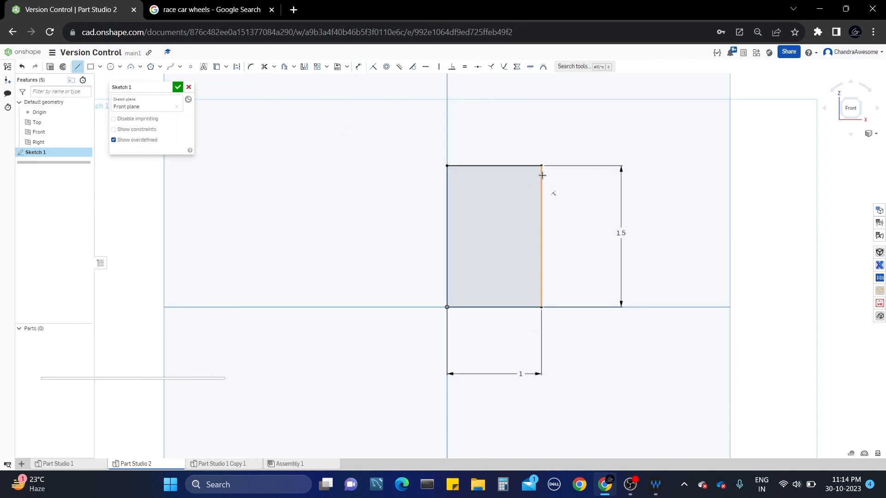
{"action": "scroll", "coordinate": [542, 166], "scroll_direction": "up", "scroll_amount": 1}
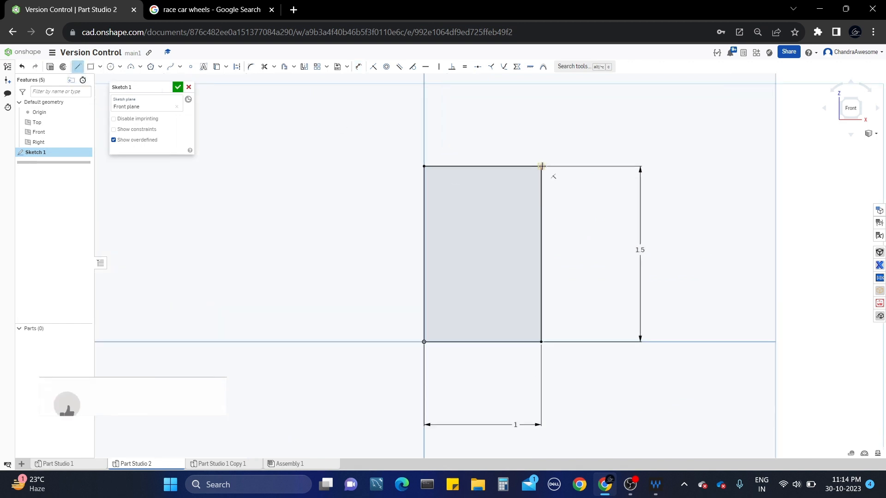
{"action": "left_click", "coordinate": [337, 114]}
Convert the 1 by 1.5 rectangle to construction lines and view the race car wheel reference.
{"action": "key", "text": "Escape"}
{"action": "left_click_drag", "start_coordinate": [365, 127], "coordinate": [628, 419]}
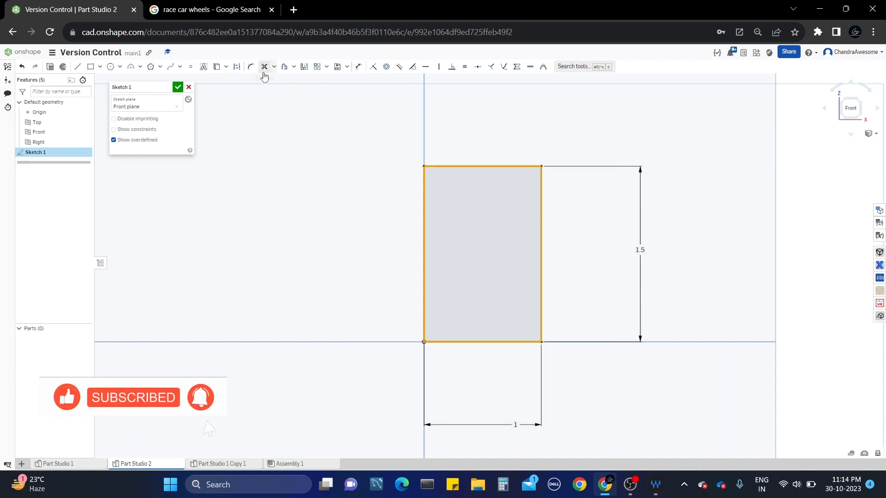
{"action": "left_click", "coordinate": [238, 67]}
{"action": "left_click", "coordinate": [500, 113]}
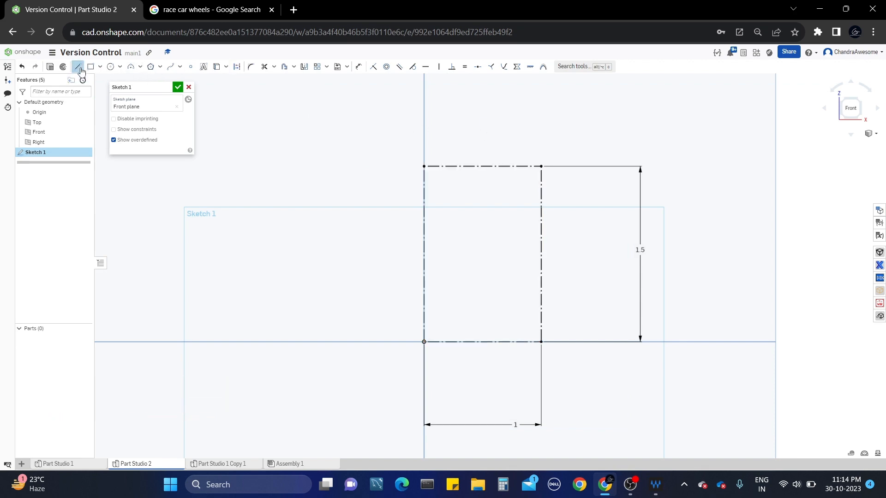
{"action": "left_click", "coordinate": [212, 9]}
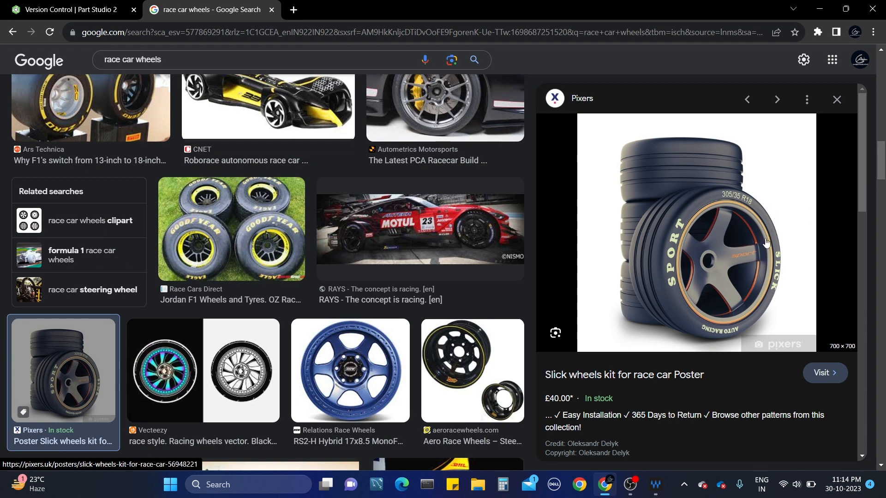
Return from the wheel reference images to Sketch 1 in Onshape.
{"action": "left_click", "coordinate": [81, 8]}
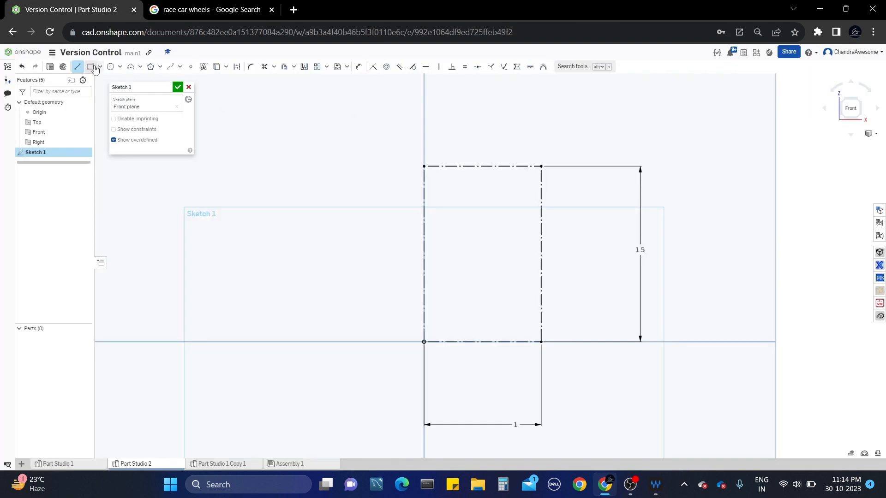
Draw a small closed slot rectangle with lines inside the top of the construction outline.
{"action": "left_click", "coordinate": [526, 167]}
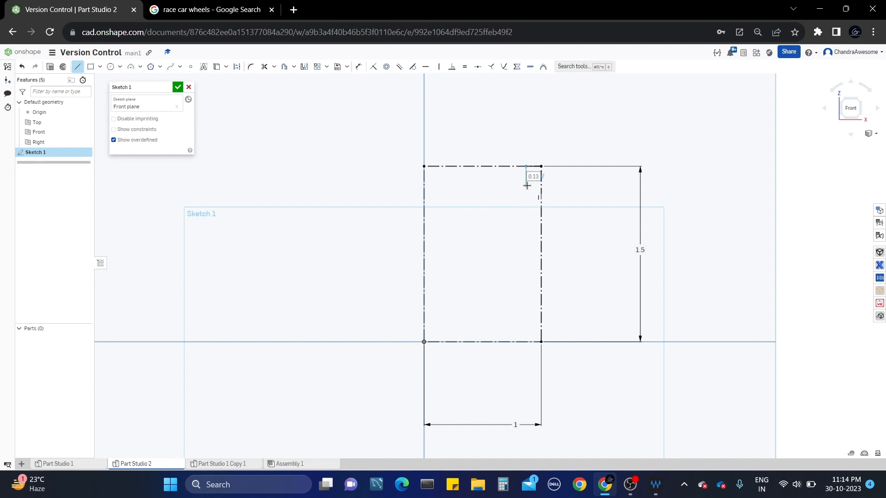
{"action": "left_click", "coordinate": [526, 183]}
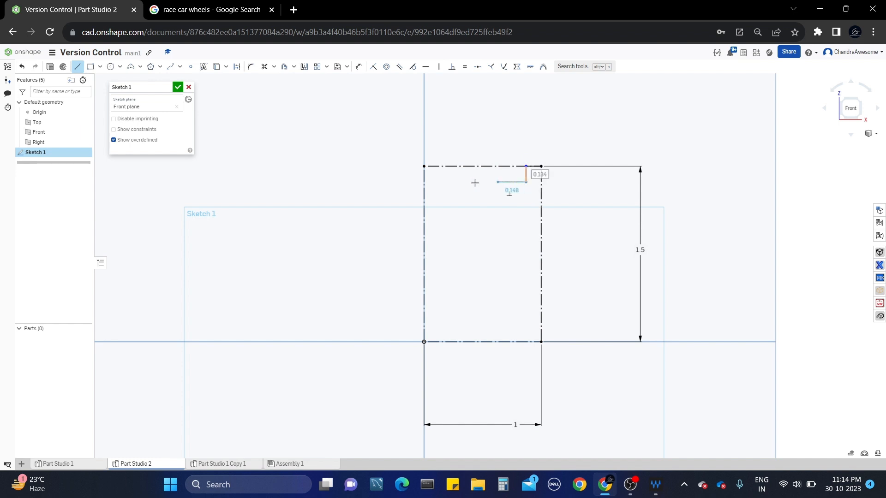
{"action": "left_click", "coordinate": [435, 184]}
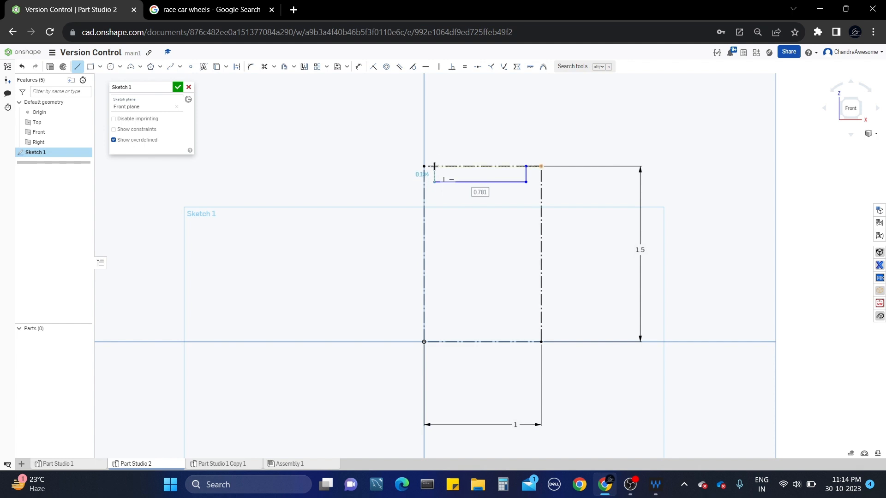
{"action": "left_click", "coordinate": [435, 166]}
{"action": "key", "text": "Escape"}
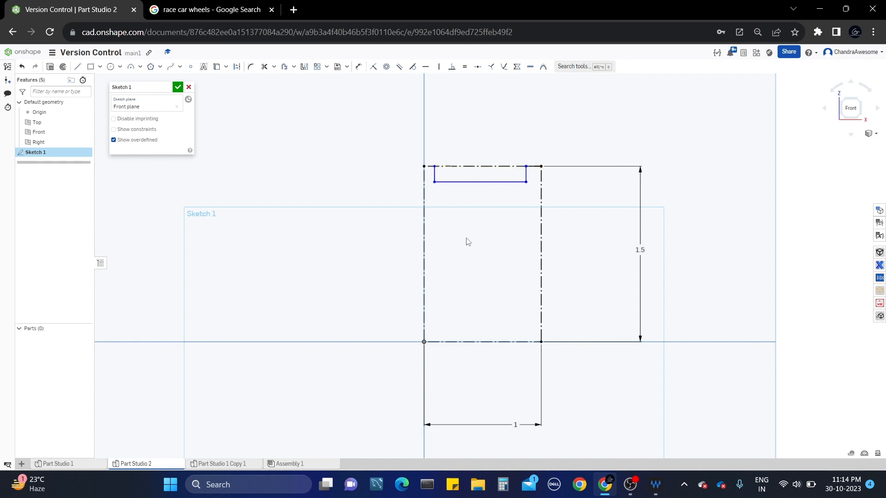
Dimension the slot's offset from the right side and its 0.8 width.
{"action": "key", "text": "d"}
{"action": "left_click", "coordinate": [525, 166]}
{"action": "left_click", "coordinate": [529, 129]}
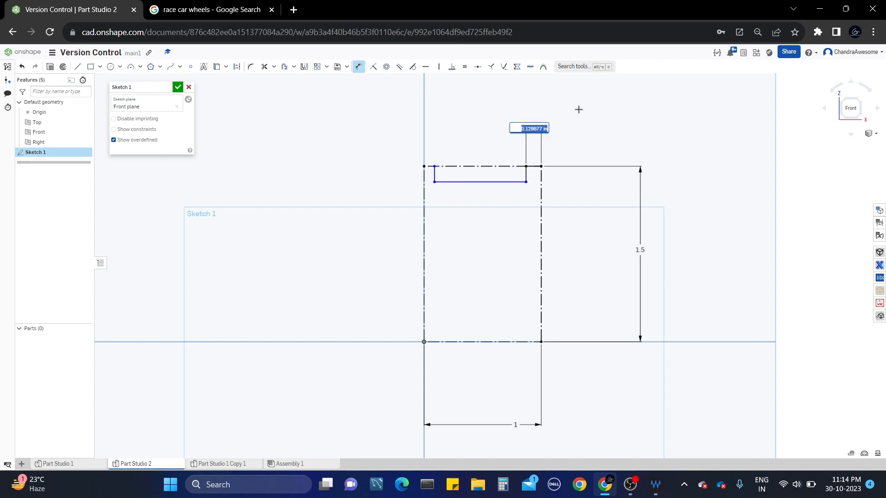
{"action": "type", "text": "1"}
{"action": "key", "text": "Return"}
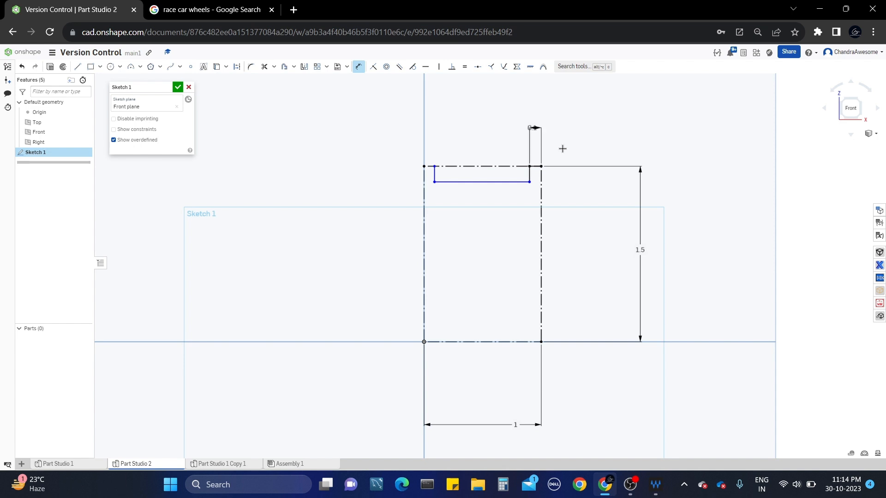
{"action": "left_click", "coordinate": [498, 181]}
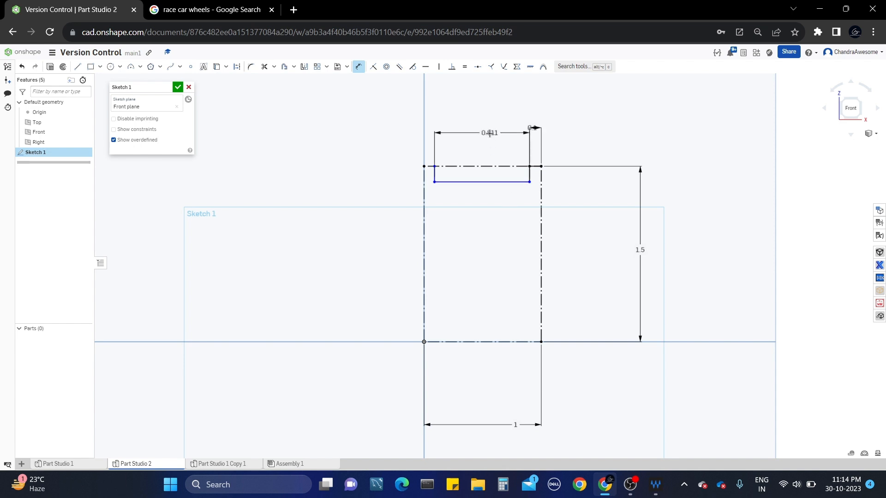
{"action": "left_click", "coordinate": [492, 134]}
{"action": "type", "text": "0.8"}
{"action": "key", "text": "Return"}
Set the slot's bottom edge 1.3 above the baseline and recheck the wheel reference.
{"action": "left_click_drag", "start_coordinate": [448, 183], "coordinate": [467, 341]}
{"action": "left_click", "coordinate": [467, 342]}
{"action": "left_click", "coordinate": [281, 232]}
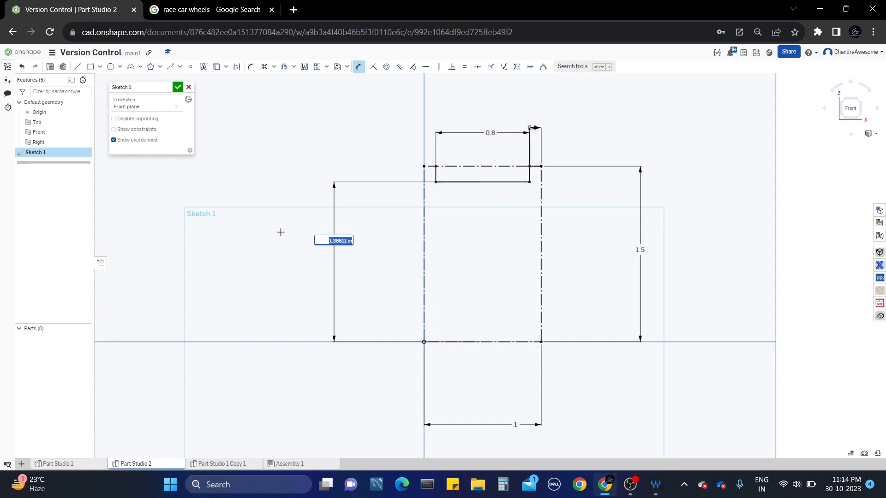
{"action": "type", "text": "1.3"}
{"action": "key", "text": "Return"}
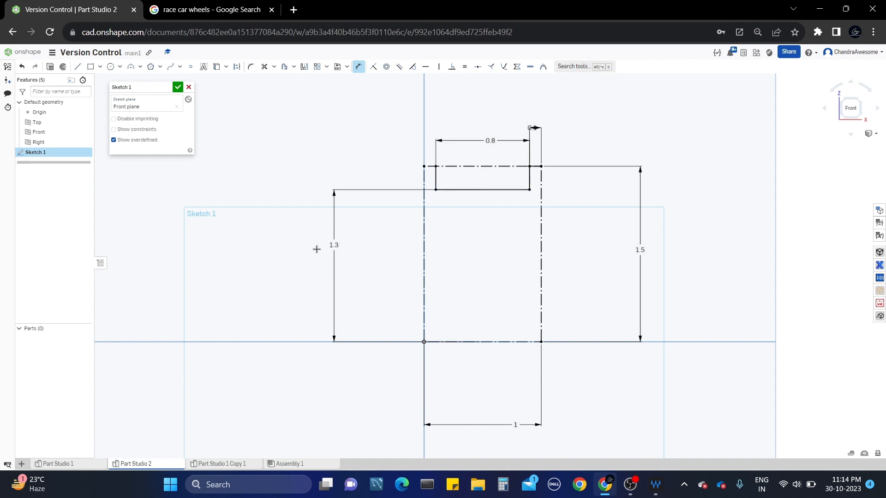
{"action": "scroll", "coordinate": [512, 215], "scroll_direction": "up", "scroll_amount": 2}
{"action": "scroll", "coordinate": [513, 212], "scroll_direction": "down", "scroll_amount": 4}
{"action": "scroll", "coordinate": [514, 213], "scroll_direction": "up", "scroll_amount": 4}
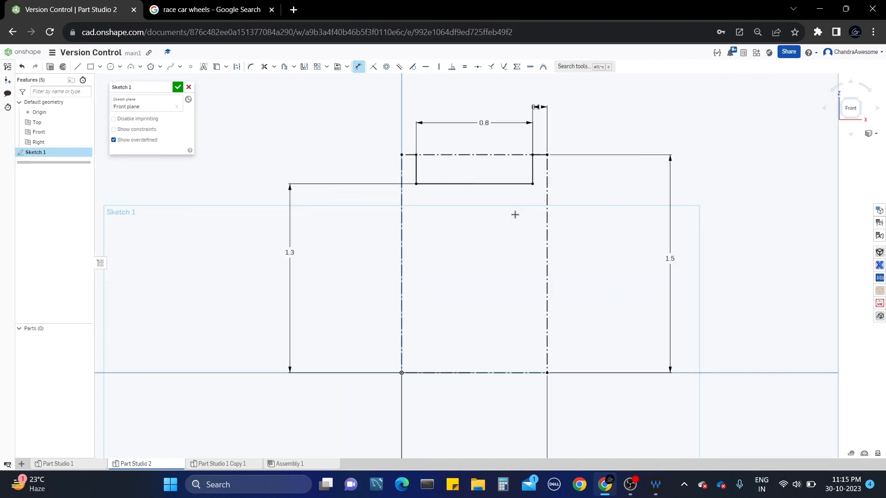
{"action": "scroll", "coordinate": [515, 215], "scroll_direction": "down", "scroll_amount": 2}
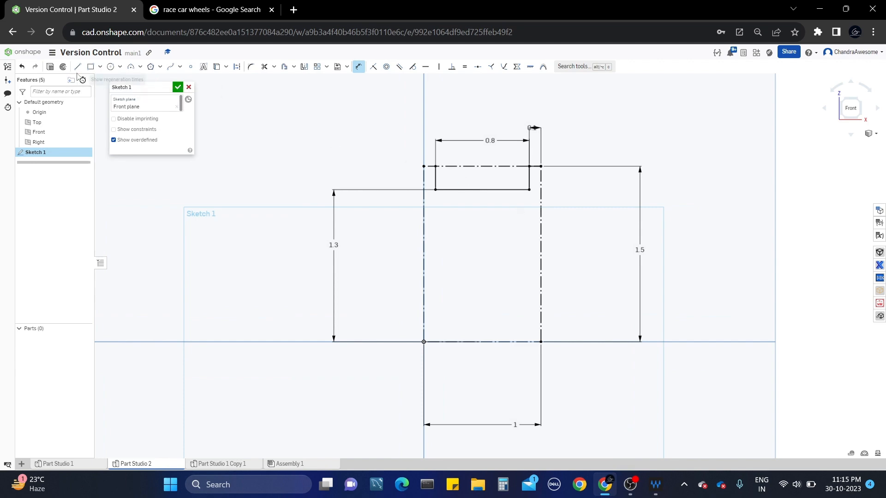
{"action": "left_click", "coordinate": [208, 10]}
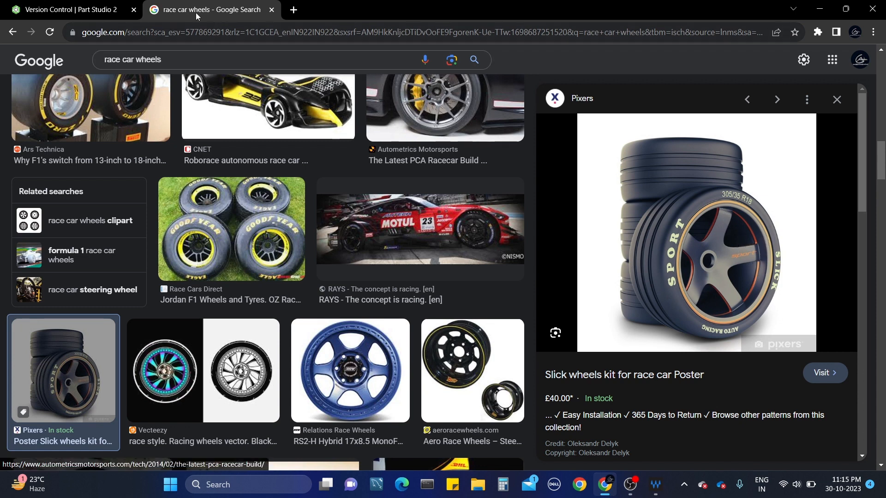
{"action": "left_click", "coordinate": [93, 5]}
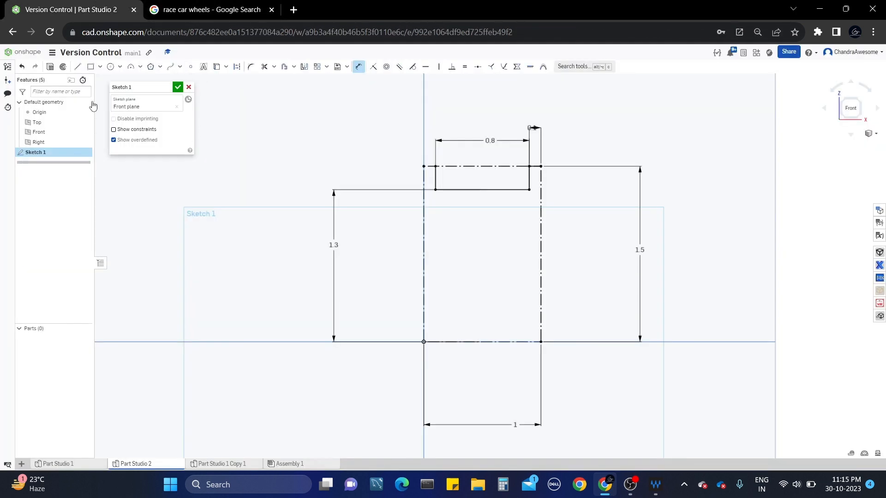
Draw a rectangle from the right construction line down to the baseline.
{"action": "left_click", "coordinate": [78, 67]}
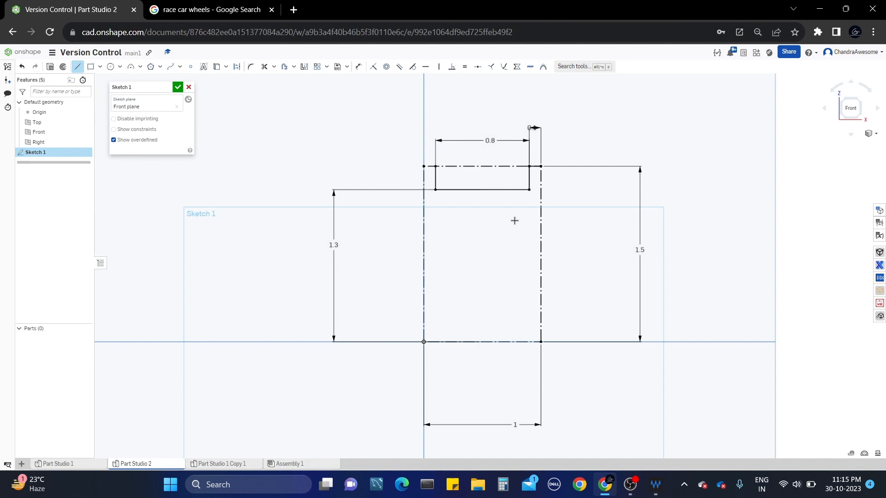
{"action": "left_click", "coordinate": [540, 203]}
{"action": "key", "text": "Escape"}
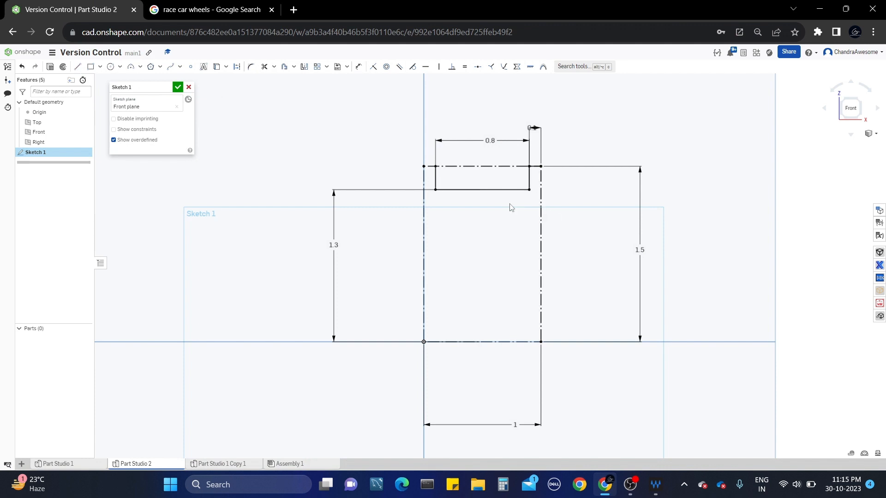
{"action": "left_click", "coordinate": [90, 67]}
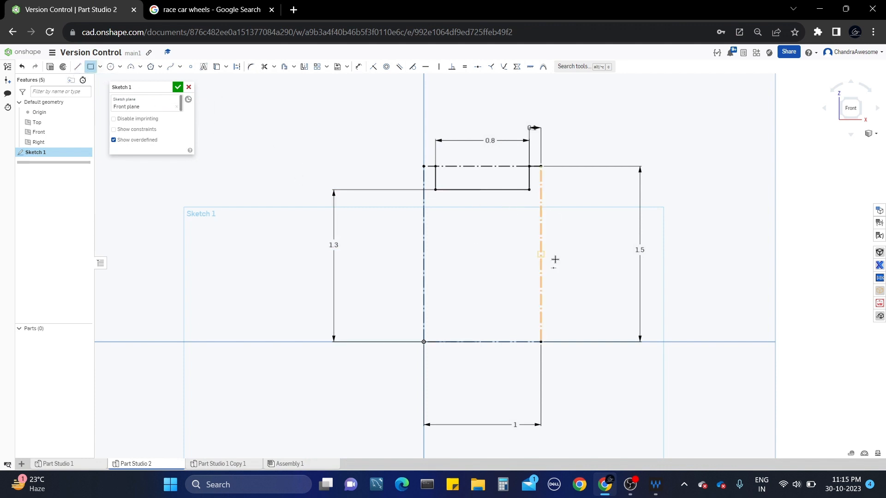
{"action": "left_click", "coordinate": [541, 206]}
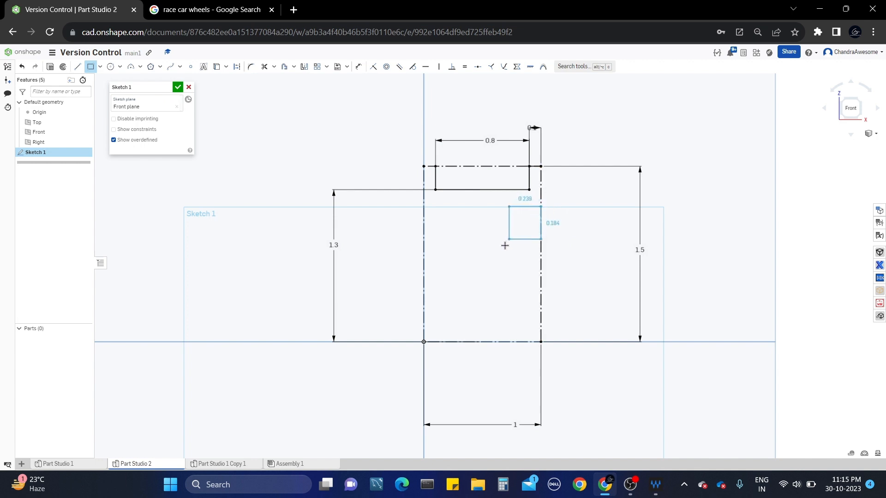
{"action": "left_click", "coordinate": [508, 342]}
Dimension the strip 0.25 wide with a 0.15 gap below the slot.
{"action": "key", "text": "d"}
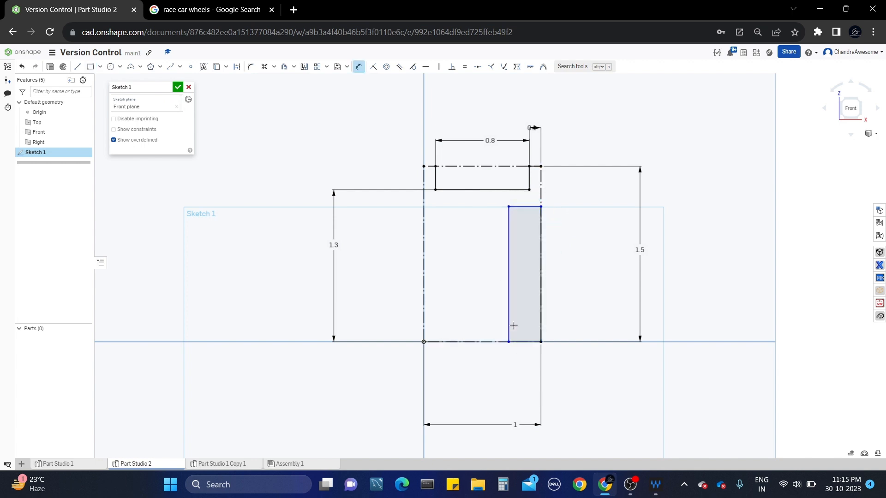
{"action": "left_click", "coordinate": [527, 206]}
{"action": "left_click", "coordinate": [589, 223]}
{"action": "type", "text": "2"}
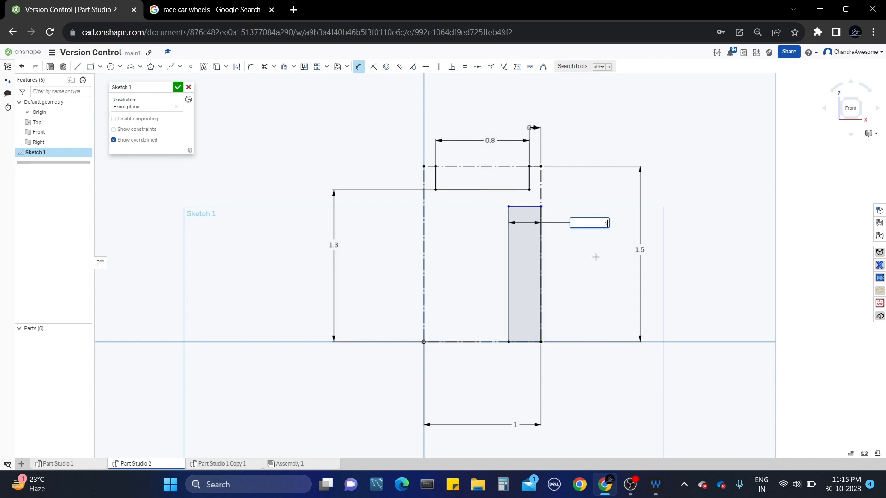
{"action": "type", "text": "5"}
{"action": "key", "text": "Return"}
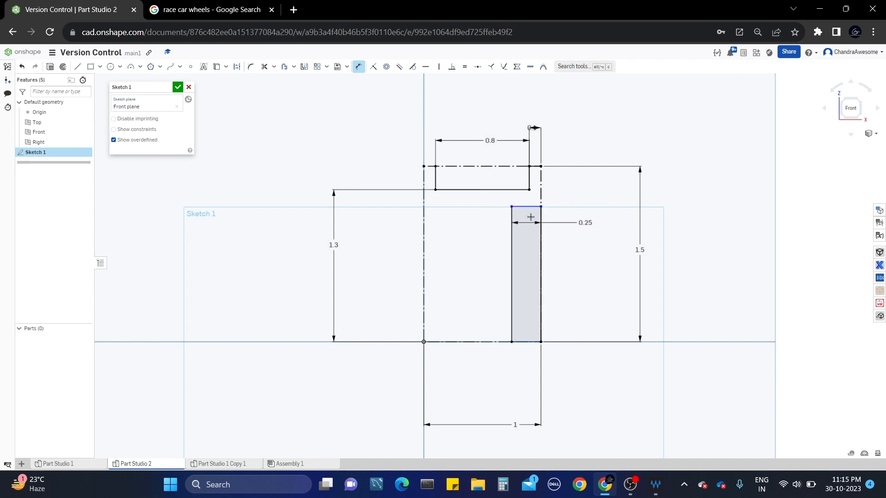
{"action": "left_click", "coordinate": [533, 189]}
{"action": "left_click", "coordinate": [593, 199]}
{"action": "key", "text": "BackSpace"}
{"action": "type", "text": "0.15"}
{"action": "key", "text": "Return"}
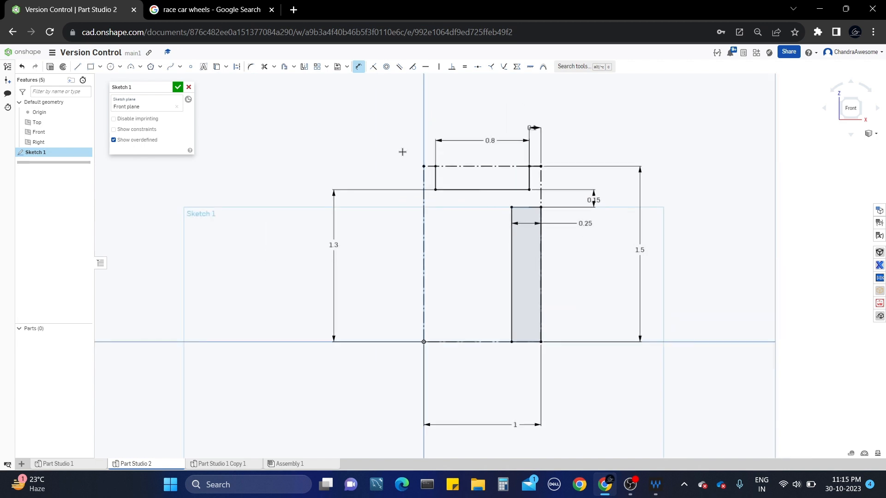
{"action": "left_click", "coordinate": [210, 10]}
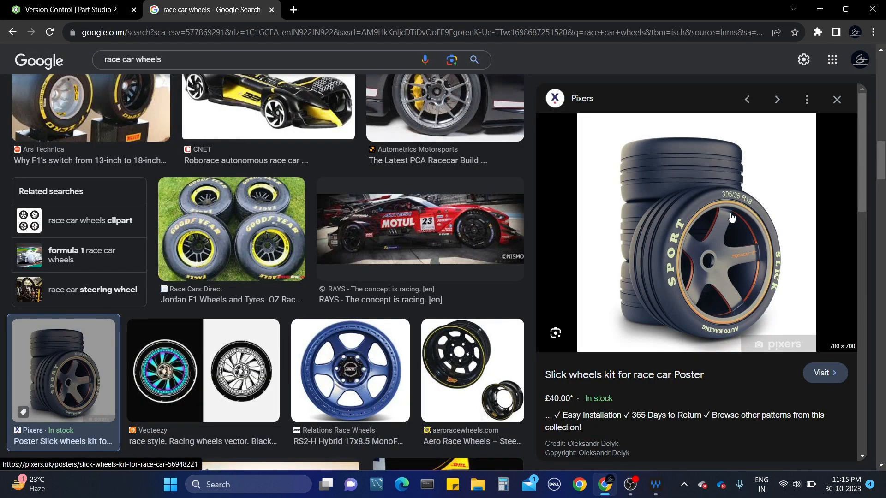
{"action": "left_click", "coordinate": [60, 3]}
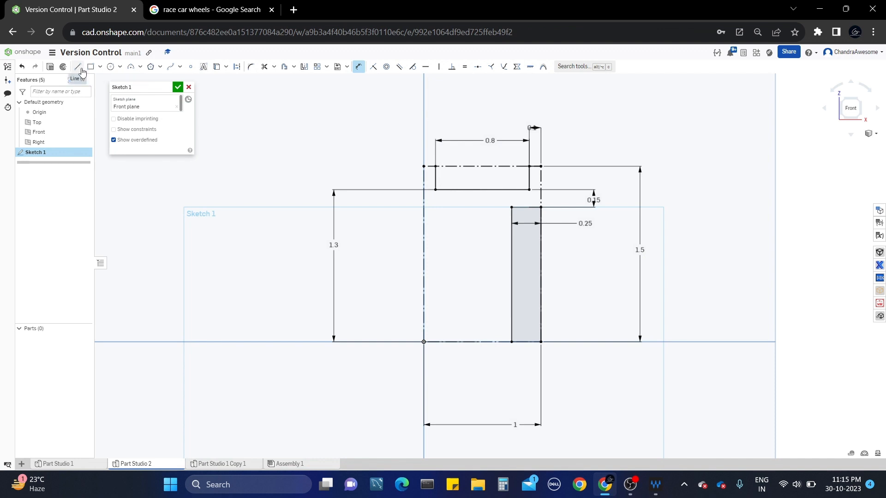
Draw a three-point arc from the strip's top-left corner bowing left below the baseline.
{"action": "left_click", "coordinate": [141, 67]}
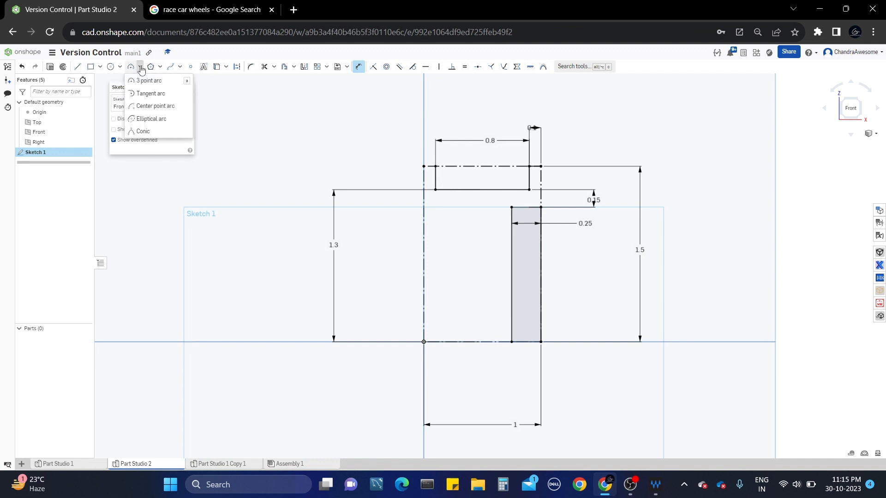
{"action": "key", "text": "a"}
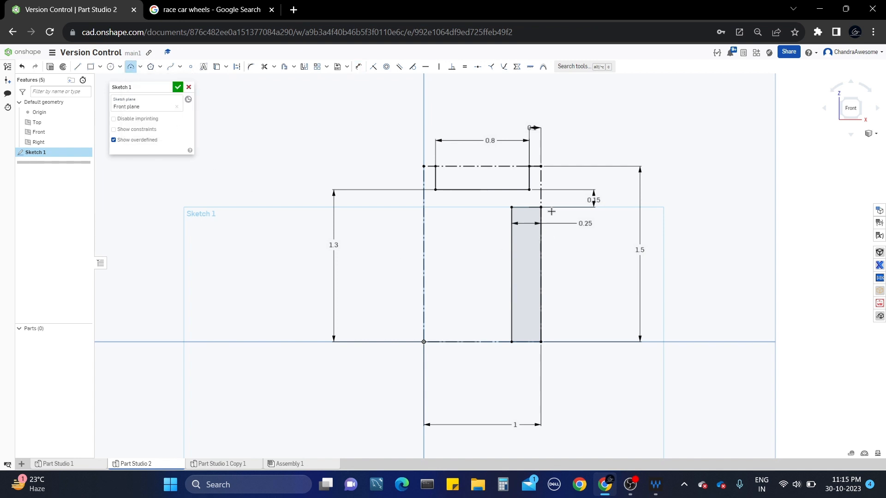
{"action": "left_click", "coordinate": [512, 208]}
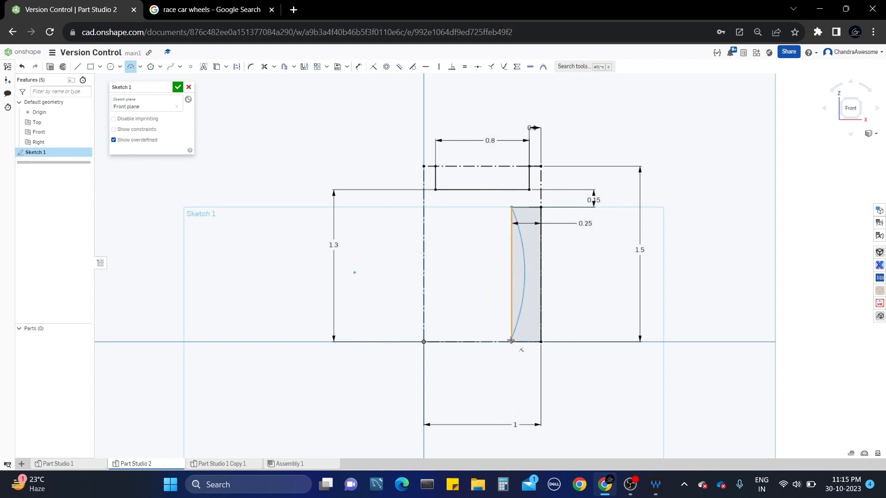
{"action": "left_click", "coordinate": [513, 419]}
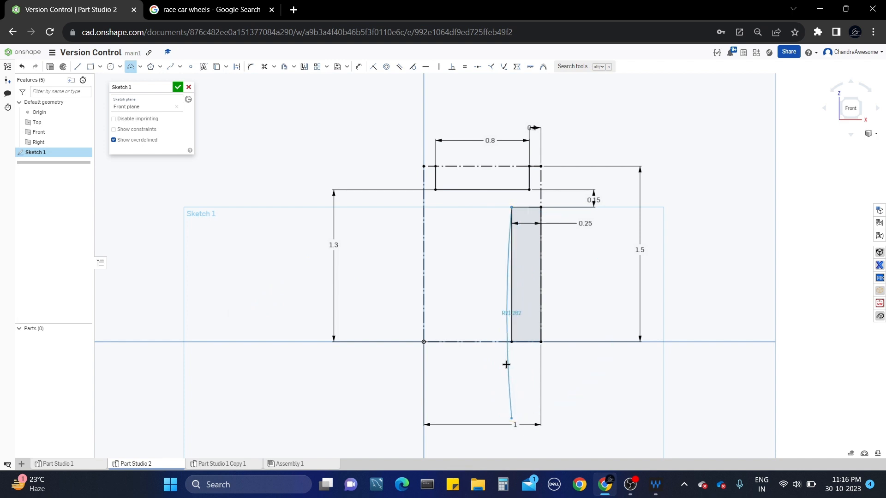
{"action": "left_click", "coordinate": [489, 309]}
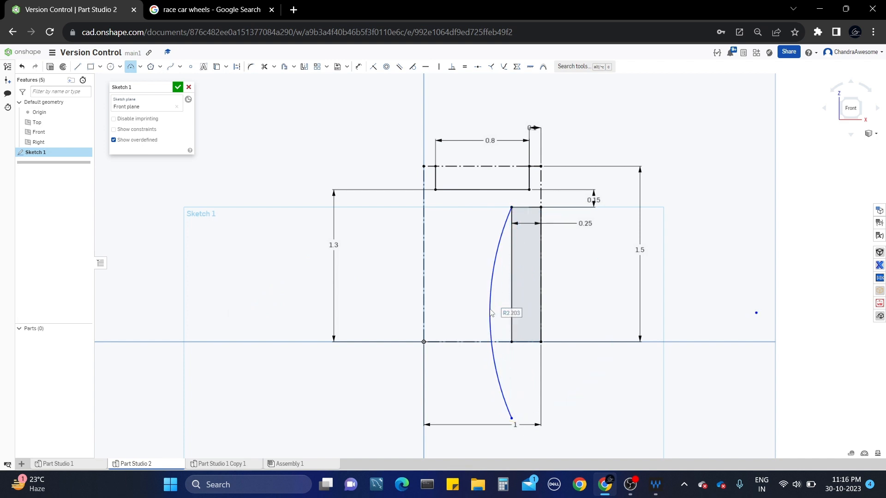
{"action": "key", "text": "Escape"}
{"action": "middle_click_drag", "start_coordinate": [458, 301], "coordinate": [463, 267]}
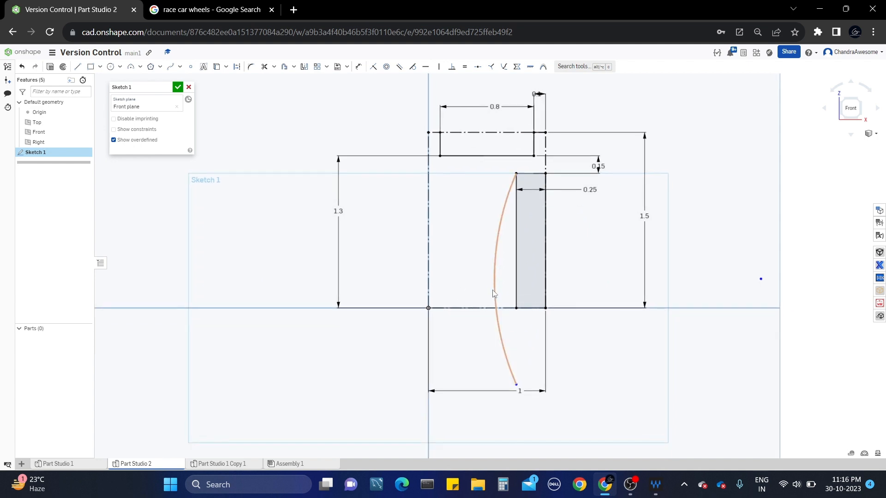
{"action": "left_click", "coordinate": [436, 308]}
{"action": "left_click", "coordinate": [761, 280]}
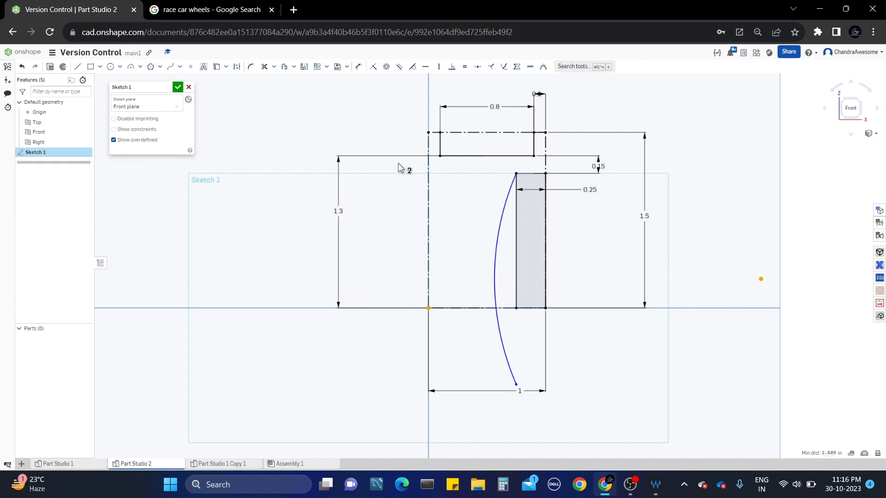
Constrain the arc centre horizontal with the origin and set the arc radius to 3.
{"action": "left_click", "coordinate": [427, 70]}
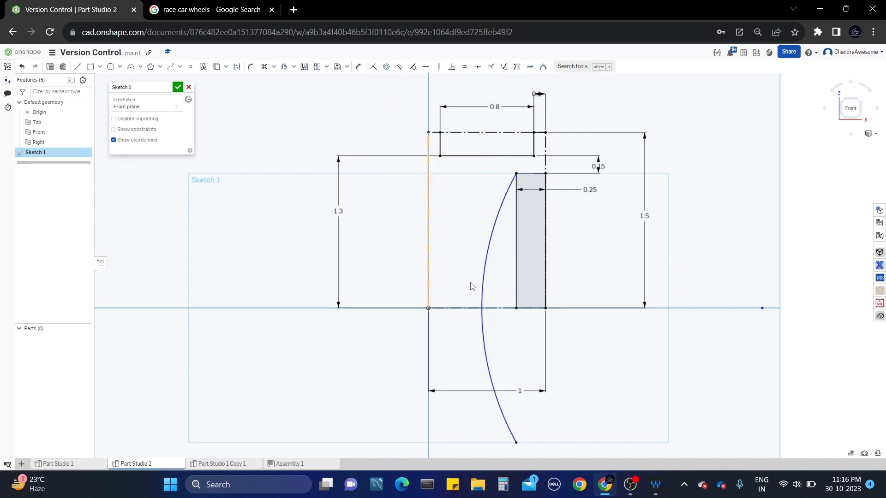
{"action": "key", "text": "d"}
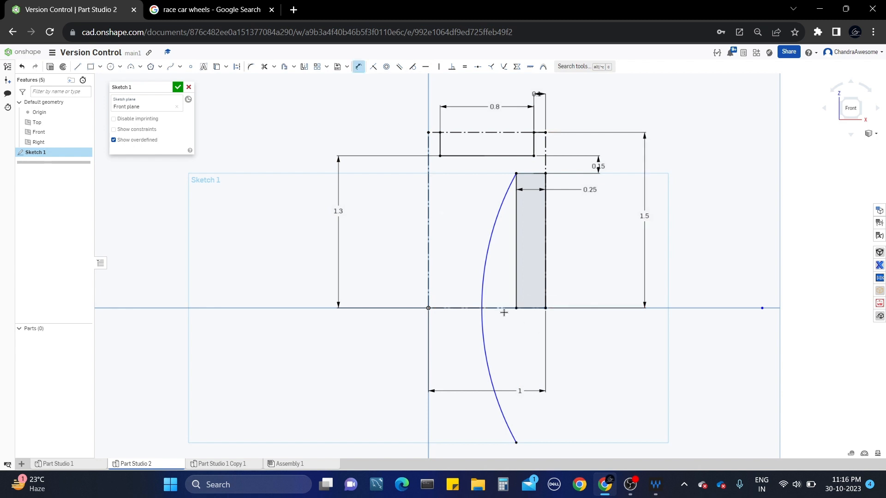
{"action": "left_click", "coordinate": [483, 291]}
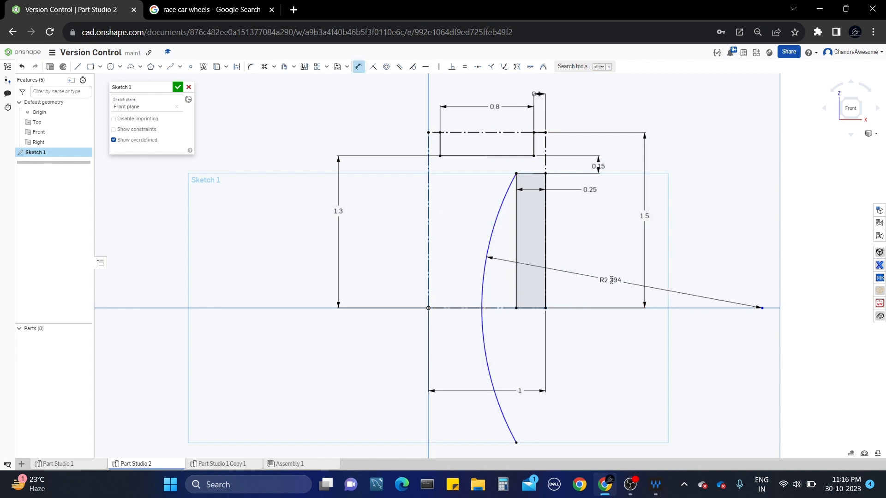
{"action": "left_click", "coordinate": [612, 253]}
{"action": "type", "text": "2"}
{"action": "key", "text": "Return"}
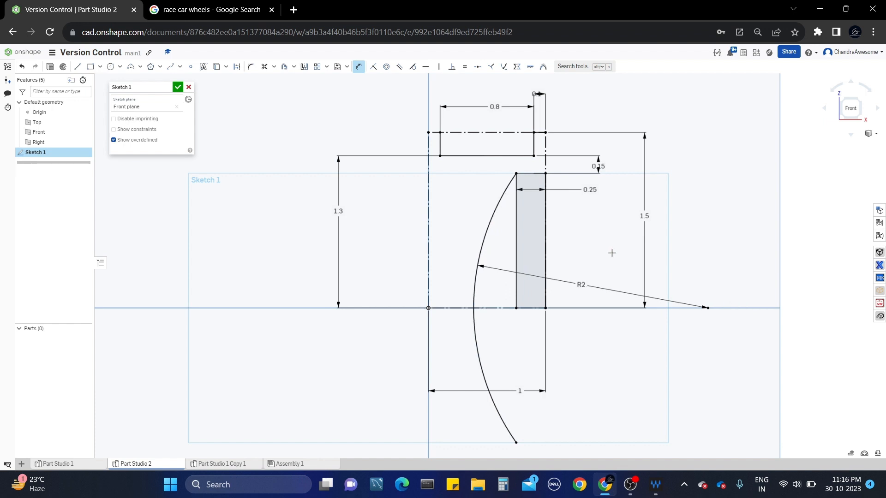
{"action": "double_click", "coordinate": [582, 285]}
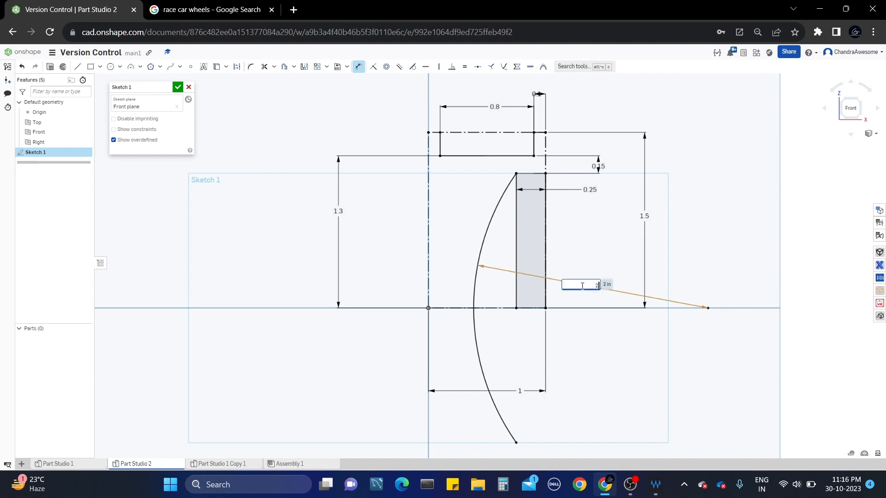
{"action": "key", "text": "Return"}
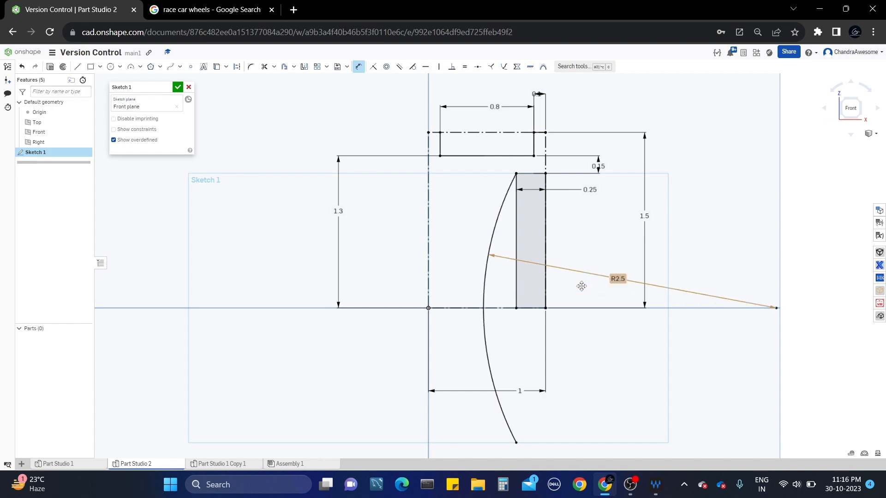
{"action": "double_click", "coordinate": [613, 280]}
{"action": "type", "text": "3"}
{"action": "key", "text": "Return"}
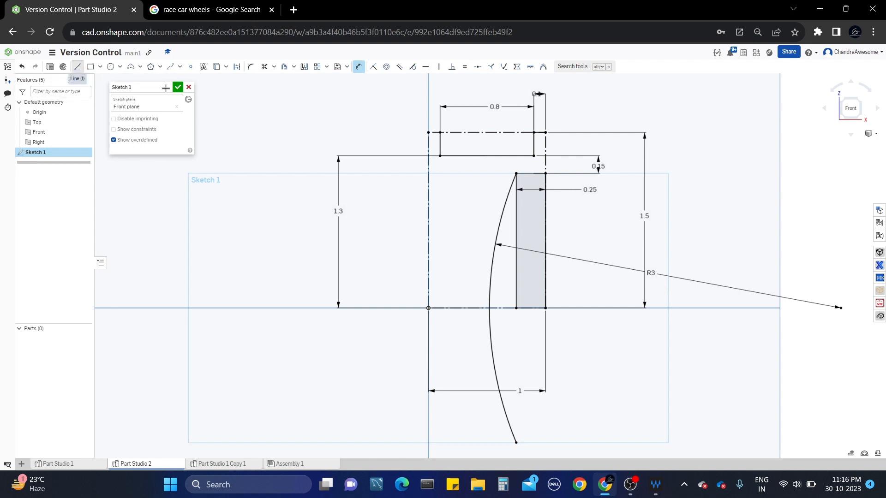
Draw a short vertical line down the axis, then a horizontal line toward the arc.
{"action": "key", "text": "l"}
{"action": "left_click", "coordinate": [429, 132]}
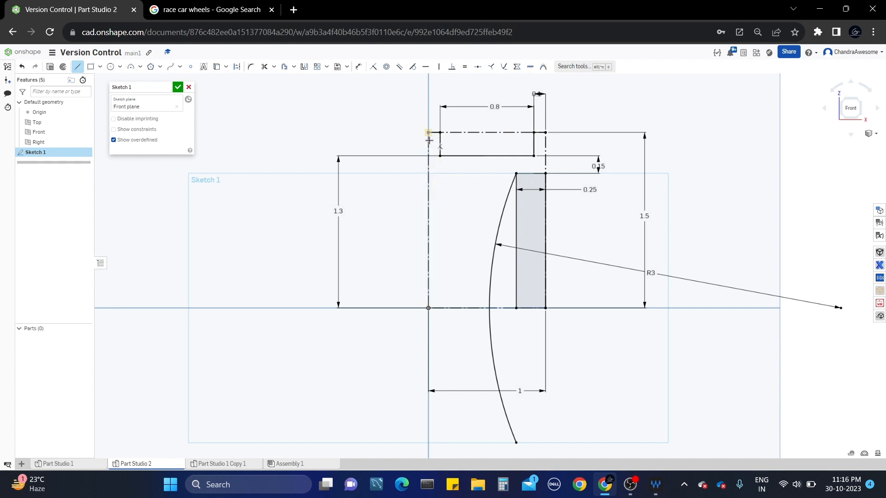
{"action": "left_click", "coordinate": [428, 134]}
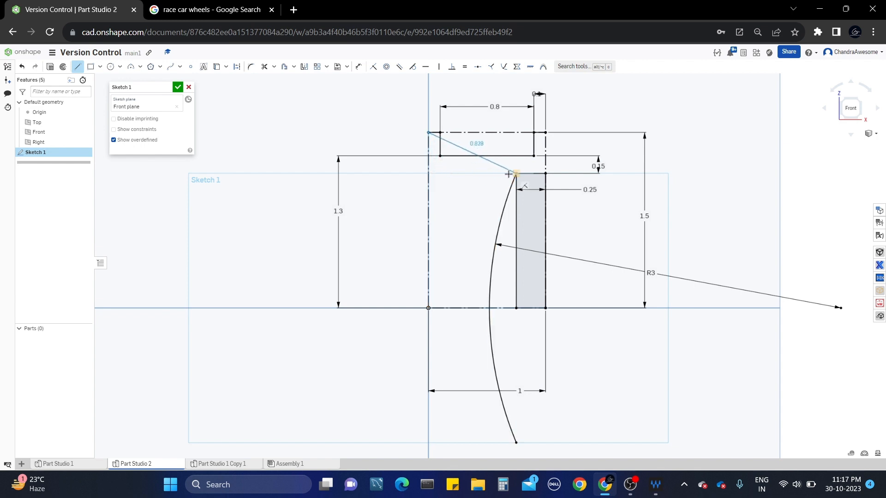
{"action": "left_click", "coordinate": [428, 174]}
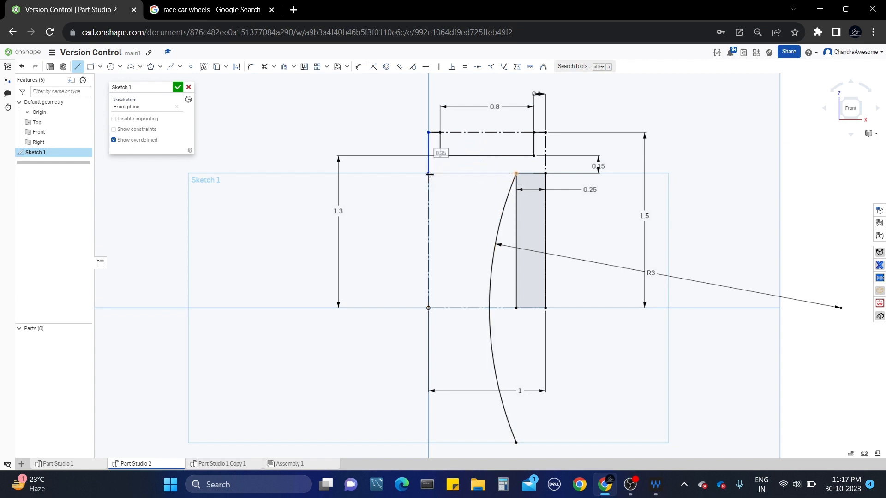
{"action": "left_click", "coordinate": [499, 173]}
{"action": "key", "text": "Escape"}
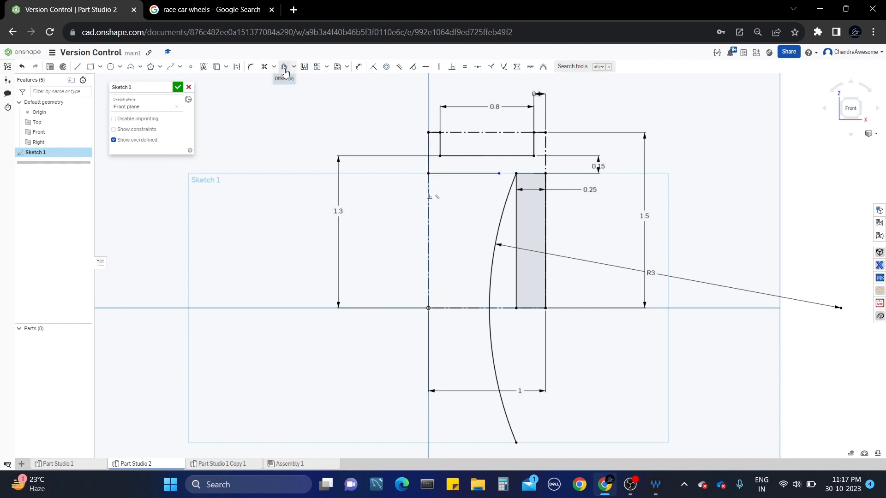
Offset the R3 arc 0.2 to the left.
{"action": "left_click", "coordinate": [284, 67]}
{"action": "left_click", "coordinate": [494, 259]}
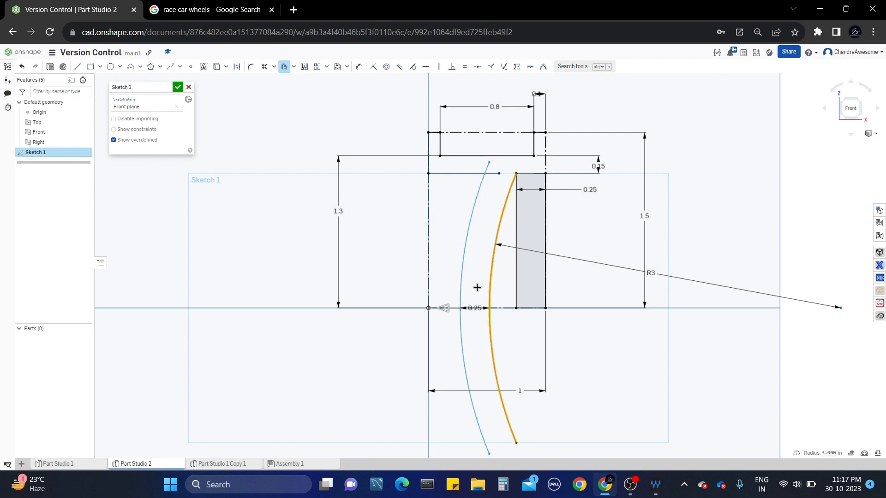
{"action": "left_click", "coordinate": [382, 260]}
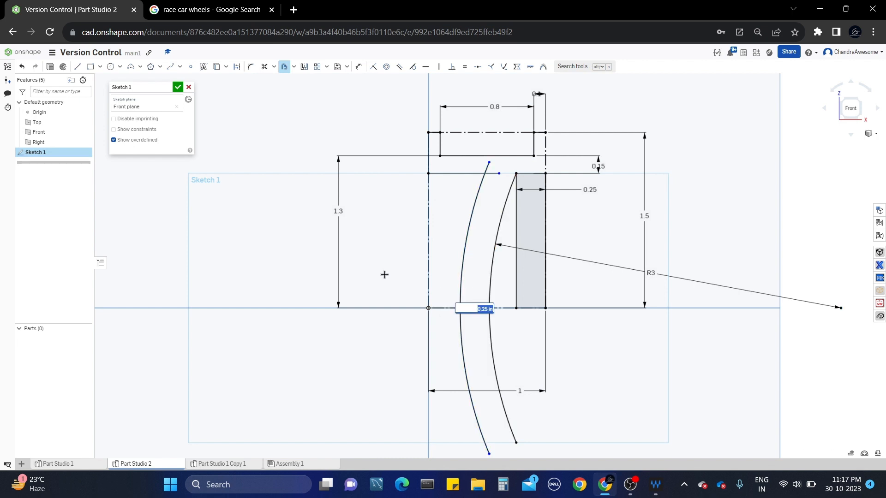
{"action": "type", "text": "0.2"}
{"action": "key", "text": "Return"}
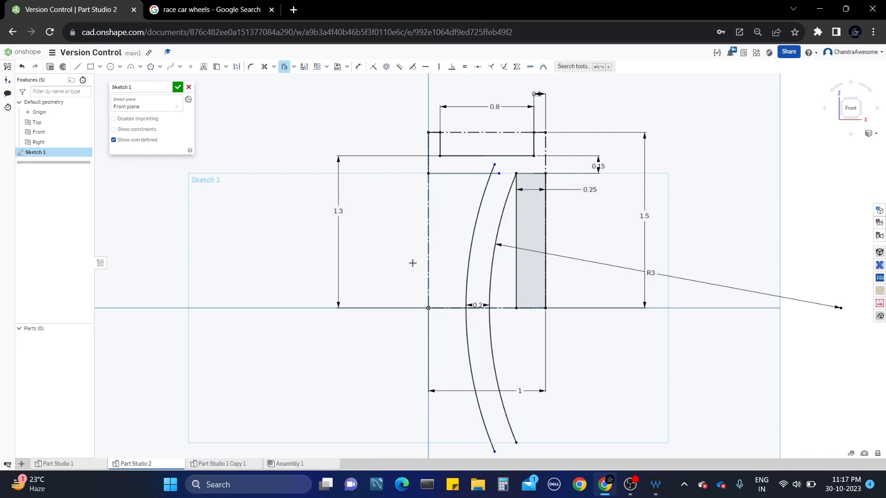
{"action": "key", "text": "Escape"}
Join the offset arc's top end to the horizontal line and reduce the arc spacing to 0.15.
{"action": "left_click", "coordinate": [496, 169]}
{"action": "left_click", "coordinate": [500, 176]}
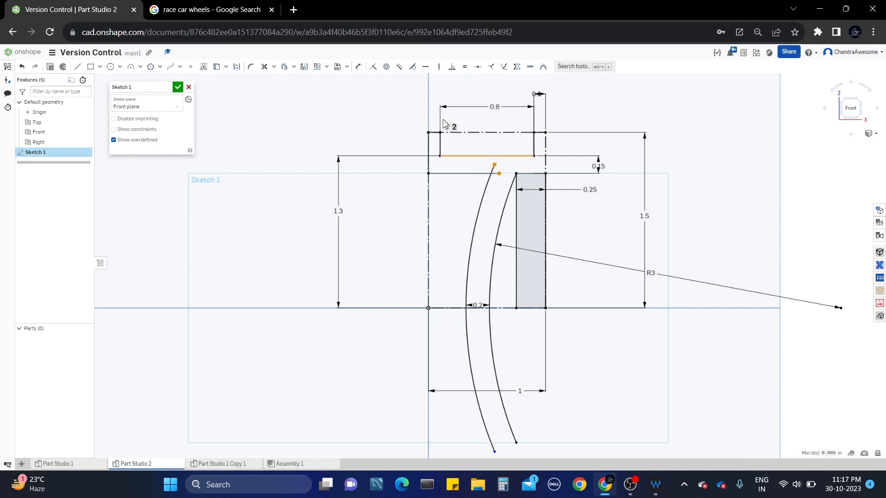
{"action": "left_click", "coordinate": [377, 68]}
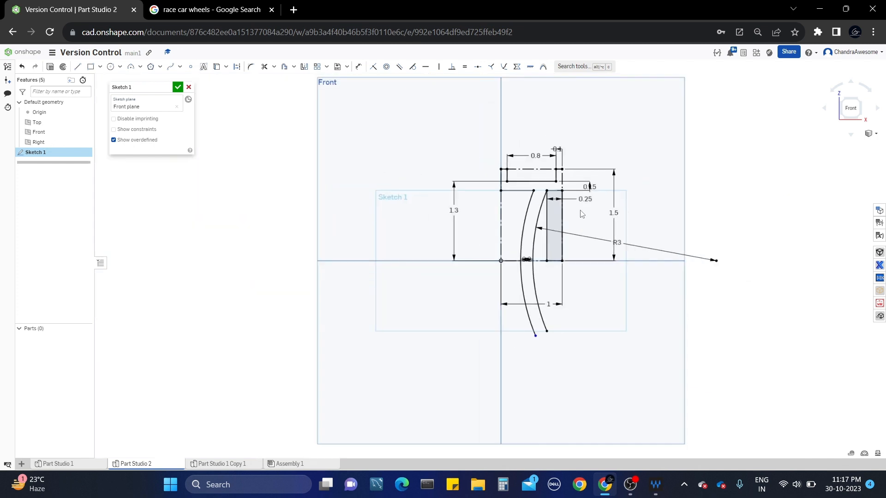
{"action": "scroll", "coordinate": [579, 214], "scroll_direction": "down", "scroll_amount": 3}
{"action": "scroll", "coordinate": [562, 295], "scroll_direction": "up", "scroll_amount": 3}
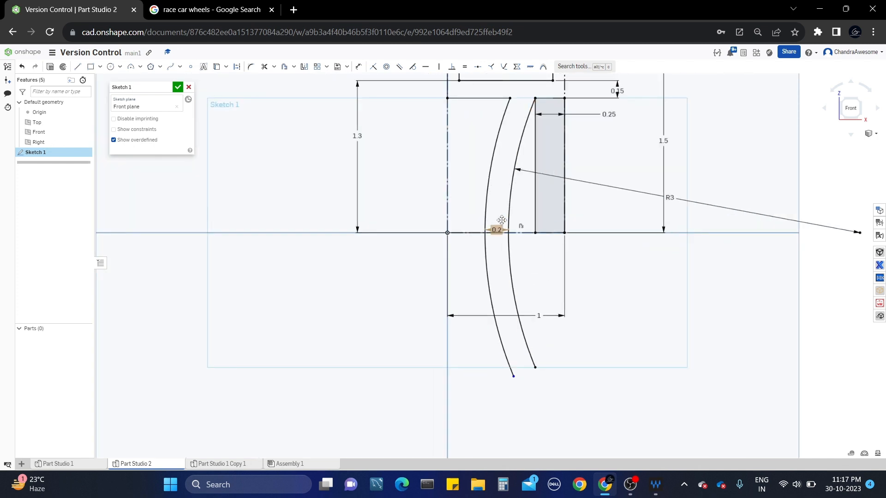
{"action": "middle_click_drag", "start_coordinate": [507, 200], "coordinate": [512, 247]}
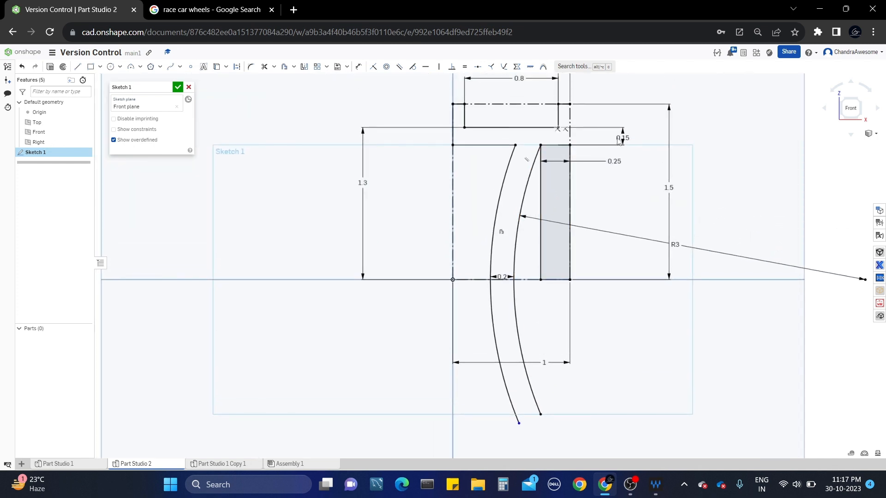
{"action": "double_click", "coordinate": [503, 276]}
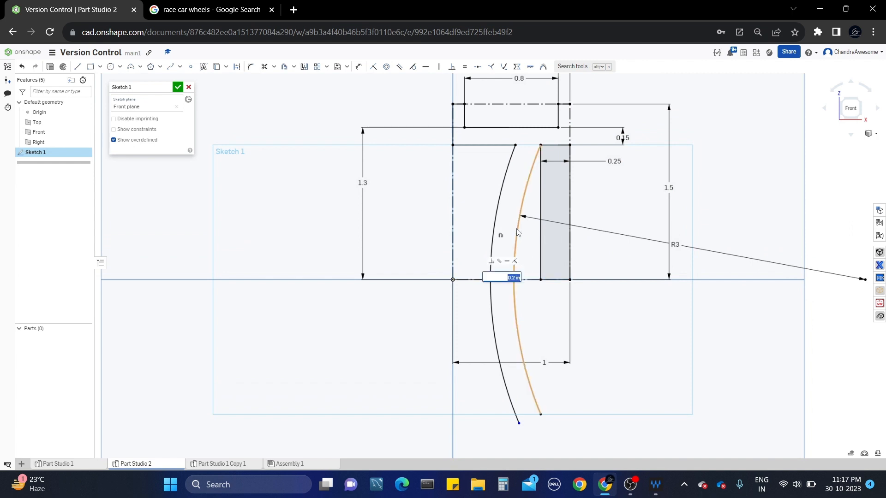
{"action": "key", "text": "Return"}
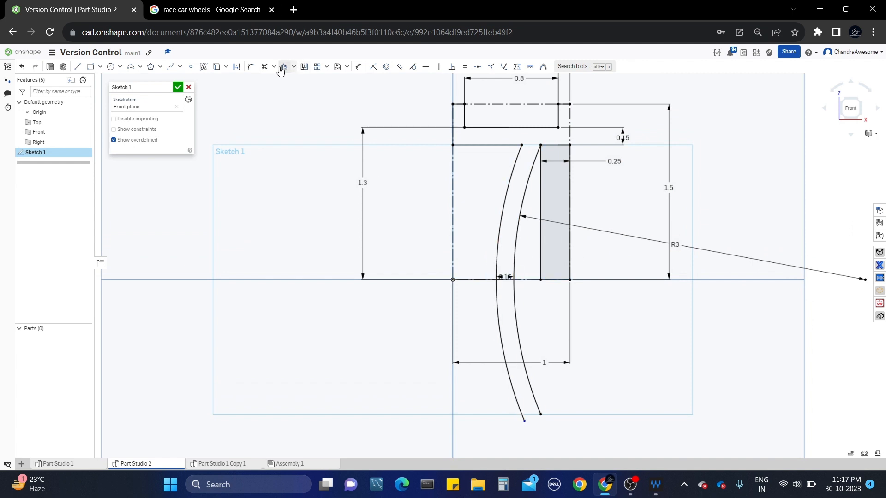
Trim away the left and right vertical lines of the shaded block.
{"action": "left_click", "coordinate": [265, 66]}
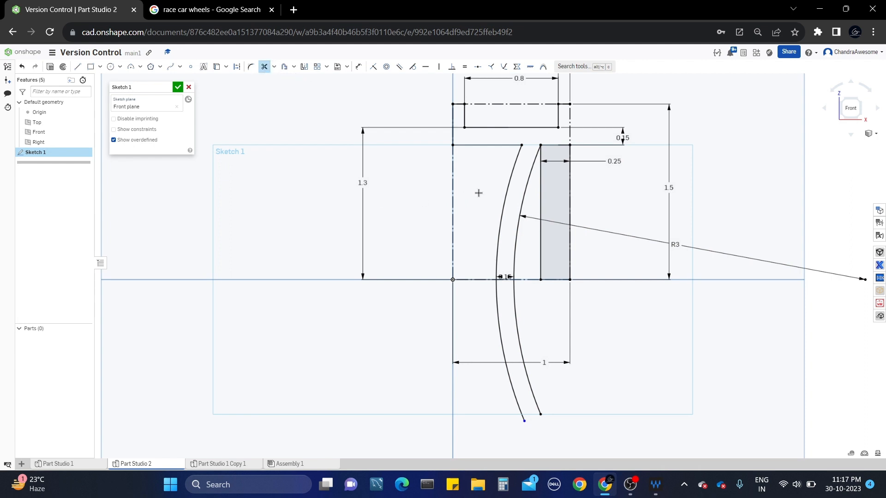
{"action": "left_click", "coordinate": [542, 182]}
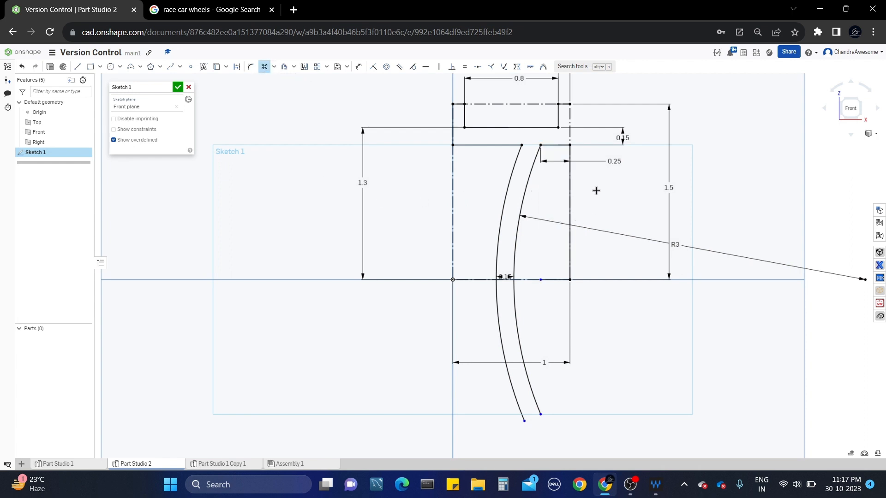
{"action": "left_click", "coordinate": [571, 172]}
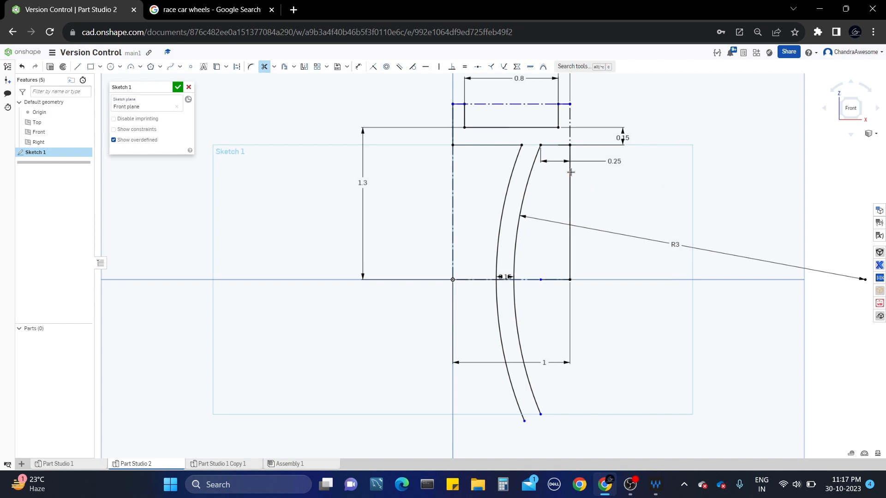
{"action": "left_click", "coordinate": [570, 184]}
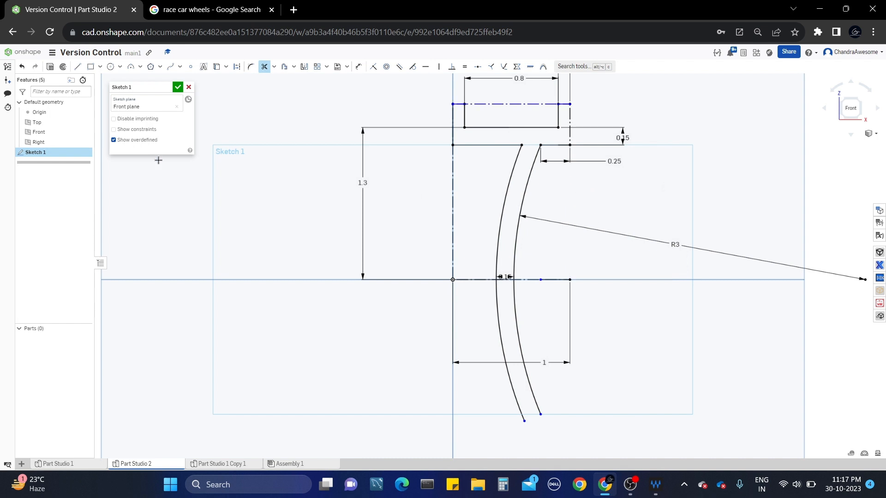
Draw a line along the axis from the origin to the inner arc.
{"action": "left_click", "coordinate": [77, 67]}
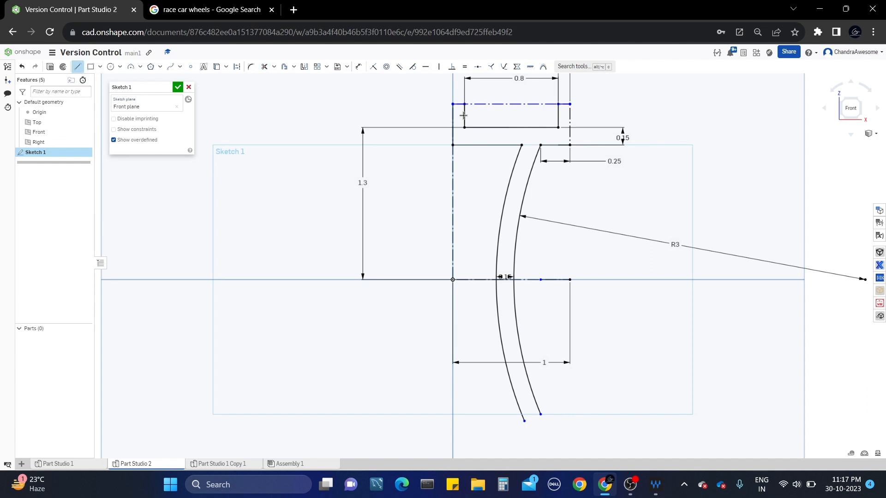
{"action": "left_click", "coordinate": [571, 104]}
{"action": "left_click", "coordinate": [453, 280]}
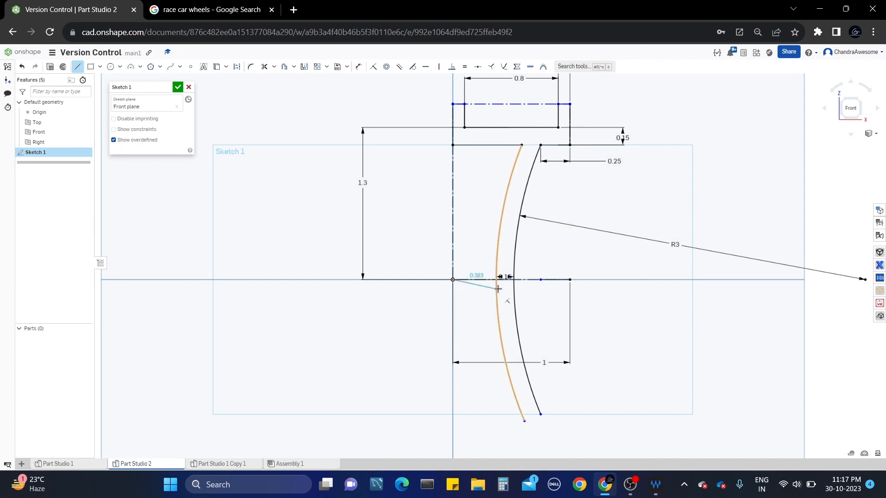
{"action": "left_click", "coordinate": [515, 280]}
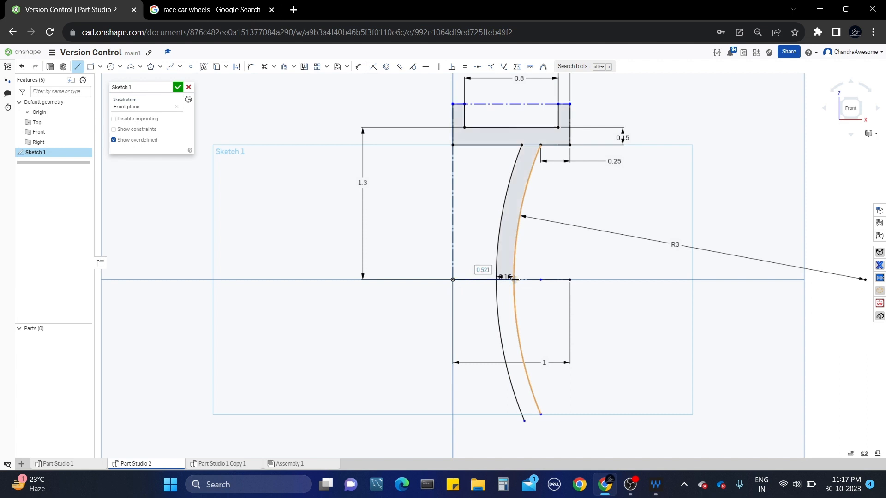
{"action": "key", "text": "Escape"}
Dimension the top construction line 1.5 above the origin and finish the sketch.
{"action": "middle_click_drag", "start_coordinate": [653, 181], "coordinate": [607, 212]}
{"action": "key", "text": "u"}
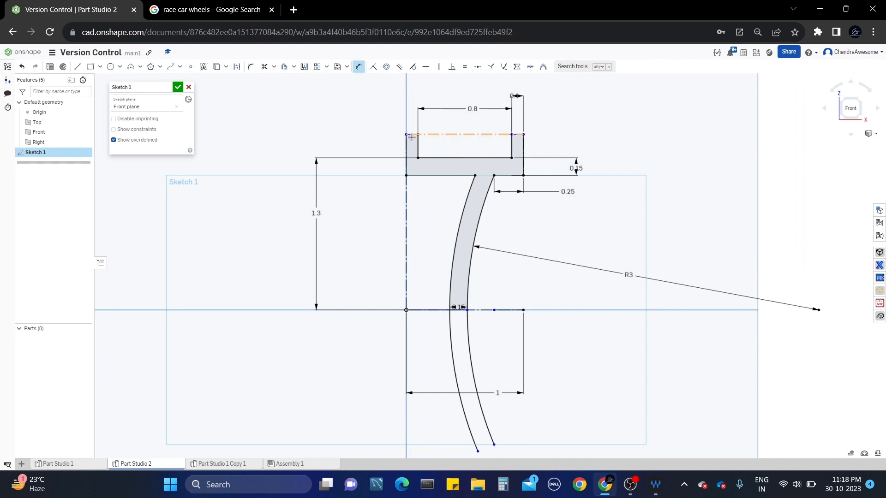
{"action": "left_click", "coordinate": [411, 135]}
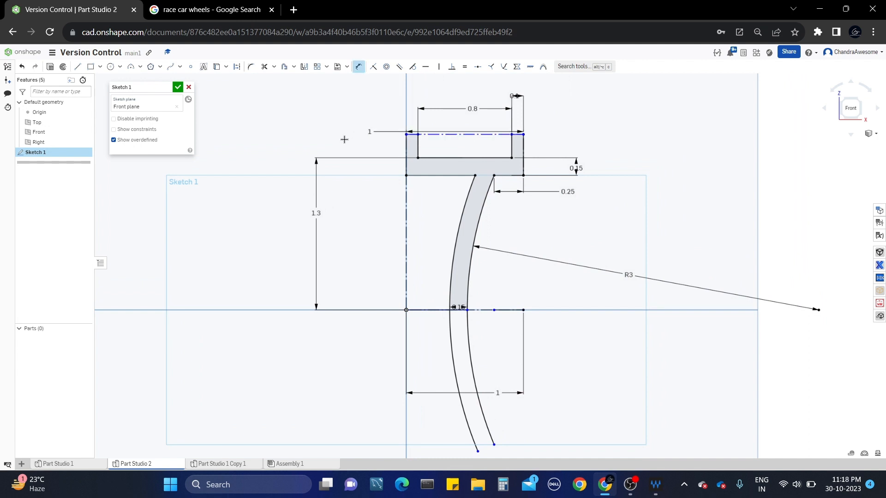
{"action": "left_click", "coordinate": [407, 310]}
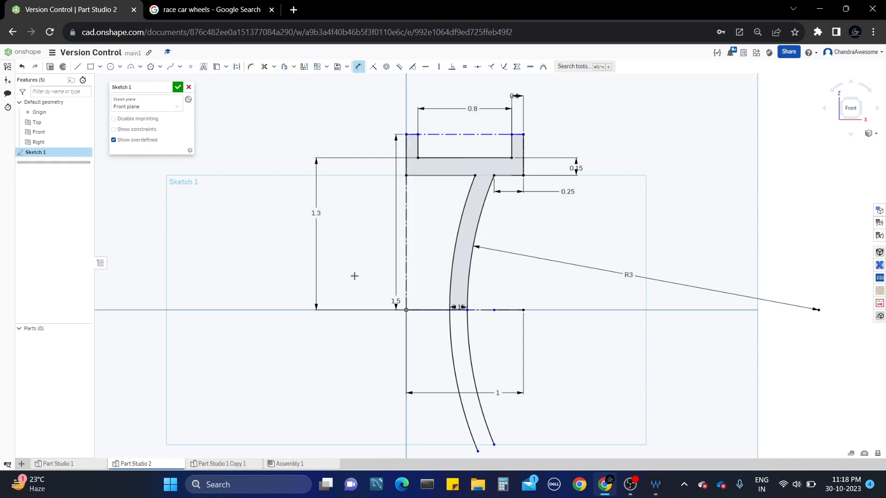
{"action": "left_click", "coordinate": [246, 234]}
{"action": "key", "text": "Return"}
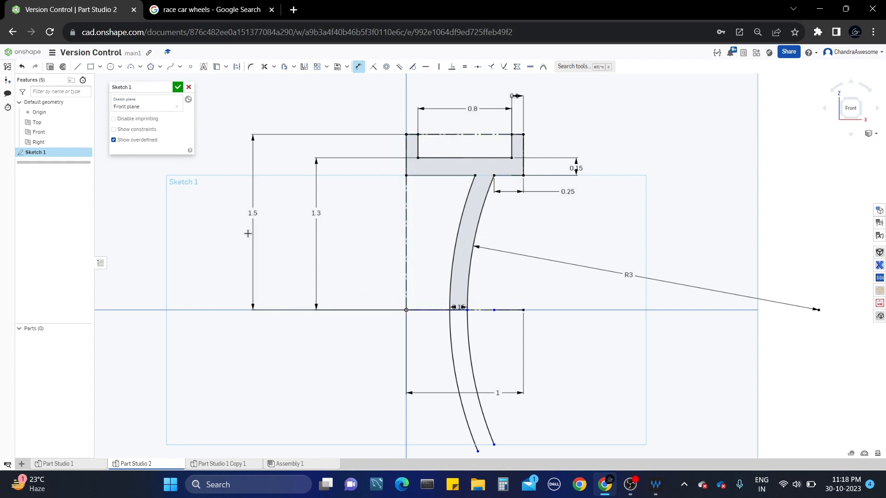
{"action": "left_click", "coordinate": [177, 86]}
{"action": "scroll", "coordinate": [540, 213], "scroll_direction": "down", "scroll_amount": 1}
Revolve the Sketch 1 profile a full turn about the horizontal axis edge into Part 1.
{"action": "middle_click_drag", "start_coordinate": [577, 204], "coordinate": [539, 216]}
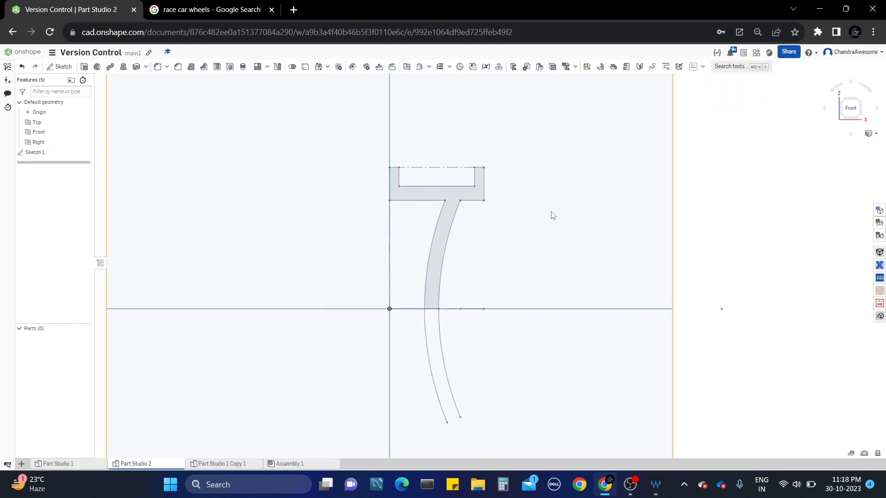
{"action": "mouse_move", "coordinate": [552, 211]}
{"action": "right_mouse_down"}
{"action": "mouse_move", "coordinate": [520, 213]}
{"action": "mouse_move", "coordinate": [526, 224]}
{"action": "right_mouse_up"}
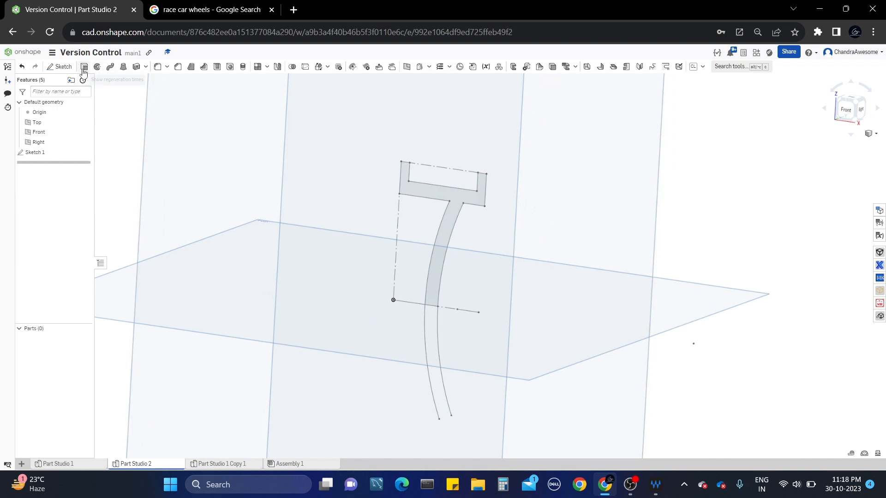
{"action": "left_click", "coordinate": [98, 67]}
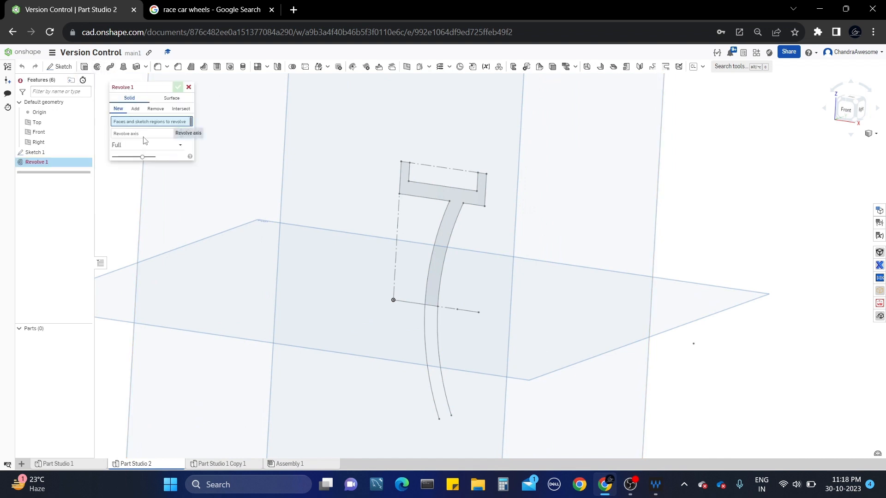
{"action": "left_click", "coordinate": [457, 195]}
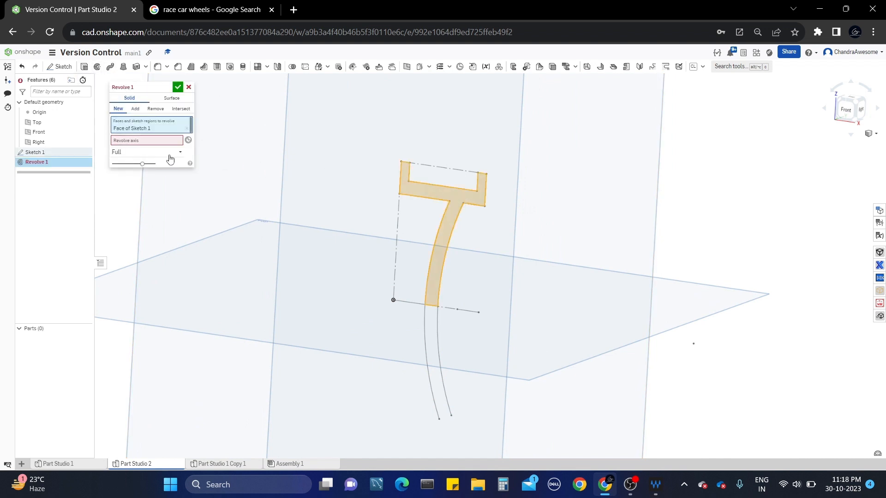
{"action": "left_click", "coordinate": [133, 146]}
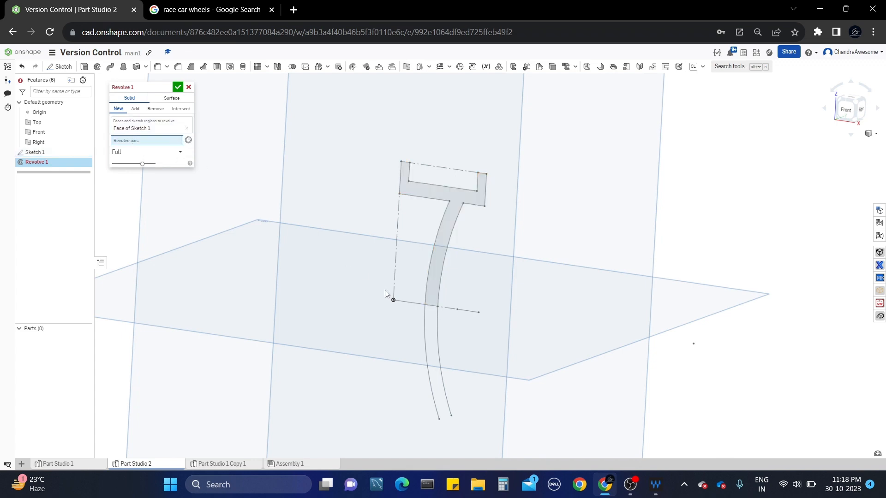
{"action": "left_click", "coordinate": [413, 305]}
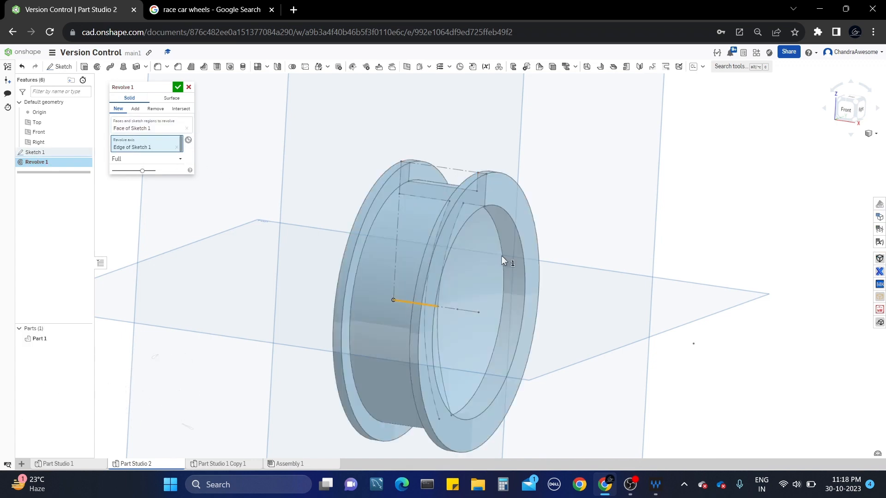
{"action": "scroll", "coordinate": [502, 257], "scroll_direction": "up", "scroll_amount": 3}
{"action": "right_click_drag", "start_coordinate": [506, 215], "coordinate": [515, 171]}
{"action": "scroll", "coordinate": [508, 121], "scroll_direction": "up", "scroll_amount": 2}
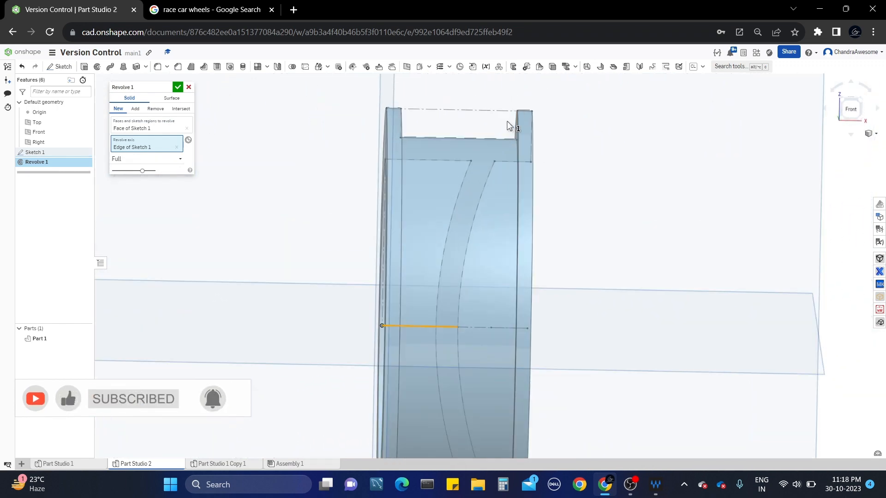
{"action": "right_click_drag", "start_coordinate": [508, 121], "coordinate": [482, 107]}
{"action": "scroll", "coordinate": [473, 110], "scroll_direction": "down", "scroll_amount": 2}
{"action": "left_click", "coordinate": [179, 87]}
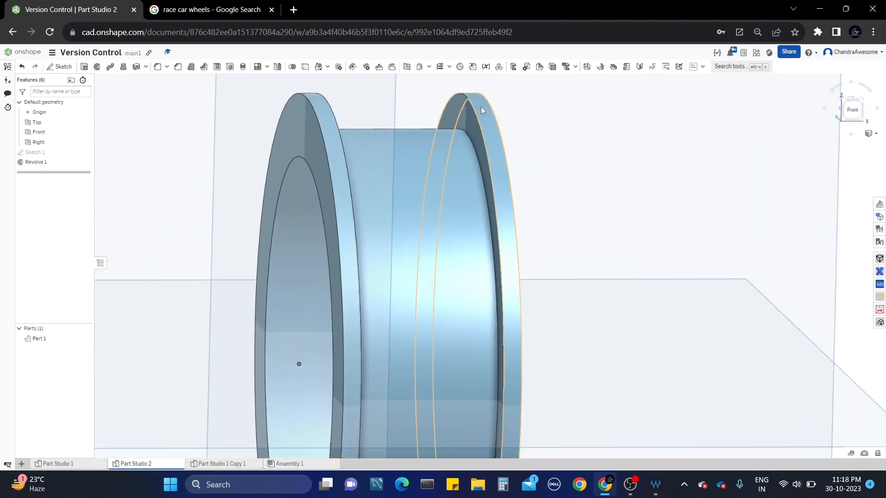
{"action": "scroll", "coordinate": [486, 105], "scroll_direction": "down", "scroll_amount": 3}
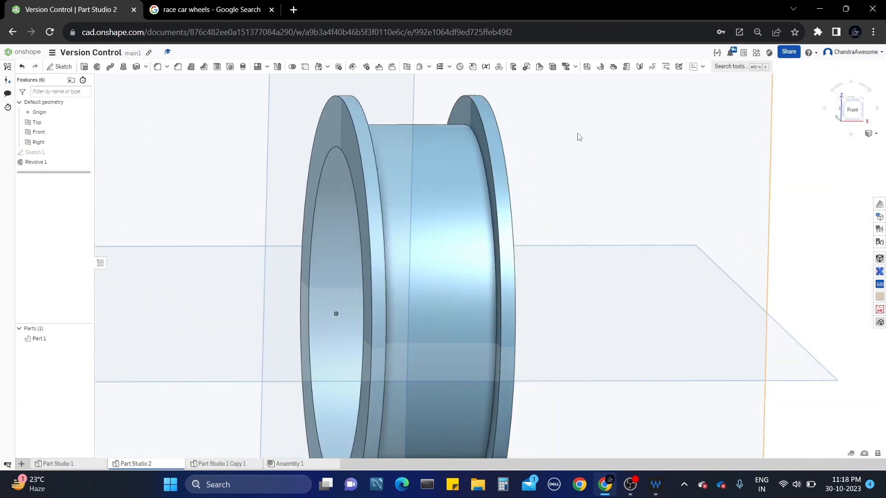
Edit Sketch 1 from the Front view, changing the 1.5 height dimension to 1.4.
{"action": "right_click", "coordinate": [57, 154]}
{"action": "left_click", "coordinate": [74, 172]}
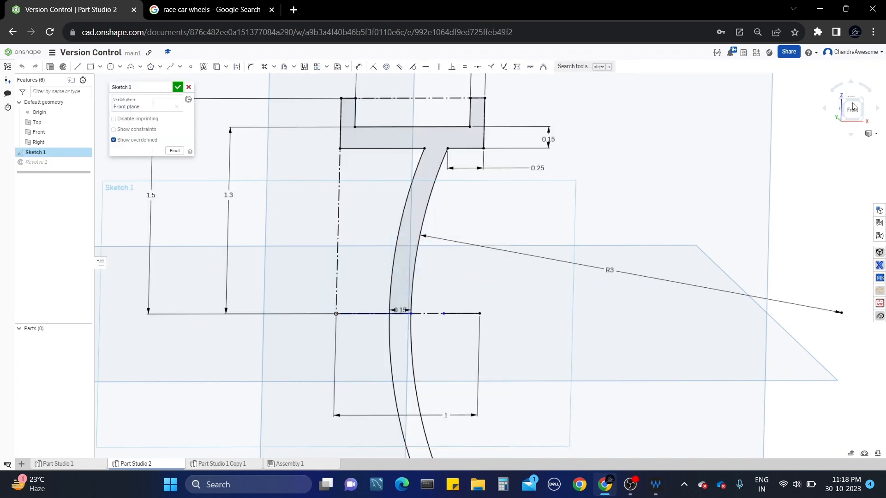
{"action": "left_click", "coordinate": [854, 108]}
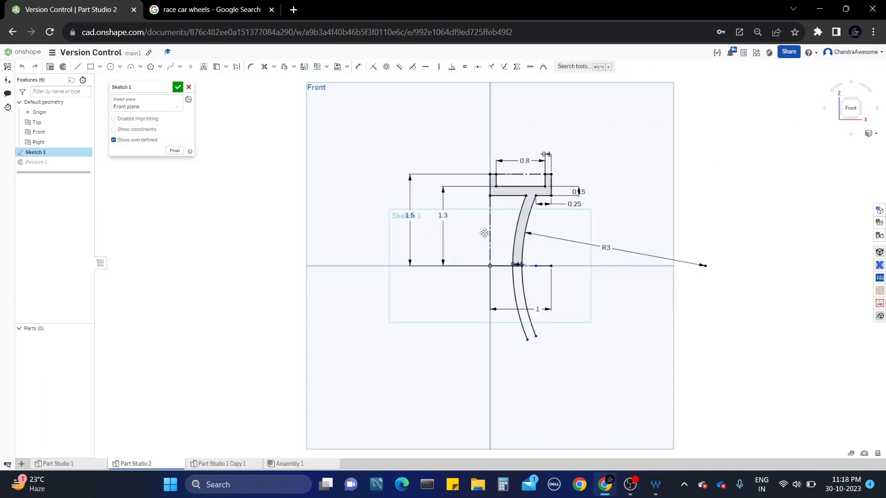
{"action": "double_click", "coordinate": [412, 216]}
{"action": "scroll", "coordinate": [413, 216], "scroll_direction": "down", "scroll_amount": 1}
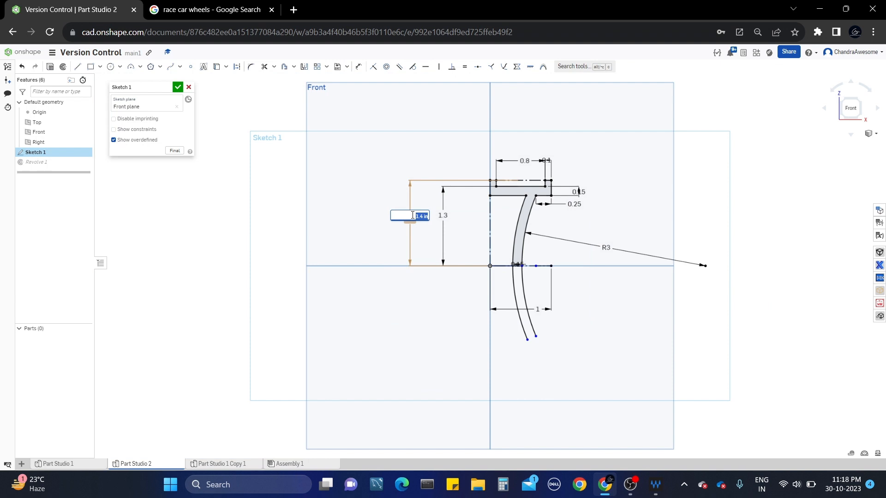
{"action": "left_click", "coordinate": [177, 87]}
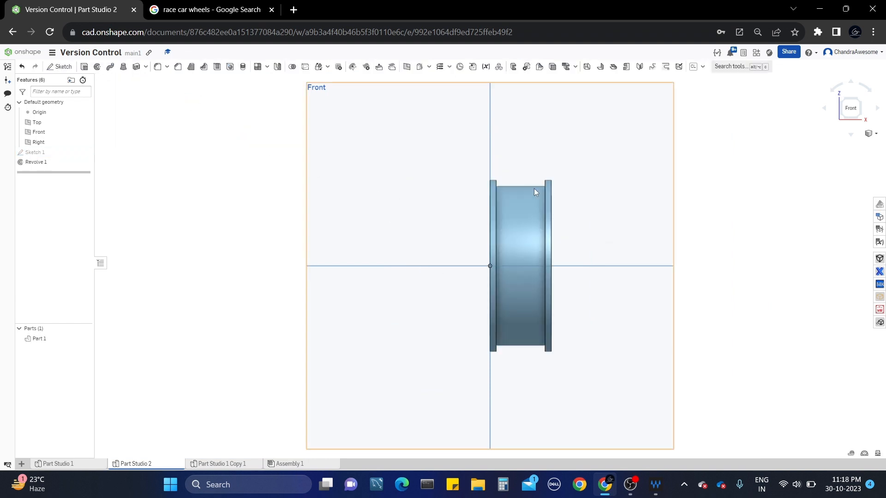
{"action": "scroll", "coordinate": [595, 205], "scroll_direction": "up", "scroll_amount": 2}
Orbit around the rebuilt rim and compare it with the race-car wheel reference images.
{"action": "right_click_drag", "start_coordinate": [517, 206], "coordinate": [254, 179]}
{"action": "right_click_drag", "start_coordinate": [497, 280], "coordinate": [417, 233]}
{"action": "key", "text": "ctrl+Tab"}
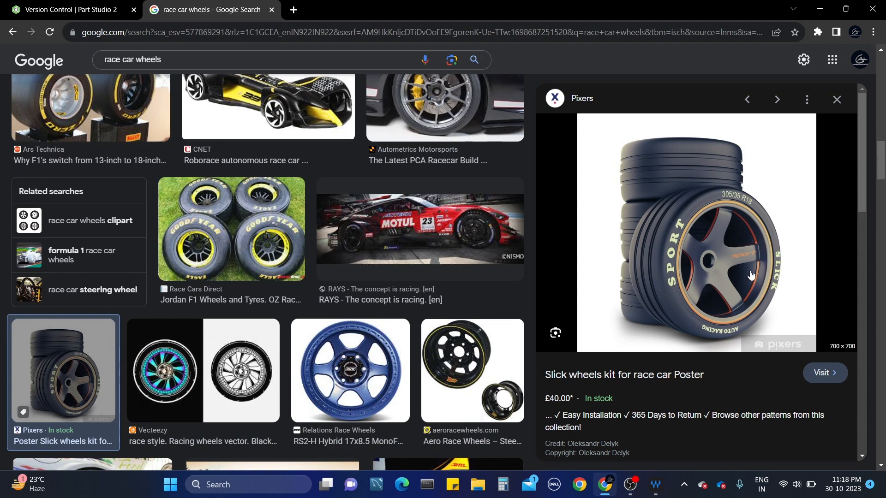
{"action": "left_click", "coordinate": [14, 7]}
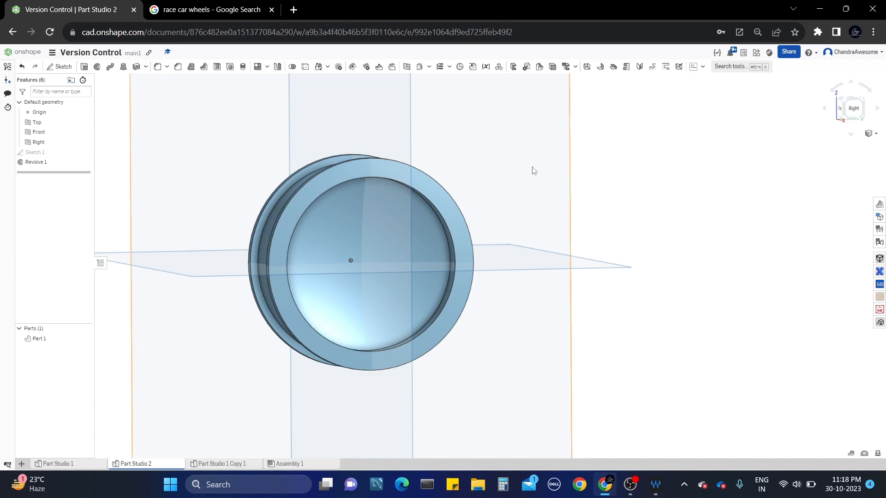
Start Sketch 2 on the wheel's flat side face and project its circular edge.
{"action": "left_click", "coordinate": [440, 190]}
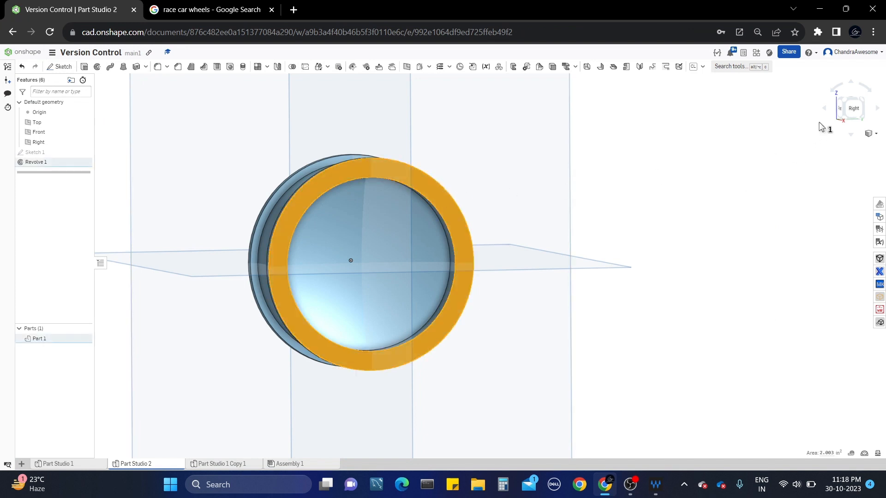
{"action": "left_click", "coordinate": [852, 113]}
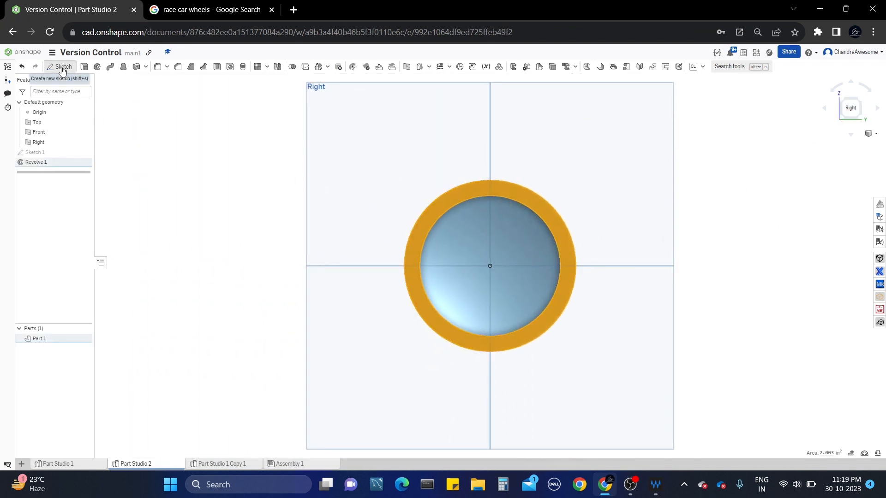
{"action": "left_click", "coordinate": [60, 67]}
{"action": "scroll", "coordinate": [484, 264], "scroll_direction": "up", "scroll_amount": 4}
{"action": "middle_click_drag", "start_coordinate": [485, 264], "coordinate": [437, 228]}
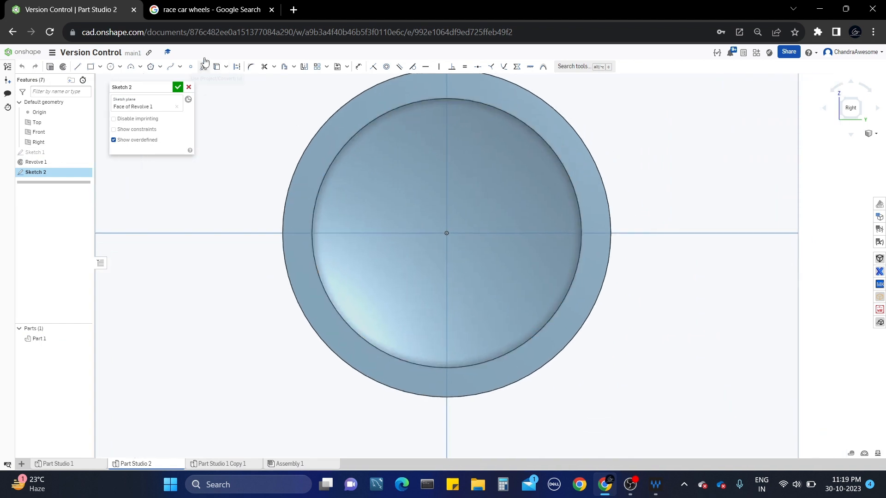
{"action": "left_click", "coordinate": [215, 68]}
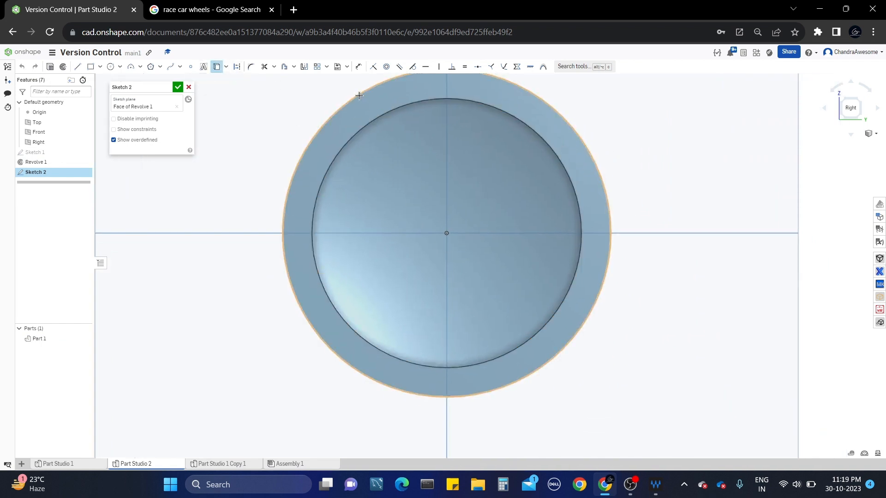
{"action": "left_click", "coordinate": [499, 298]}
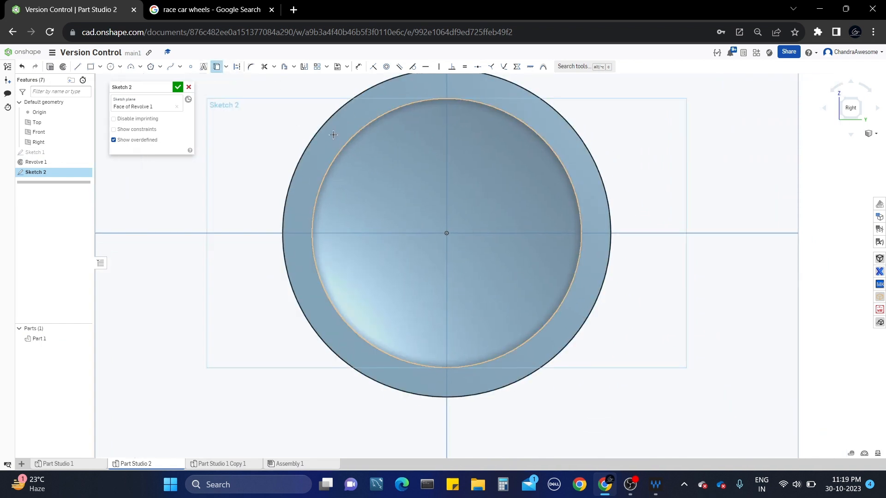
Project the inner circle and draw a vertical line from its top to the wheel centre.
{"action": "left_click", "coordinate": [213, 9]}
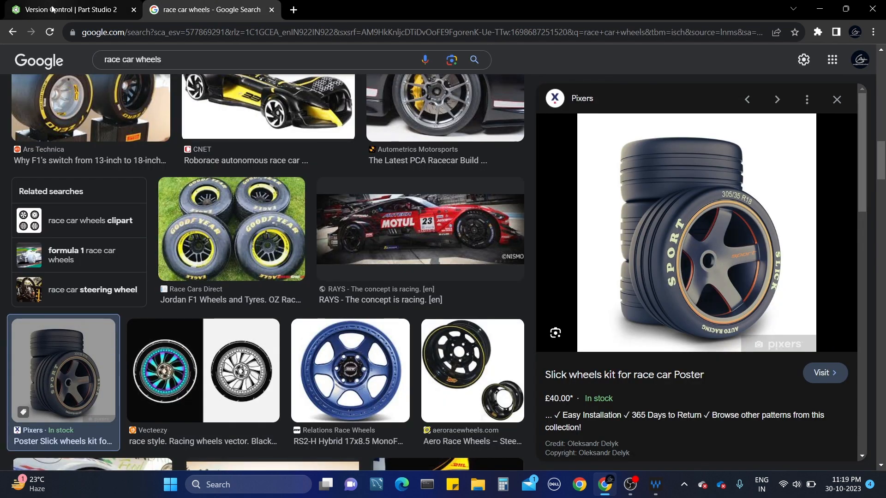
{"action": "left_click", "coordinate": [16, 7]}
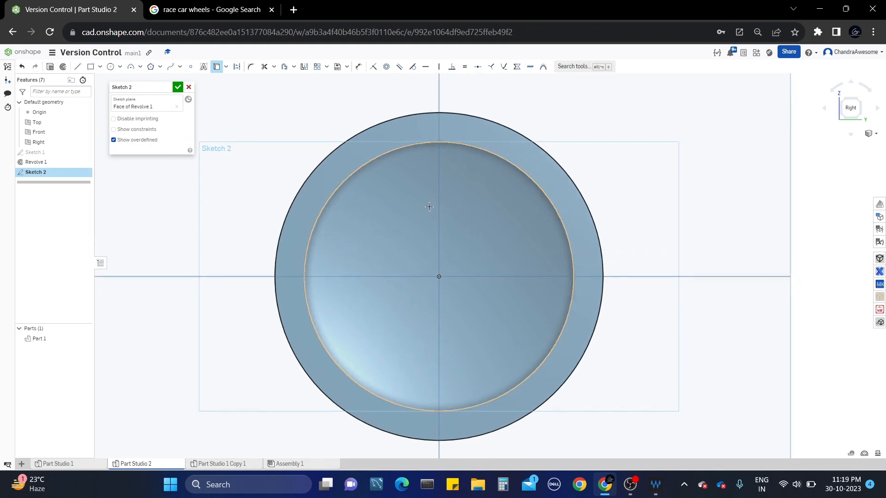
{"action": "left_click", "coordinate": [77, 67]}
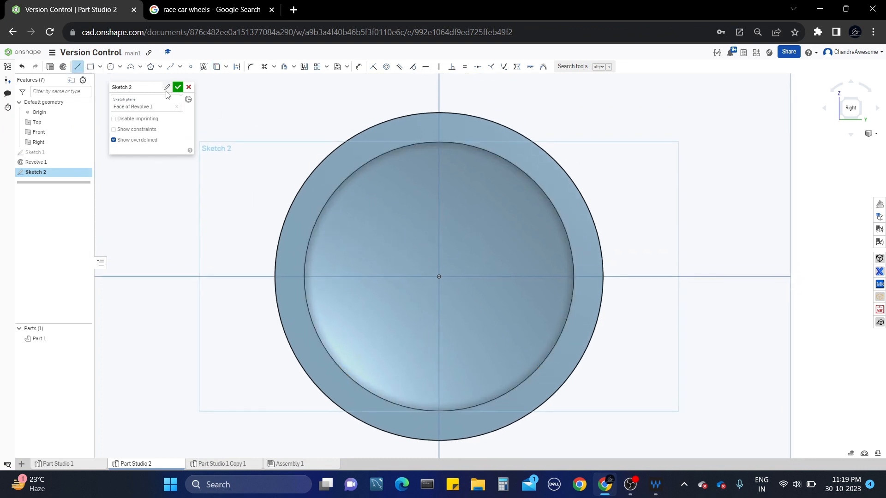
{"action": "left_click", "coordinate": [237, 67]}
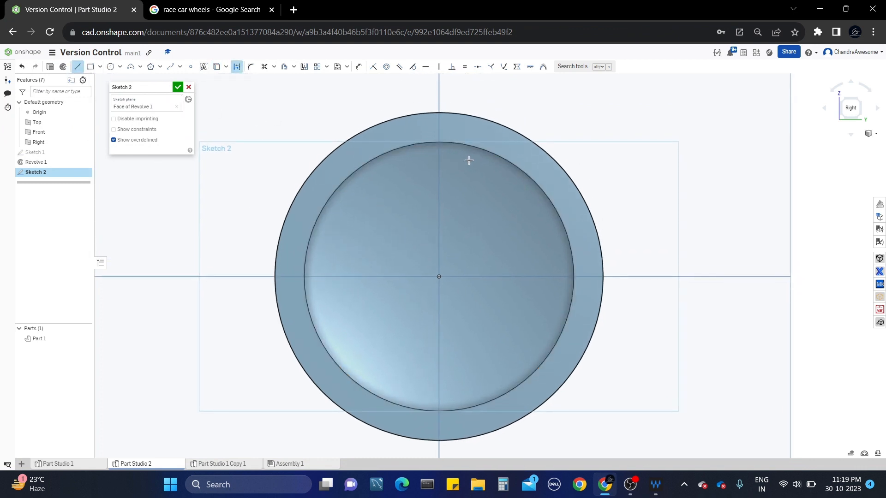
{"action": "left_click", "coordinate": [440, 143]}
{"action": "left_click", "coordinate": [441, 276]}
{"action": "key", "text": "Escape"}
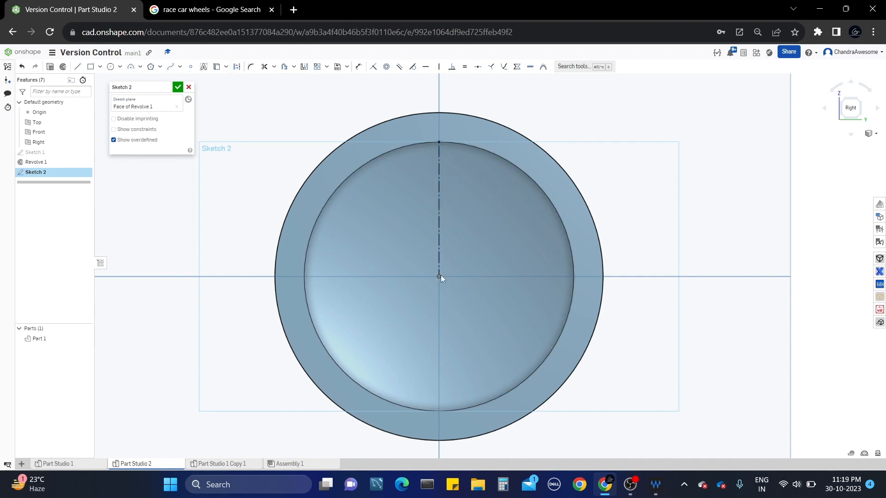
Offset the inner circle 0.025 inward.
{"action": "middle_click_drag", "start_coordinate": [370, 192], "coordinate": [361, 173]}
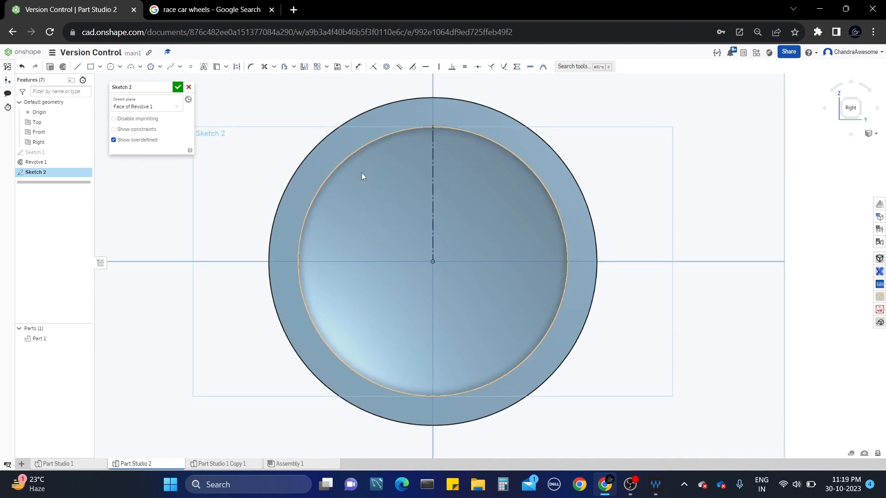
{"action": "left_click", "coordinate": [284, 67]}
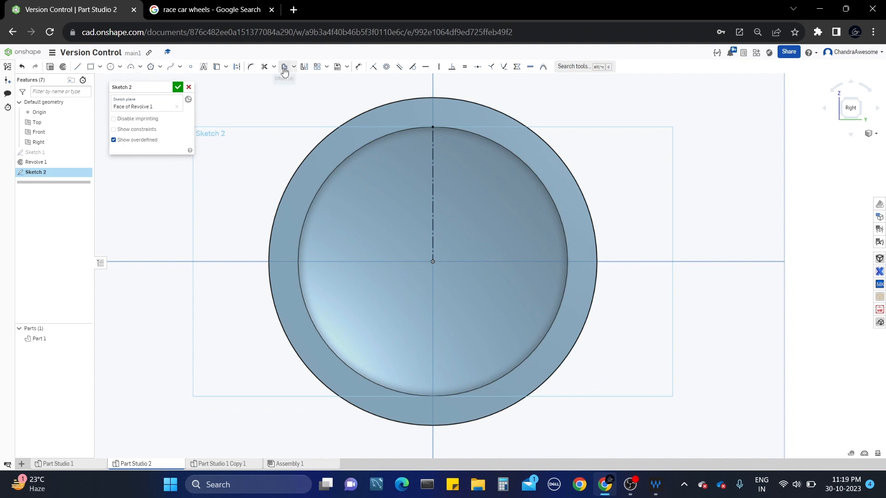
{"action": "left_click", "coordinate": [355, 154]}
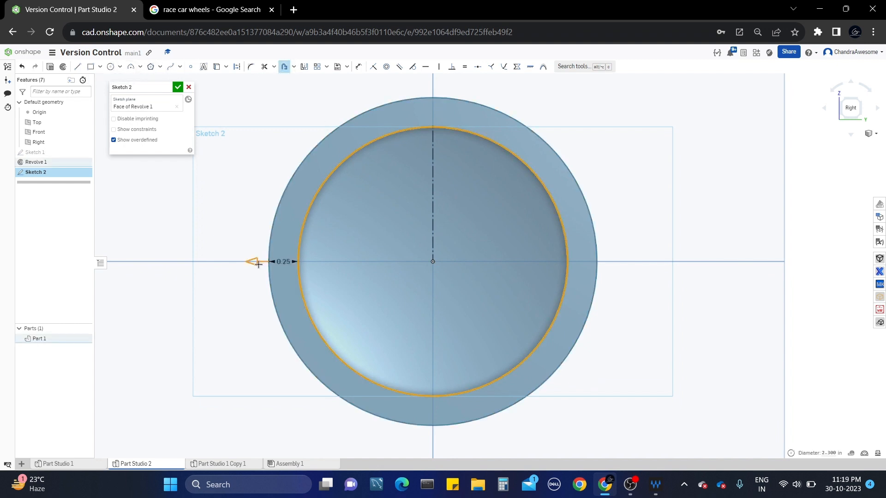
{"action": "left_click_drag", "start_coordinate": [257, 262], "coordinate": [290, 268]}
{"action": "left_click", "coordinate": [218, 202]}
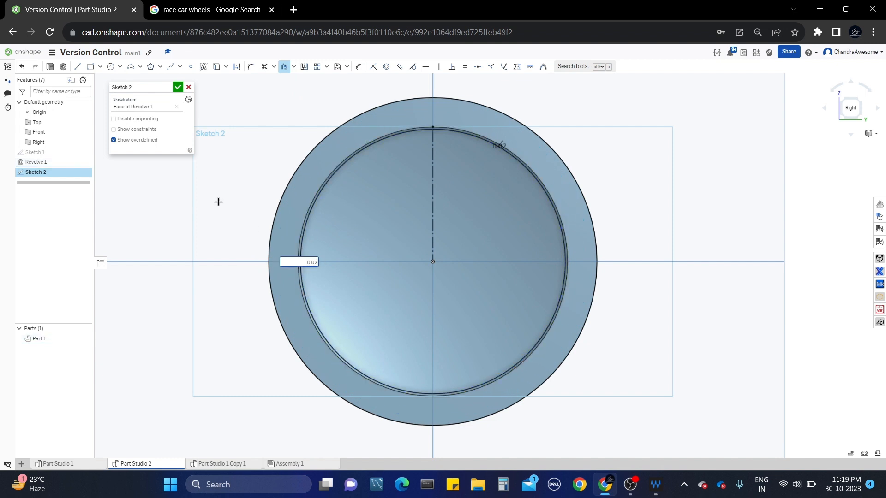
{"action": "type", "text": "5"}
{"action": "key", "text": "Return"}
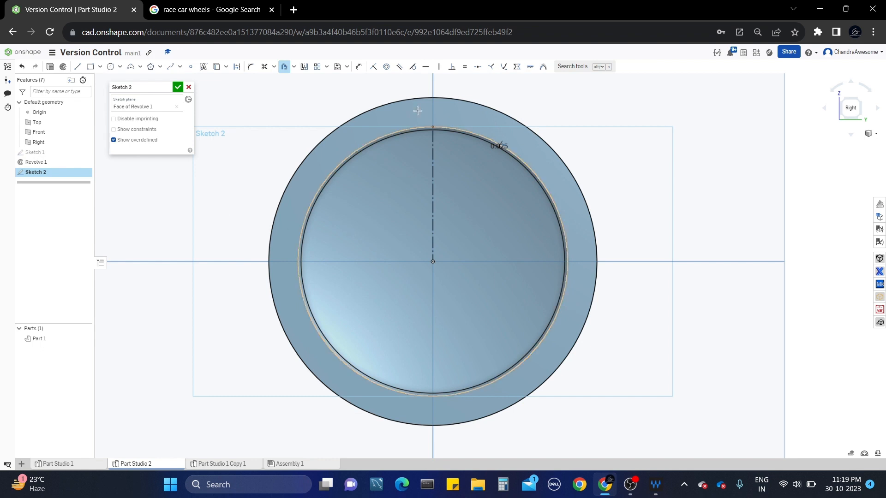
Begin a conic curve with its two endpoints on the circle near the top.
{"action": "left_click", "coordinate": [139, 67]}
{"action": "left_click", "coordinate": [153, 133]}
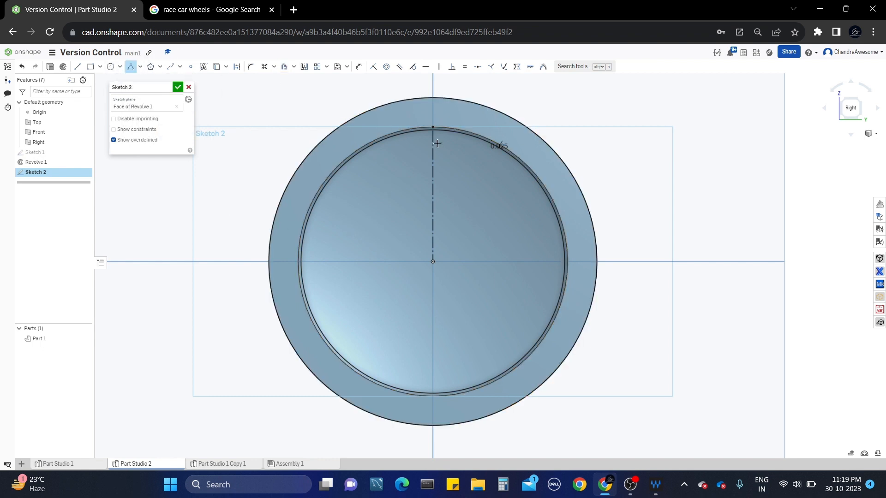
{"action": "scroll", "coordinate": [438, 143], "scroll_direction": "up", "scroll_amount": 2}
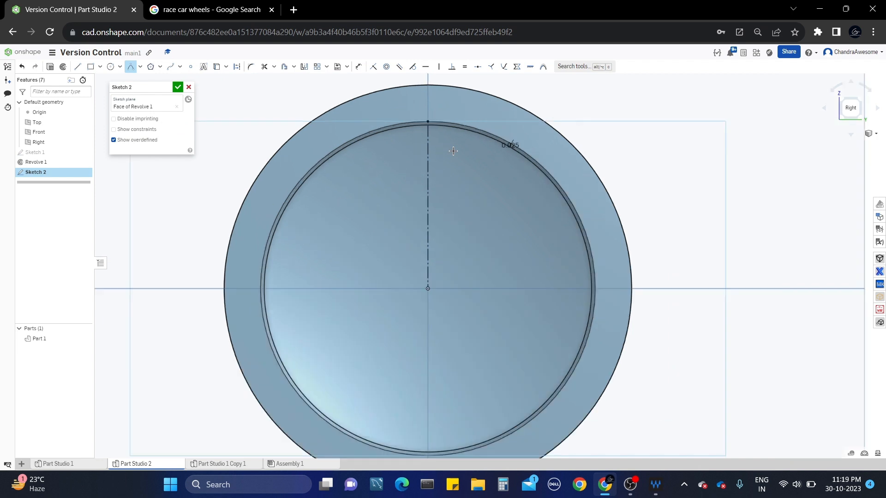
{"action": "left_click", "coordinate": [398, 140]}
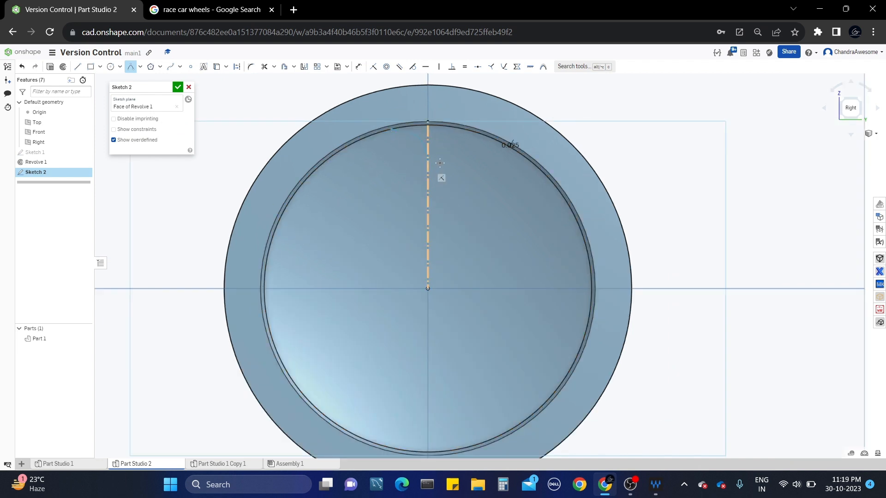
{"action": "left_click", "coordinate": [460, 138]}
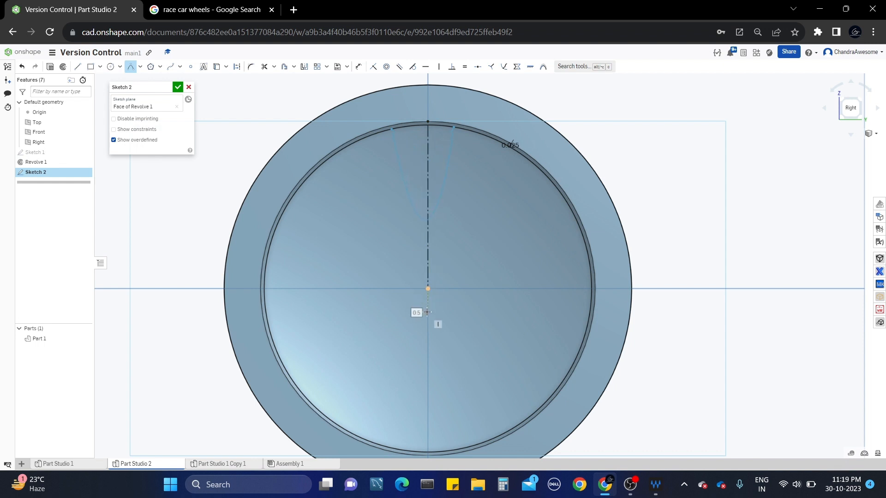
Place the conic's vertex on the vertical line, keeping Rho 0.5.
{"action": "left_click", "coordinate": [427, 257]}
{"action": "key", "text": "Return"}
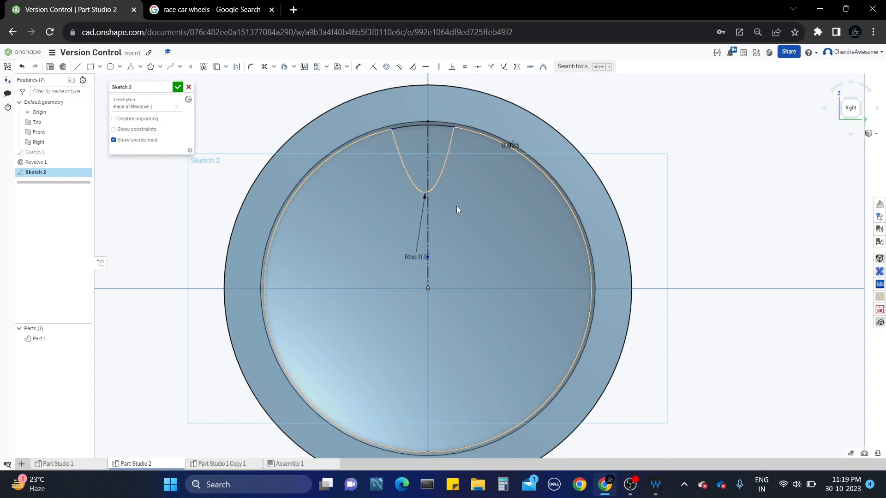
{"action": "middle_click_drag", "start_coordinate": [456, 206], "coordinate": [461, 218]}
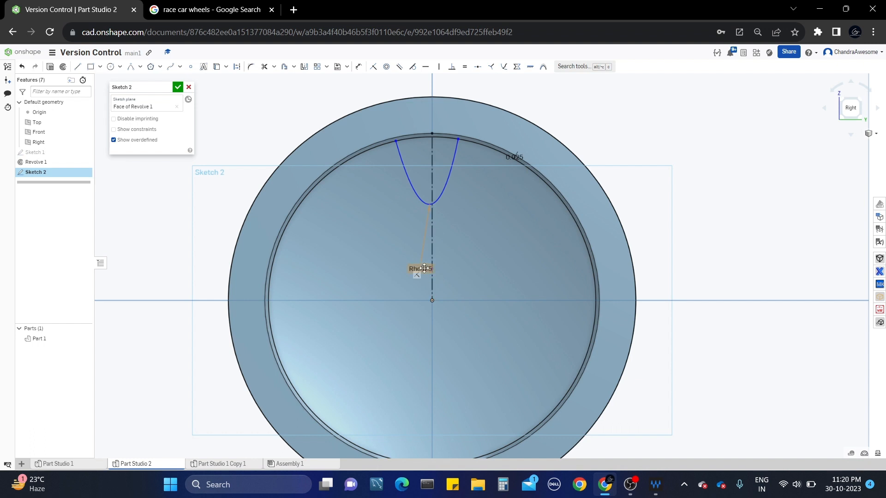
{"action": "left_click_drag", "start_coordinate": [421, 266], "coordinate": [384, 256]}
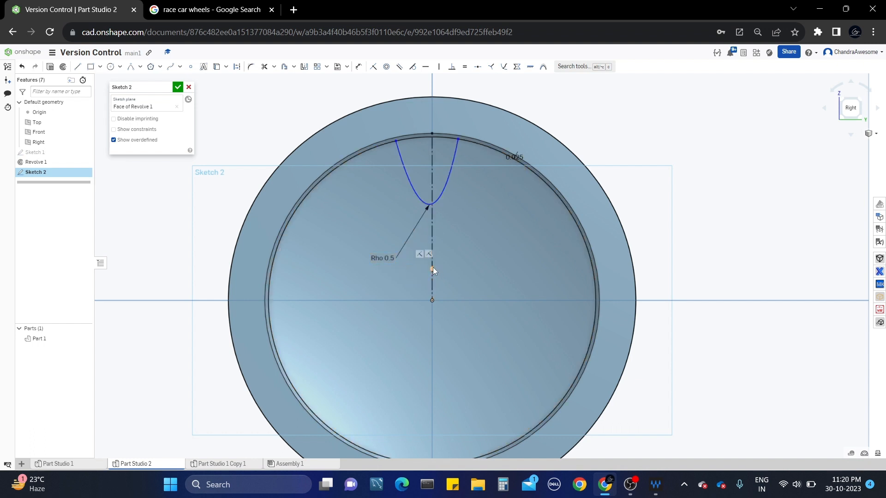
Dimension the conic's left endpoint 0.25 from the centre line.
{"action": "key", "text": "u"}
{"action": "left_click", "coordinate": [430, 146]}
{"action": "left_click", "coordinate": [396, 140]}
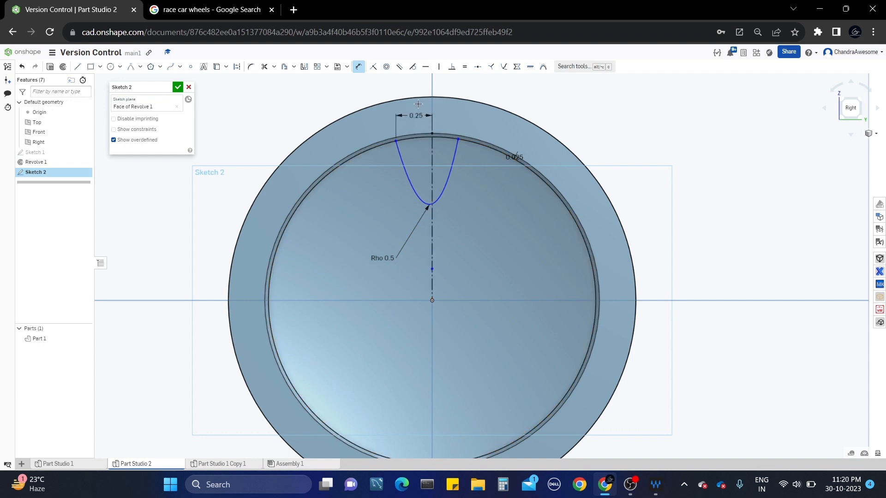
{"action": "left_click", "coordinate": [418, 91]}
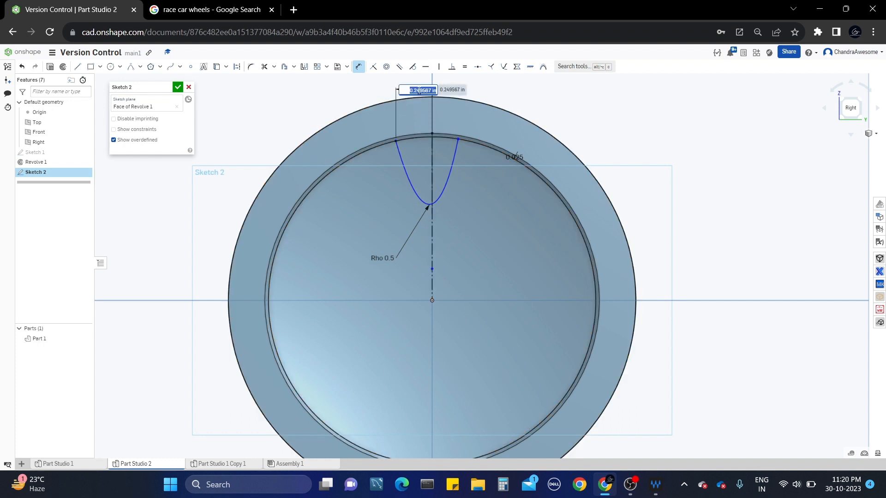
{"action": "key", "text": "BackSpace"}
{"action": "key", "text": "Return"}
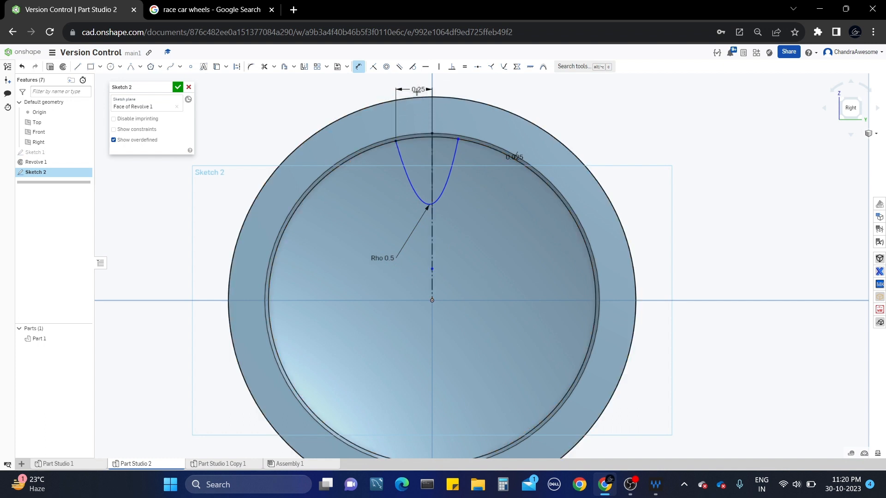
{"action": "key", "text": "Escape"}
Dimension the conic's right endpoint 0.25 from the centre line.
{"action": "key", "text": "d"}
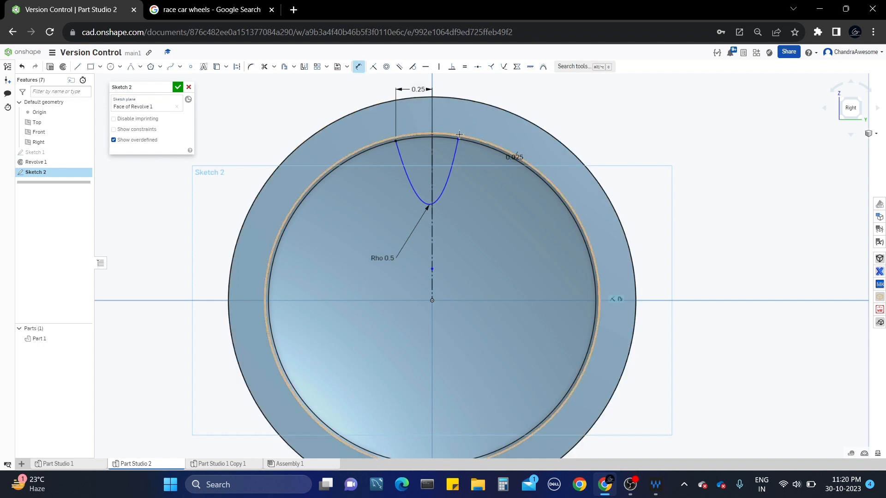
{"action": "left_click", "coordinate": [431, 136]}
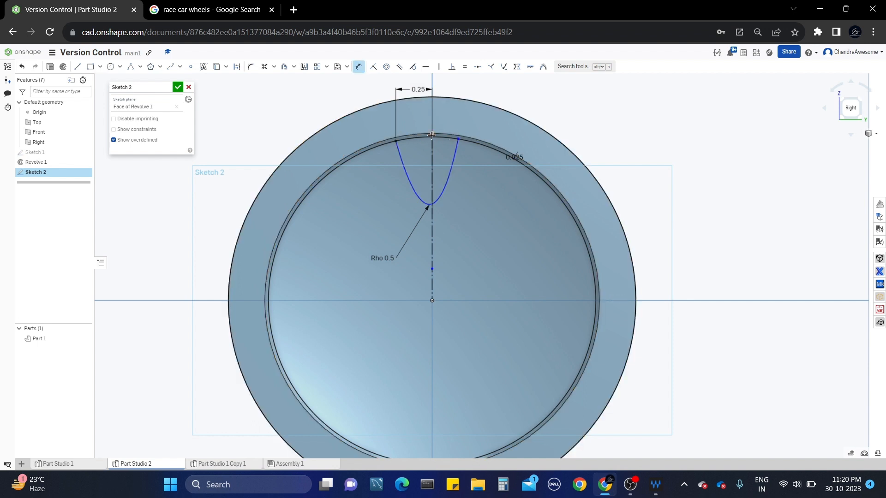
{"action": "left_click", "coordinate": [458, 139]}
{"action": "left_click", "coordinate": [460, 86]}
{"action": "key", "text": "BackSpace"}
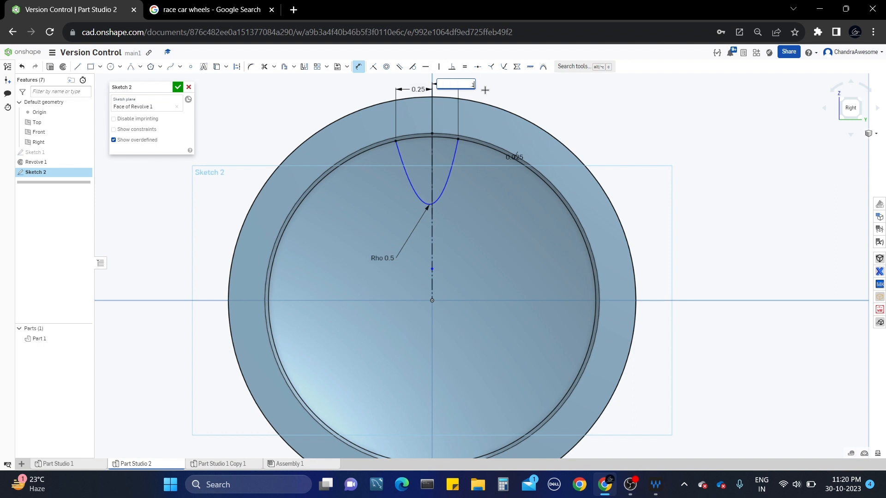
{"action": "type", "text": ".25"}
{"action": "key", "text": "Return"}
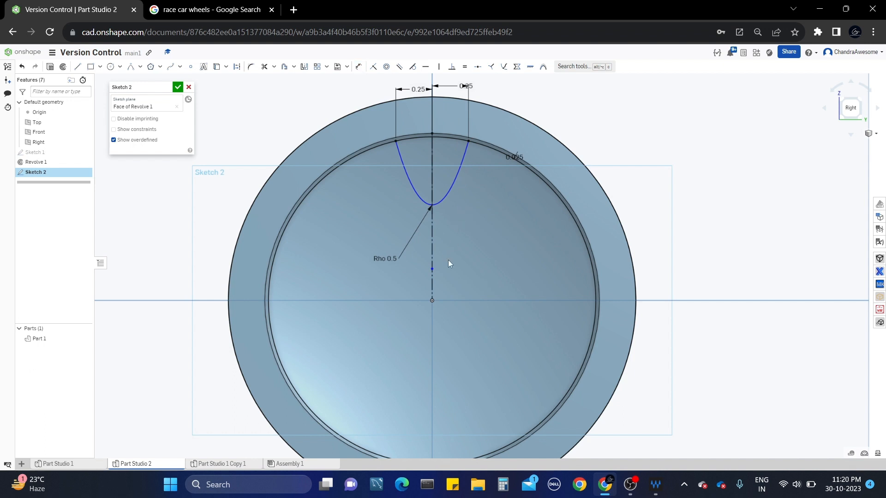
Move the axis point toward the centre and dimension it 0.25 vertically.
{"action": "key", "text": "d"}
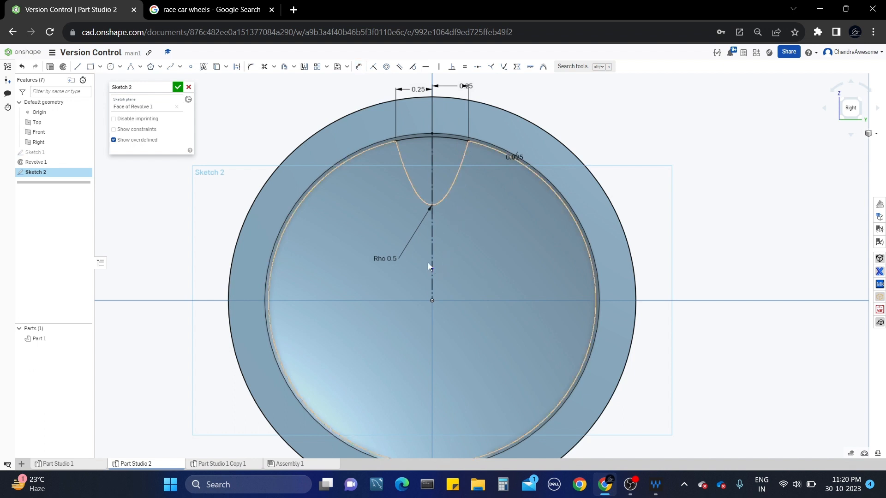
{"action": "mouse_move", "coordinate": [432, 270]}
{"action": "left_mouse_down"}
{"action": "mouse_move", "coordinate": [433, 298]}
{"action": "mouse_move", "coordinate": [433, 231]}
{"action": "mouse_move", "coordinate": [435, 264]}
{"action": "left_mouse_up"}
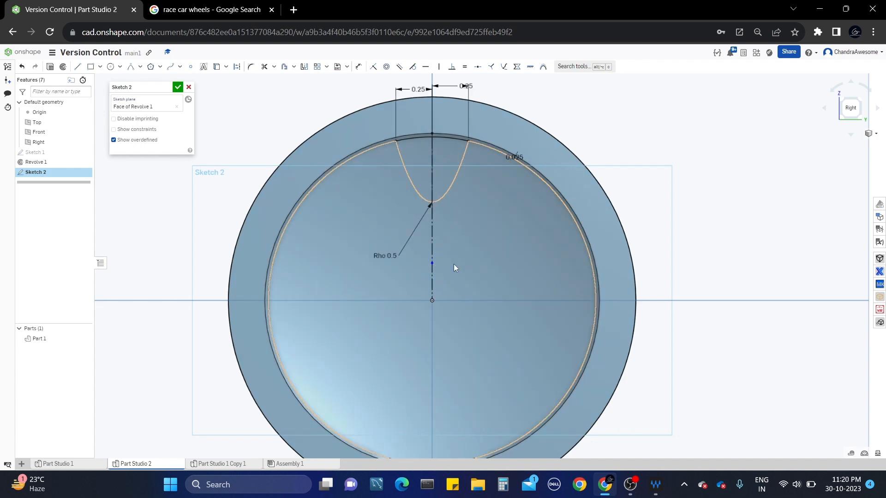
{"action": "key", "text": "d"}
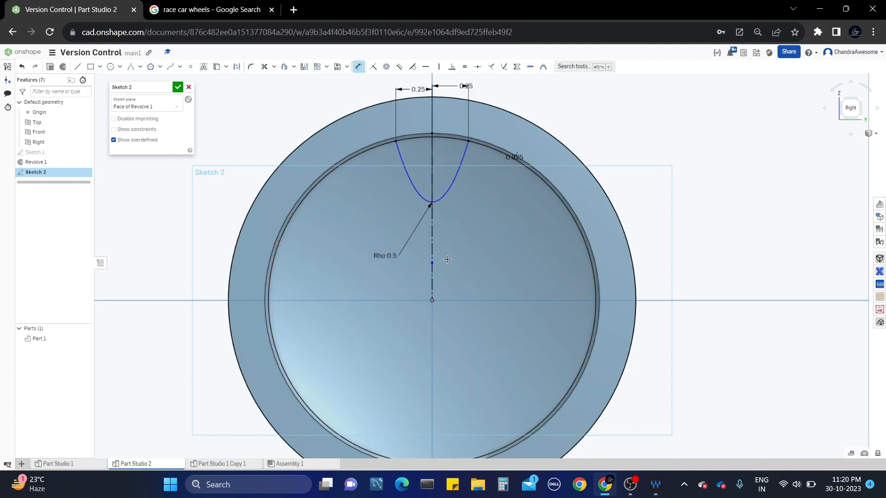
{"action": "left_click", "coordinate": [437, 205]}
{"action": "key", "text": "Escape"}
{"action": "key", "text": "d"}
{"action": "left_click", "coordinate": [497, 267]}
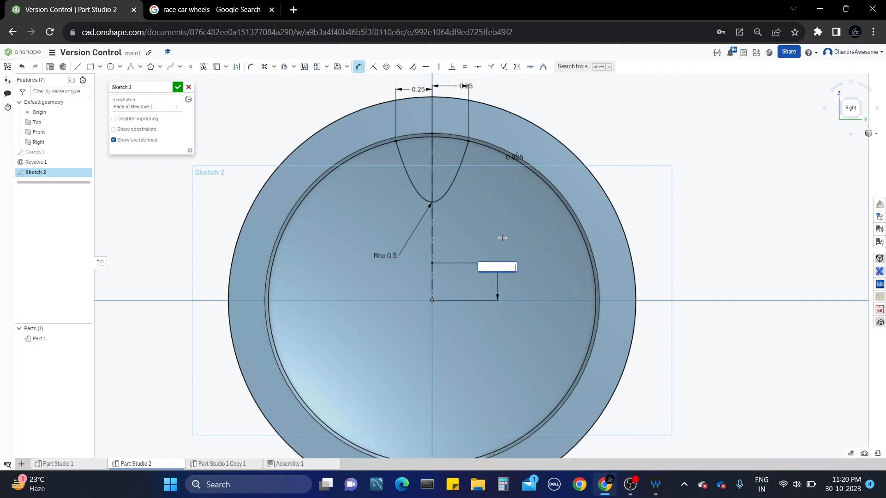
{"action": "key", "text": "Return"}
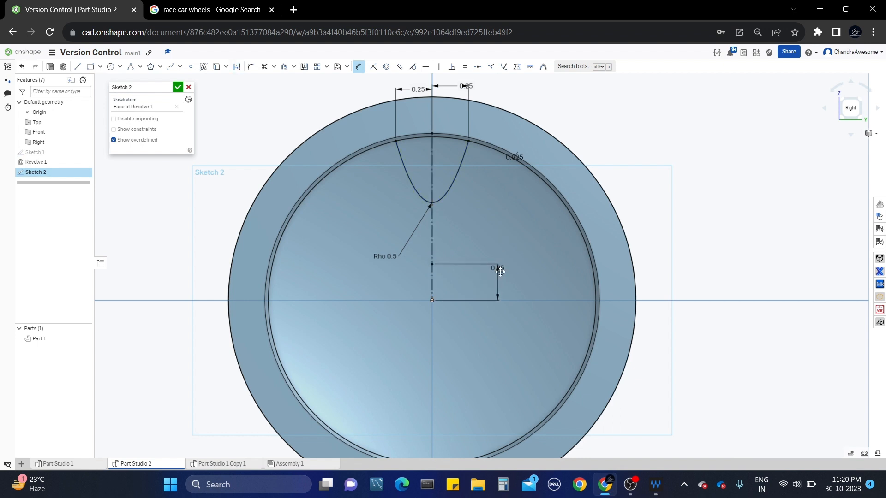
Change the parabola's vertical offset to 0.2, then to 0.3.
{"action": "double_click", "coordinate": [500, 271]}
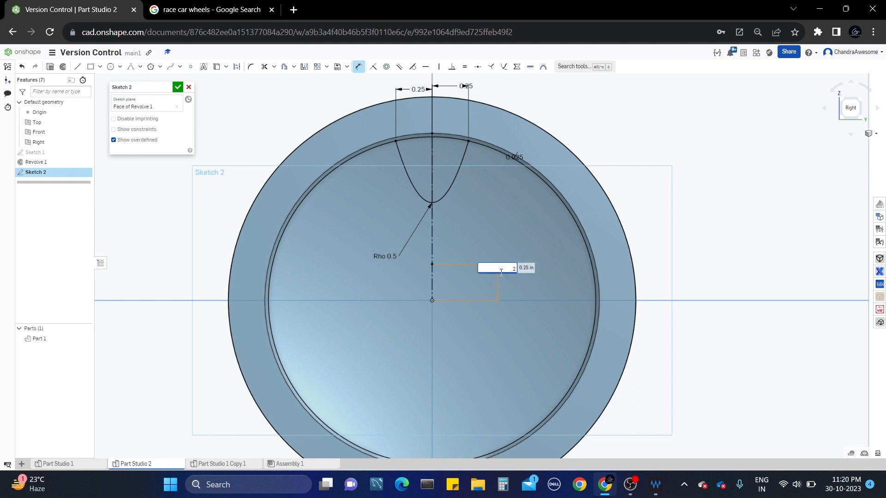
{"action": "type", "text": ".2"}
{"action": "key", "text": "Return"}
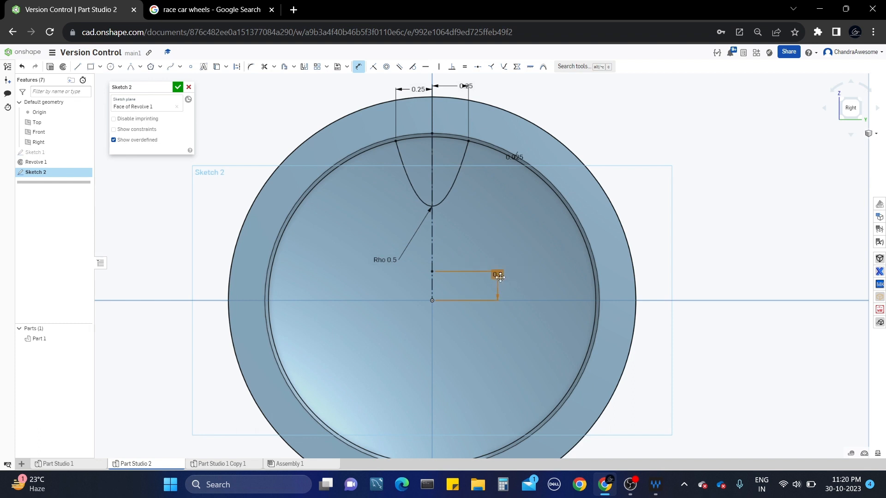
{"action": "double_click", "coordinate": [501, 277]}
{"action": "type", "text": ".3"}
{"action": "key", "text": "Return"}
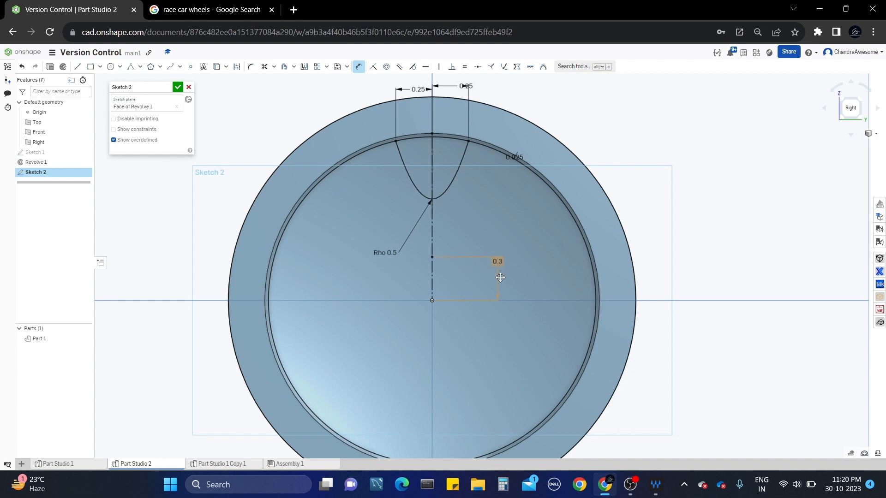
Widen the parabola's left and right widths to 0.5 each.
{"action": "middle_click_drag", "start_coordinate": [488, 176], "coordinate": [491, 207]}
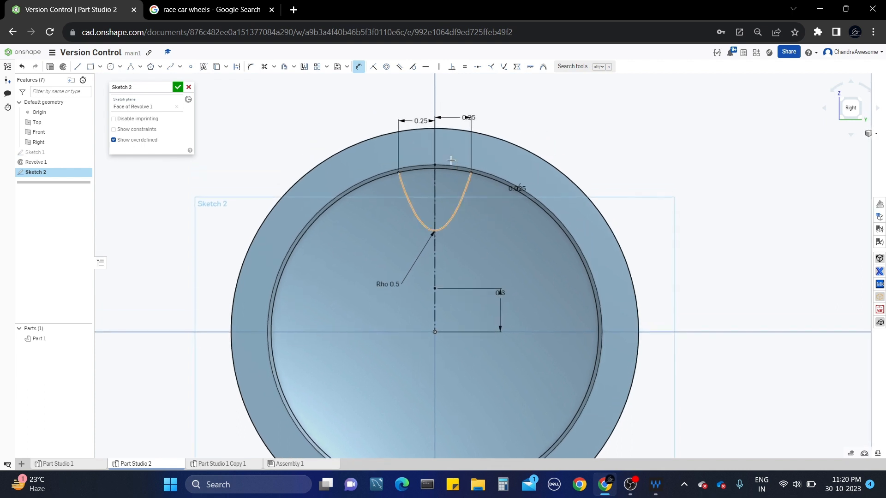
{"action": "double_click", "coordinate": [425, 123]}
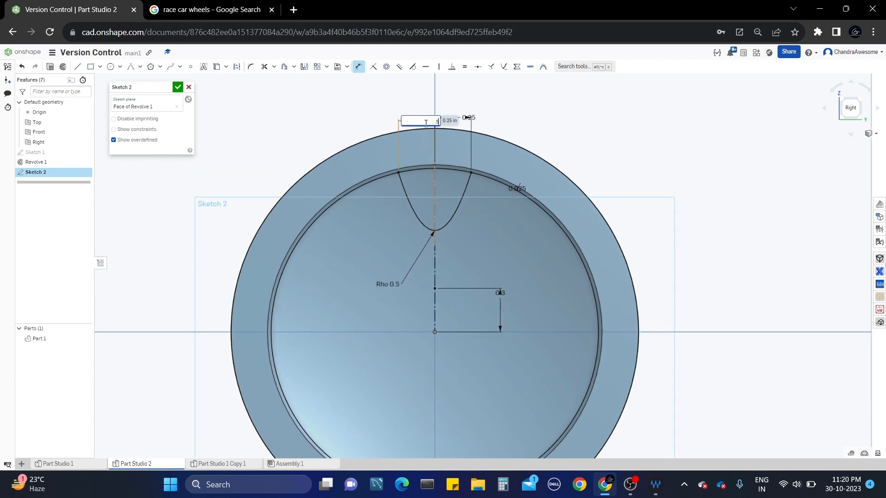
{"action": "type", "text": ".5"}
{"action": "key", "text": "Return"}
{"action": "double_click", "coordinate": [473, 119]}
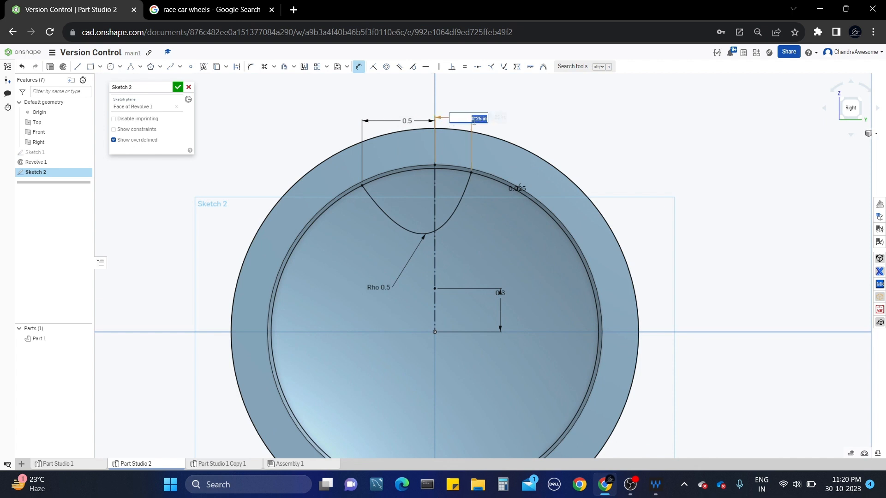
{"action": "key", "text": "BackSpace"}
{"action": "type", "text": ".5"}
{"action": "key", "text": "Return"}
{"action": "scroll", "coordinate": [488, 219], "scroll_direction": "down", "scroll_amount": 3}
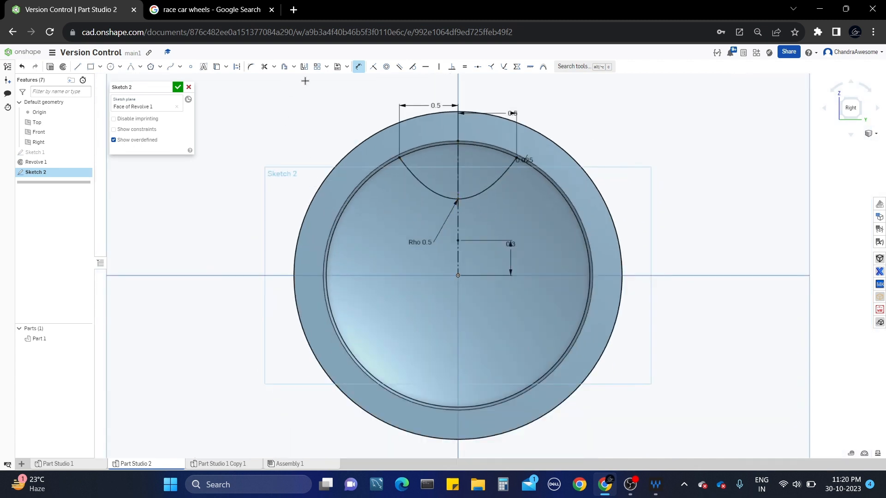
Circularly pattern the conic notch 5 times around the wheel centre.
{"action": "left_click", "coordinate": [327, 67]}
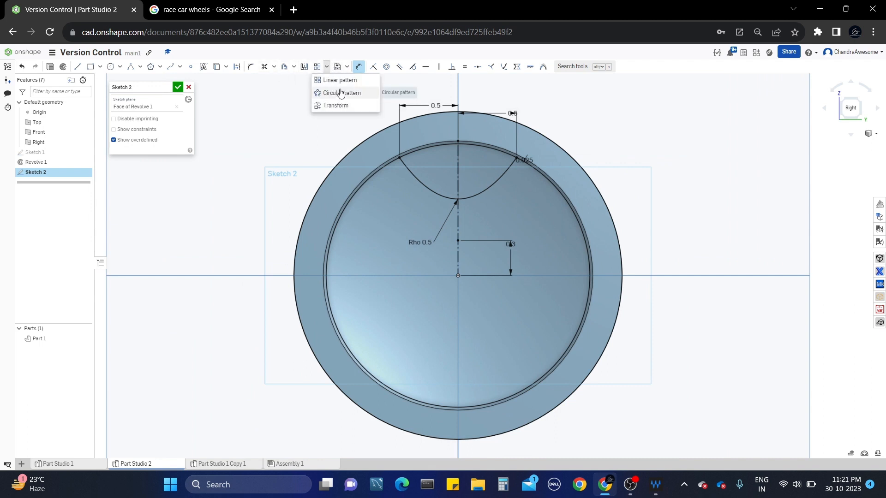
{"action": "left_click", "coordinate": [341, 93]}
{"action": "left_click", "coordinate": [414, 179]}
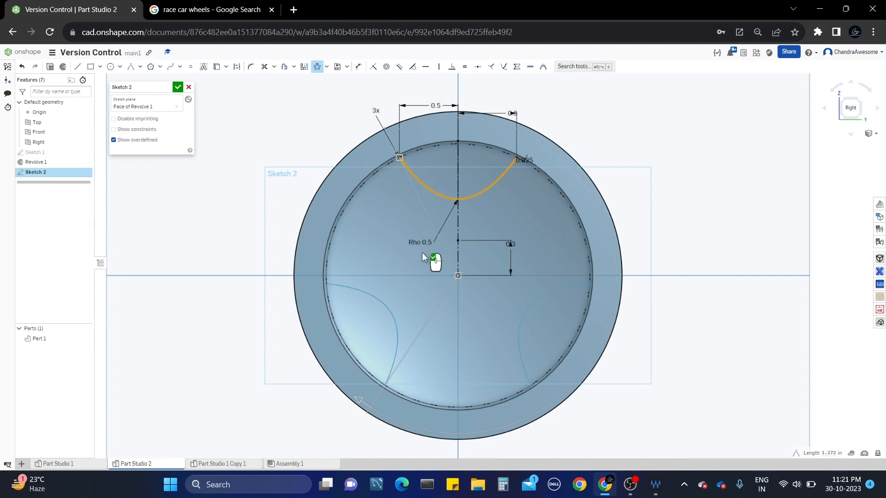
{"action": "scroll", "coordinate": [458, 276], "scroll_direction": "down", "scroll_amount": 3}
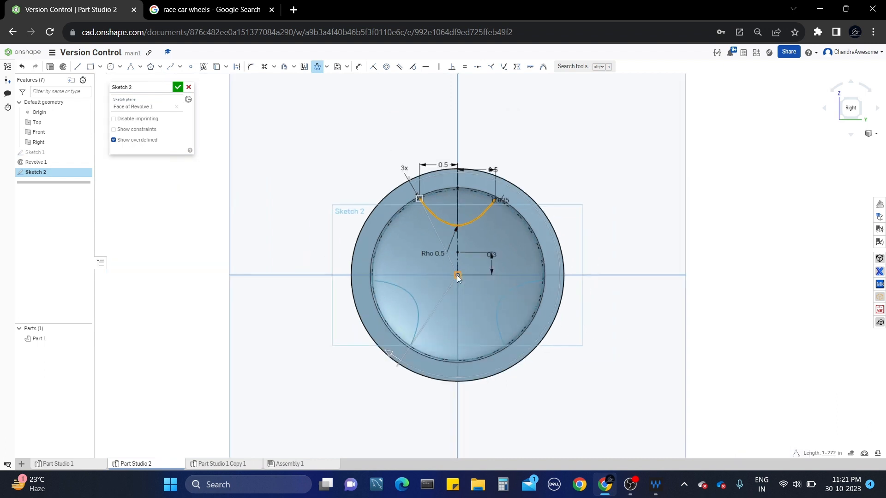
{"action": "left_click", "coordinate": [404, 168]}
{"action": "scroll", "coordinate": [405, 169], "scroll_direction": "up", "scroll_amount": 2}
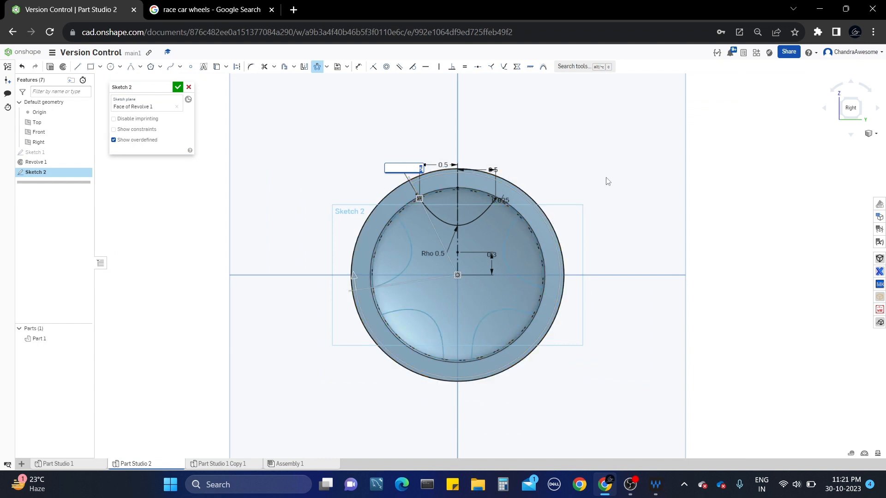
{"action": "key", "text": "Return"}
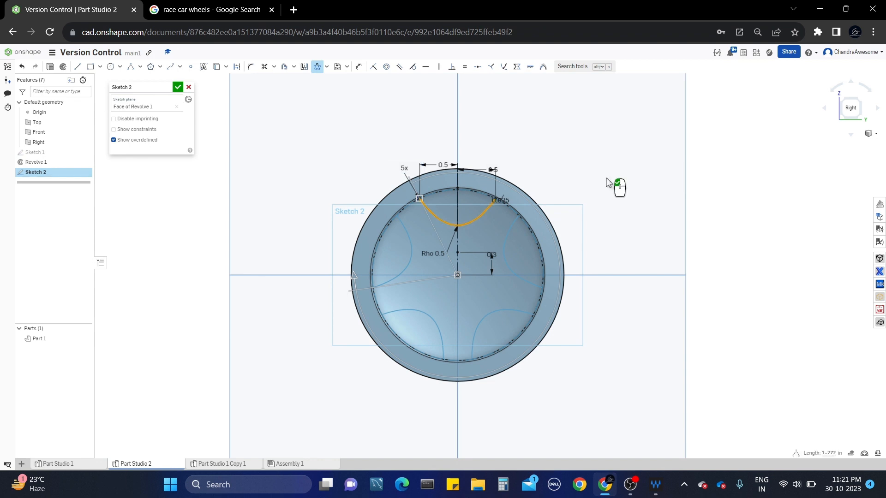
{"action": "left_click", "coordinate": [608, 183]}
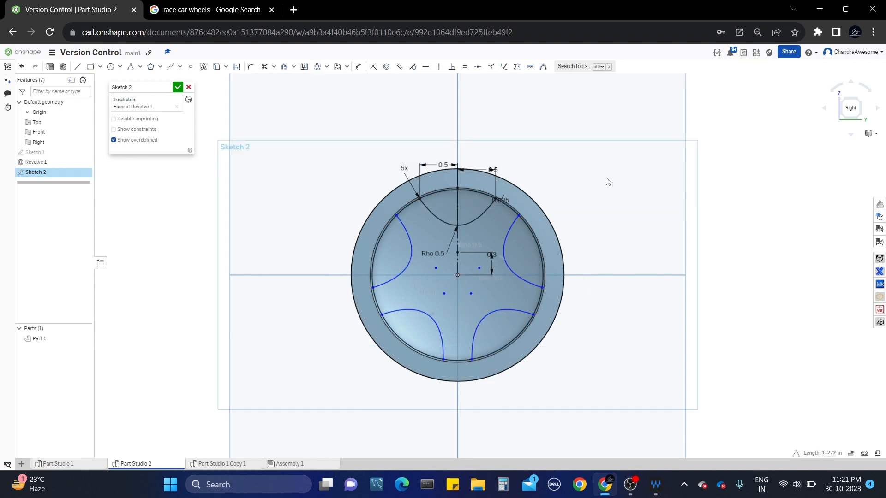
{"action": "scroll", "coordinate": [572, 266], "scroll_direction": "up", "scroll_amount": 2}
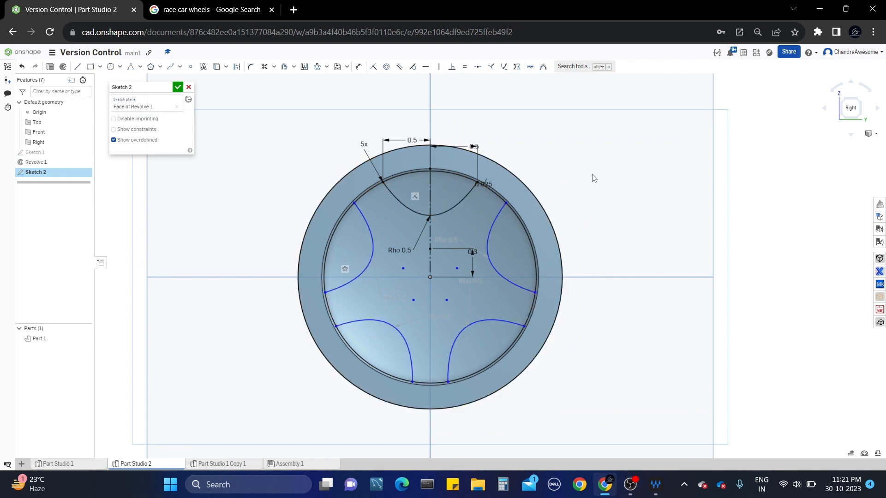
{"action": "left_click", "coordinate": [110, 67]}
Draw a 0.6-diameter circle at the wheel centre.
{"action": "left_click", "coordinate": [445, 300]}
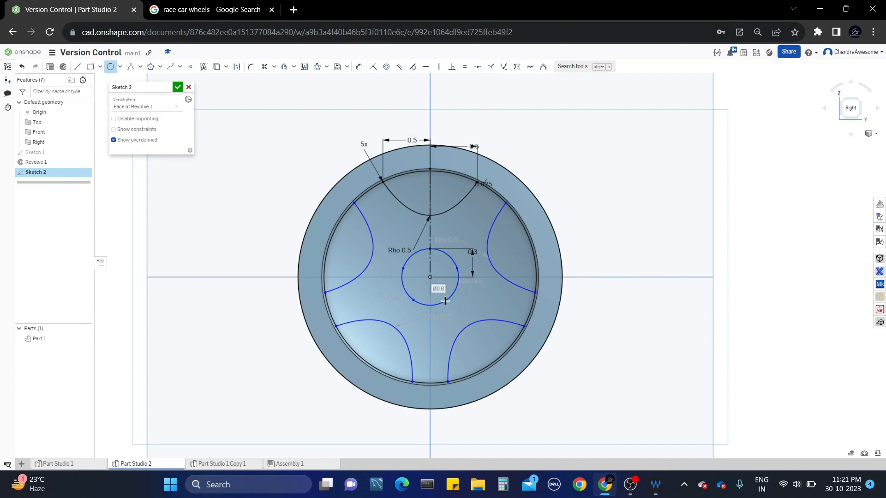
{"action": "left_click", "coordinate": [208, 9]}
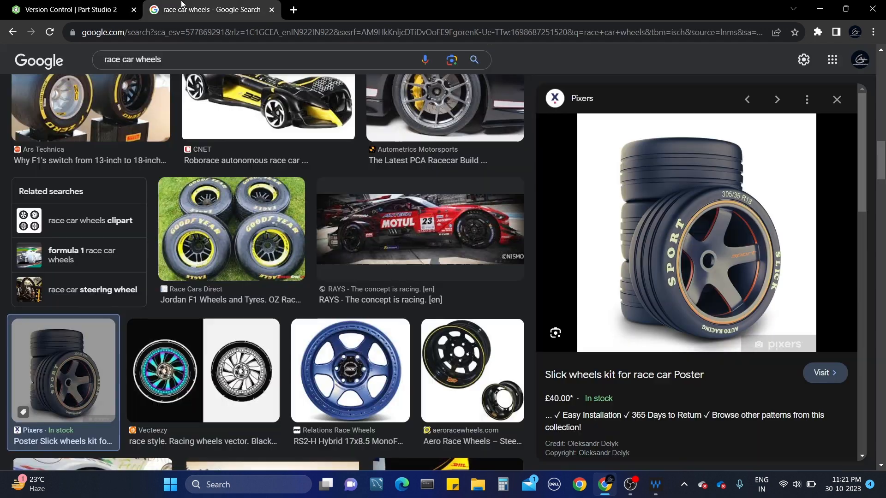
{"action": "left_click", "coordinate": [76, 9]}
{"action": "left_click", "coordinate": [111, 67]}
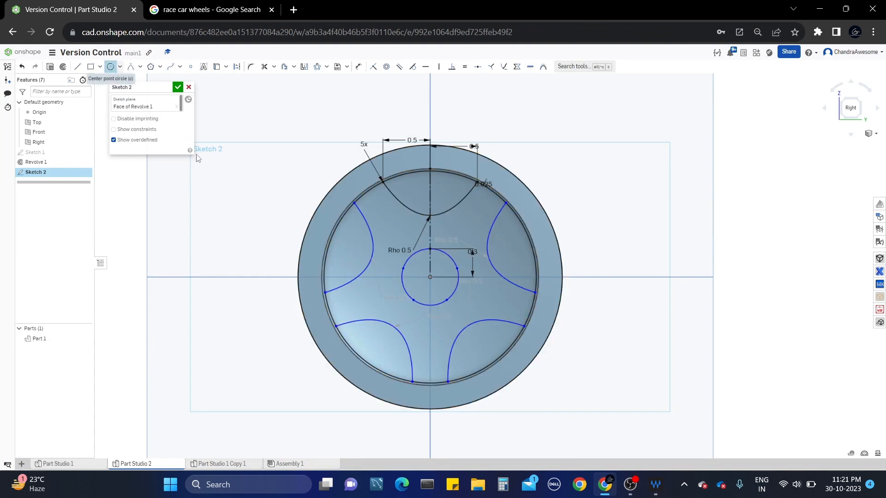
{"action": "key", "text": "Escape"}
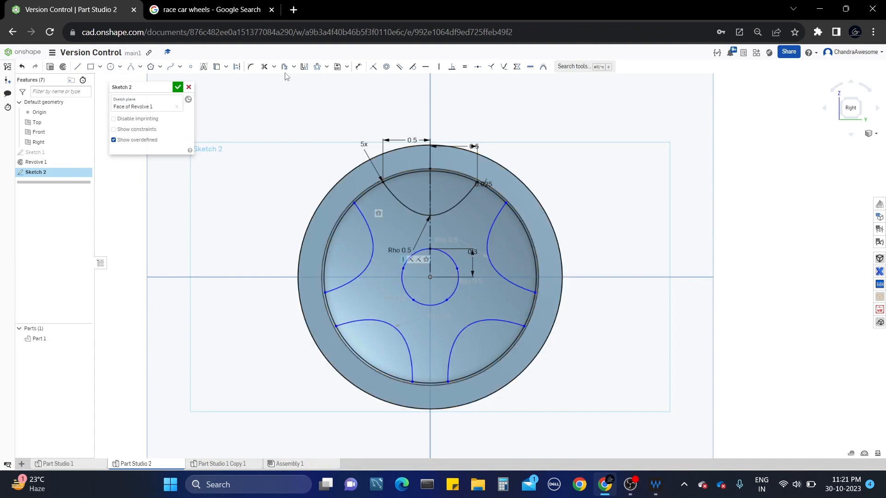
Offset the hub circle by 0.08 to make a concentric circle.
{"action": "left_click", "coordinate": [284, 69]}
{"action": "left_click", "coordinate": [412, 260]}
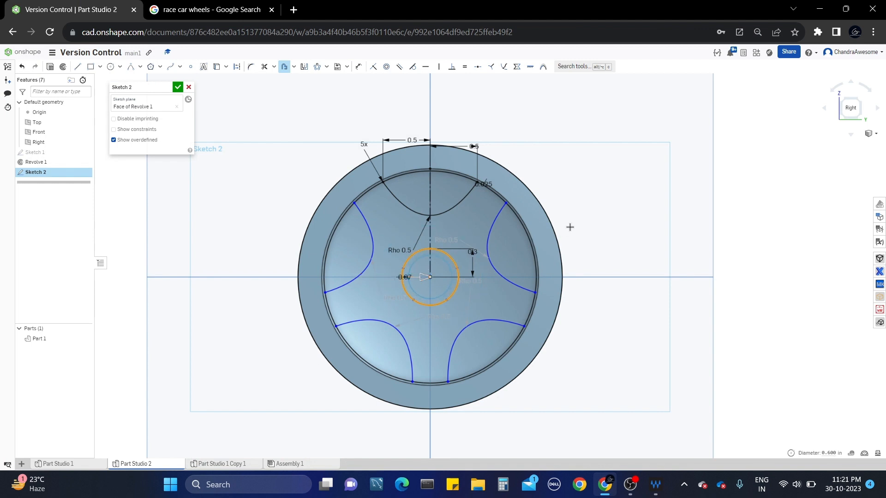
{"action": "left_click", "coordinate": [581, 215]}
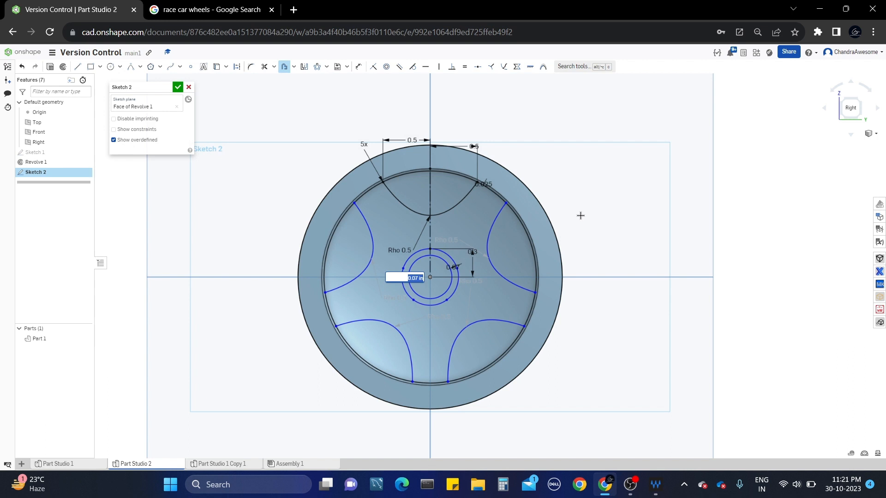
{"action": "type", "text": "0.08"}
{"action": "key", "text": "Return"}
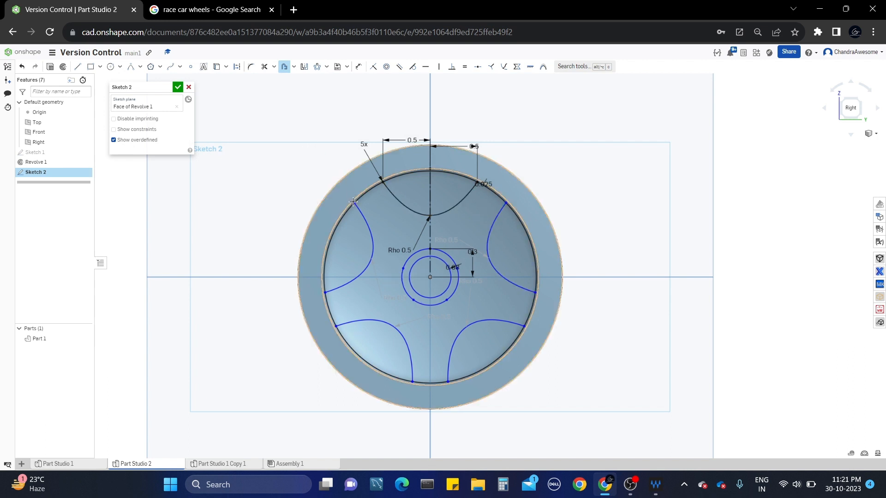
{"action": "scroll", "coordinate": [304, 187], "scroll_direction": "up", "scroll_amount": 5}
{"action": "scroll", "coordinate": [304, 186], "scroll_direction": "down", "scroll_amount": 5}
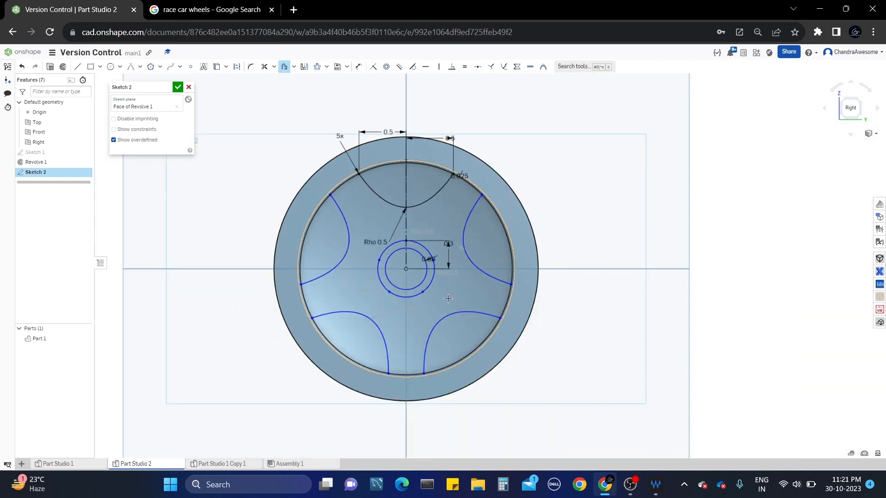
{"action": "key", "text": "Escape"}
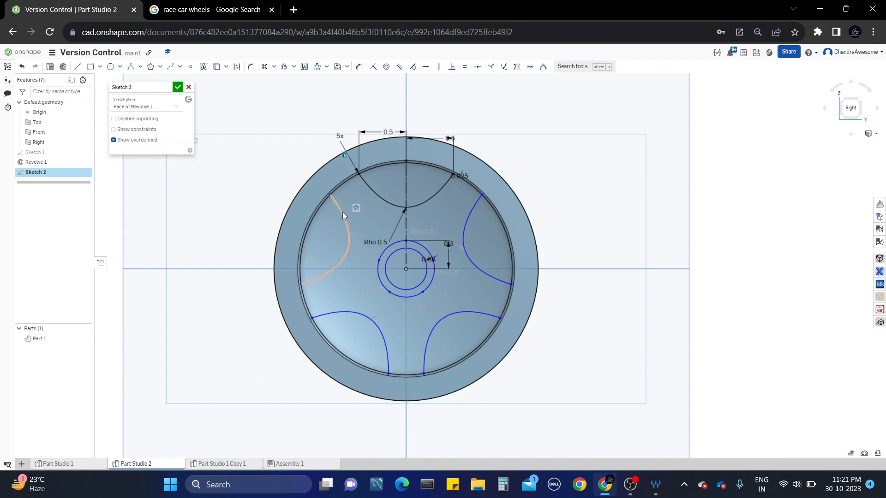
Test-drag the left spoke curve, then select the hub's outer circle and a spoke region.
{"action": "left_click_drag", "start_coordinate": [342, 212], "coordinate": [350, 229]}
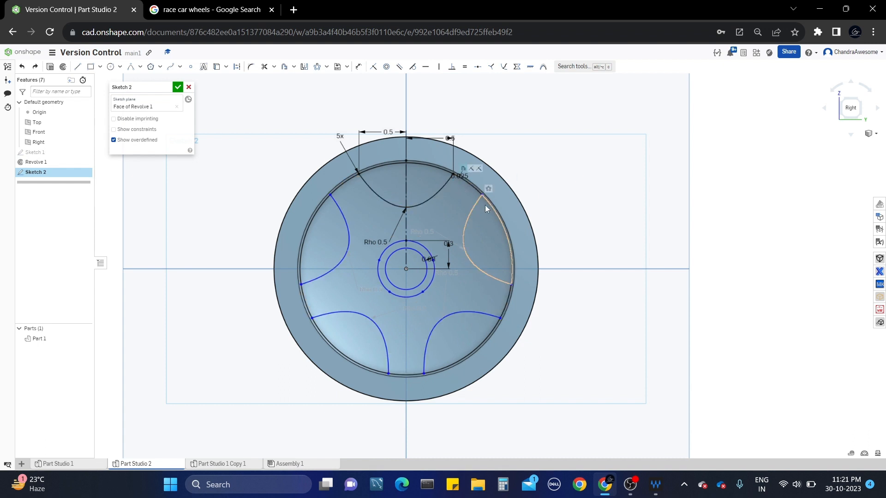
{"action": "scroll", "coordinate": [486, 202], "scroll_direction": "up", "scroll_amount": 3}
{"action": "scroll", "coordinate": [485, 200], "scroll_direction": "down", "scroll_amount": 3}
{"action": "scroll", "coordinate": [472, 245], "scroll_direction": "up", "scroll_amount": 2}
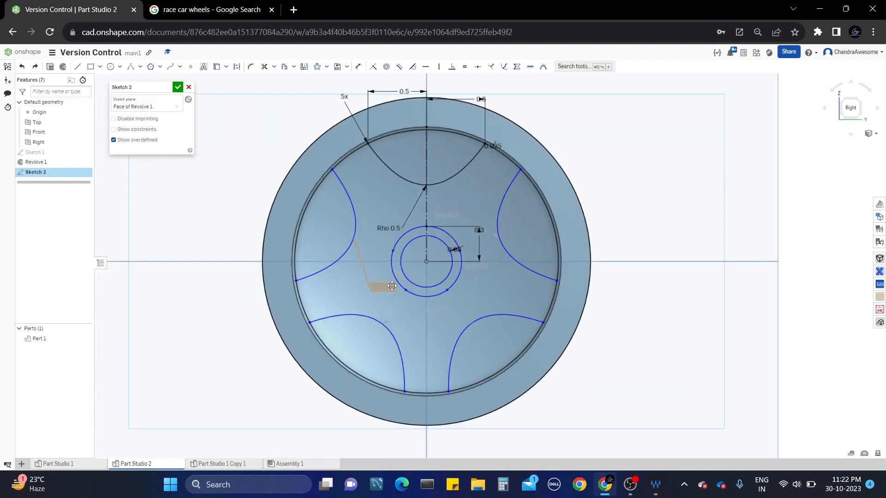
{"action": "left_click", "coordinate": [393, 252]}
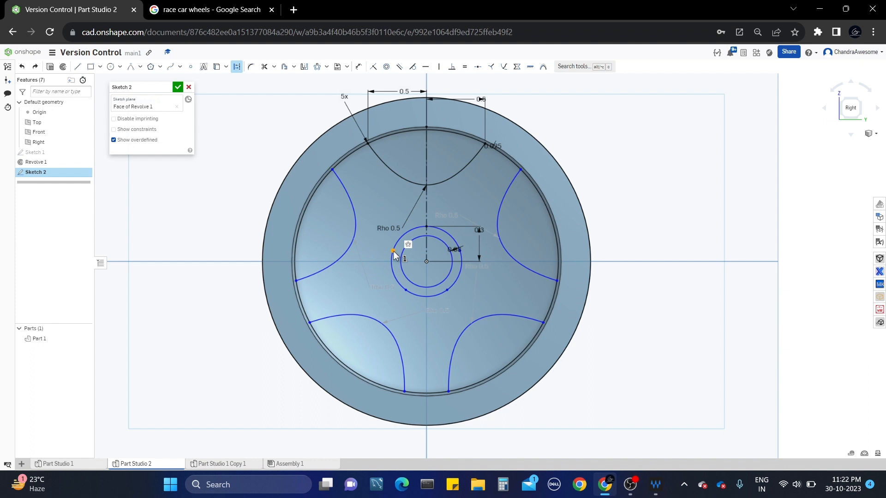
{"action": "left_click", "coordinate": [406, 293]}
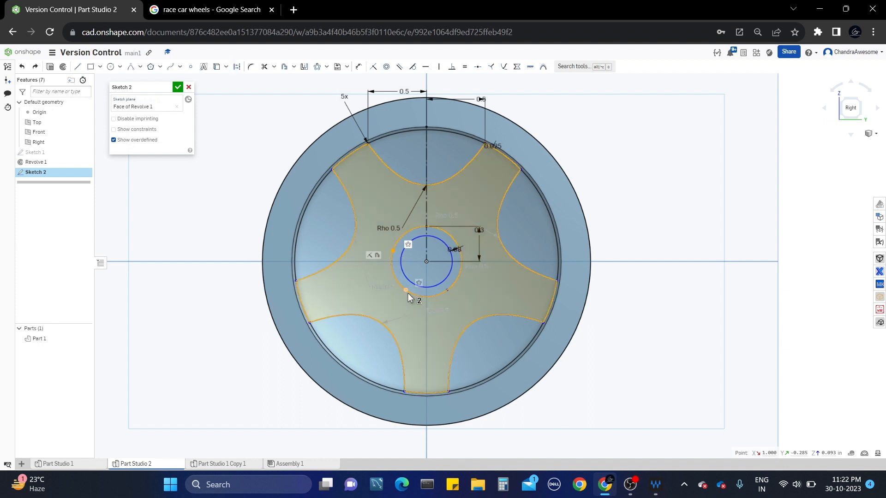
{"action": "left_click", "coordinate": [627, 221]}
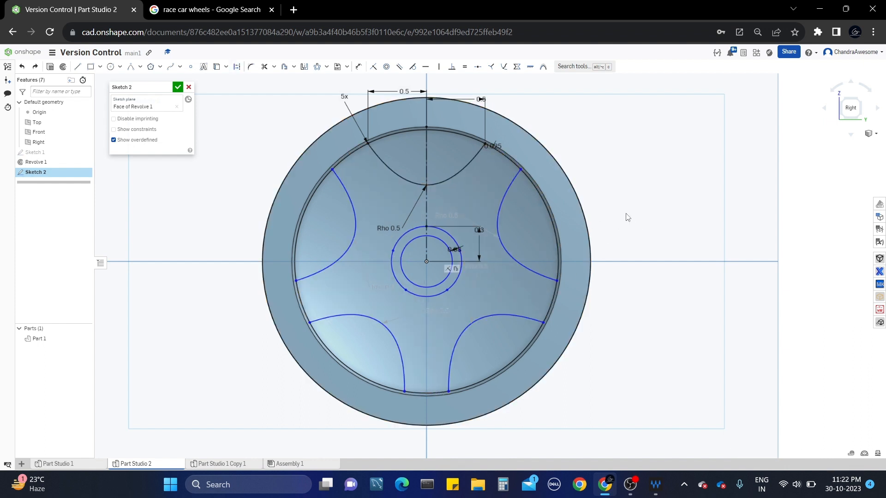
{"action": "mouse_move", "coordinate": [626, 214]}
{"action": "middle_mouse_down"}
{"action": "mouse_move", "coordinate": [622, 195]}
{"action": "mouse_move", "coordinate": [628, 217]}
{"action": "middle_mouse_up"}
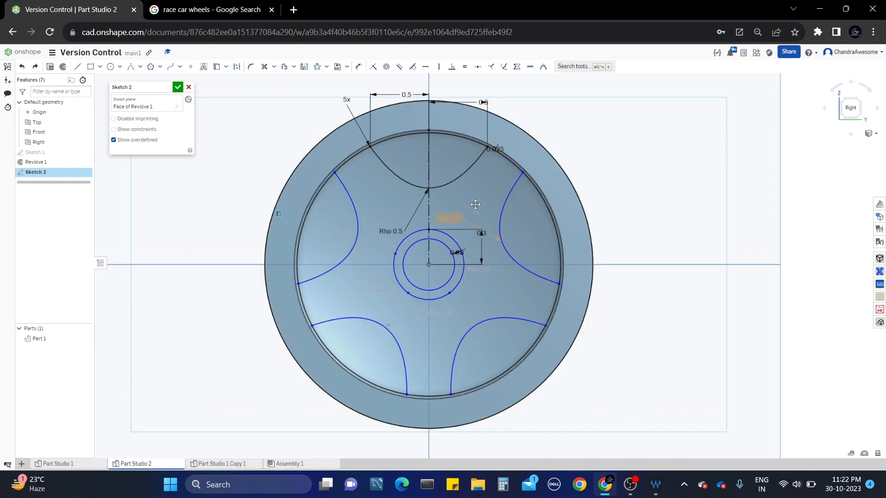
Finish Sketch 2 and turn the wheel to an angled view of its face.
{"action": "left_click", "coordinate": [177, 89]}
{"action": "mouse_move", "coordinate": [433, 191]}
{"action": "right_mouse_down"}
{"action": "mouse_move", "coordinate": [474, 203]}
{"action": "mouse_move", "coordinate": [480, 216]}
{"action": "mouse_move", "coordinate": [426, 225]}
{"action": "right_mouse_up"}
{"action": "left_click", "coordinate": [452, 218]}
{"action": "left_click", "coordinate": [434, 212]}
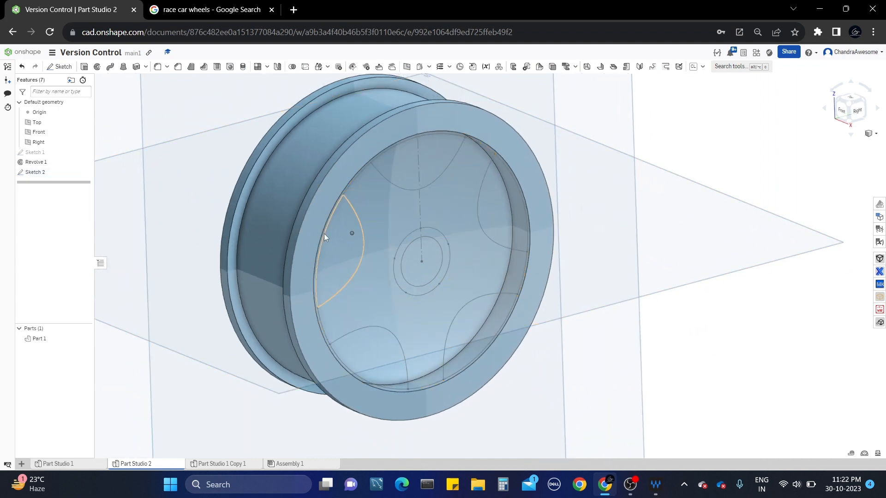
Select the five petal regions and the centre circle of Sketch 2, then start an Extrude.
{"action": "left_click", "coordinate": [339, 252]}
{"action": "left_click", "coordinate": [424, 167]}
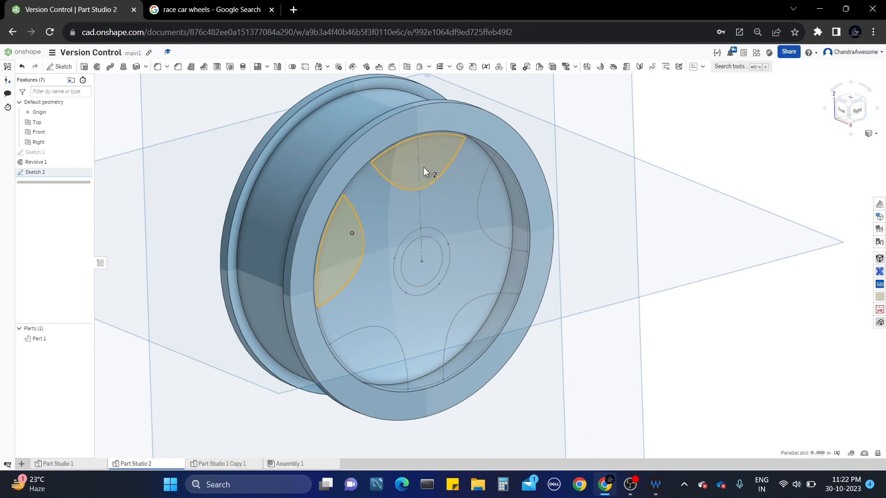
{"action": "left_click", "coordinate": [499, 213]}
{"action": "left_click", "coordinate": [479, 315]}
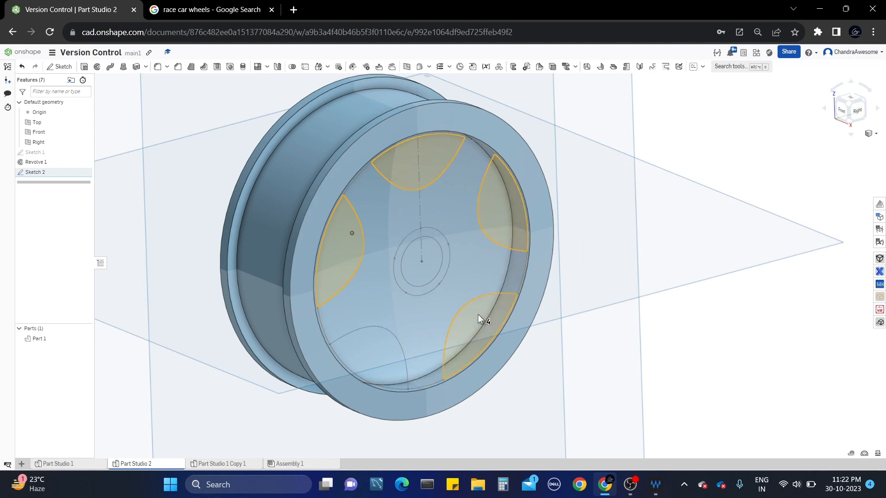
{"action": "left_click", "coordinate": [371, 350]}
{"action": "right_click_drag", "start_coordinate": [485, 281], "coordinate": [427, 253]}
{"action": "left_click", "coordinate": [427, 255]}
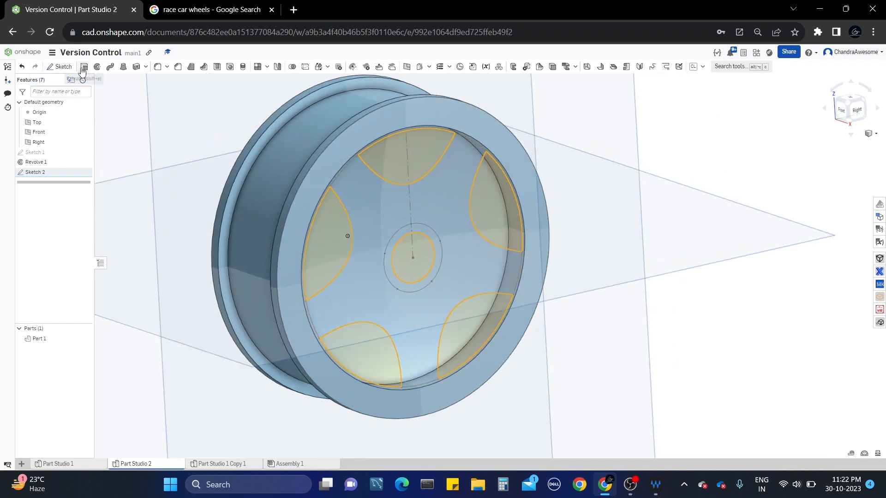
{"action": "left_click", "coordinate": [84, 69]}
Set the extrusion to Remove with a Solid type.
{"action": "left_click", "coordinate": [157, 109]}
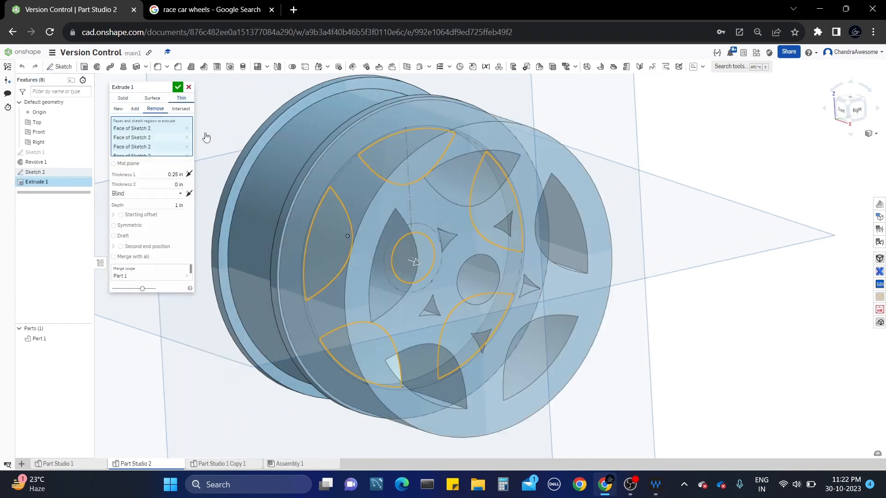
{"action": "middle_click_drag", "start_coordinate": [464, 225], "coordinate": [498, 223]}
{"action": "right_click_drag", "start_coordinate": [490, 222], "coordinate": [471, 214]}
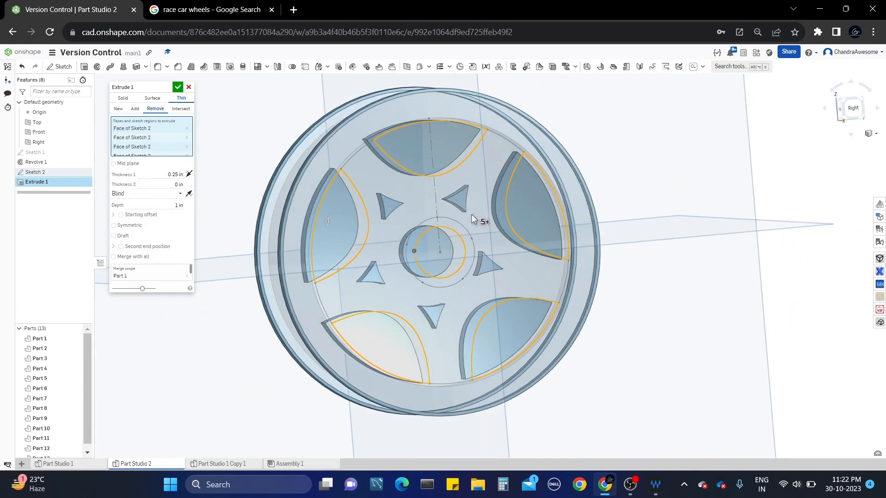
{"action": "left_click", "coordinate": [124, 98]}
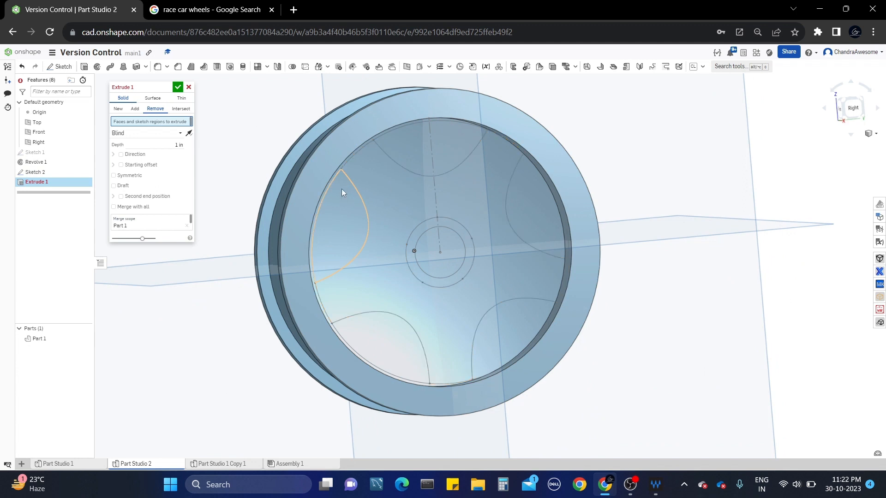
Pick the five petal faces and the centre circle and apply the cut through the wheel.
{"action": "left_click", "coordinate": [344, 194]}
{"action": "left_click", "coordinate": [441, 144]}
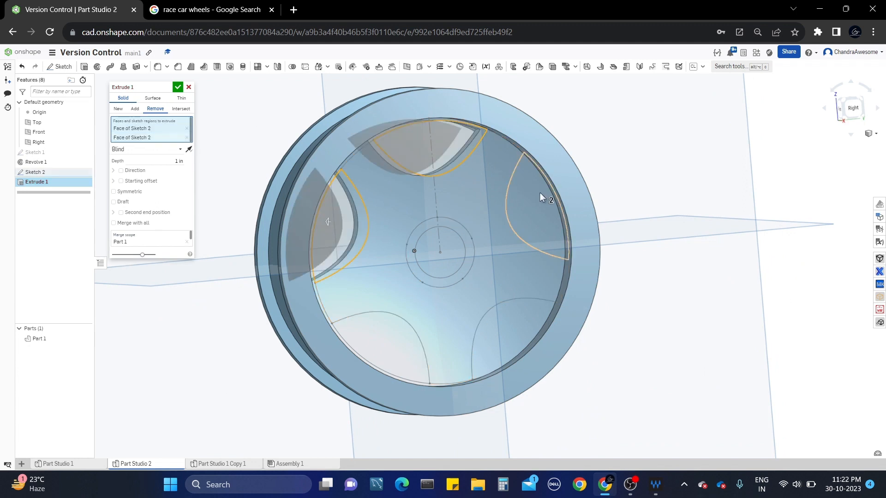
{"action": "left_click", "coordinate": [540, 192]}
{"action": "left_click", "coordinate": [503, 323]}
{"action": "left_click", "coordinate": [405, 350]}
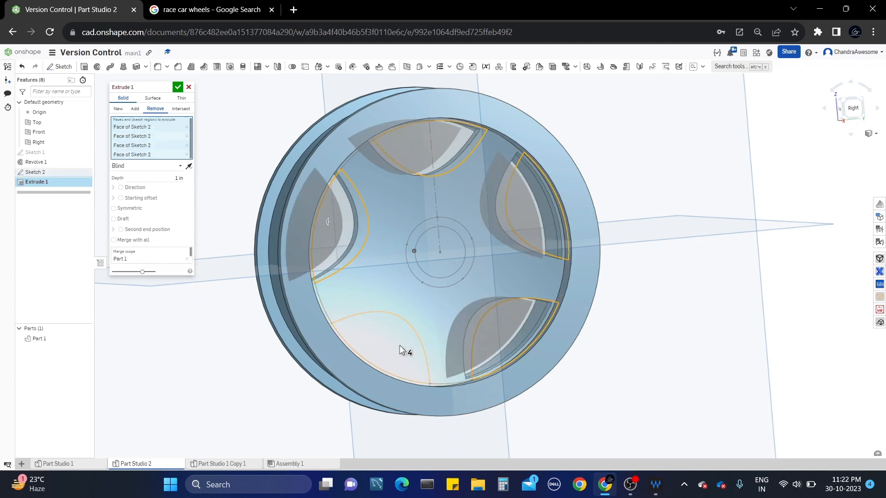
{"action": "left_click", "coordinate": [442, 267]}
{"action": "mouse_move", "coordinate": [442, 267]}
{"action": "right_mouse_down"}
{"action": "mouse_move", "coordinate": [417, 273]}
{"action": "mouse_move", "coordinate": [378, 263]}
{"action": "right_mouse_up"}
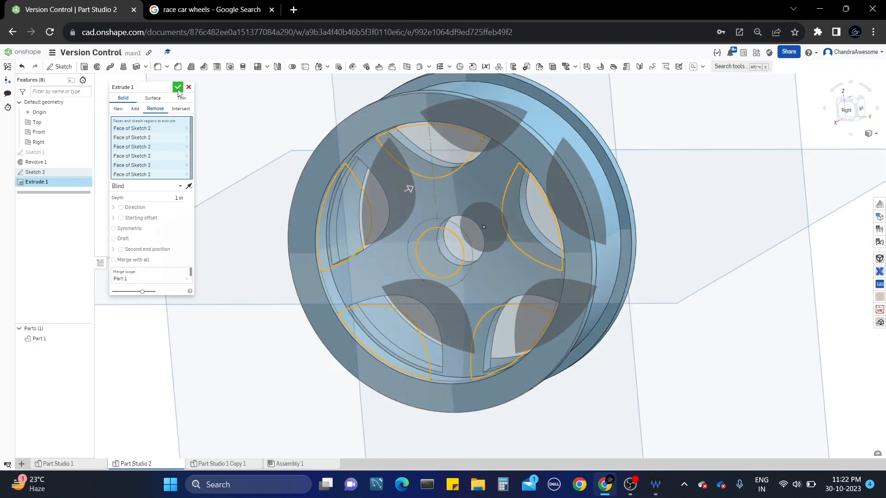
{"action": "left_click", "coordinate": [177, 88]}
{"action": "right_click_drag", "start_coordinate": [241, 122], "coordinate": [420, 234]}
{"action": "scroll", "coordinate": [495, 232], "scroll_direction": "up", "scroll_amount": 5}
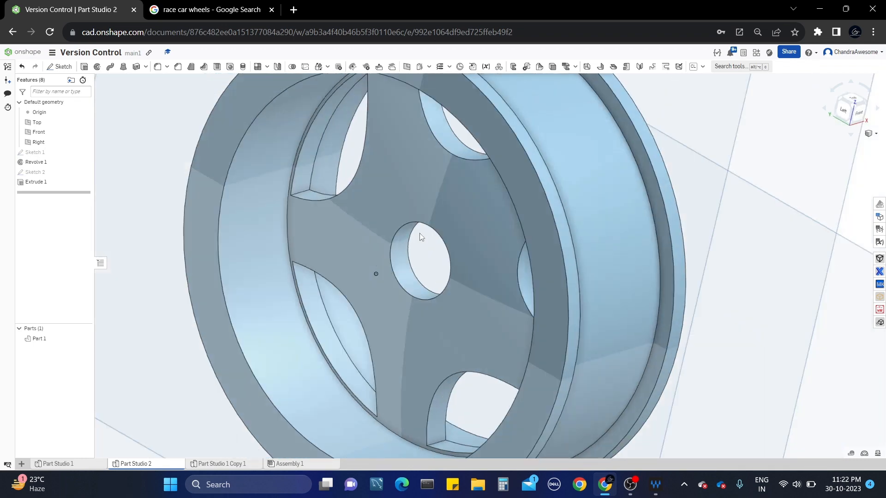
{"action": "scroll", "coordinate": [419, 234], "scroll_direction": "down", "scroll_amount": 10}
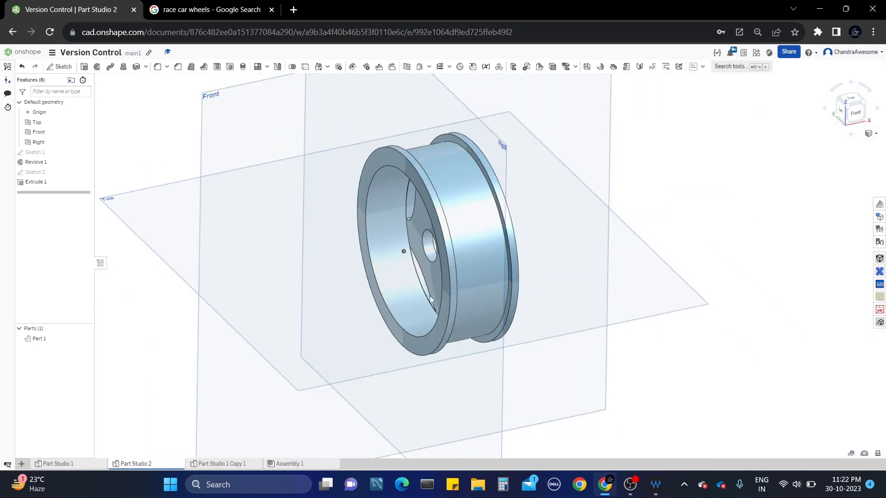
{"action": "right_click_drag", "start_coordinate": [430, 299], "coordinate": [514, 260]}
{"action": "scroll", "coordinate": [510, 261], "scroll_direction": "up", "scroll_amount": 5}
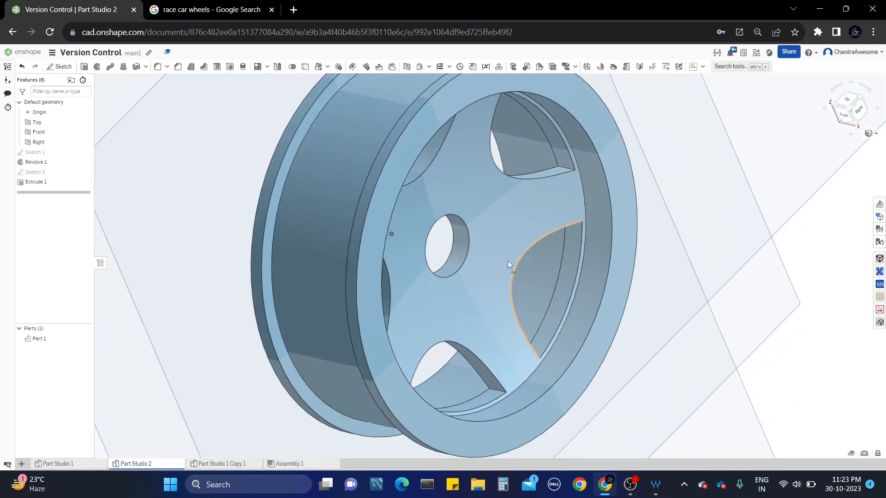
{"action": "scroll", "coordinate": [425, 267], "scroll_direction": "down", "scroll_amount": 6}
{"action": "right_click_drag", "start_coordinate": [424, 266], "coordinate": [430, 249]}
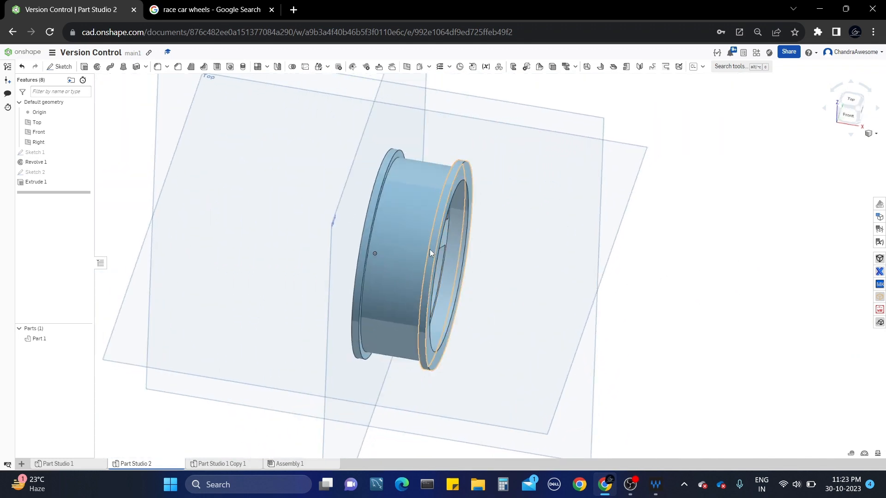
{"action": "scroll", "coordinate": [424, 225], "scroll_direction": "up", "scroll_amount": 3}
{"action": "scroll", "coordinate": [423, 225], "scroll_direction": "down", "scroll_amount": 3}
{"action": "middle_click_drag", "start_coordinate": [423, 225], "coordinate": [420, 264]}
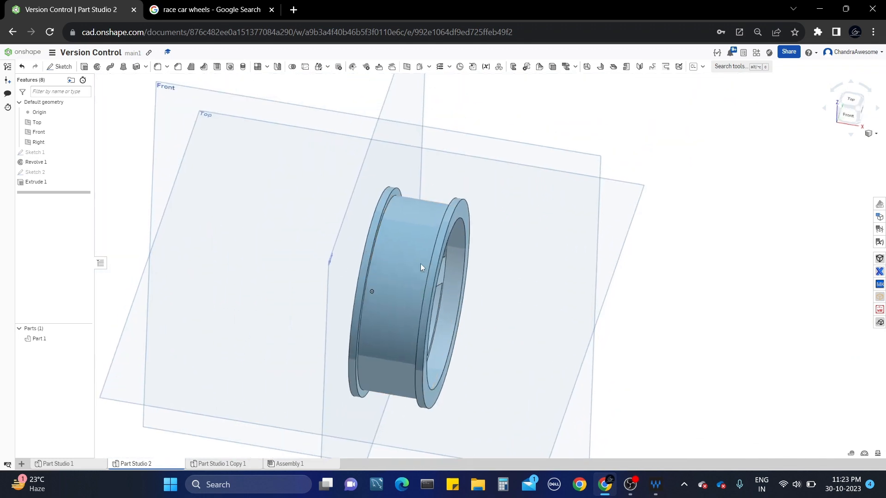
{"action": "right_click_drag", "start_coordinate": [420, 264], "coordinate": [436, 239]}
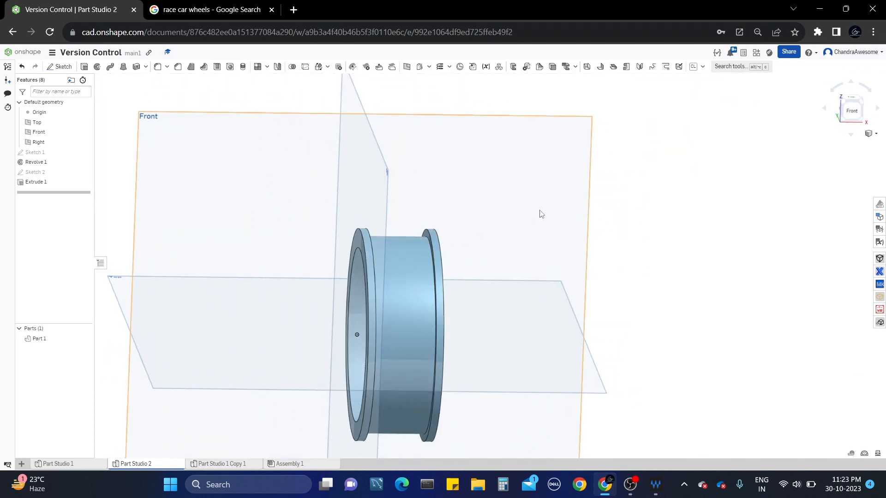
{"action": "left_click", "coordinate": [847, 121]}
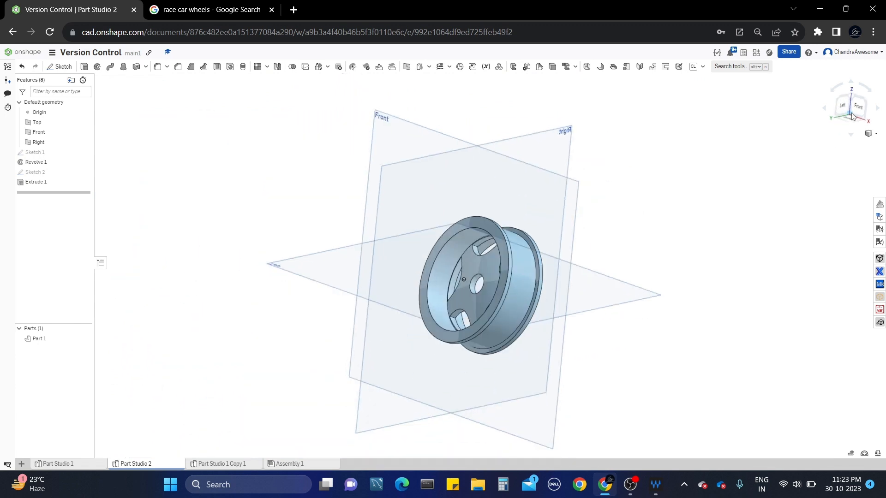
{"action": "left_click", "coordinate": [861, 107]}
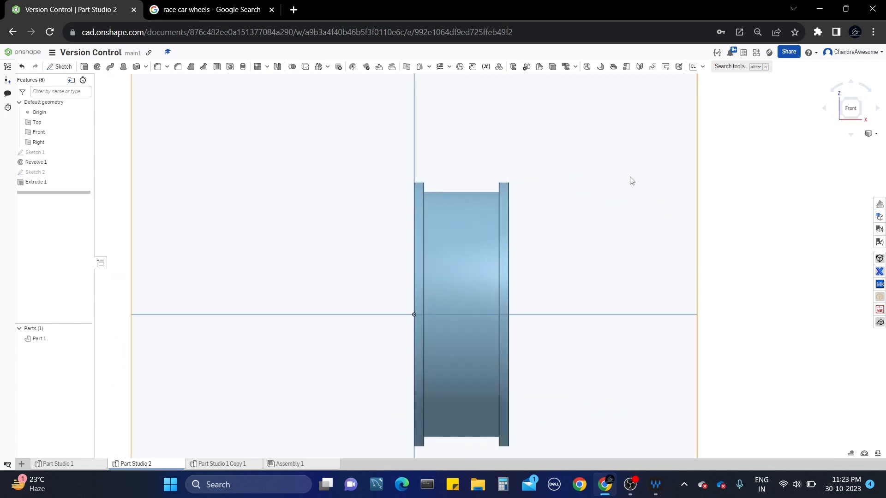
Edit Sketch 1's rim profile, briefly checking the race-car wheel reference images.
{"action": "right_click", "coordinate": [58, 153]}
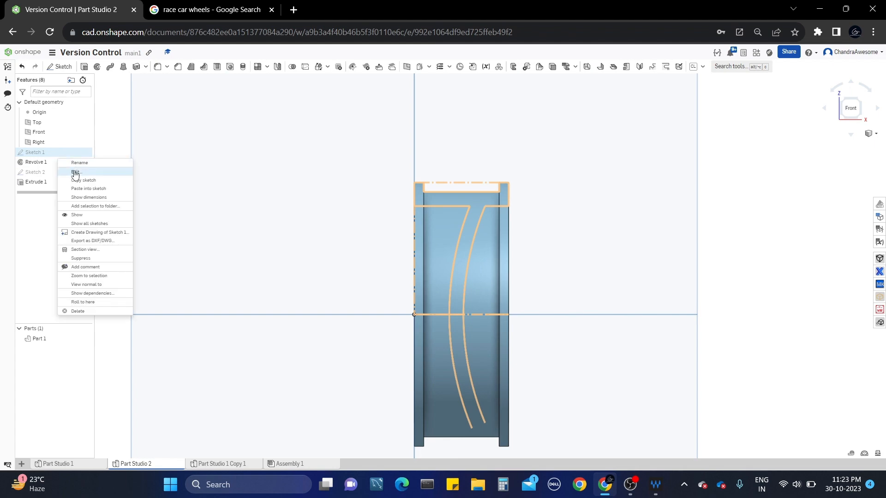
{"action": "left_click", "coordinate": [76, 173]}
{"action": "scroll", "coordinate": [380, 148], "scroll_direction": "up", "scroll_amount": 6}
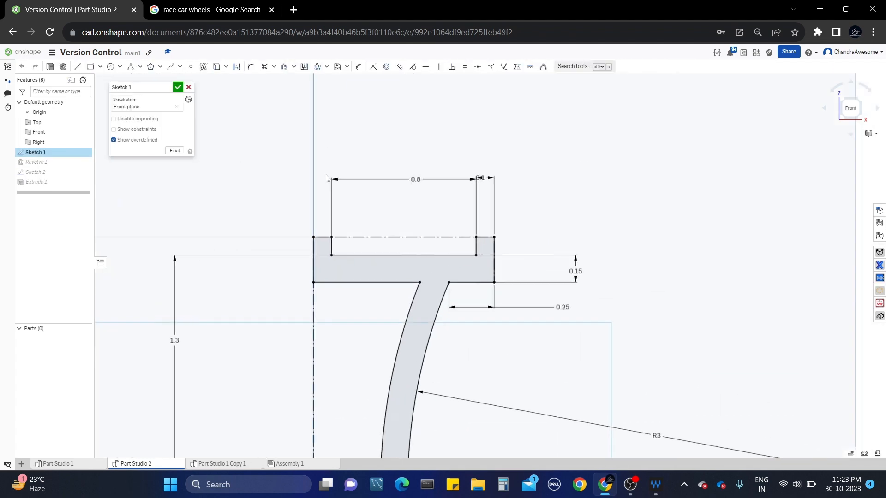
{"action": "left_click", "coordinate": [198, 10]}
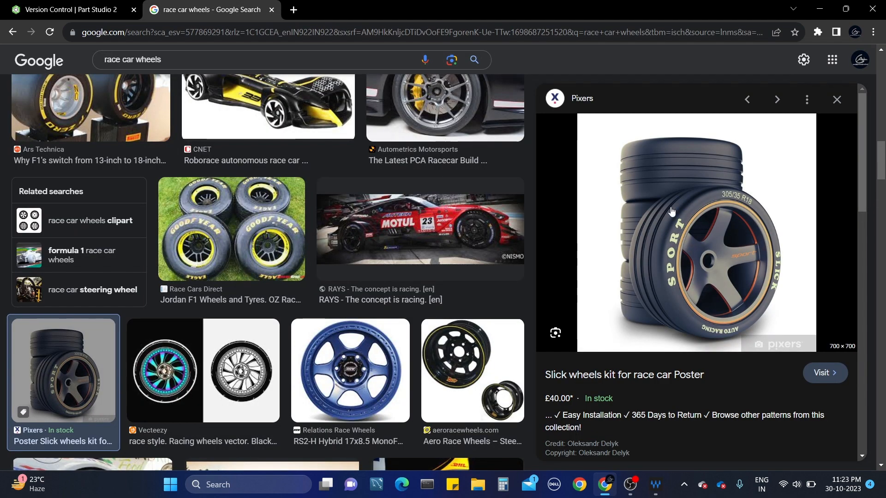
{"action": "left_click", "coordinate": [69, 10]}
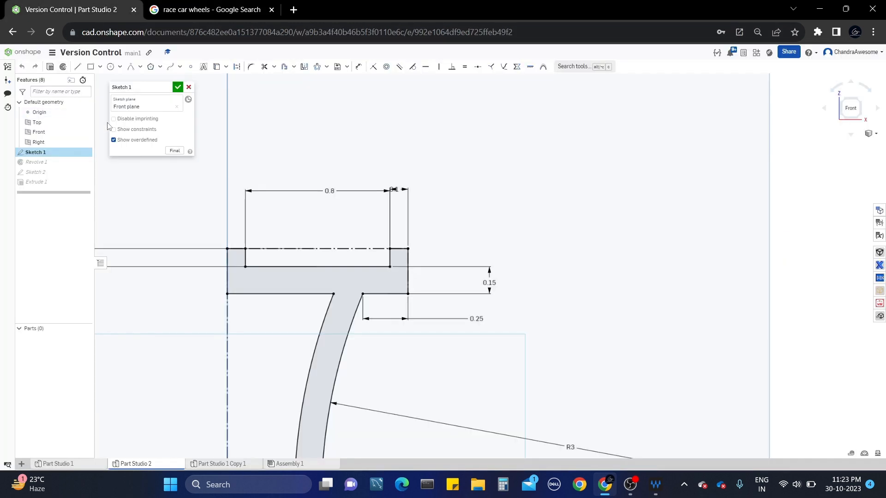
{"action": "middle_click_drag", "start_coordinate": [292, 148], "coordinate": [309, 130]}
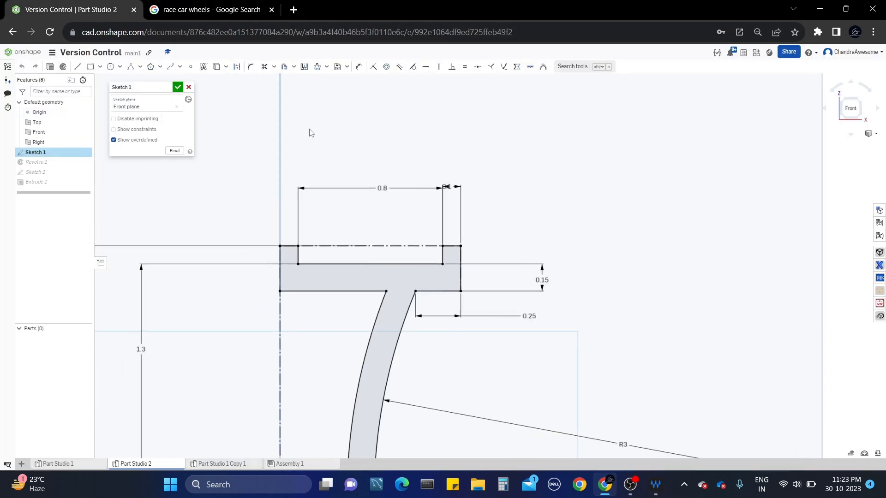
Draw a corner rectangle over the rim profile's top and dimension its height to 0.2.
{"action": "left_click", "coordinate": [91, 68]}
{"action": "left_click", "coordinate": [281, 246]}
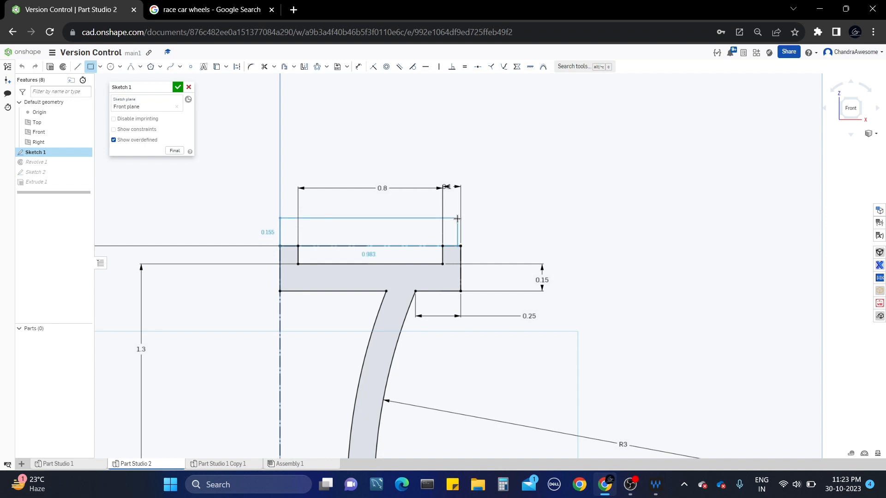
{"action": "left_click", "coordinate": [460, 217]}
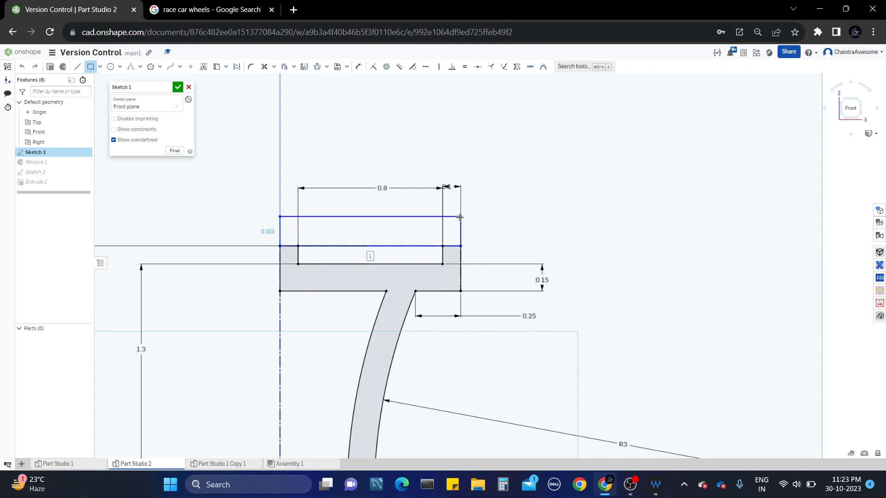
{"action": "key", "text": "u"}
{"action": "left_click", "coordinate": [460, 232]}
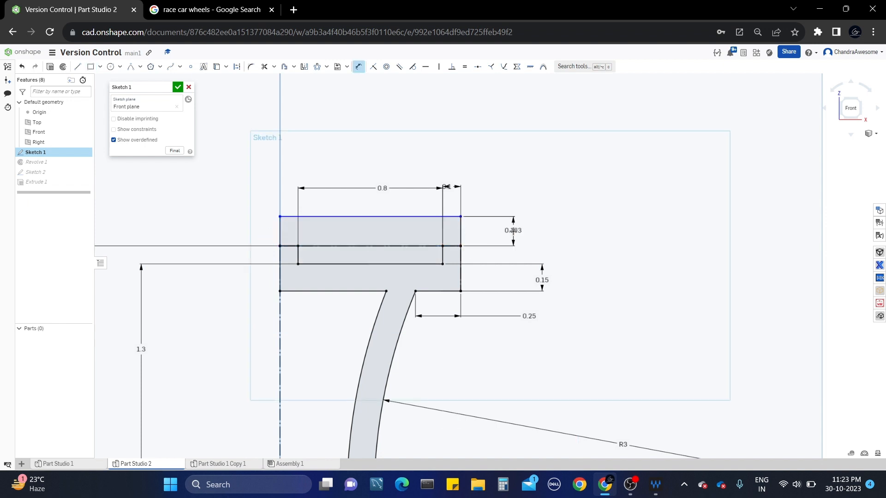
{"action": "left_click", "coordinate": [513, 231]}
{"action": "key", "text": "BackSpace"}
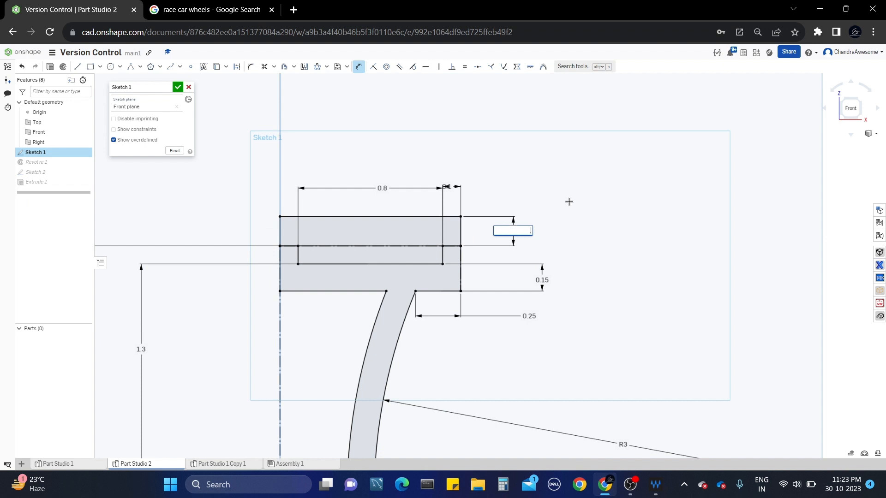
{"action": "type", "text": "0.2"}
{"action": "key", "text": "Return"}
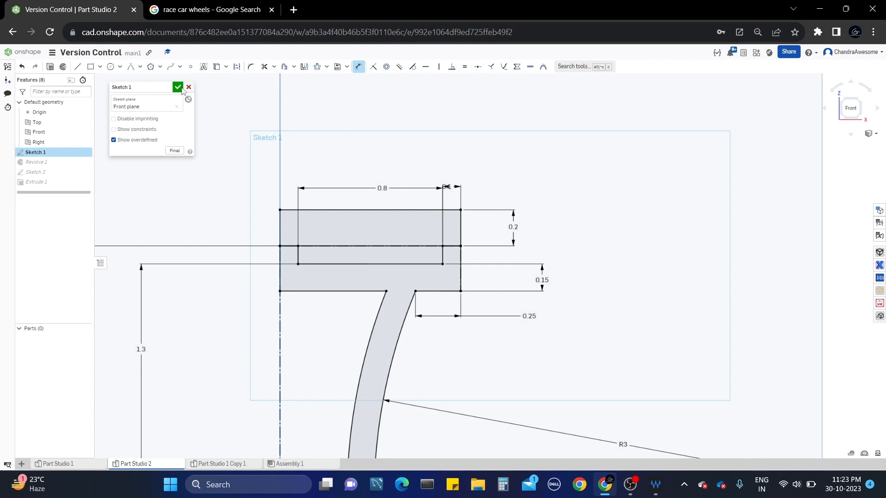
{"action": "left_click", "coordinate": [100, 66]}
Draw a centre-point notch rectangle on the top edge and set its width to 0.05.
{"action": "left_click", "coordinate": [105, 94]}
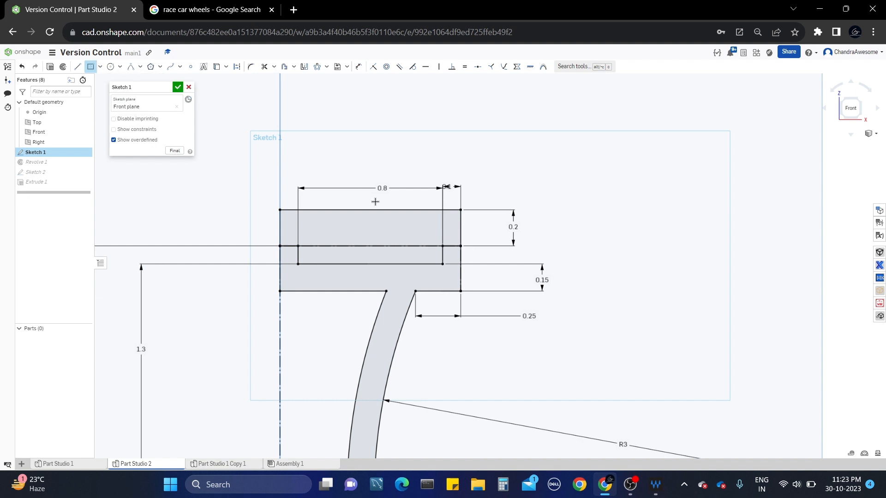
{"action": "left_click", "coordinate": [369, 210]}
{"action": "left_click", "coordinate": [376, 224]}
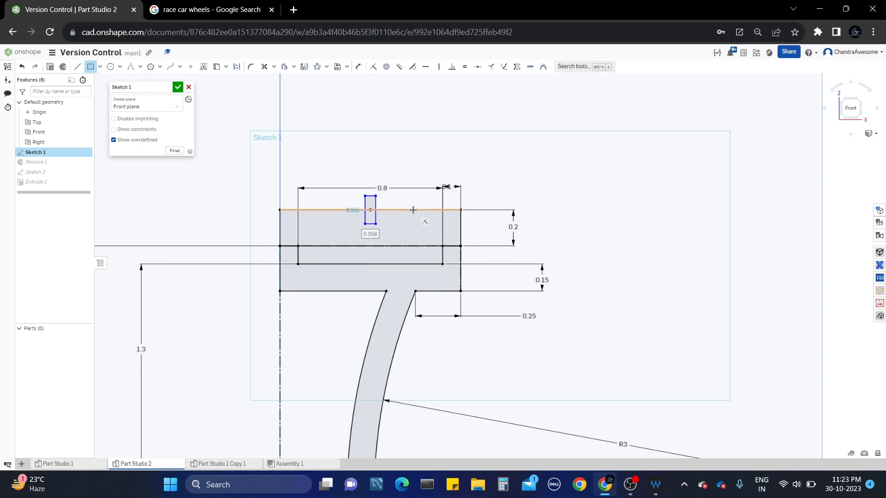
{"action": "key", "text": "d"}
{"action": "scroll", "coordinate": [370, 200], "scroll_direction": "up", "scroll_amount": 2}
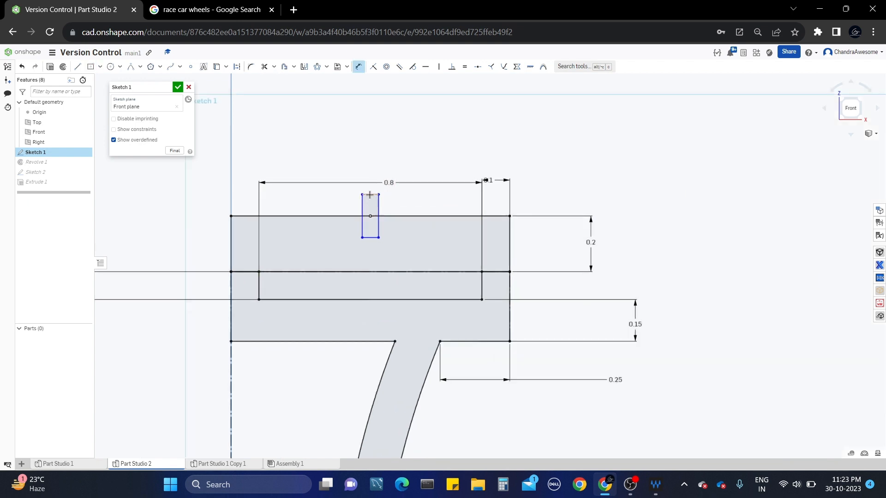
{"action": "left_click", "coordinate": [370, 194]}
{"action": "left_click", "coordinate": [365, 164]}
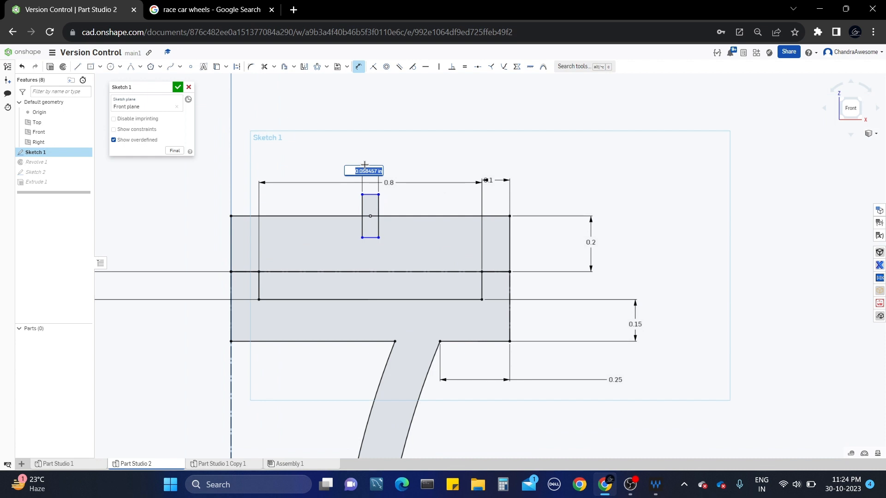
{"action": "type", "text": "0.05"}
{"action": "key", "text": "Return"}
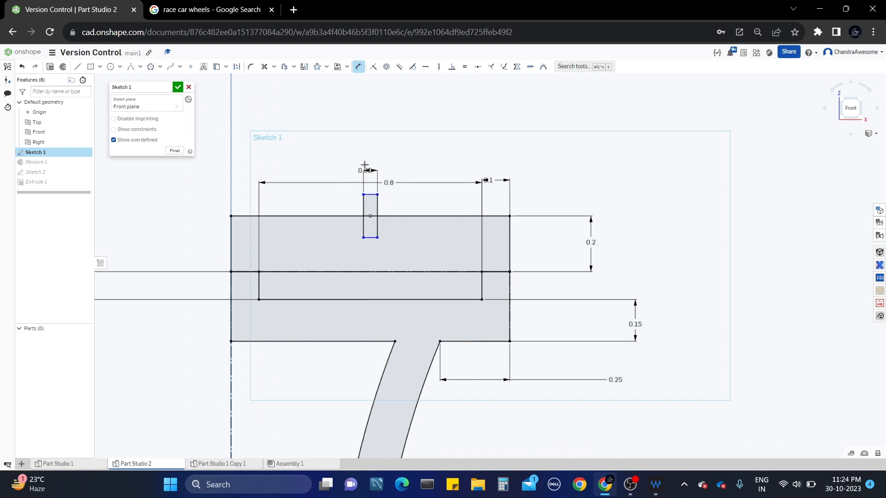
Set the notch rectangle's height to 0.15.
{"action": "left_click", "coordinate": [380, 230]}
{"action": "left_click", "coordinate": [406, 231]}
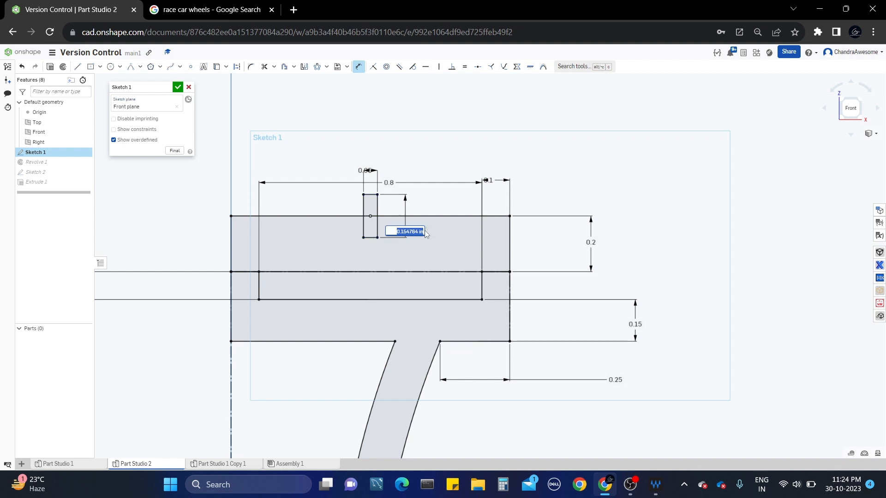
{"action": "type", "text": "0.15"}
{"action": "key", "text": "Return"}
{"action": "key", "text": "Escape"}
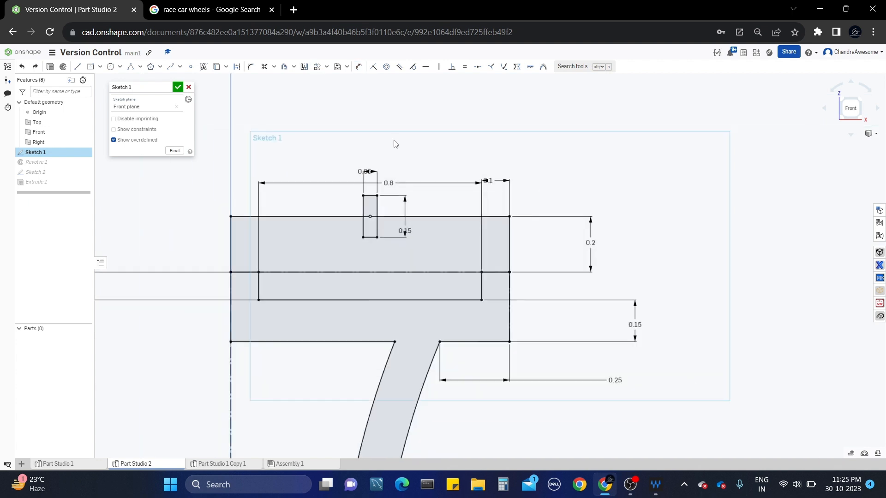
{"action": "left_click", "coordinate": [91, 67]}
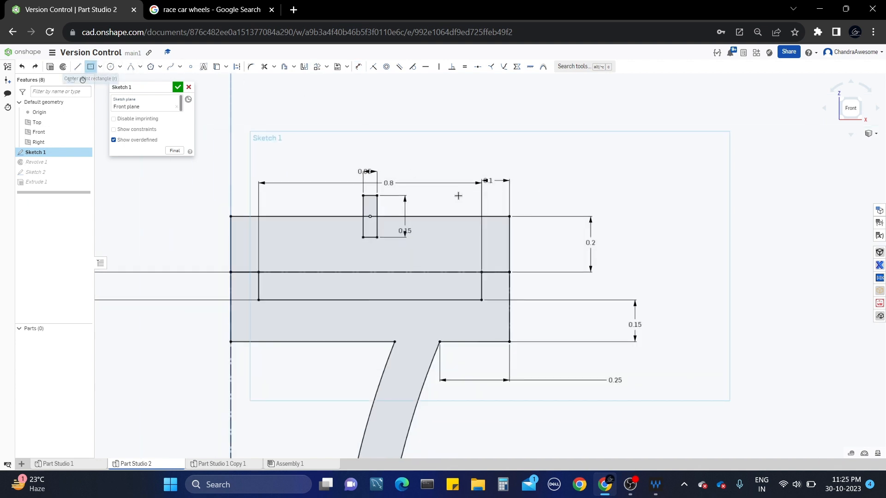
Draw a second notch rectangle to the right and constrain it equal to the first.
{"action": "left_click", "coordinate": [426, 216]}
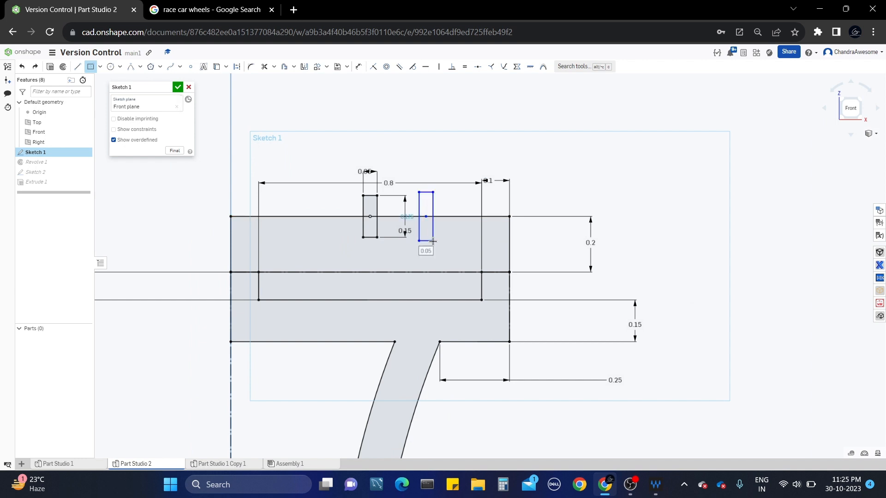
{"action": "left_click", "coordinate": [433, 240]}
{"action": "key", "text": "d"}
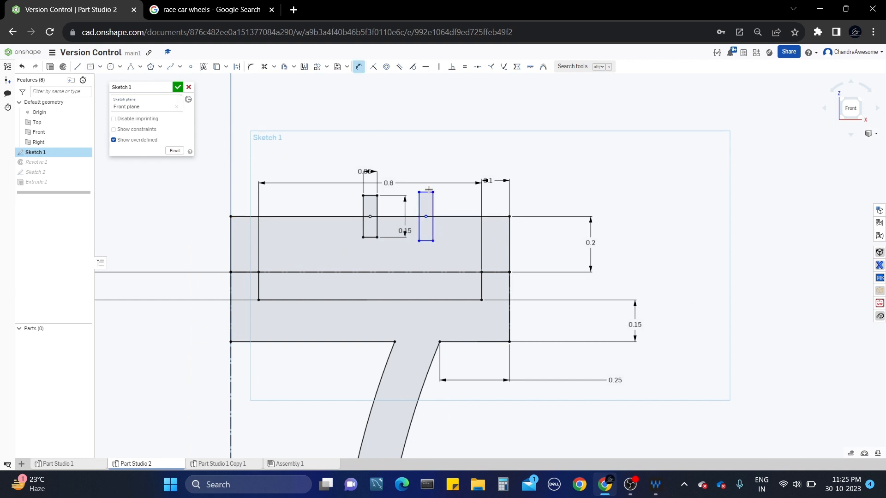
{"action": "key", "text": "Escape"}
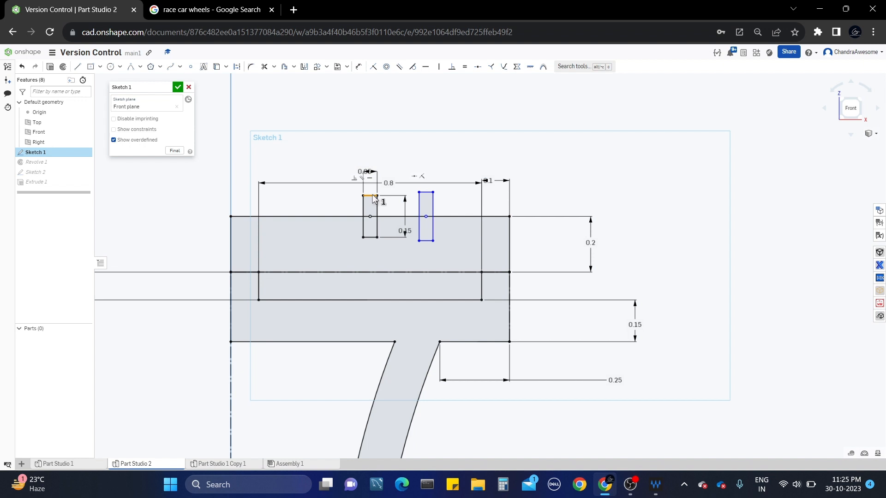
{"action": "left_click", "coordinate": [425, 192]}
{"action": "left_click", "coordinate": [463, 68]}
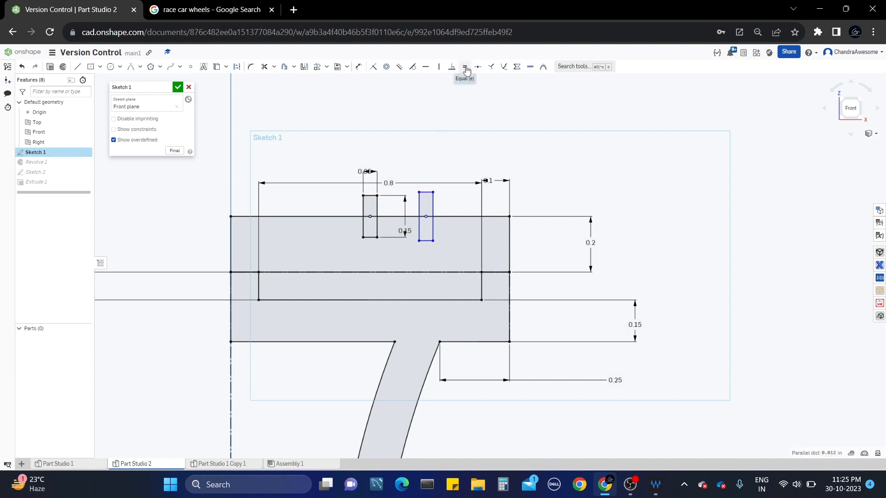
{"action": "left_click", "coordinate": [433, 224]}
{"action": "left_click", "coordinate": [377, 221]}
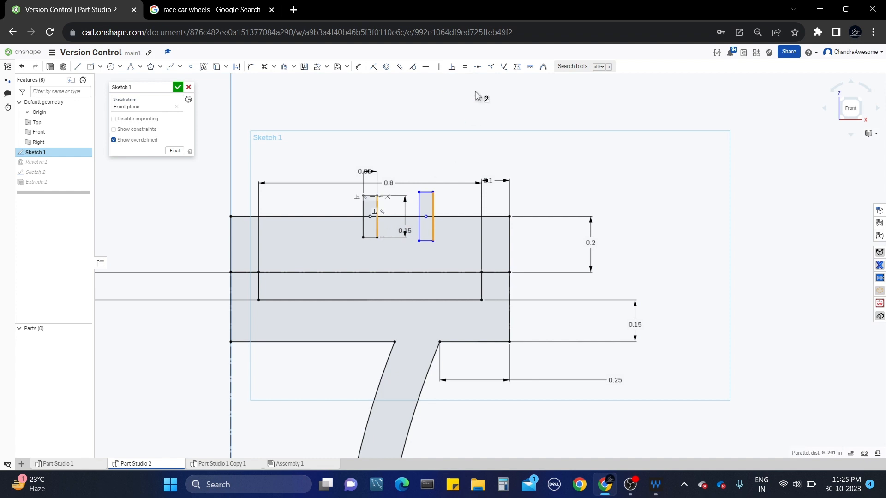
{"action": "left_click", "coordinate": [466, 69]}
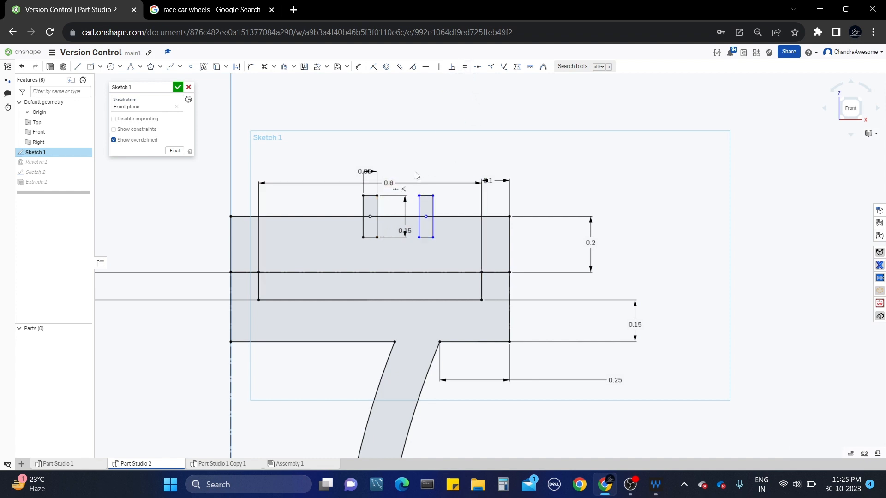
Start a construction line from the first notch's centre, then cancel it.
{"action": "left_click", "coordinate": [77, 67]}
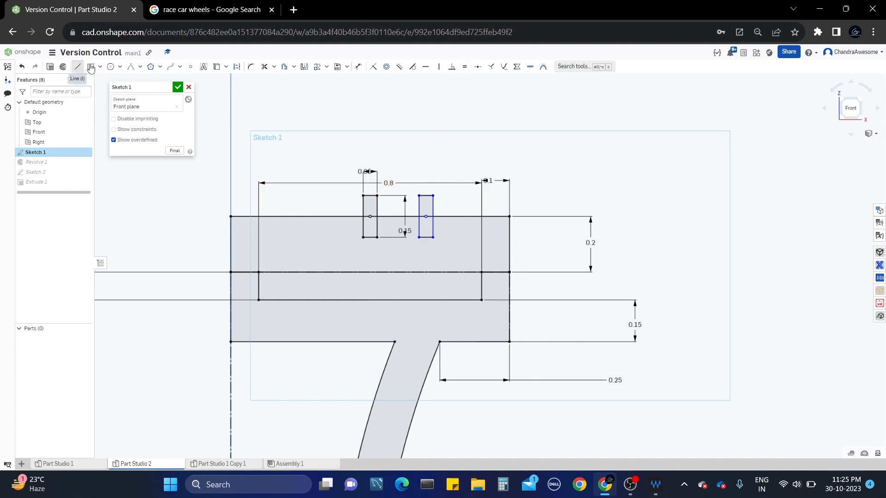
{"action": "left_click", "coordinate": [236, 66]}
{"action": "left_click", "coordinate": [371, 216]}
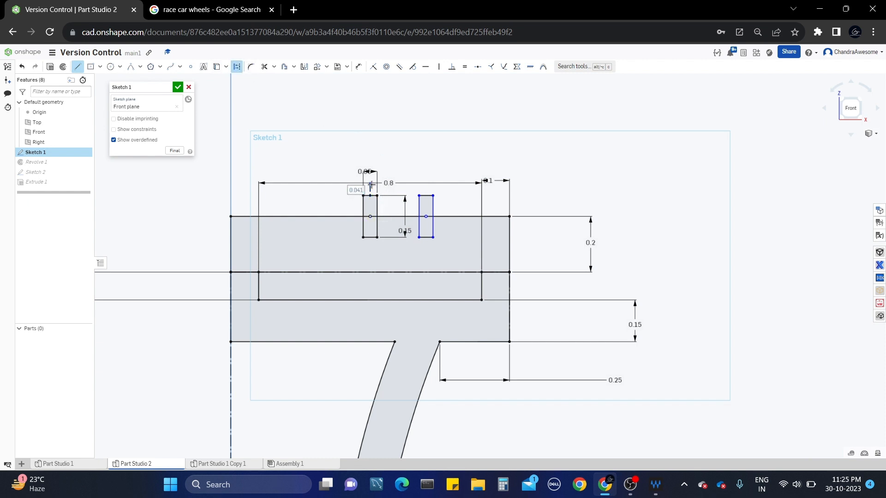
{"action": "key", "text": "grave"}
{"action": "key", "text": "Escape"}
{"action": "key", "text": "Escape"}
{"action": "key", "text": "grave"}
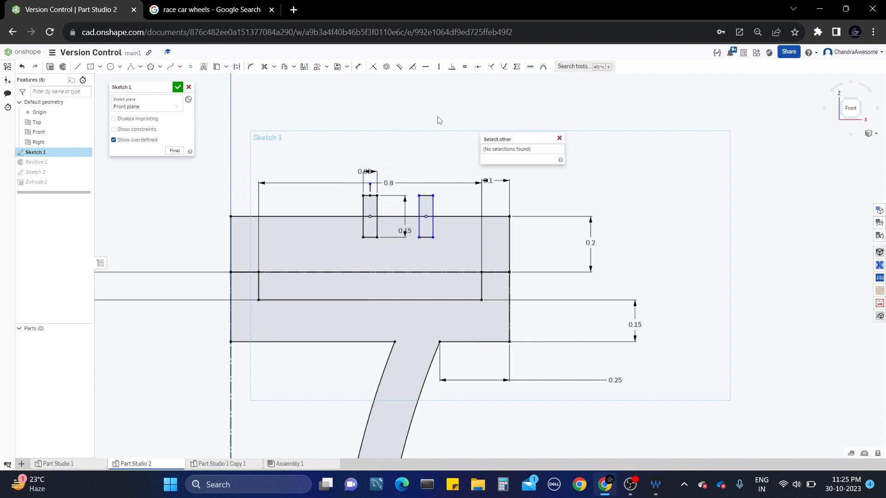
{"action": "left_click", "coordinate": [559, 138]}
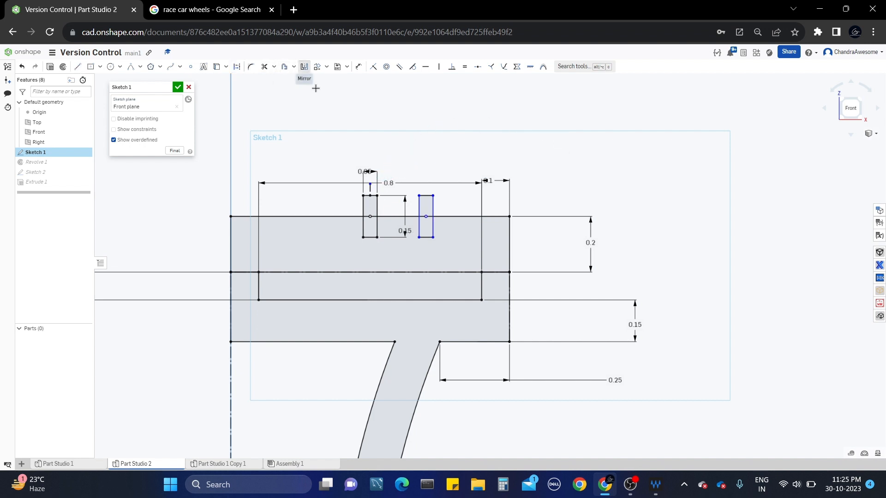
Mirror the right notch to the left about the centre notch's centreline.
{"action": "left_click", "coordinate": [304, 66]}
{"action": "scroll", "coordinate": [370, 194], "scroll_direction": "up", "scroll_amount": 2}
{"action": "left_click", "coordinate": [370, 187]}
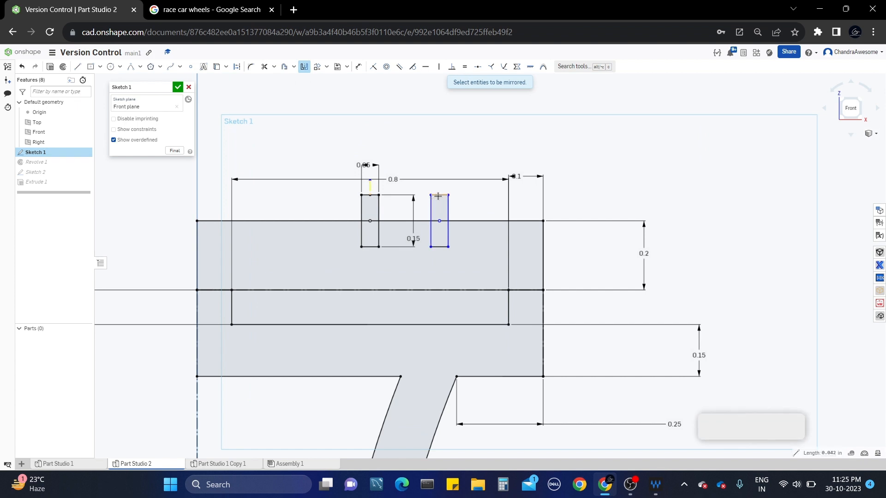
{"action": "left_click", "coordinate": [448, 210]}
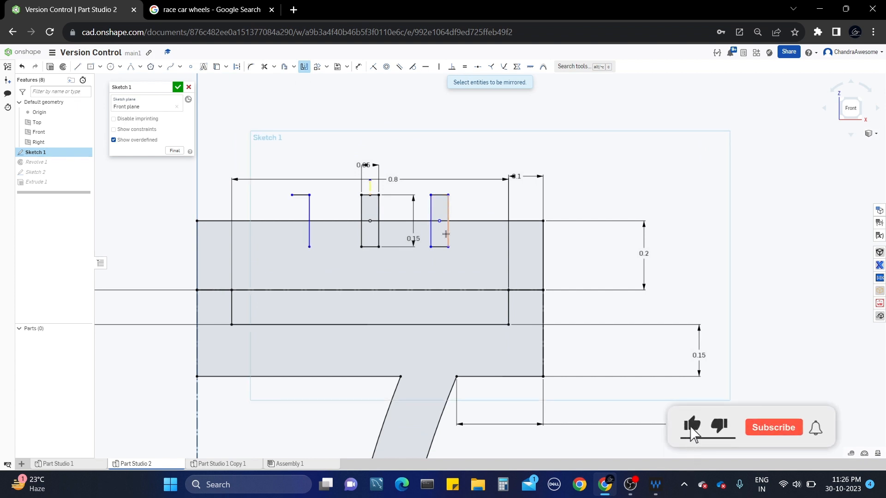
{"action": "left_click", "coordinate": [444, 247]}
{"action": "key", "text": "Escape"}
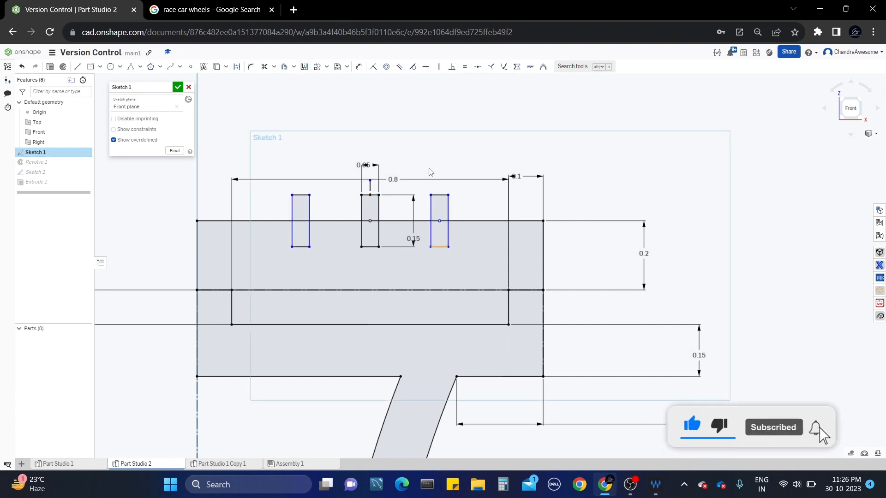
Begin a gap dimension between the centre and right notches, then cancel it.
{"action": "key", "text": "d"}
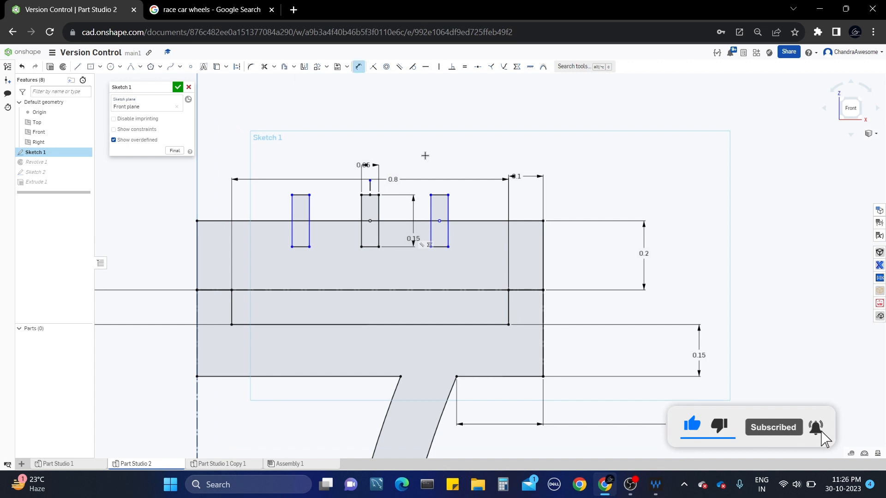
{"action": "left_click", "coordinate": [379, 217]}
{"action": "left_click", "coordinate": [431, 214]}
{"action": "left_click", "coordinate": [429, 212]}
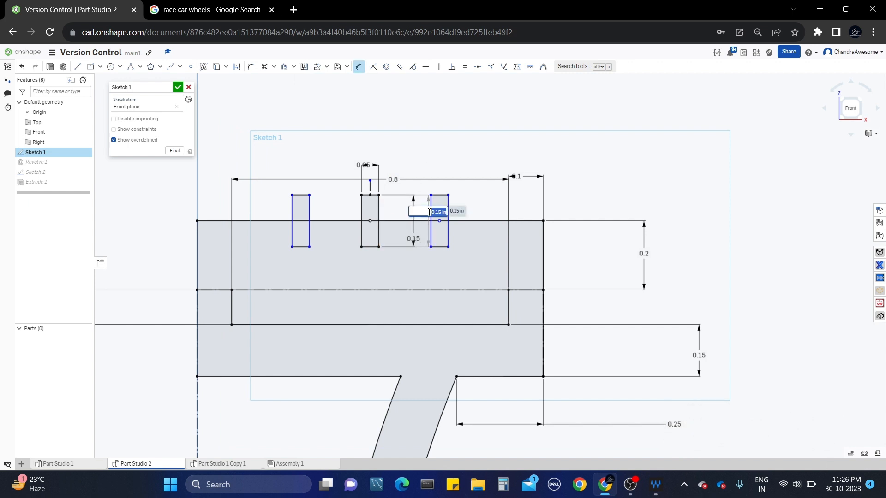
{"action": "left_click", "coordinate": [448, 172]}
{"action": "key", "text": "Escape"}
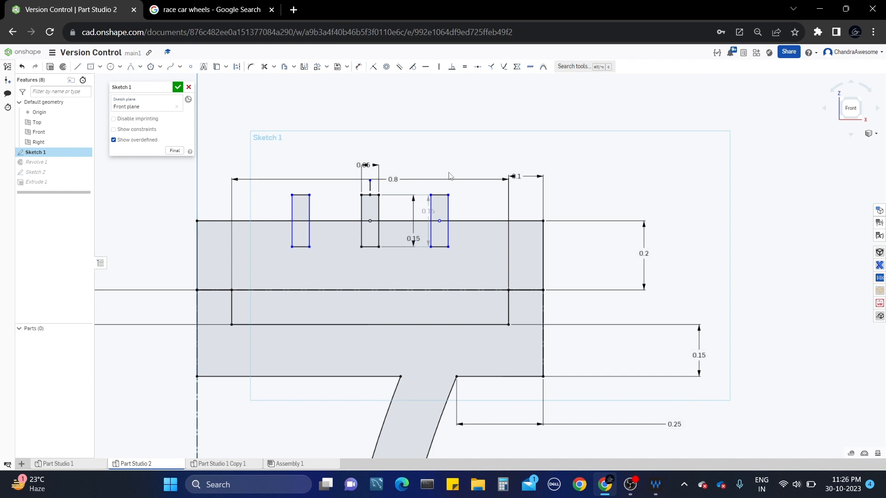
Dimension the gap between the centre and right notches to 0.2 and close Sketch 1.
{"action": "key", "text": "d"}
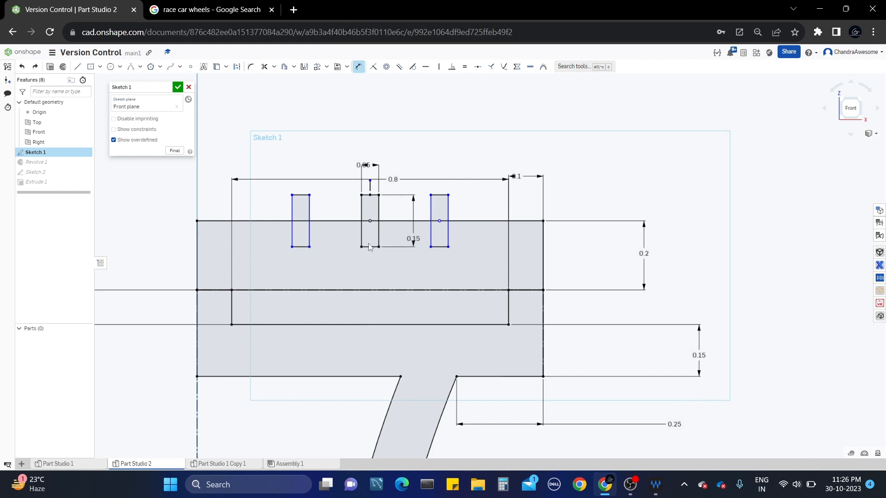
{"action": "left_click", "coordinate": [379, 210]}
{"action": "left_click", "coordinate": [431, 207]}
{"action": "left_click", "coordinate": [428, 119]}
{"action": "key", "text": "BackSpace"}
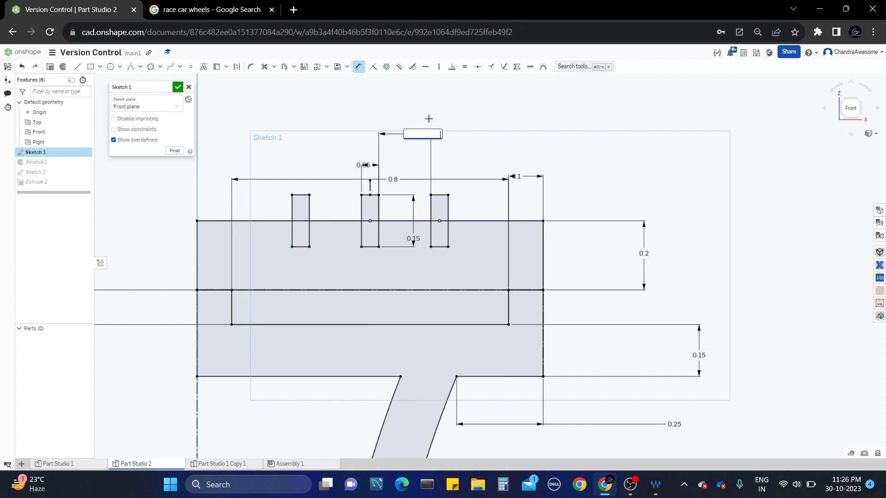
{"action": "type", "text": "0.2"}
{"action": "key", "text": "Return"}
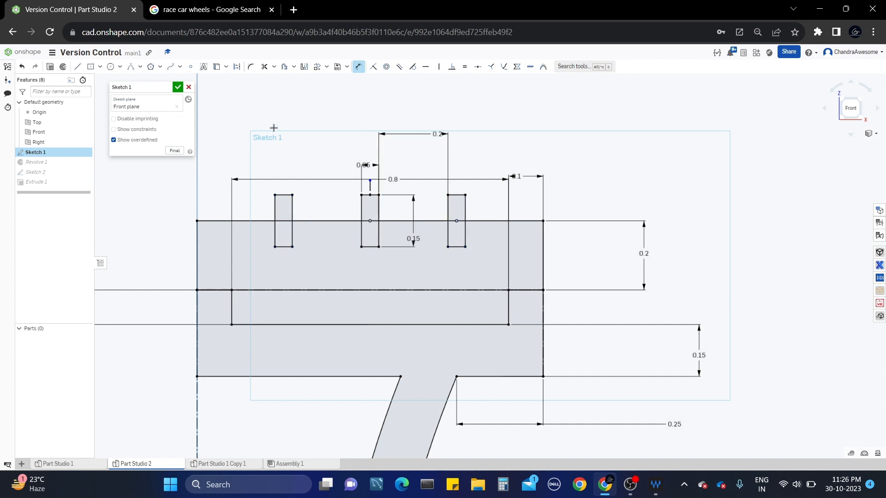
{"action": "left_click", "coordinate": [177, 88]}
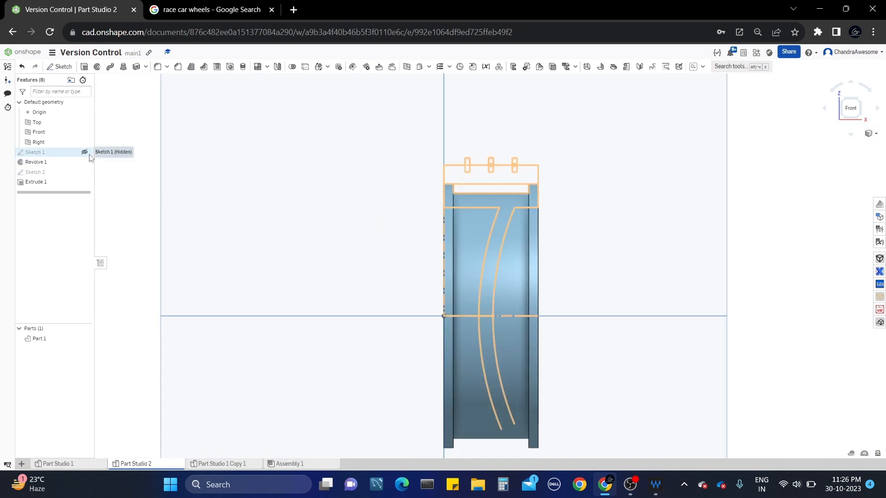
Show Sketch 1 and select its notched upper region and lower strip.
{"action": "left_click", "coordinate": [84, 152]}
{"action": "scroll", "coordinate": [392, 160], "scroll_direction": "up", "scroll_amount": 2}
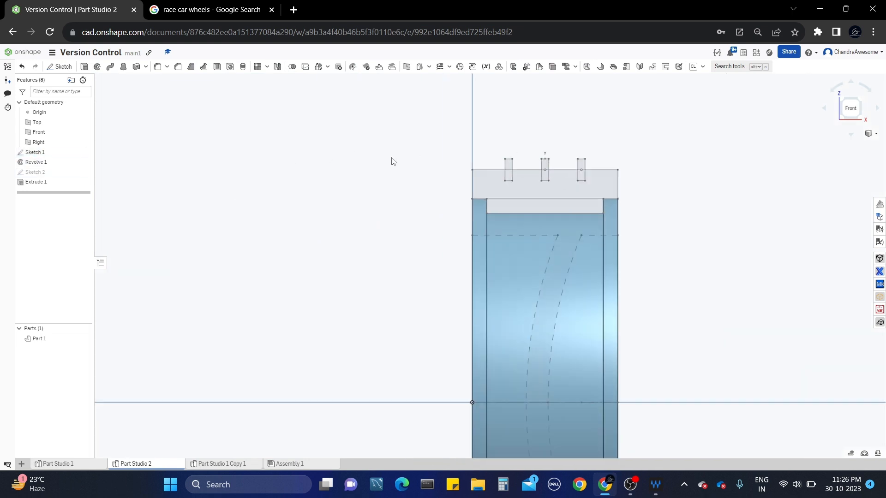
{"action": "left_click", "coordinate": [482, 179]}
{"action": "scroll", "coordinate": [513, 190], "scroll_direction": "up", "scroll_amount": 3}
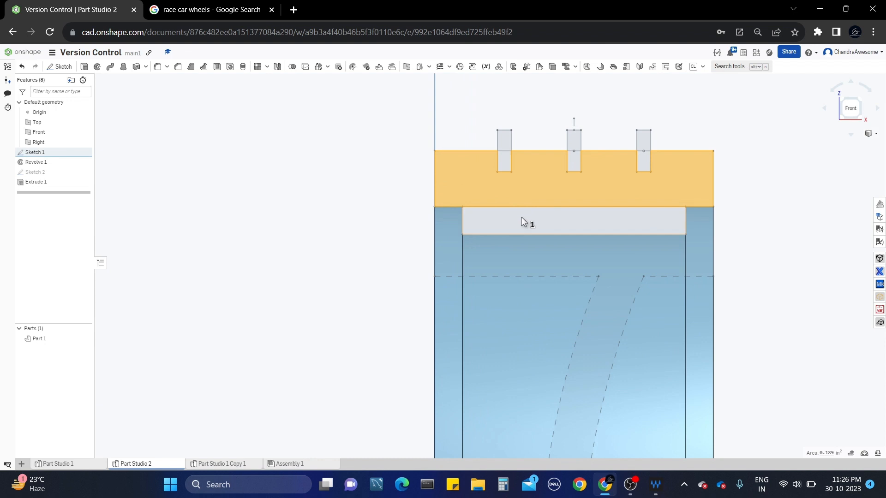
{"action": "left_click", "coordinate": [521, 217]}
{"action": "scroll", "coordinate": [521, 217], "scroll_direction": "down", "scroll_amount": 2}
{"action": "right_click_drag", "start_coordinate": [521, 217], "coordinate": [508, 222]}
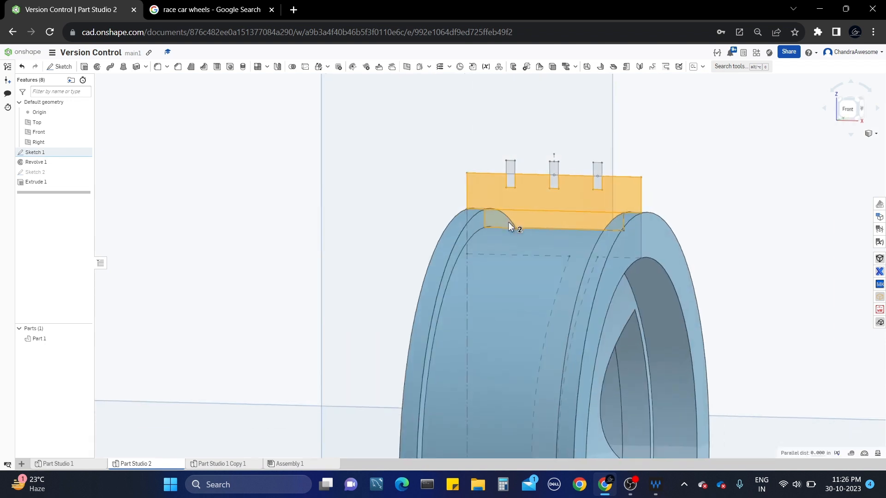
Revolve the selected regions about the sketch's horizontal edge as a new tire part.
{"action": "left_click", "coordinate": [97, 67]}
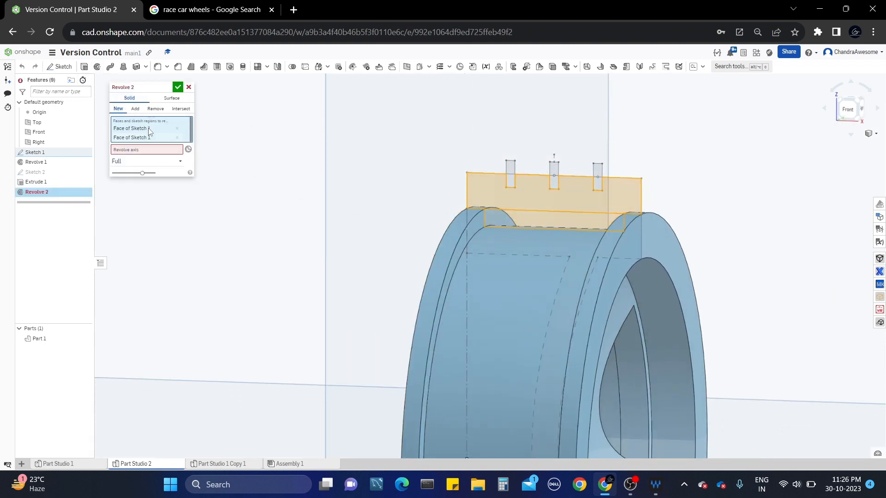
{"action": "left_click", "coordinate": [147, 149]}
{"action": "scroll", "coordinate": [301, 119], "scroll_direction": "down", "scroll_amount": 3}
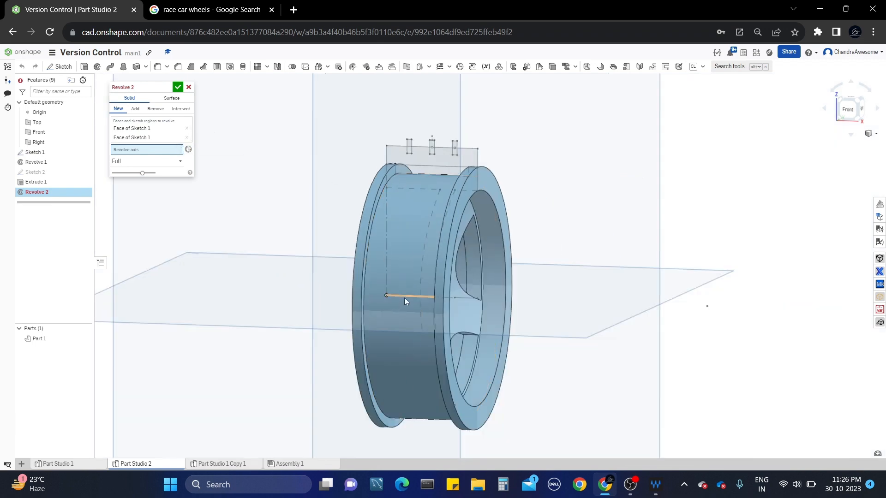
{"action": "left_click", "coordinate": [404, 298]}
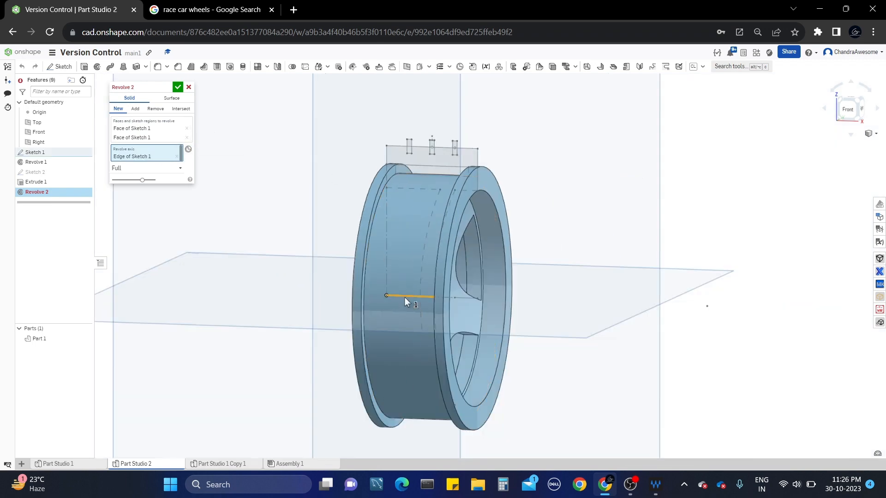
{"action": "left_click", "coordinate": [118, 108]}
{"action": "scroll", "coordinate": [483, 141], "scroll_direction": "up", "scroll_amount": 3}
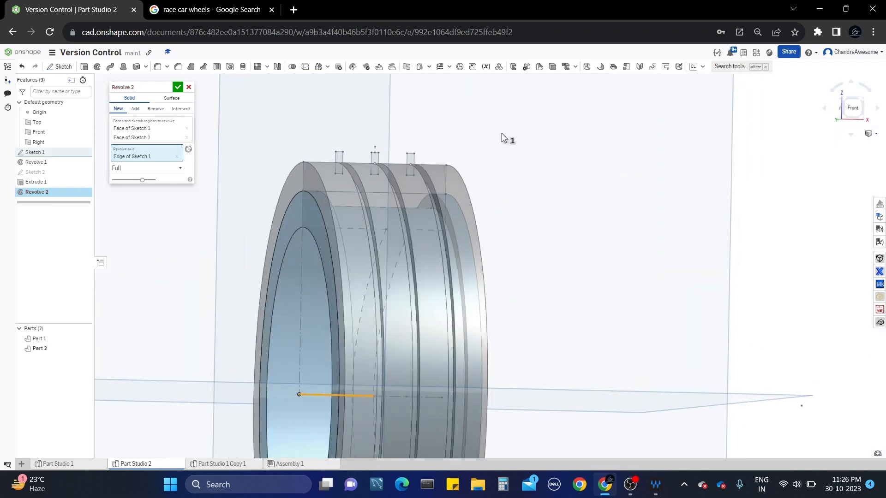
{"action": "right_click_drag", "start_coordinate": [502, 134], "coordinate": [494, 133]}
{"action": "left_click", "coordinate": [178, 87]}
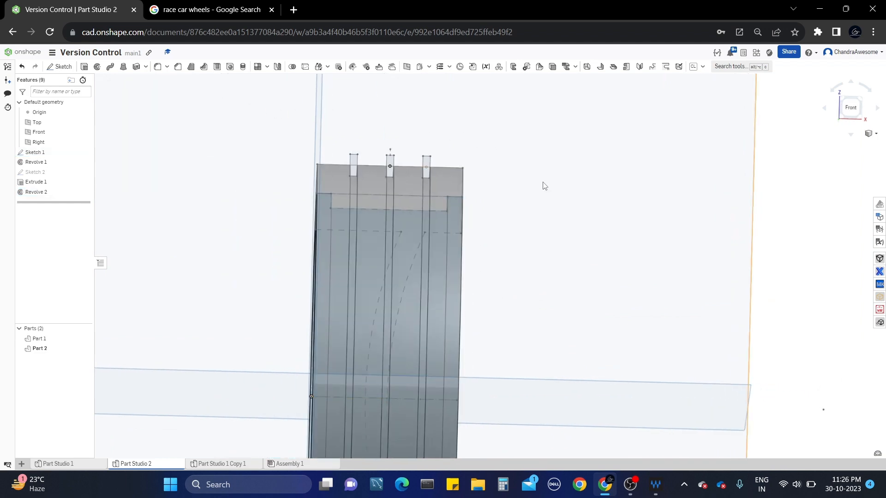
{"action": "right_click_drag", "start_coordinate": [542, 186], "coordinate": [515, 184]}
{"action": "scroll", "coordinate": [517, 187], "scroll_direction": "up", "scroll_amount": 3}
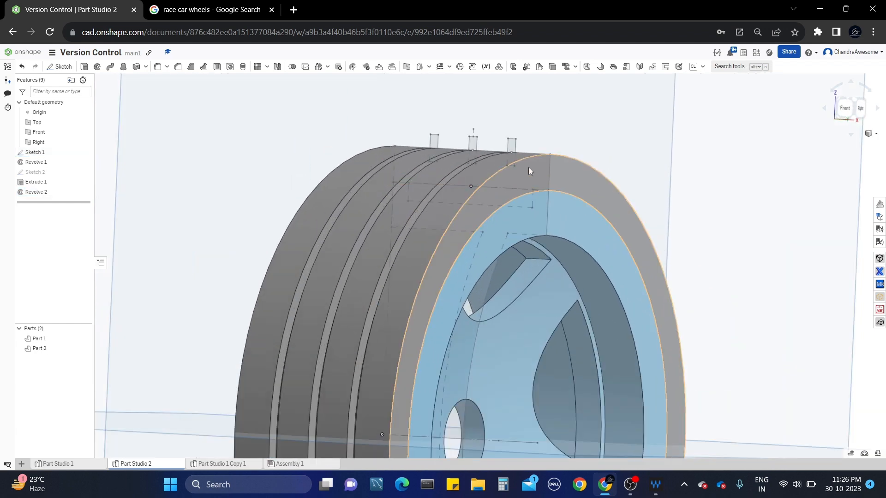
Change the tire profile's 0.2 dimension to 0.25 and close Sketch 1.
{"action": "right_click", "coordinate": [64, 154]}
{"action": "left_click", "coordinate": [84, 172]}
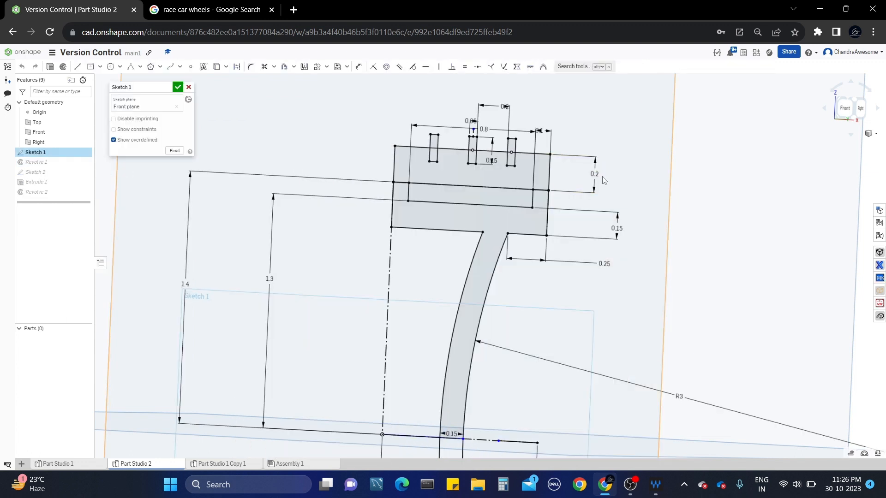
{"action": "double_click", "coordinate": [598, 175]}
{"action": "type", "text": ".25"}
{"action": "key", "text": "Return"}
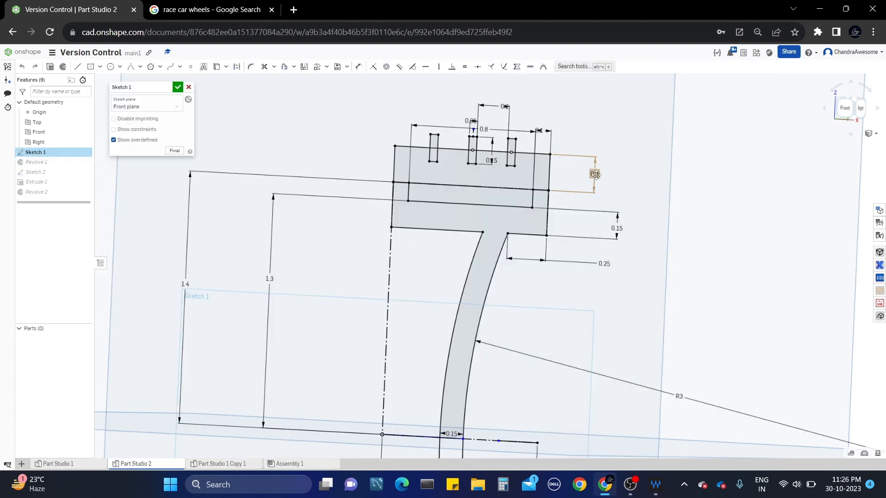
{"action": "left_click", "coordinate": [179, 89]}
{"action": "scroll", "coordinate": [439, 159], "scroll_direction": "up", "scroll_amount": 3}
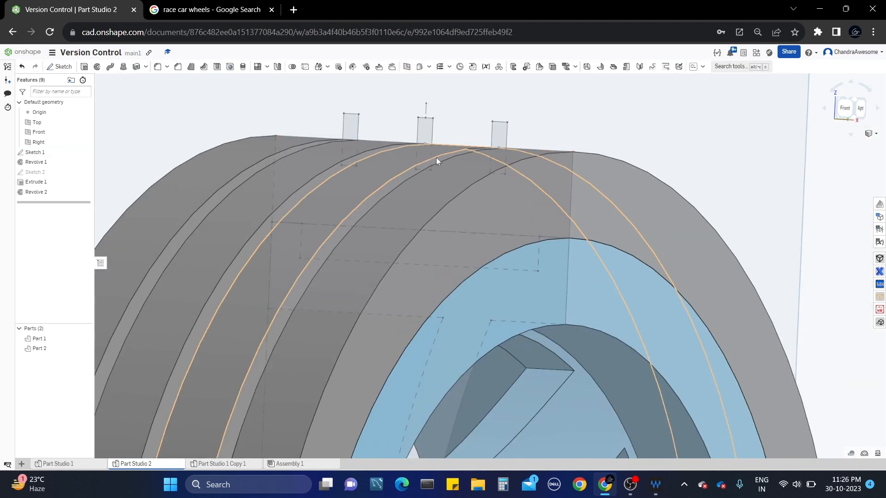
{"action": "scroll", "coordinate": [443, 160], "scroll_direction": "down", "scroll_amount": 5}
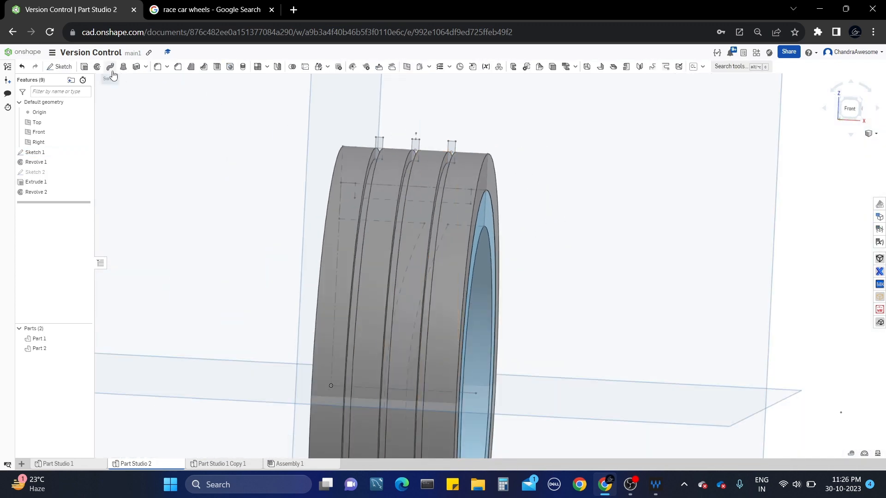
Fillet the tire's two outer side edges, first trying a 0.1 radius.
{"action": "left_click", "coordinate": [158, 66]}
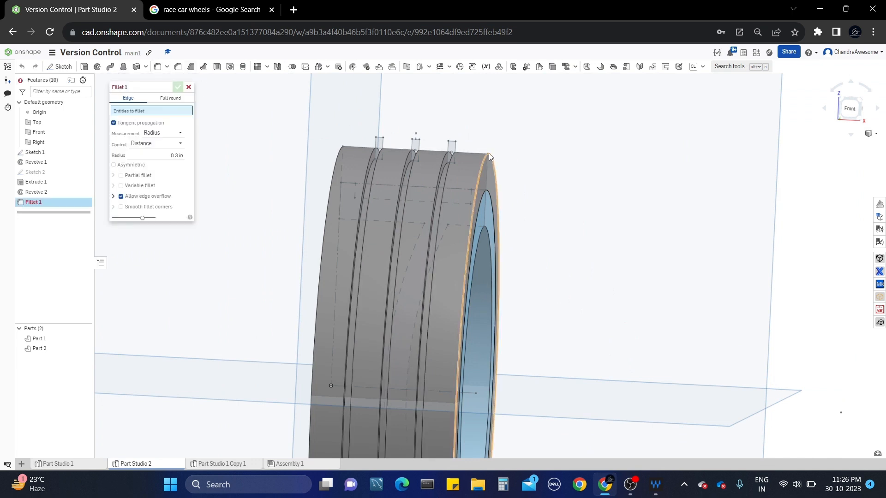
{"action": "left_click", "coordinate": [489, 154]}
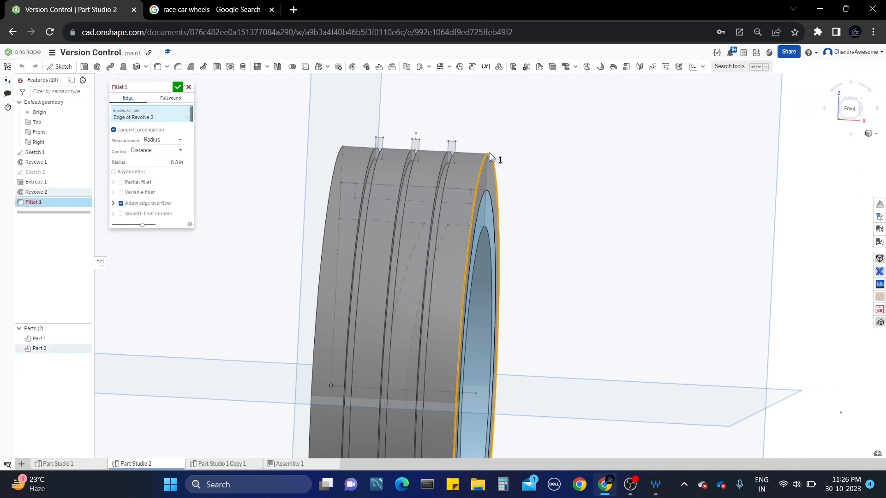
{"action": "left_click", "coordinate": [343, 151]}
{"action": "left_click", "coordinate": [173, 171]}
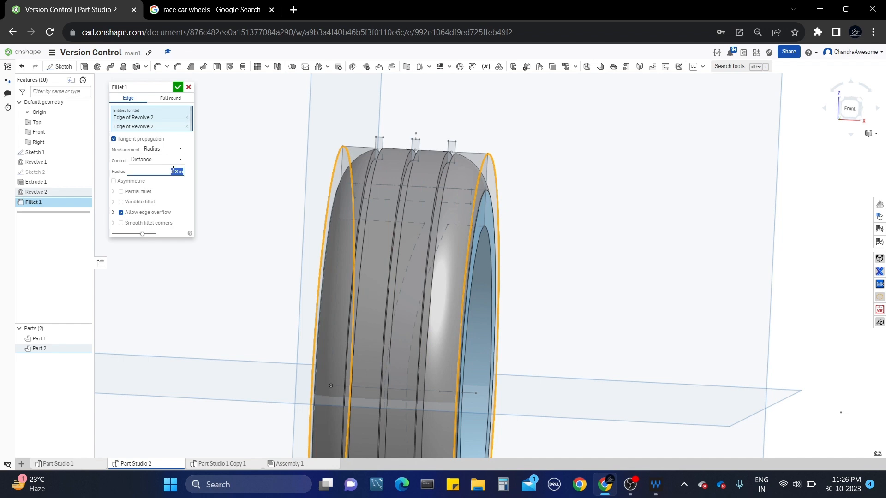
{"action": "type", "text": ".1"}
{"action": "key", "text": "Return"}
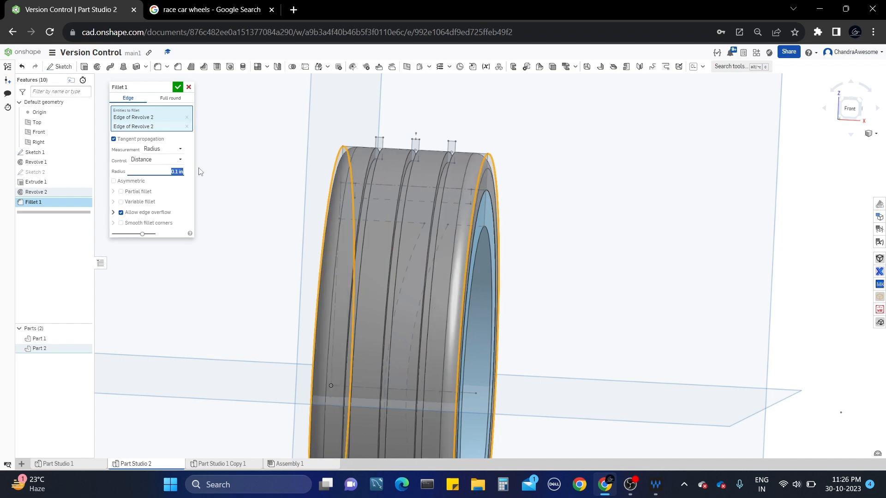
Change the fillet radius to 0.025 and confirm Fillet 1.
{"action": "scroll", "coordinate": [486, 188], "scroll_direction": "down", "scroll_amount": 2}
{"action": "right_click_drag", "start_coordinate": [502, 196], "coordinate": [480, 192]}
{"action": "scroll", "coordinate": [472, 196], "scroll_direction": "up", "scroll_amount": 3}
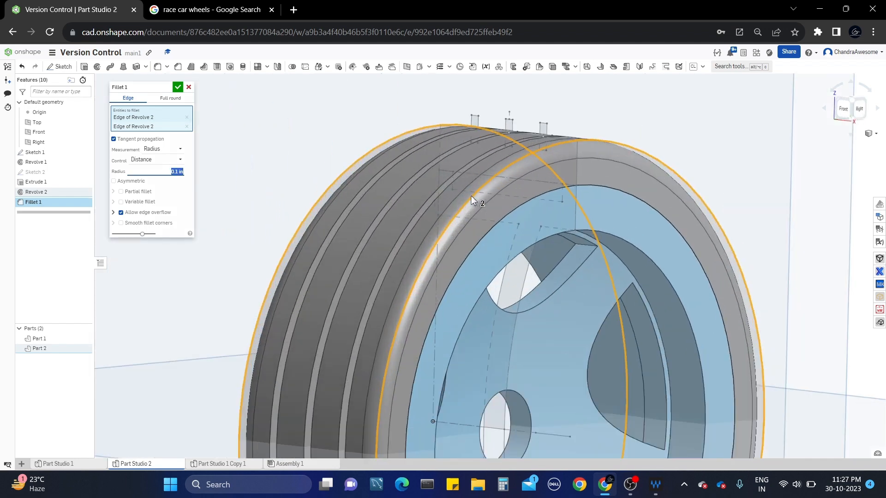
{"action": "type", "text": "05"}
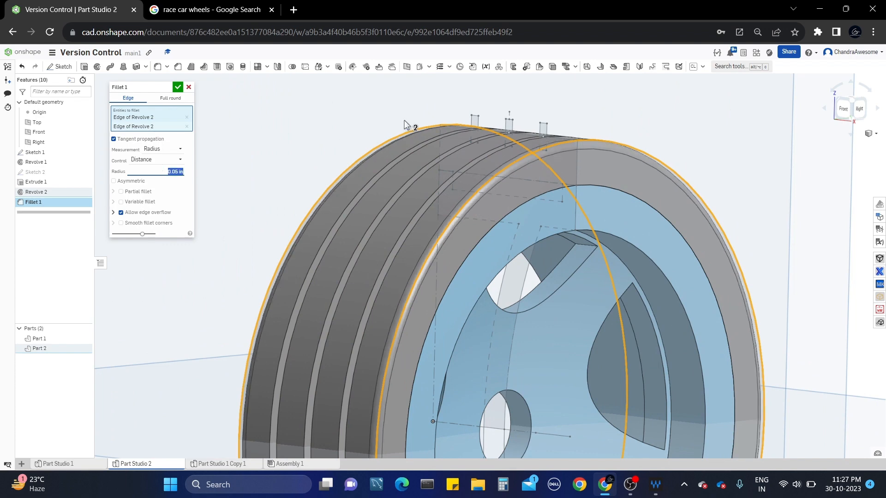
{"action": "scroll", "coordinate": [406, 123], "scroll_direction": "down", "scroll_amount": 4}
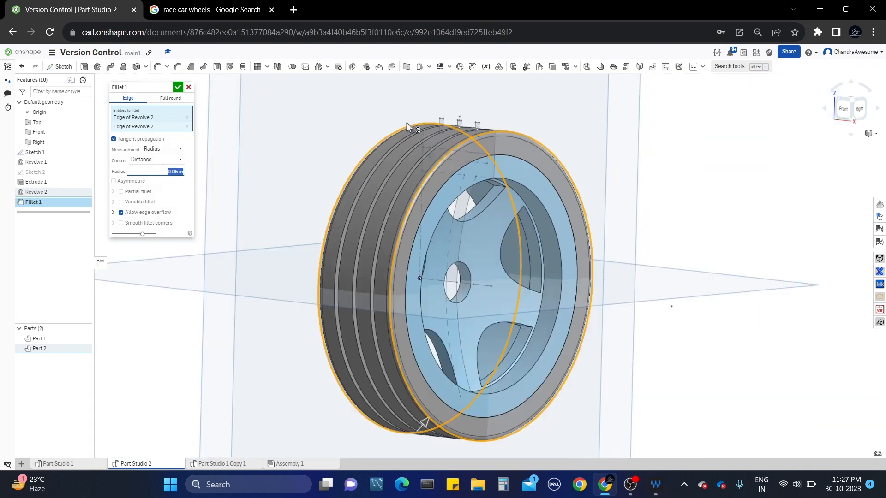
{"action": "scroll", "coordinate": [431, 166], "scroll_direction": "up", "scroll_amount": 3}
{"action": "left_click", "coordinate": [226, 3]}
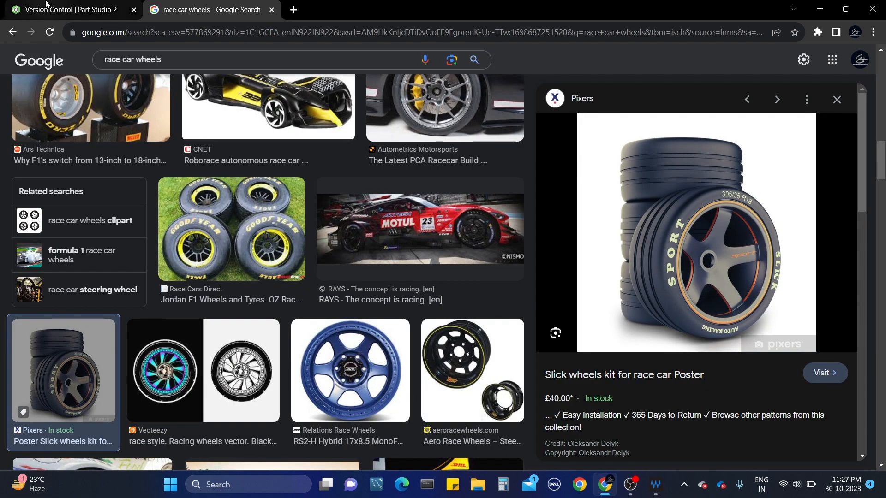
{"action": "left_click", "coordinate": [73, 9]}
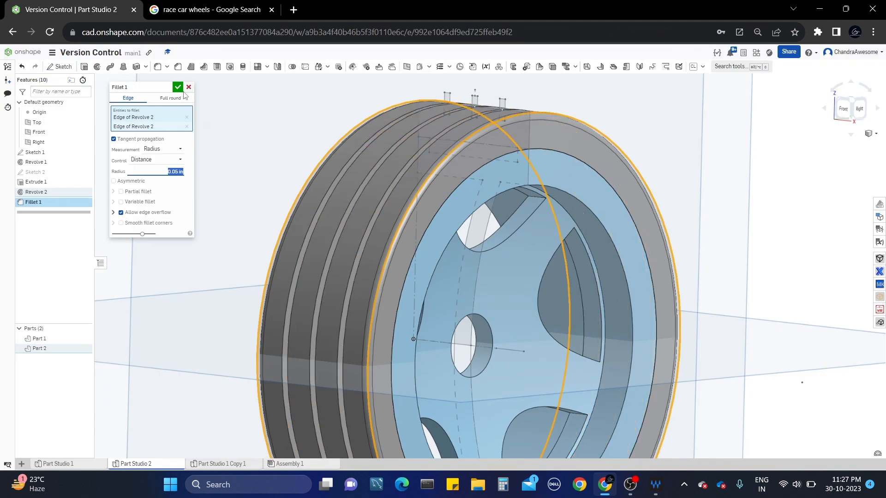
{"action": "type", "text": "0.0"}
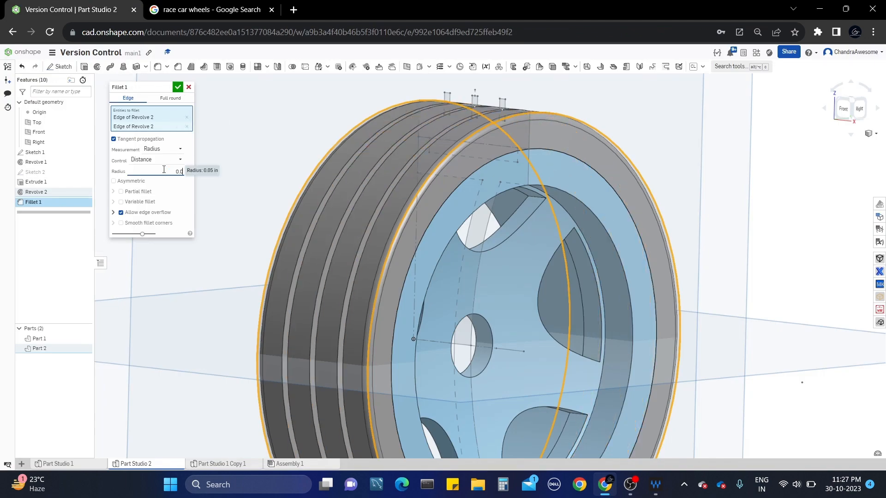
{"action": "type", "text": "25"}
{"action": "key", "text": "Return"}
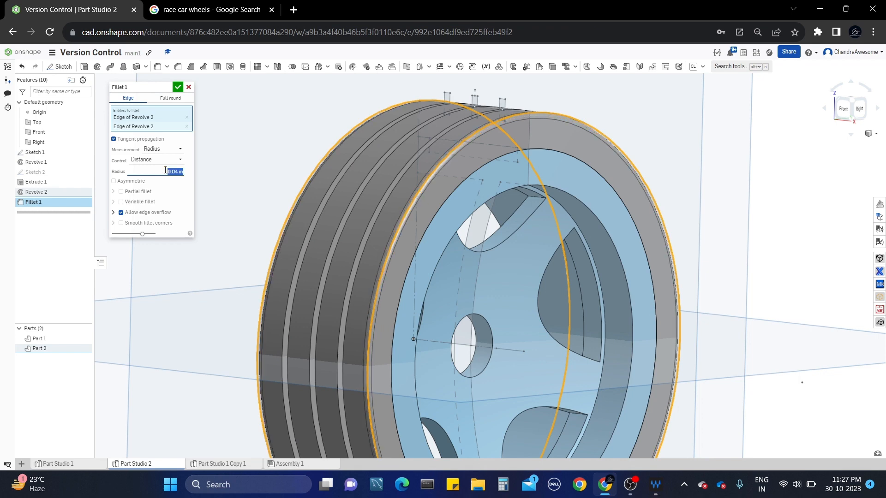
{"action": "key", "text": "Return"}
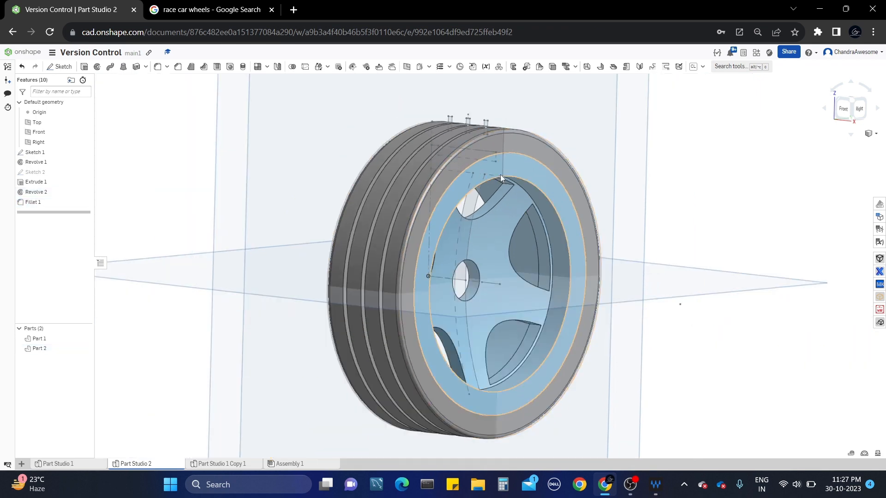
Start a new fillet and select the first circular edge of the rim.
{"action": "right_click_drag", "start_coordinate": [500, 175], "coordinate": [514, 189]}
{"action": "scroll", "coordinate": [514, 188], "scroll_direction": "down", "scroll_amount": 3}
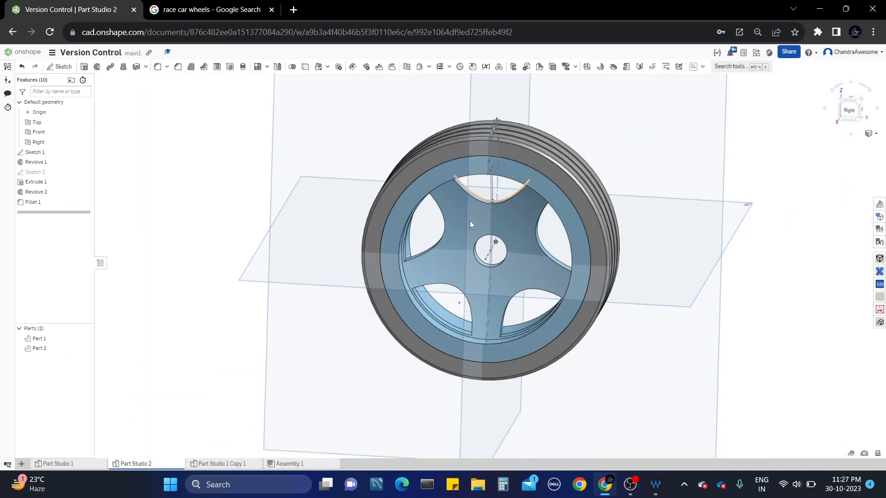
{"action": "scroll", "coordinate": [470, 221], "scroll_direction": "up", "scroll_amount": 4}
{"action": "right_click_drag", "start_coordinate": [469, 221], "coordinate": [442, 221]}
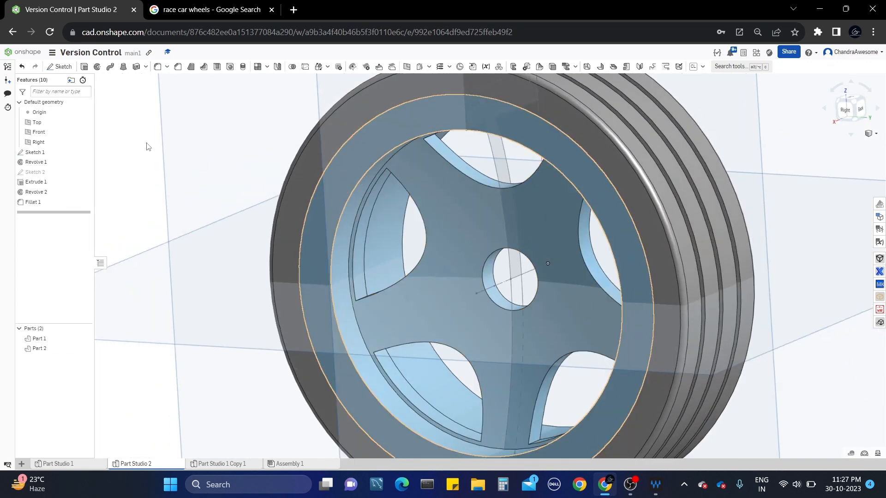
{"action": "left_click", "coordinate": [158, 66]}
{"action": "left_click", "coordinate": [365, 174]}
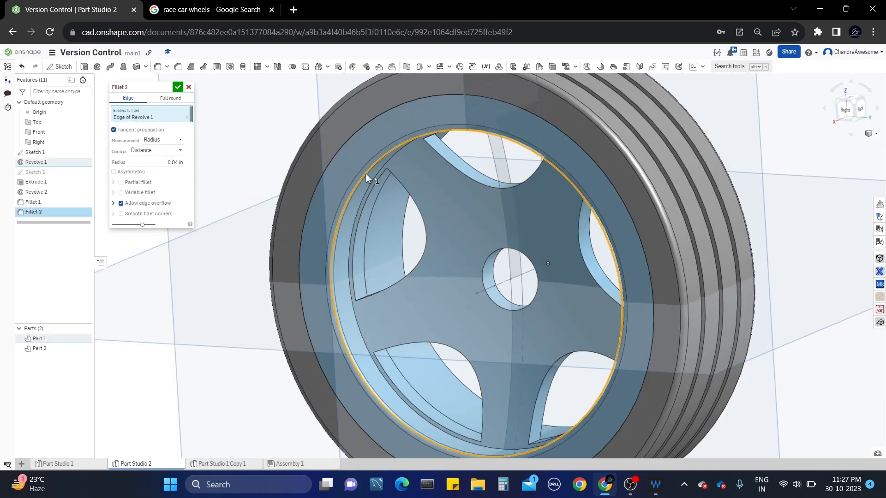
{"action": "scroll", "coordinate": [377, 154], "scroll_direction": "up", "scroll_amount": 4}
{"action": "scroll", "coordinate": [427, 162], "scroll_direction": "down", "scroll_amount": 4}
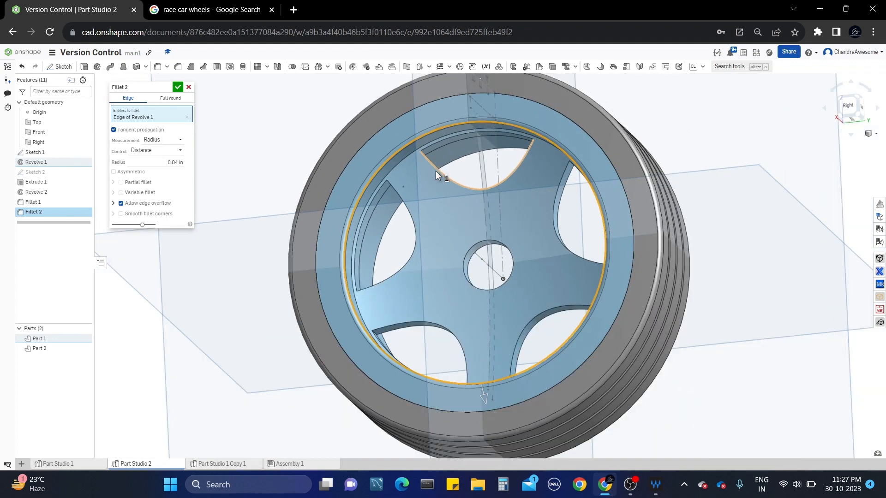
{"action": "scroll", "coordinate": [440, 189], "scroll_direction": "up", "scroll_amount": 3}
Add a second circular rim edge on the back side to the fillet.
{"action": "right_click_drag", "start_coordinate": [439, 190], "coordinate": [487, 135]}
{"action": "left_click", "coordinate": [508, 164]}
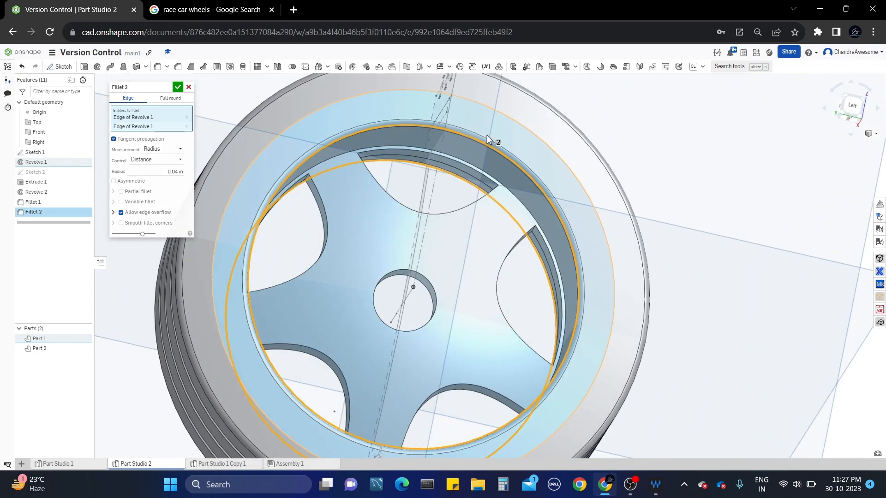
{"action": "scroll", "coordinate": [486, 135], "scroll_direction": "down", "scroll_amount": 2}
{"action": "scroll", "coordinate": [379, 200], "scroll_direction": "up", "scroll_amount": 3}
{"action": "scroll", "coordinate": [381, 201], "scroll_direction": "down", "scroll_amount": 3}
{"action": "right_click_drag", "start_coordinate": [381, 201], "coordinate": [563, 213]}
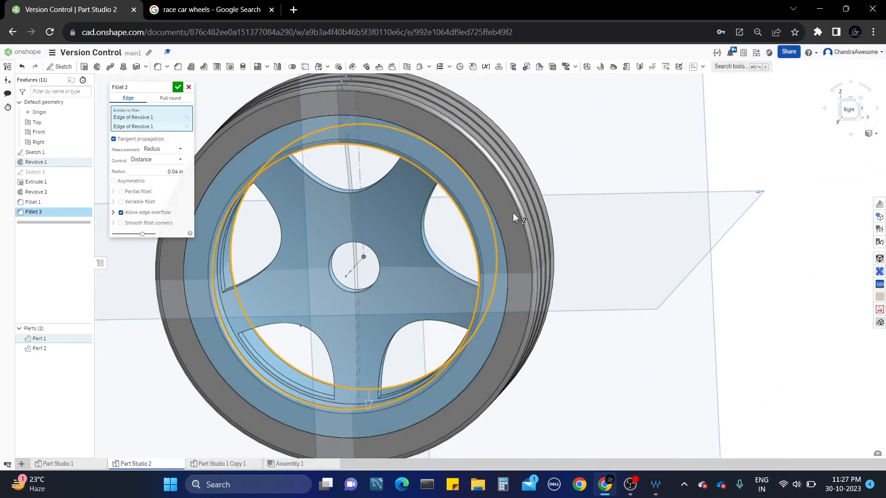
{"action": "middle_click_drag", "start_coordinate": [395, 202], "coordinate": [492, 200]}
Set the fillet radius to 0.05 in and commit Fillet 2.
{"action": "left_click", "coordinate": [144, 172]}
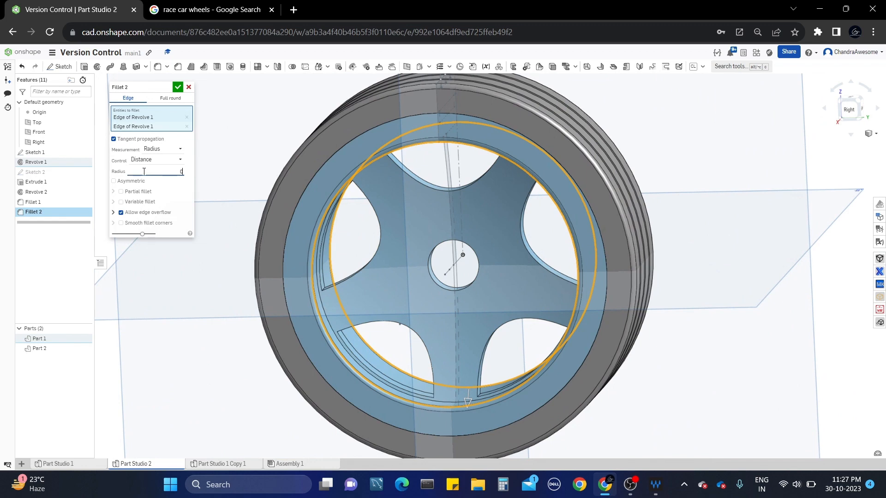
{"action": "type", "text": "0.05"}
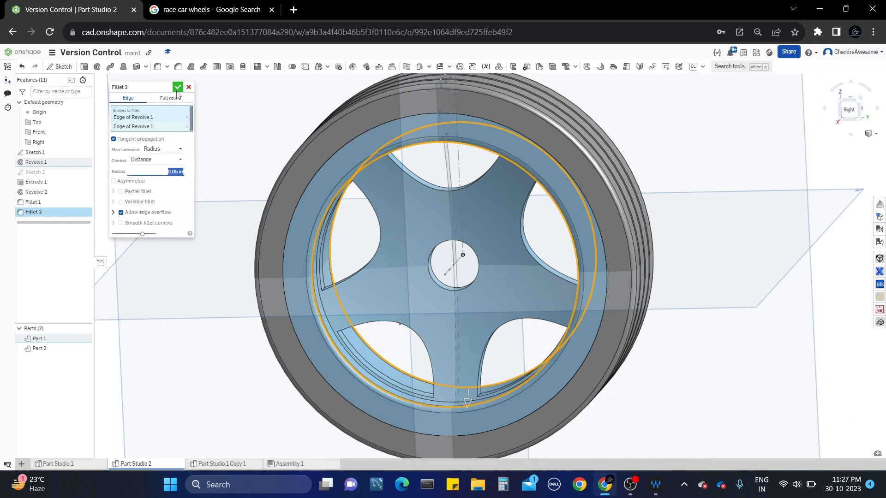
{"action": "left_click", "coordinate": [178, 87]}
{"action": "scroll", "coordinate": [392, 137], "scroll_direction": "up", "scroll_amount": 2}
{"action": "right_click_drag", "start_coordinate": [392, 138], "coordinate": [403, 208]}
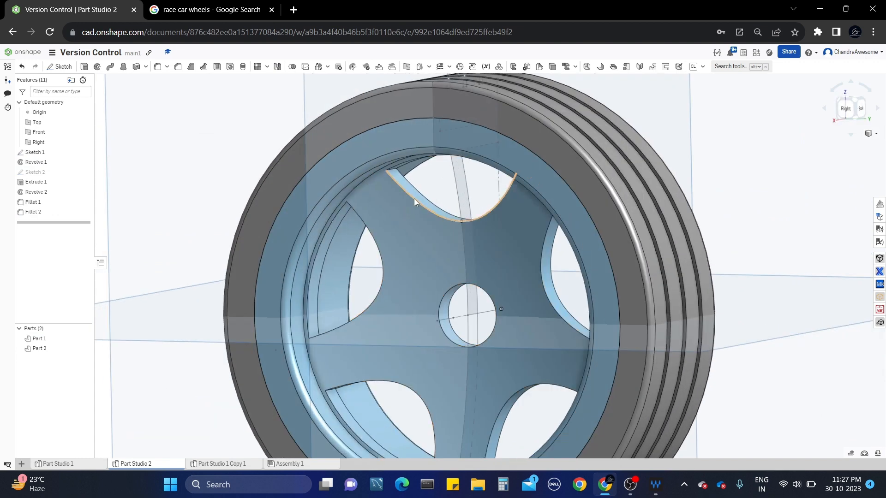
Start Fillet 3 on a curved spoke-opening edge and open the equal length/radius selection option.
{"action": "left_click", "coordinate": [158, 67]}
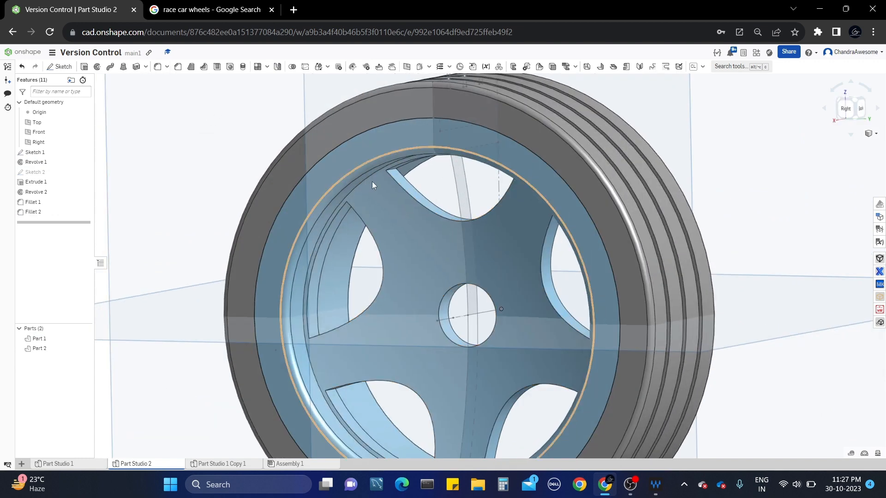
{"action": "left_click", "coordinate": [403, 189]}
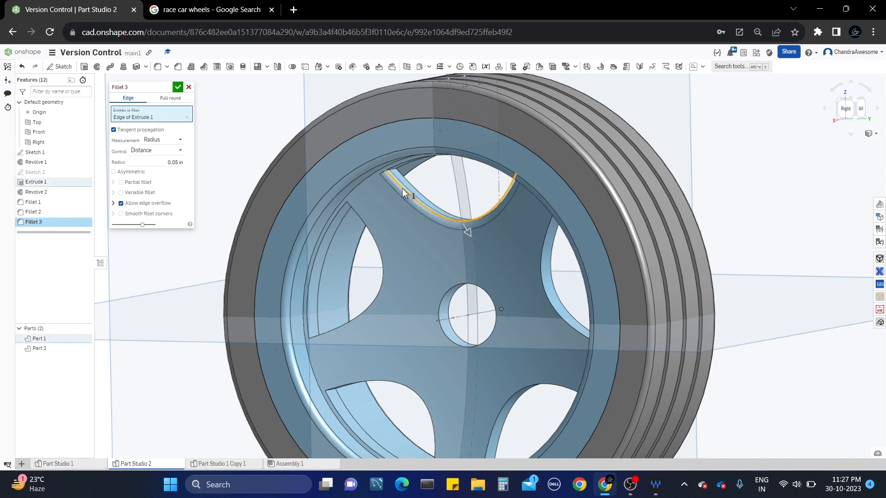
{"action": "right_click", "coordinate": [402, 189]}
{"action": "mouse_move", "coordinate": [439, 264]}
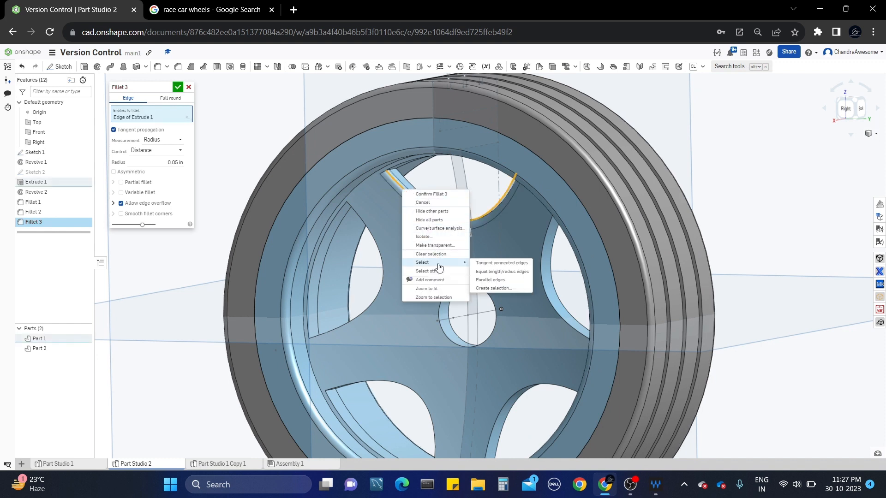
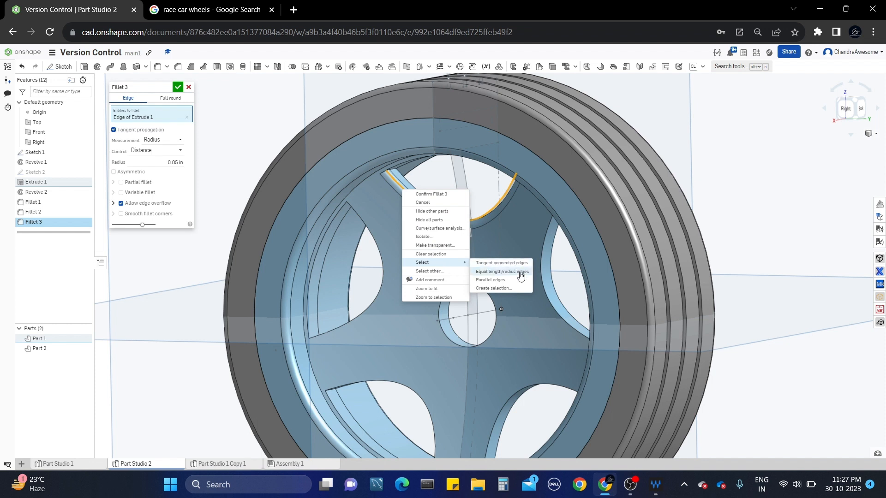
Select all ten equal spoke-window edges and set the fillet radius to 0.02 in.
{"action": "left_click", "coordinate": [519, 274]}
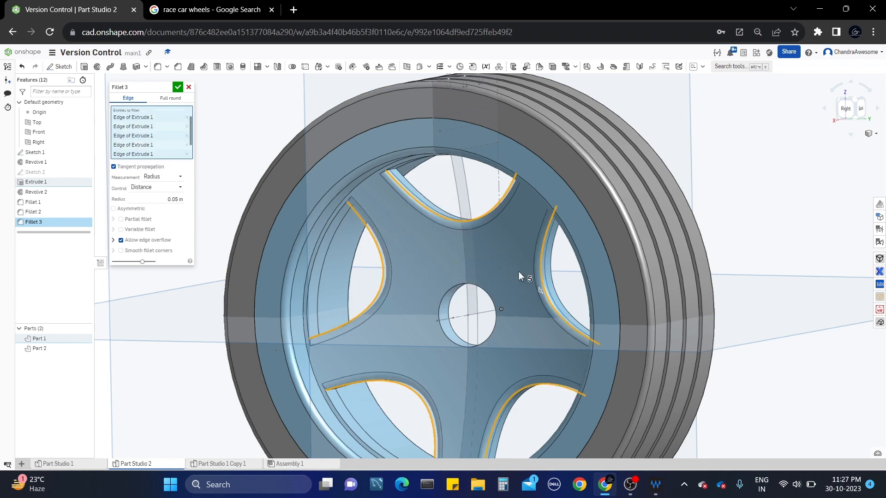
{"action": "scroll", "coordinate": [512, 284], "scroll_direction": "down", "scroll_amount": 3}
{"action": "right_click_drag", "start_coordinate": [508, 304], "coordinate": [573, 230]}
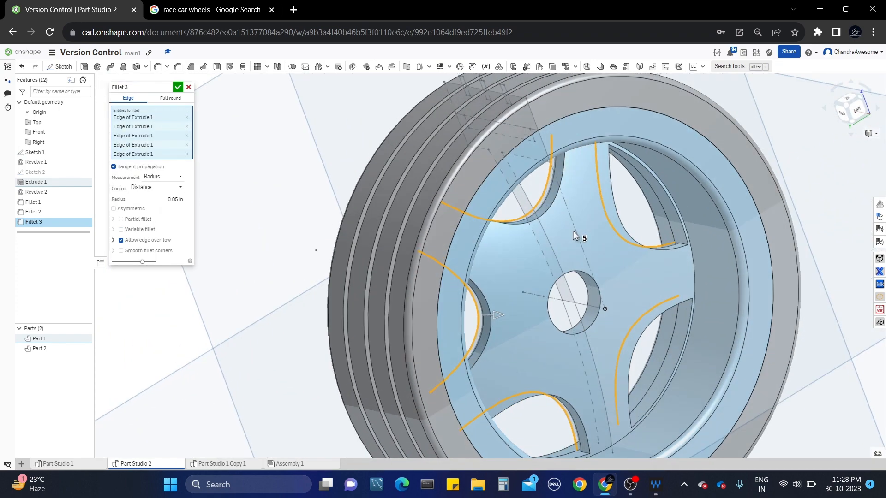
{"action": "right_click", "coordinate": [552, 201]}
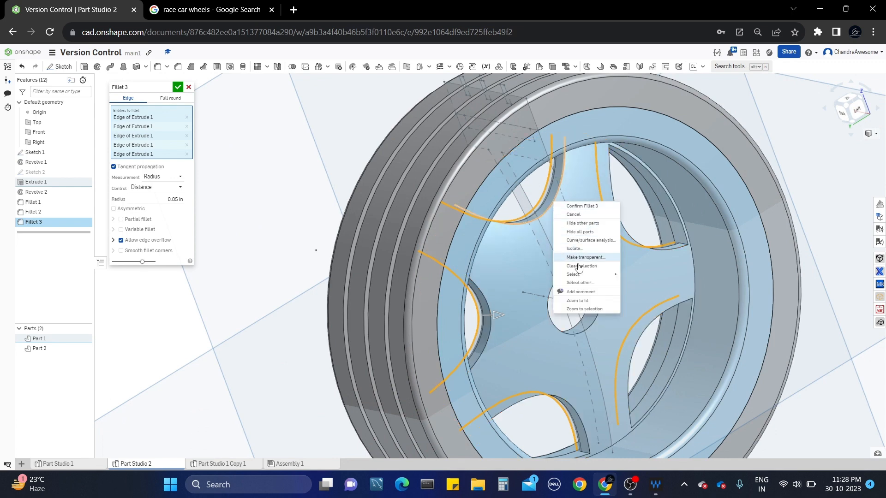
{"action": "mouse_move", "coordinate": [615, 281]}
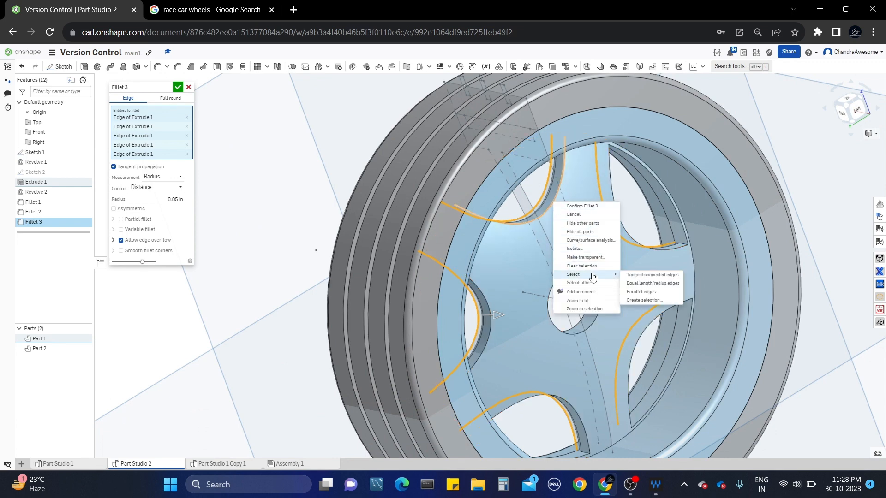
{"action": "left_click", "coordinate": [648, 284]}
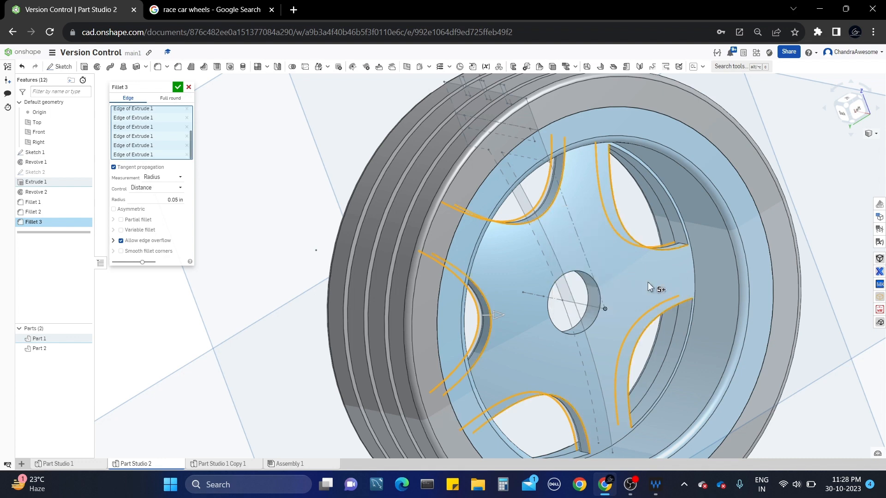
{"action": "right_click_drag", "start_coordinate": [651, 286], "coordinate": [665, 270]}
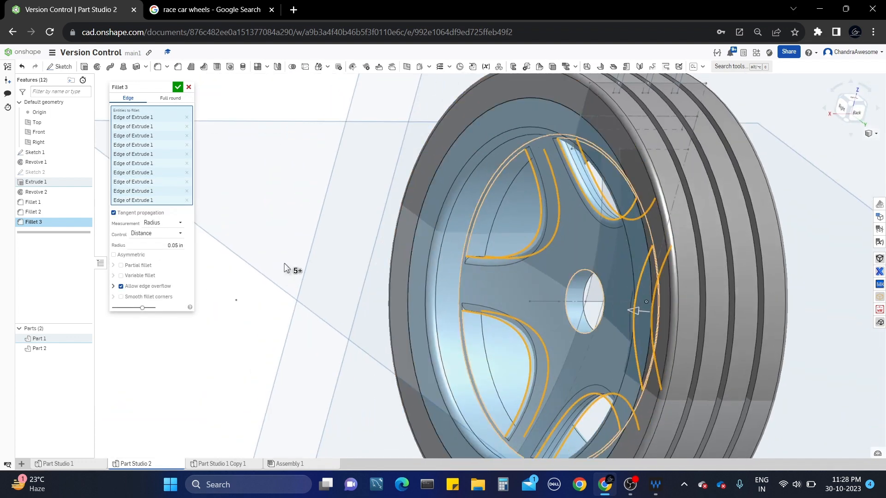
{"action": "left_click", "coordinate": [158, 246]}
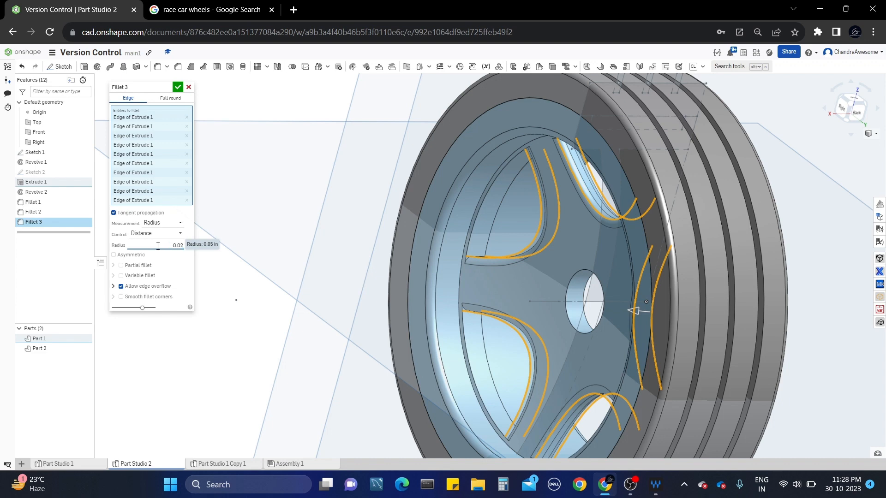
{"action": "type", "text": "0.02"}
{"action": "key", "text": "Return"}
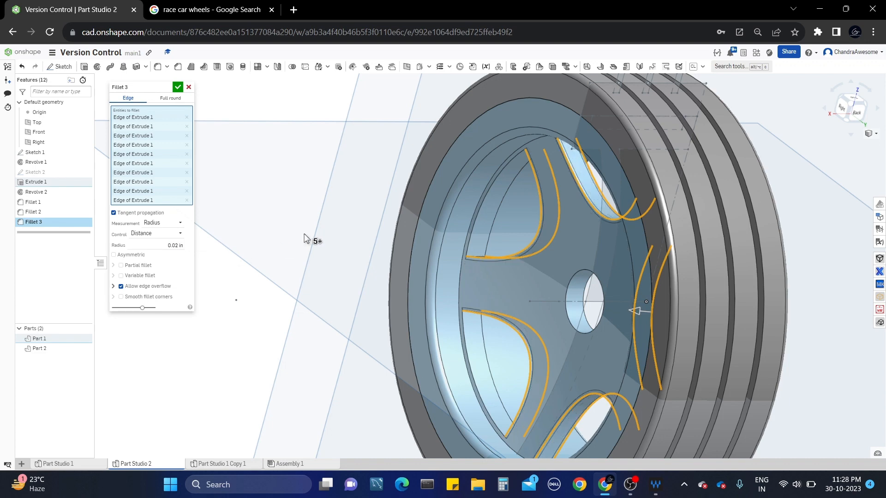
Add both centre-hole rim edges and apply Fillet 3.
{"action": "right_click_drag", "start_coordinate": [311, 239], "coordinate": [504, 225]}
{"action": "scroll", "coordinate": [505, 225], "scroll_direction": "up", "scroll_amount": 3}
{"action": "right_click_drag", "start_coordinate": [564, 302], "coordinate": [573, 275]}
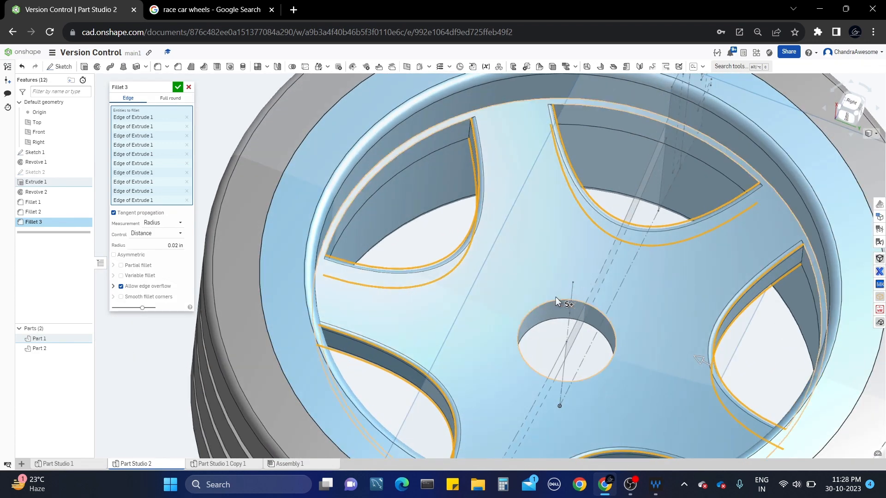
{"action": "left_click", "coordinate": [553, 300]}
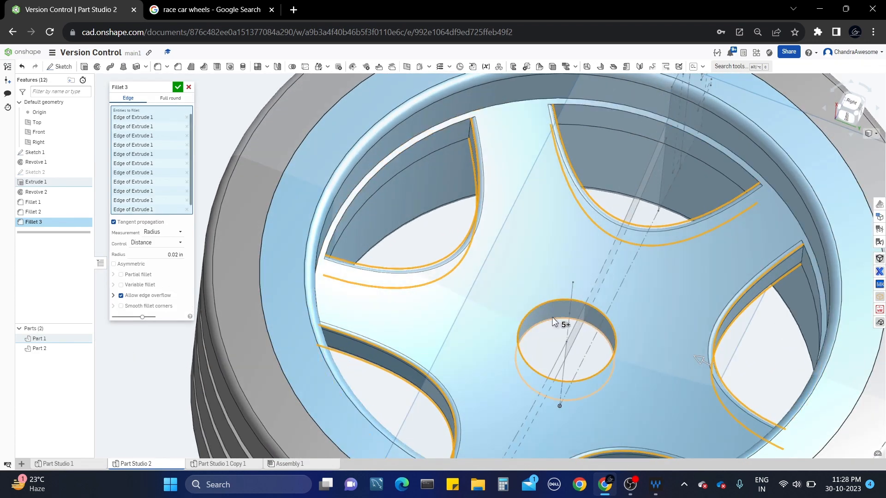
{"action": "left_click", "coordinate": [552, 317]}
{"action": "scroll", "coordinate": [552, 317], "scroll_direction": "down", "scroll_amount": 3}
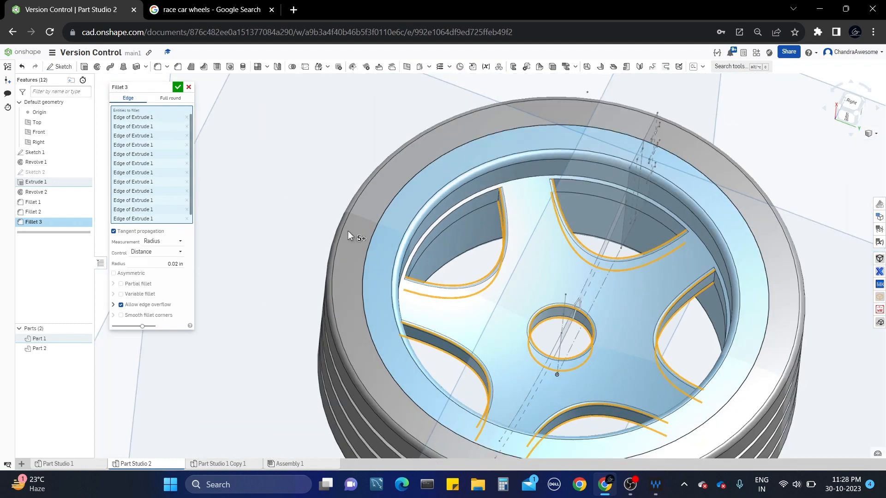
{"action": "left_click", "coordinate": [178, 87]}
{"action": "right_click_drag", "start_coordinate": [369, 221], "coordinate": [399, 251]}
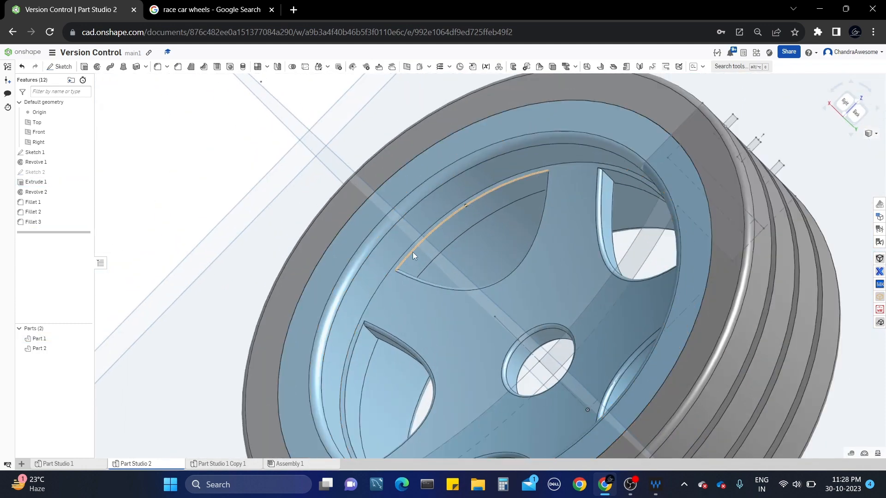
Start Fillet 4 on a spoke-window edge and add all its equal-length edges.
{"action": "right_click", "coordinate": [412, 252]}
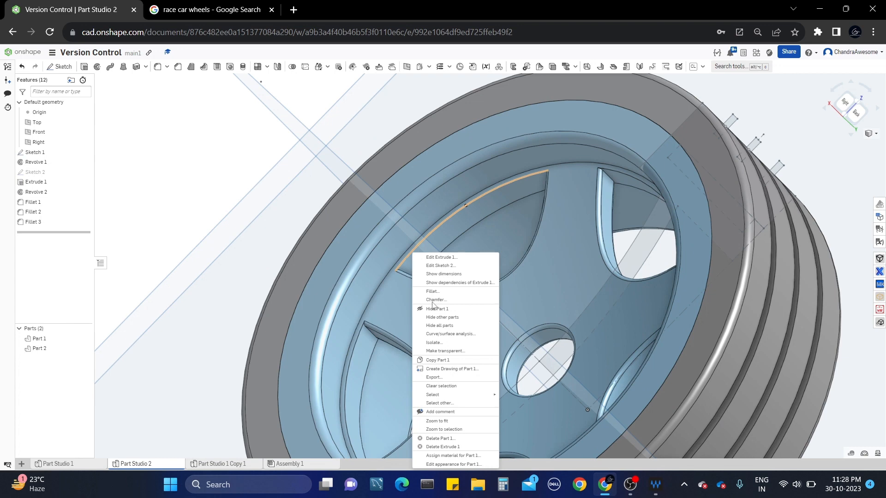
{"action": "left_click", "coordinate": [158, 68]}
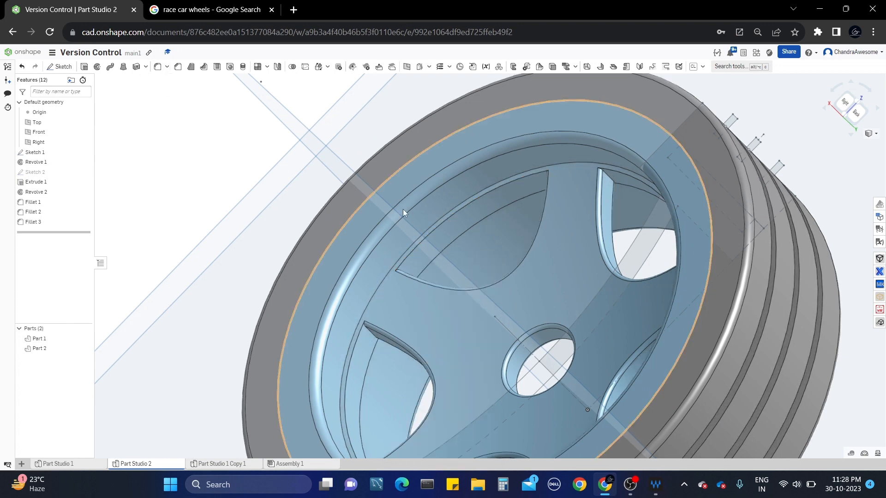
{"action": "left_click", "coordinate": [439, 224]}
{"action": "scroll", "coordinate": [438, 233], "scroll_direction": "up", "scroll_amount": 3}
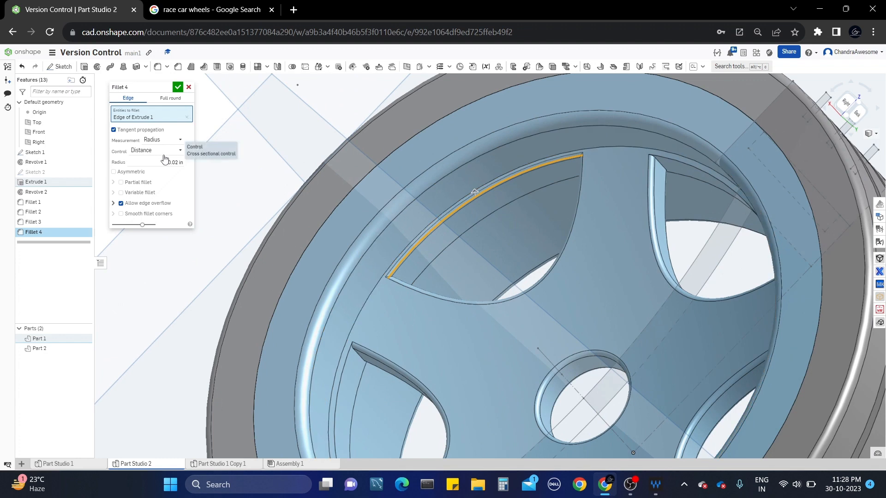
{"action": "right_click", "coordinate": [433, 232]}
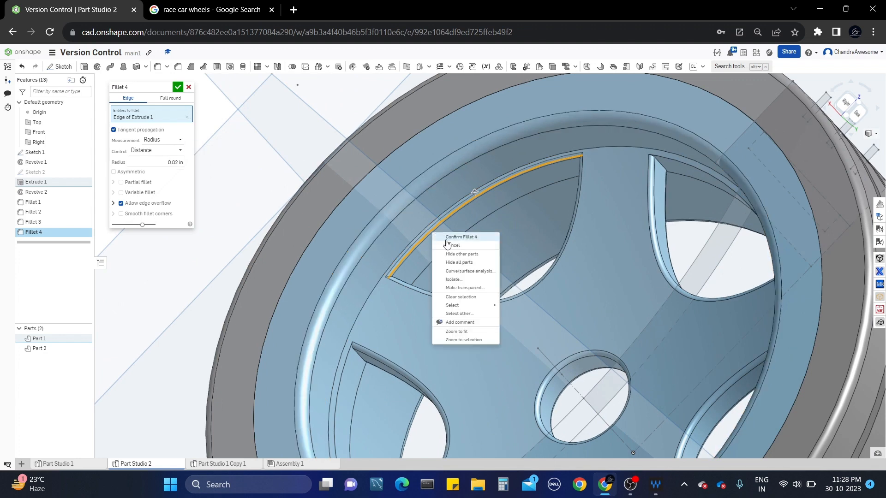
{"action": "mouse_move", "coordinate": [483, 305]}
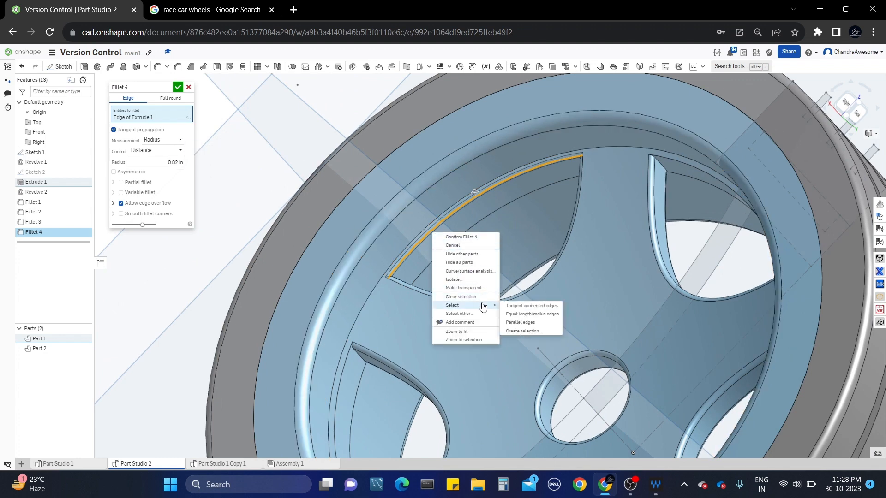
{"action": "left_click", "coordinate": [529, 314]}
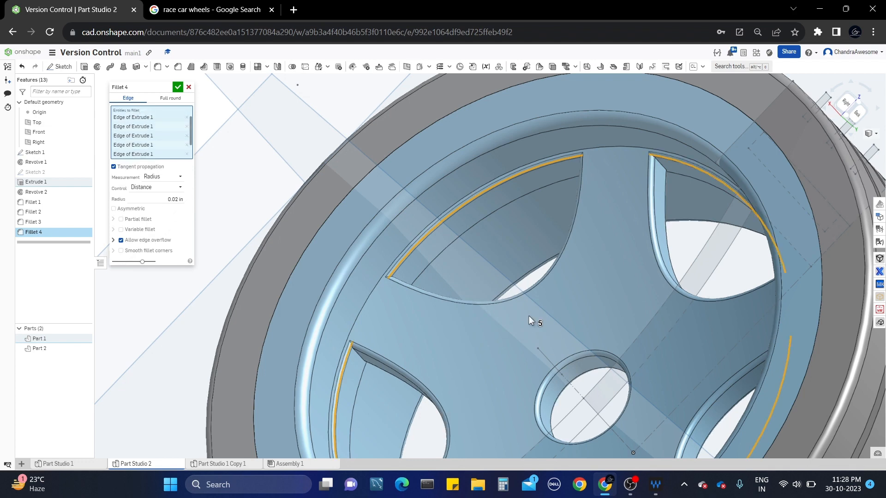
{"action": "scroll", "coordinate": [529, 315], "scroll_direction": "down", "scroll_amount": 2}
{"action": "right_click_drag", "start_coordinate": [529, 315], "coordinate": [433, 311]}
{"action": "scroll", "coordinate": [600, 286], "scroll_direction": "up", "scroll_amount": 3}
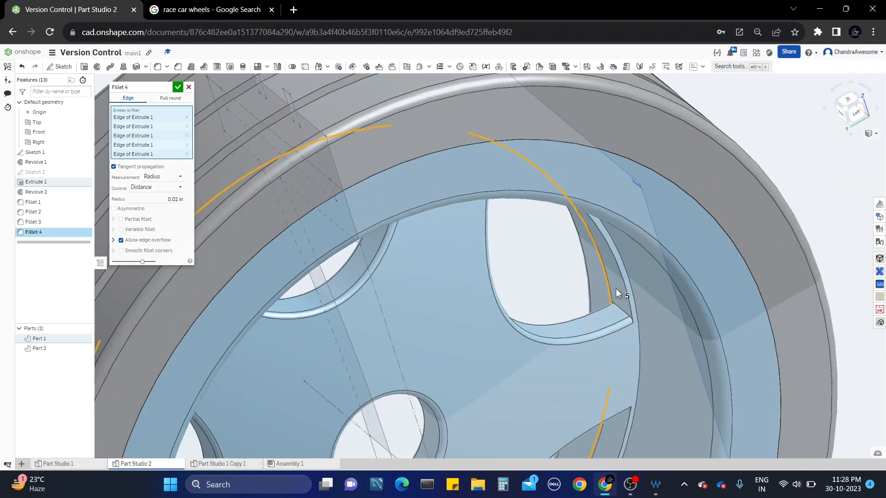
Add the remaining matching edges, set radius 0.01 in, and apply Fillet 4.
{"action": "right_click", "coordinate": [624, 285]}
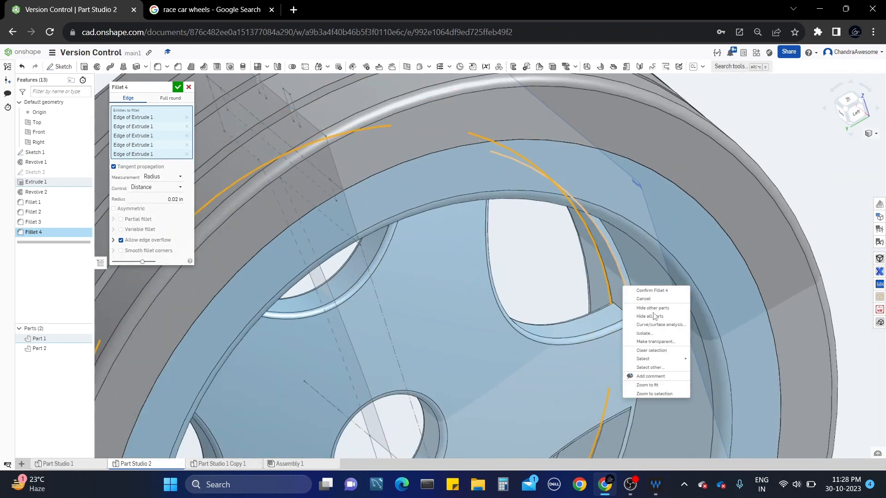
{"action": "mouse_move", "coordinate": [661, 360]}
{"action": "left_click", "coordinate": [710, 368]}
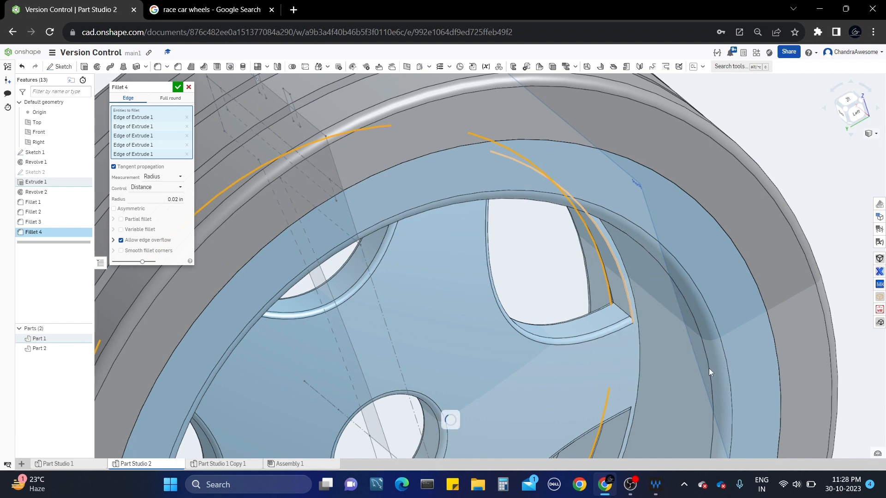
{"action": "scroll", "coordinate": [607, 284], "scroll_direction": "down", "scroll_amount": 2}
{"action": "right_click_drag", "start_coordinate": [607, 280], "coordinate": [615, 265]}
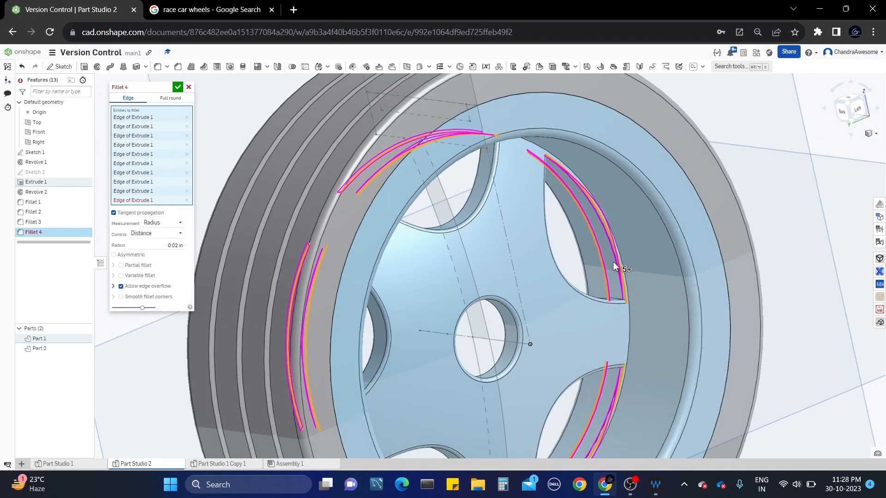
{"action": "left_click", "coordinate": [156, 245]}
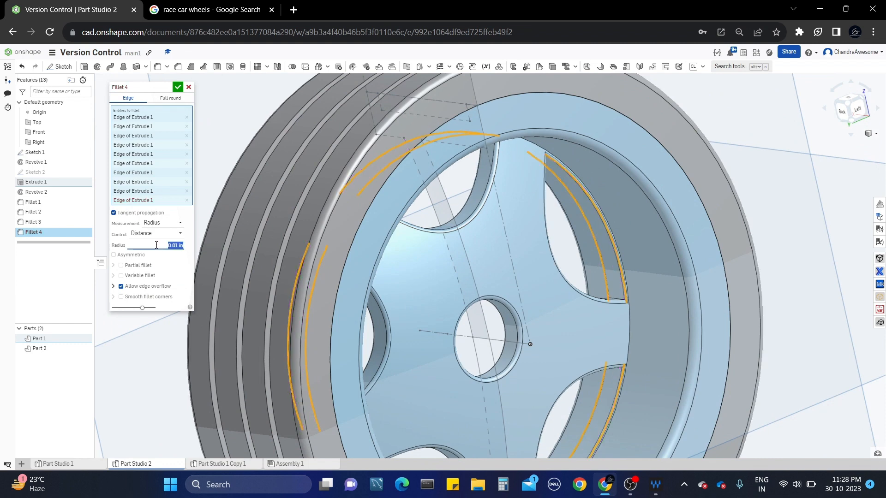
{"action": "left_click", "coordinate": [179, 88]}
{"action": "scroll", "coordinate": [550, 239], "scroll_direction": "down", "scroll_amount": 2}
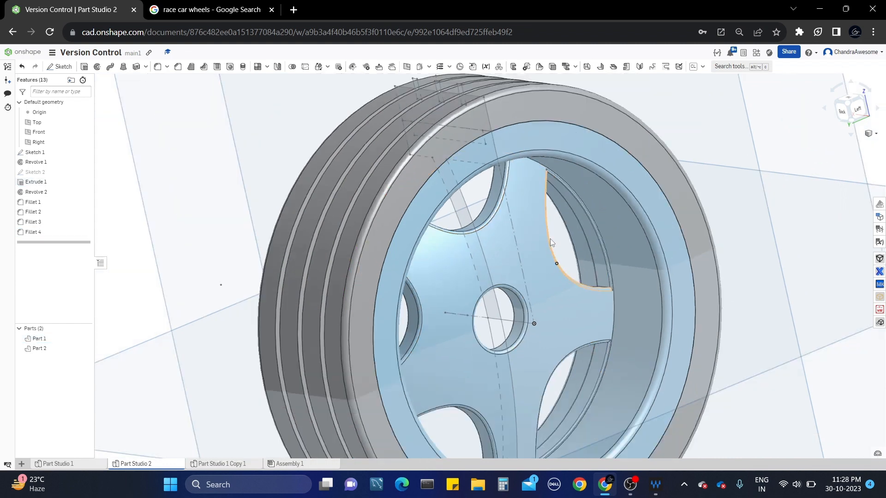
Start Fillet 5 on a short spoke-window corner edge.
{"action": "right_click_drag", "start_coordinate": [550, 239], "coordinate": [387, 229]}
{"action": "scroll", "coordinate": [481, 218], "scroll_direction": "up", "scroll_amount": 2}
{"action": "scroll", "coordinate": [464, 234], "scroll_direction": "up", "scroll_amount": 2}
{"action": "scroll", "coordinate": [467, 273], "scroll_direction": "up", "scroll_amount": 3}
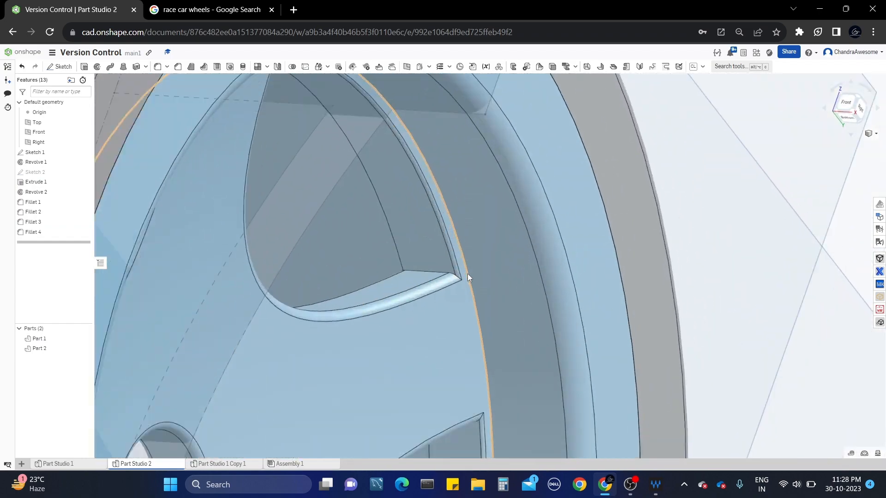
{"action": "left_click", "coordinate": [417, 272]}
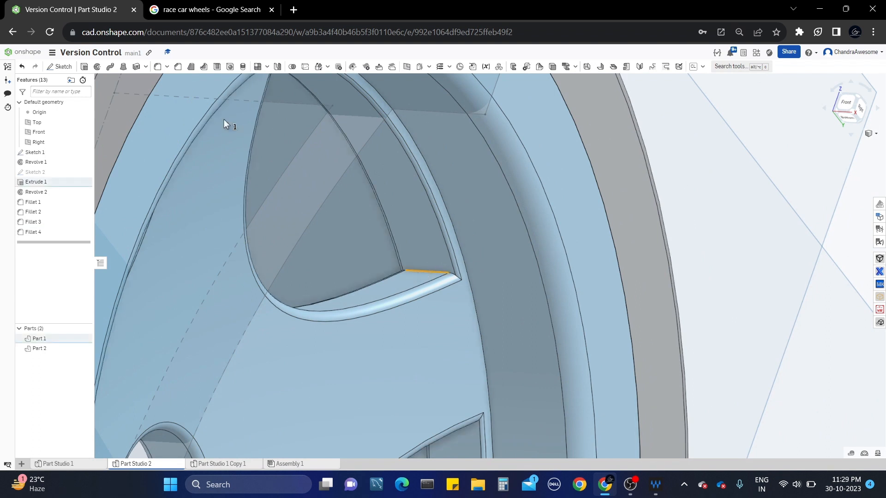
{"action": "left_click", "coordinate": [157, 67]}
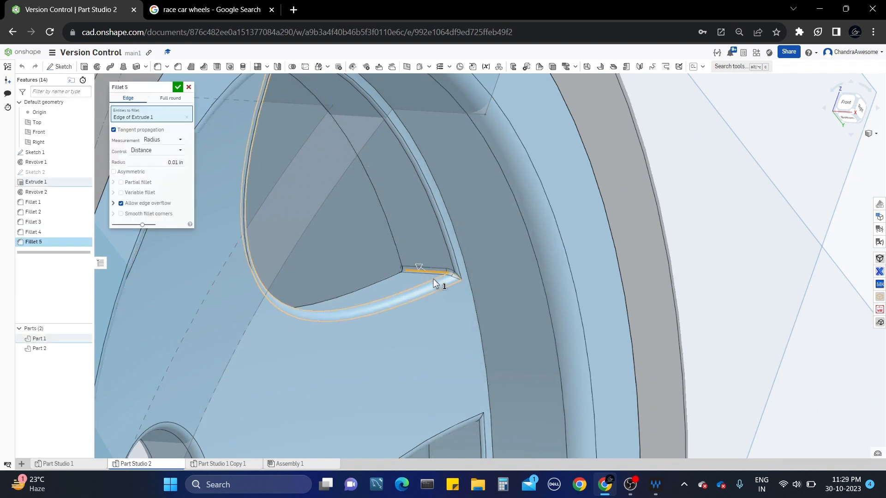
Add all equal-length corner edges plus the right spoke's curved edge, ten Extrude 1 edges total.
{"action": "right_click", "coordinate": [413, 270]}
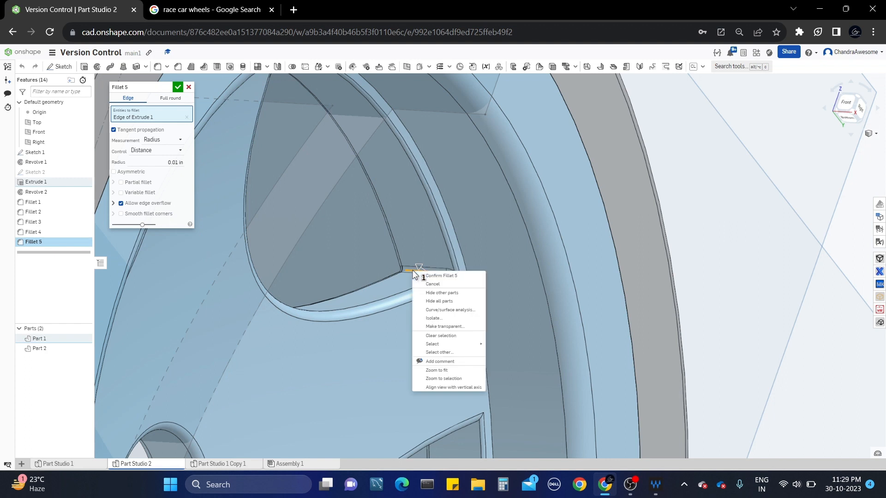
{"action": "mouse_move", "coordinate": [466, 348]}
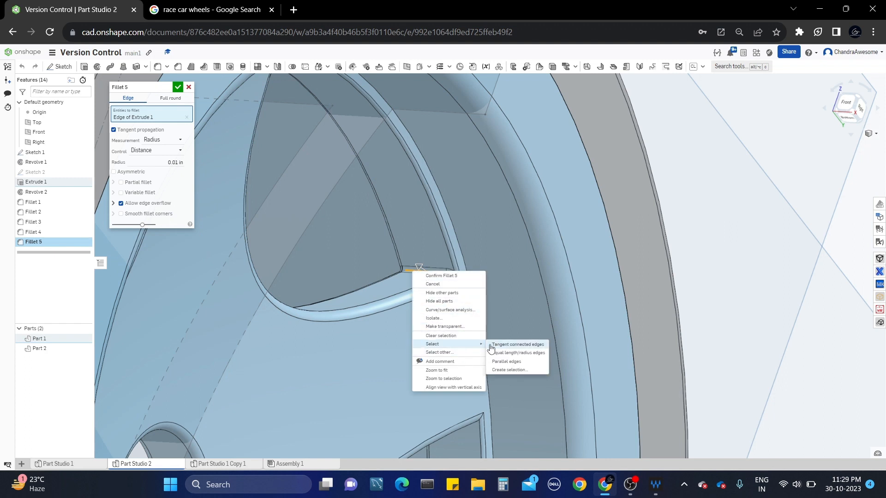
{"action": "left_click", "coordinate": [539, 353]}
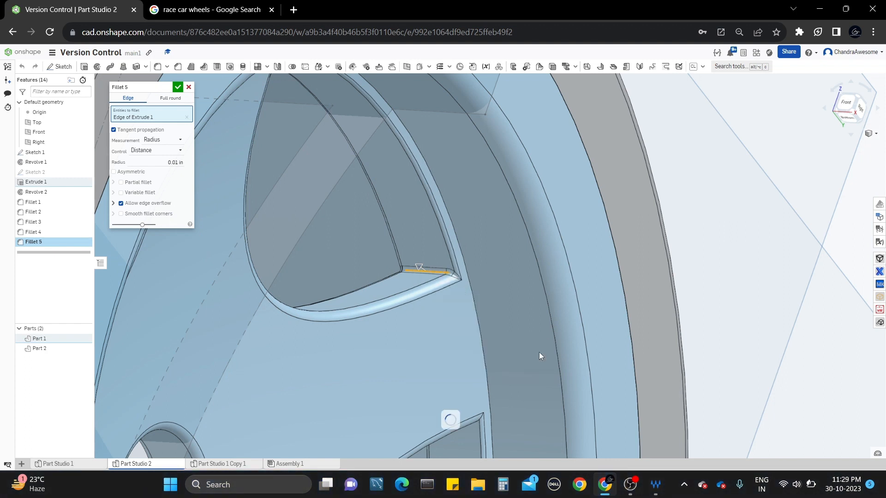
{"action": "right_click_drag", "start_coordinate": [539, 352], "coordinate": [490, 306]}
{"action": "scroll", "coordinate": [476, 305], "scroll_direction": "down", "scroll_amount": 3}
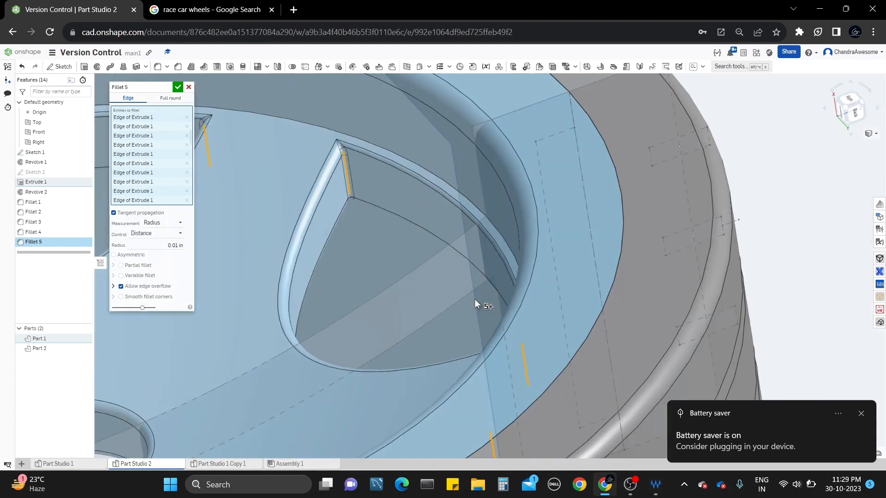
{"action": "scroll", "coordinate": [475, 304], "scroll_direction": "down", "scroll_amount": 5}
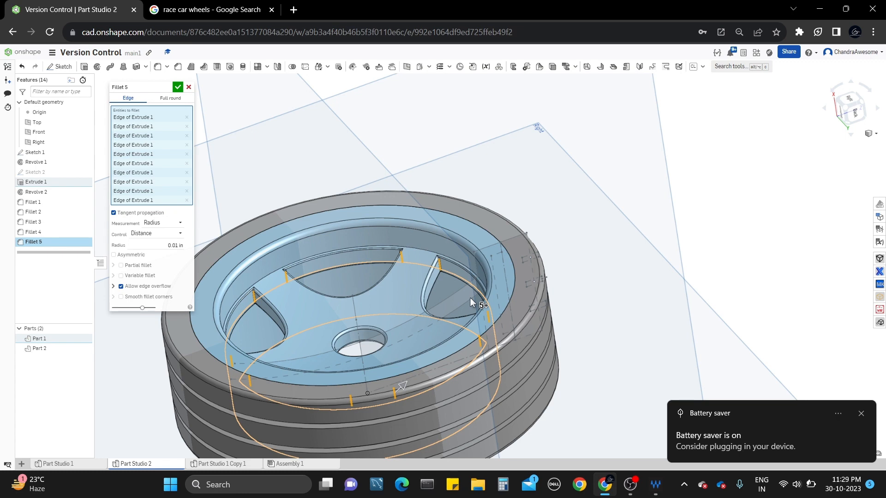
{"action": "left_click", "coordinate": [472, 276]}
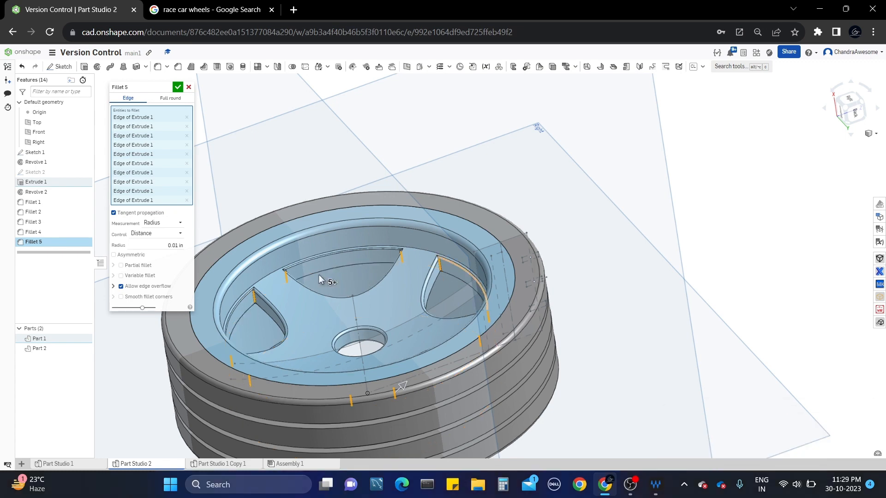
Try fillet radii of 0.1 in and then 0.05 in on the spoke corners.
{"action": "scroll", "coordinate": [322, 281], "scroll_direction": "up", "scroll_amount": 5}
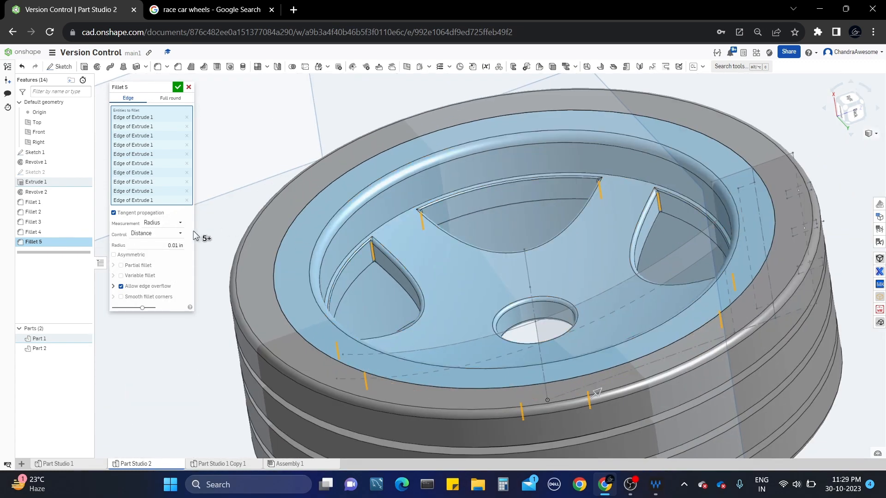
{"action": "left_click", "coordinate": [169, 245]}
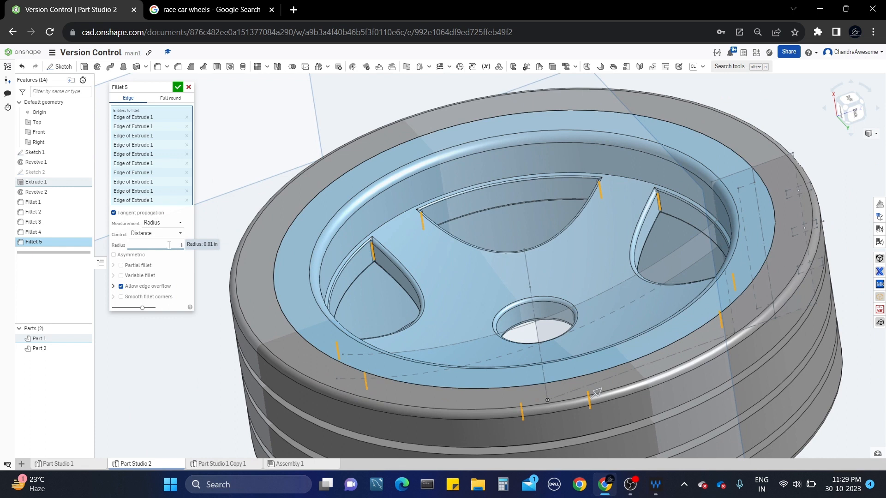
{"action": "key", "text": "Return"}
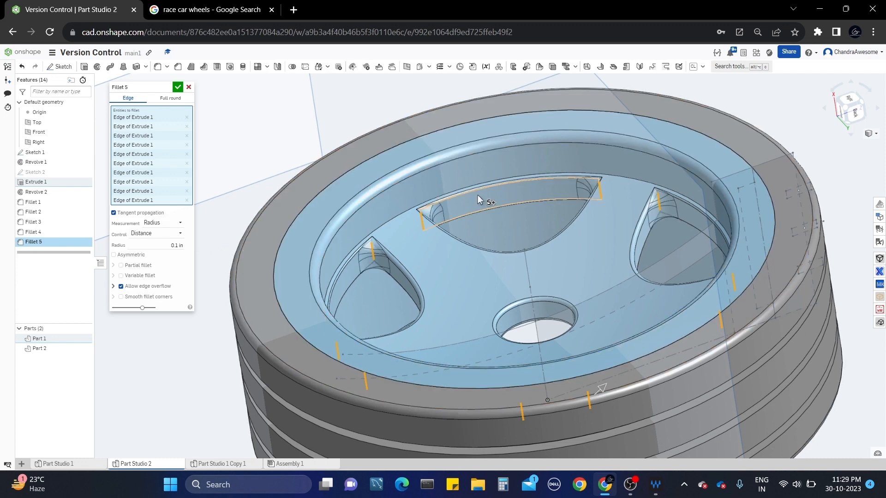
{"action": "right_click_drag", "start_coordinate": [491, 206], "coordinate": [400, 255]}
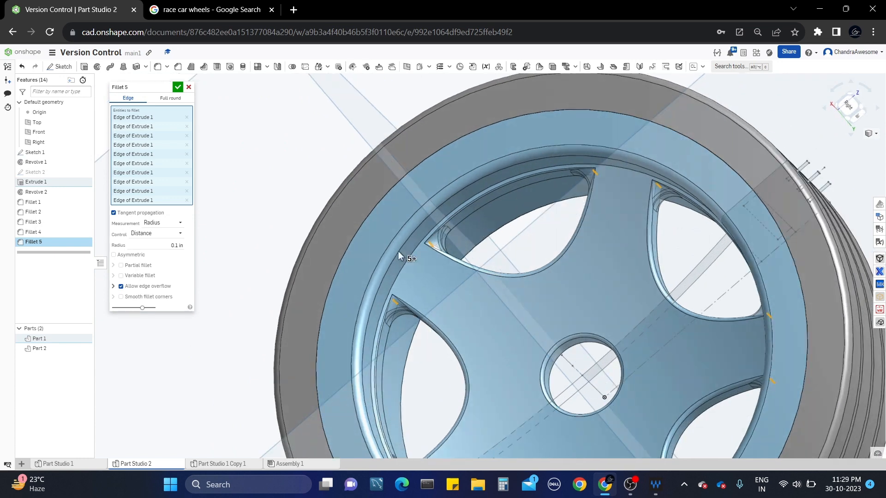
{"action": "left_click", "coordinate": [163, 244]}
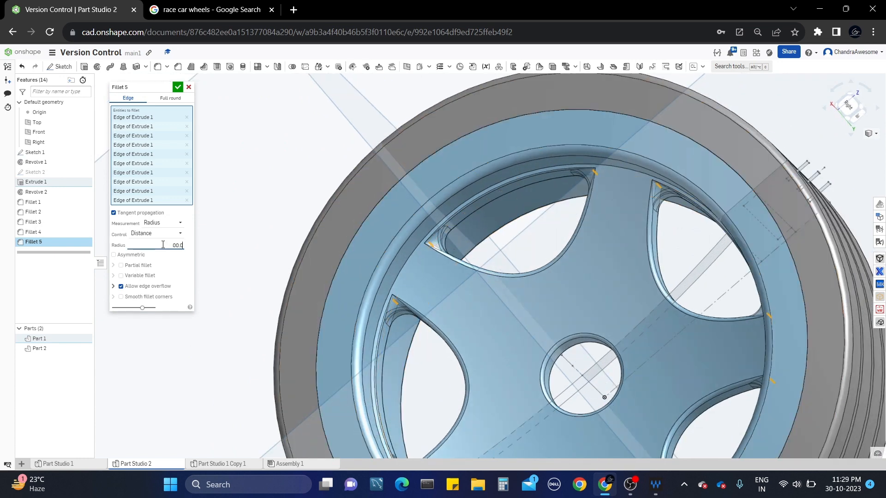
{"action": "key", "text": "Return"}
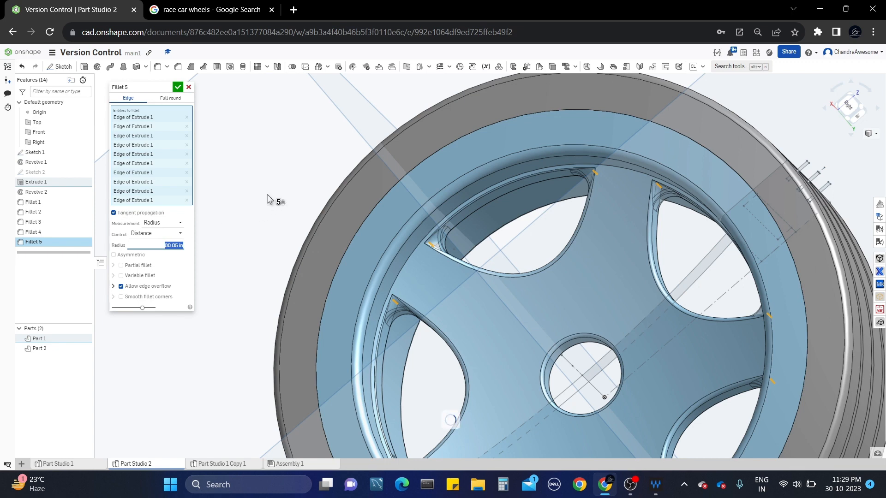
{"action": "scroll", "coordinate": [394, 308], "scroll_direction": "up", "scroll_amount": 5}
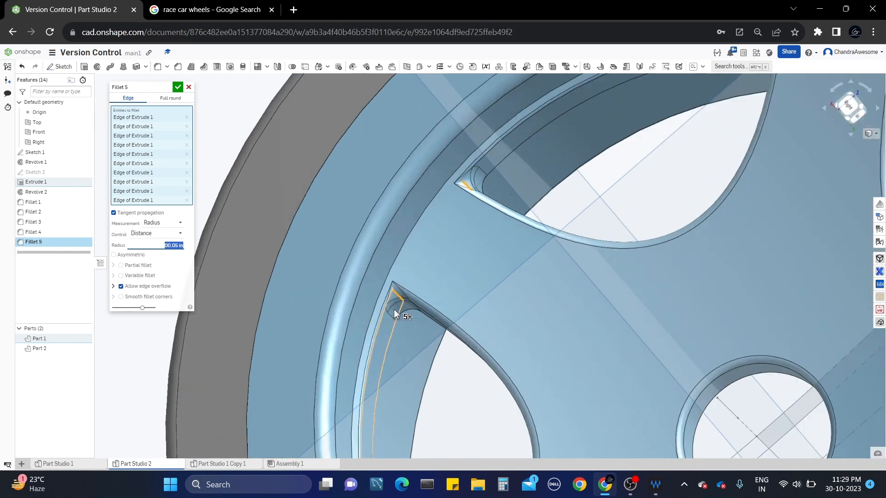
{"action": "right_click_drag", "start_coordinate": [395, 301], "coordinate": [394, 282]}
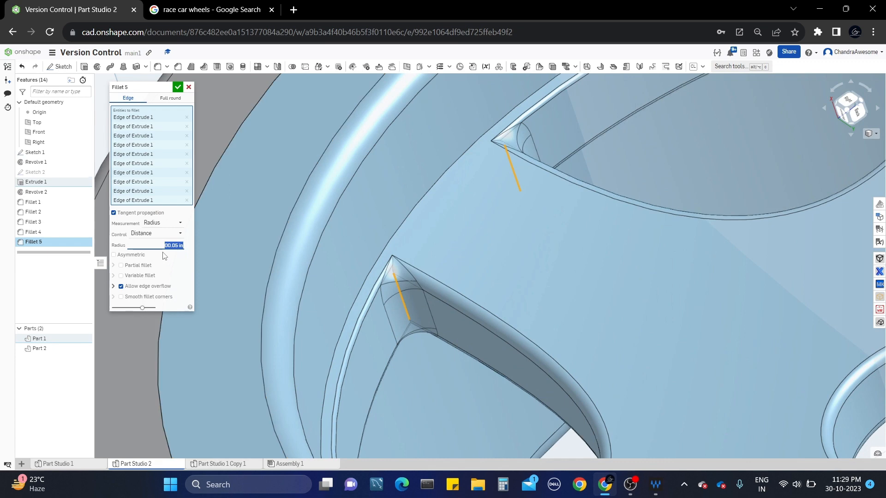
Set the radius to 0.03 in and confirm Fillet 5.
{"action": "scroll", "coordinate": [411, 271], "scroll_direction": "up", "scroll_amount": 5}
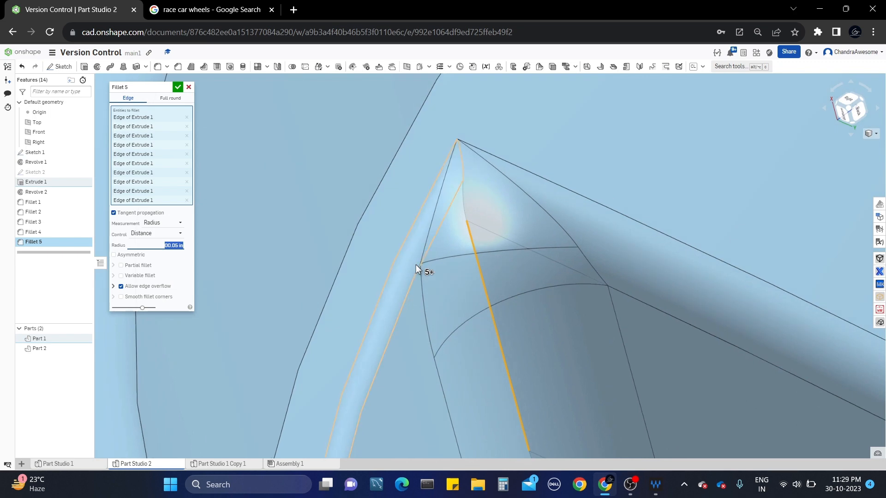
{"action": "scroll", "coordinate": [417, 266], "scroll_direction": "down", "scroll_amount": 5}
{"action": "scroll", "coordinate": [416, 265], "scroll_direction": "down", "scroll_amount": 3}
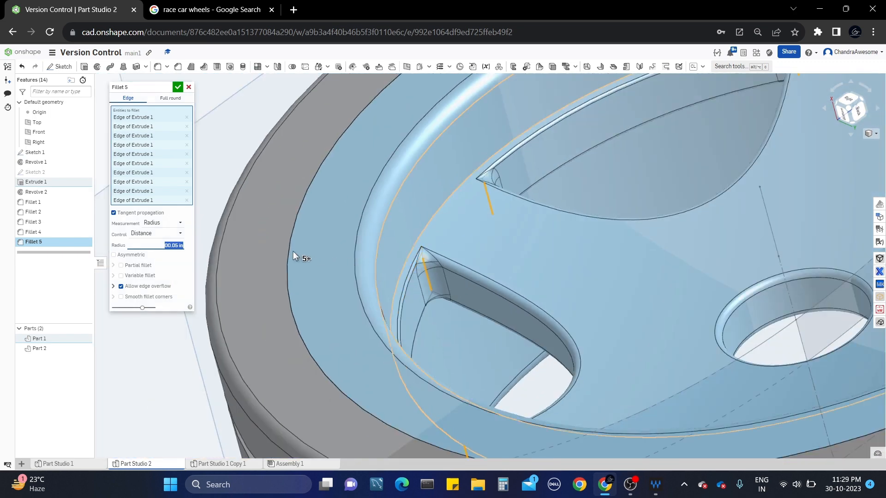
{"action": "type", "text": "0"}
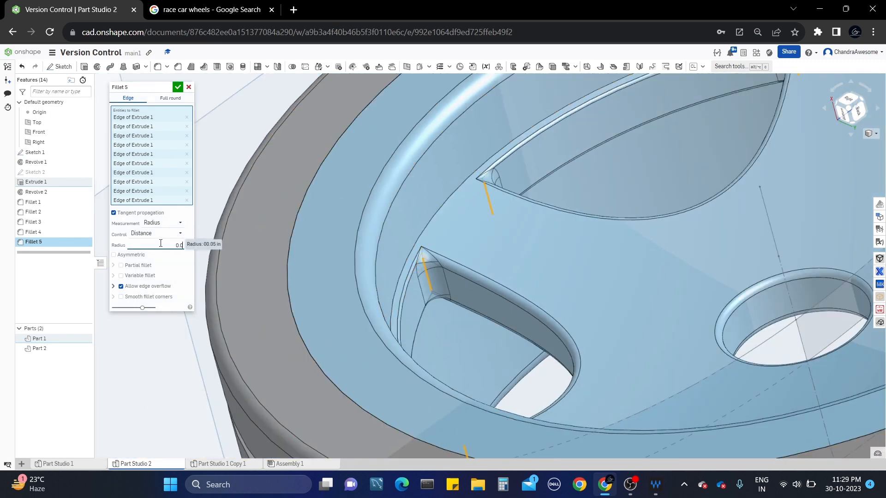
{"action": "key", "text": "Return"}
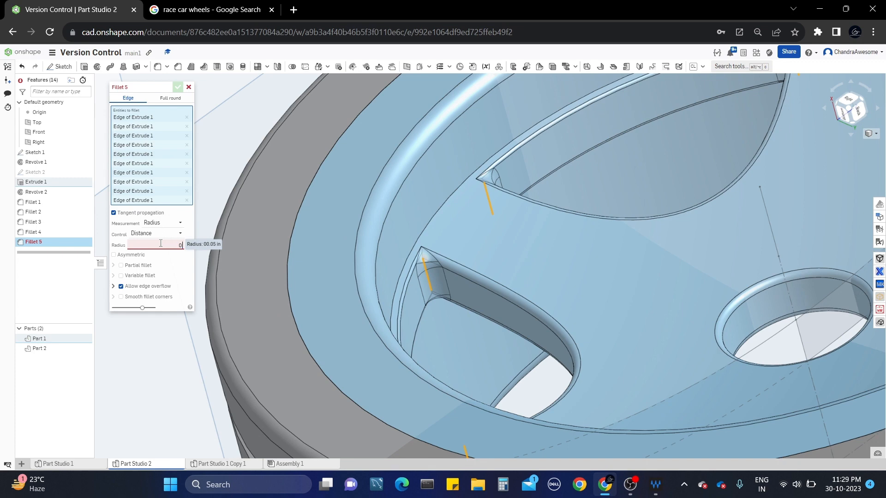
{"action": "type", "text": "0.03"}
{"action": "key", "text": "Return"}
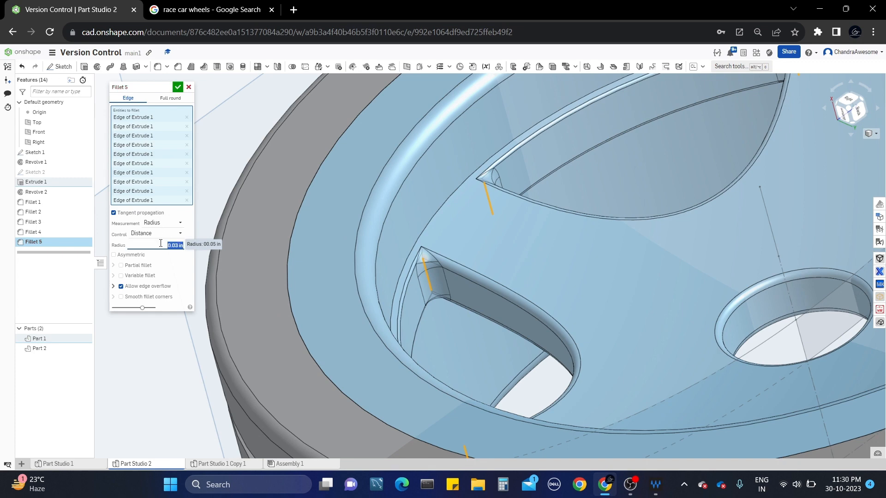
{"action": "scroll", "coordinate": [386, 230], "scroll_direction": "down", "scroll_amount": 4}
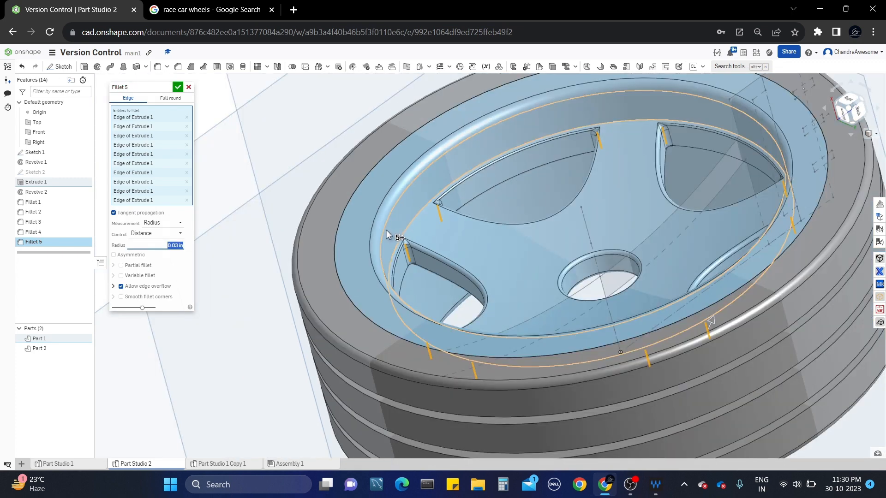
{"action": "right_click_drag", "start_coordinate": [386, 230], "coordinate": [394, 248]}
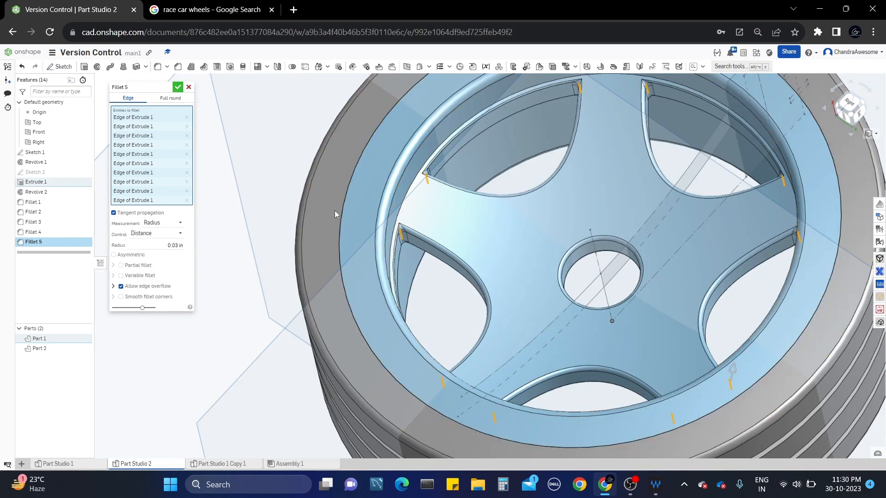
{"action": "left_click", "coordinate": [178, 88]}
{"action": "scroll", "coordinate": [480, 273], "scroll_direction": "down", "scroll_amount": 3}
{"action": "right_click_drag", "start_coordinate": [480, 273], "coordinate": [397, 278]}
{"action": "scroll", "coordinate": [461, 212], "scroll_direction": "up", "scroll_amount": 3}
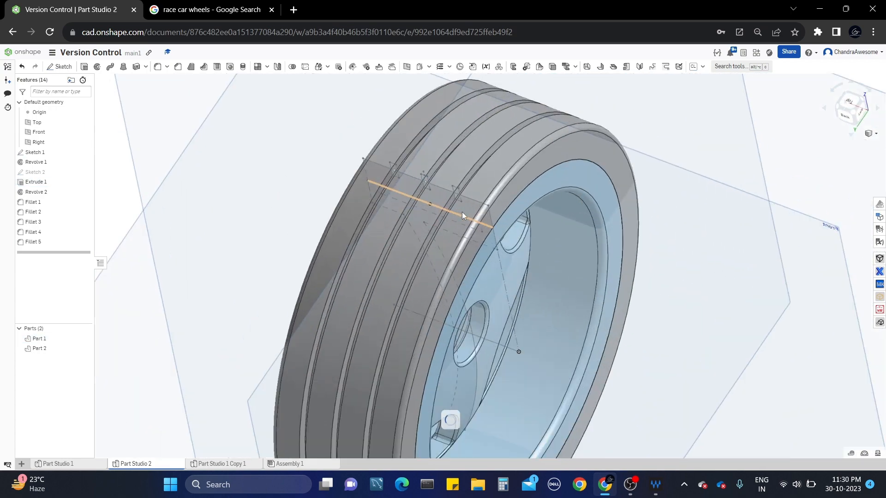
{"action": "right_click_drag", "start_coordinate": [461, 212], "coordinate": [464, 193]}
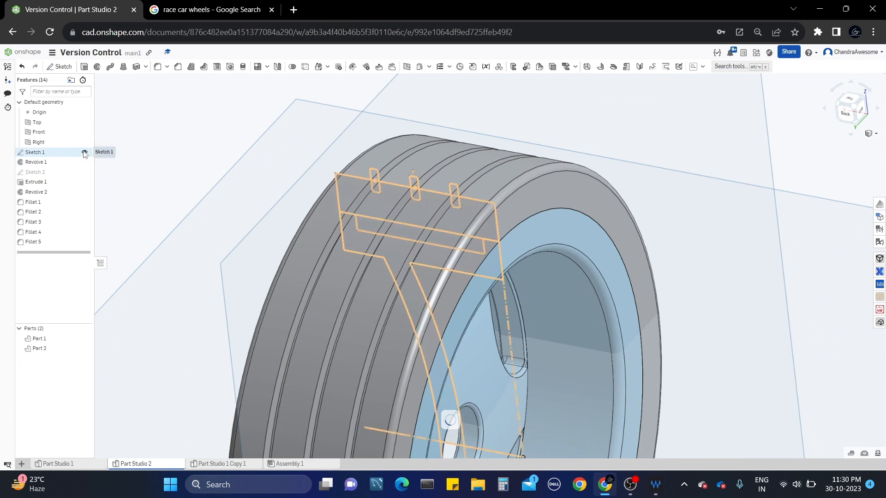
{"action": "scroll", "coordinate": [411, 203], "scroll_direction": "down", "scroll_amount": 3}
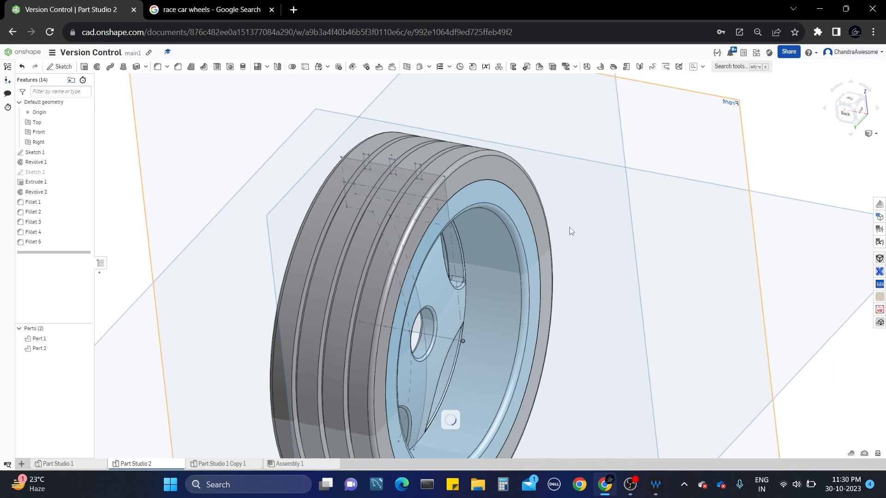
{"action": "scroll", "coordinate": [516, 173], "scroll_direction": "down", "scroll_amount": 5}
{"action": "right_click_drag", "start_coordinate": [513, 172], "coordinate": [591, 174]}
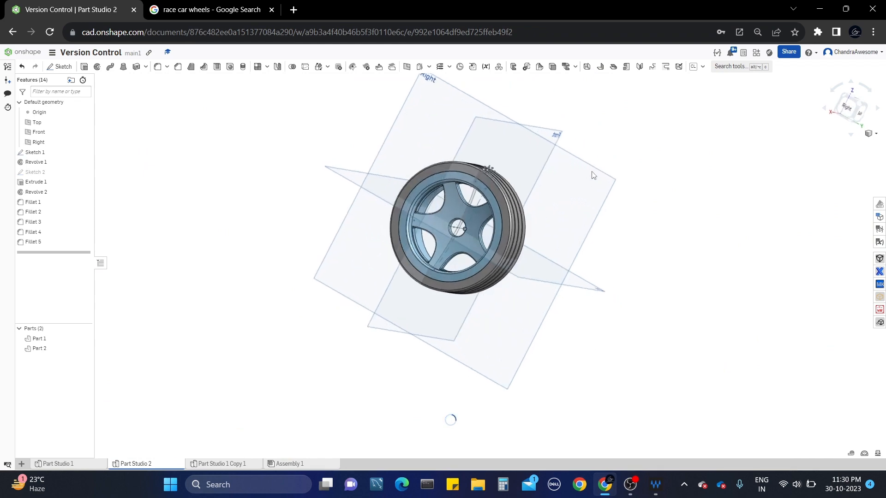
{"action": "scroll", "coordinate": [492, 212], "scroll_direction": "up", "scroll_amount": 5}
{"action": "left_click", "coordinate": [252, 9]}
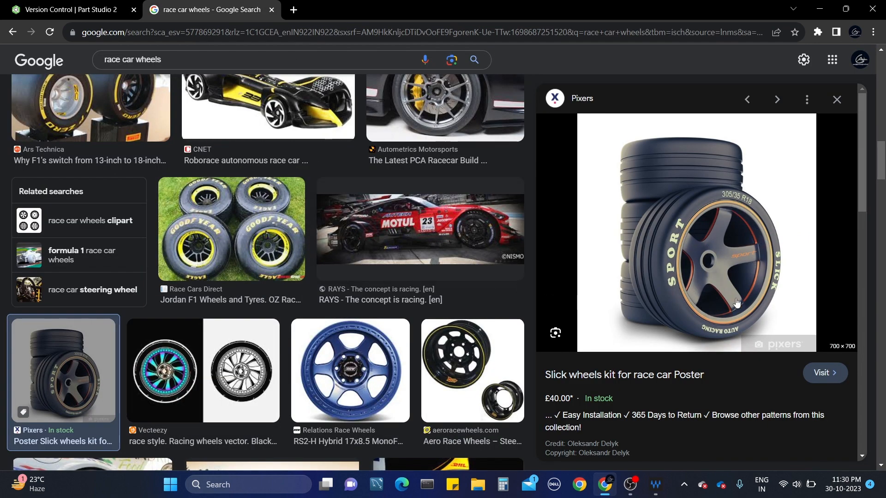
{"action": "left_click", "coordinate": [115, 8]}
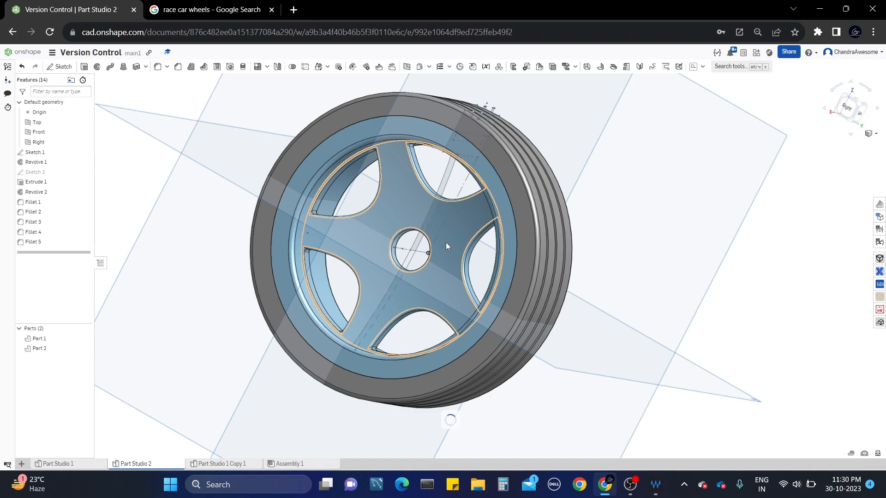
{"action": "scroll", "coordinate": [578, 242], "scroll_direction": "up", "scroll_amount": 3}
{"action": "scroll", "coordinate": [581, 242], "scroll_direction": "down", "scroll_amount": 4}
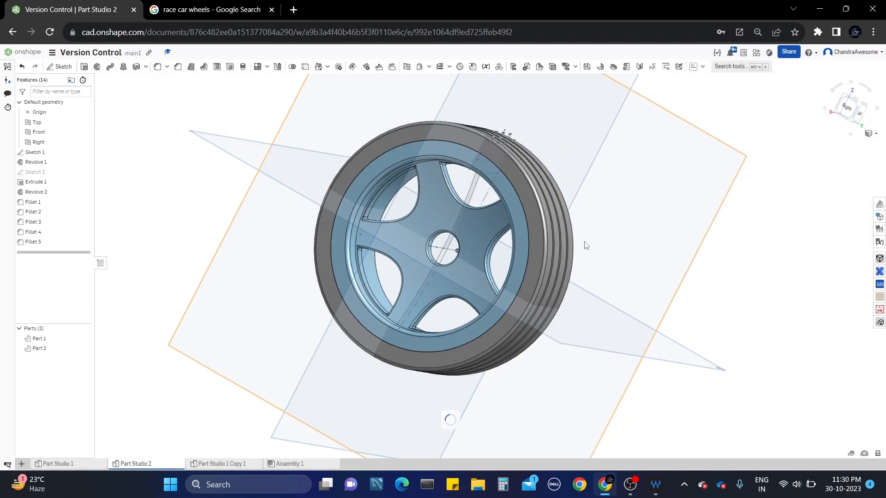
{"action": "right_click_drag", "start_coordinate": [566, 246], "coordinate": [327, 276]}
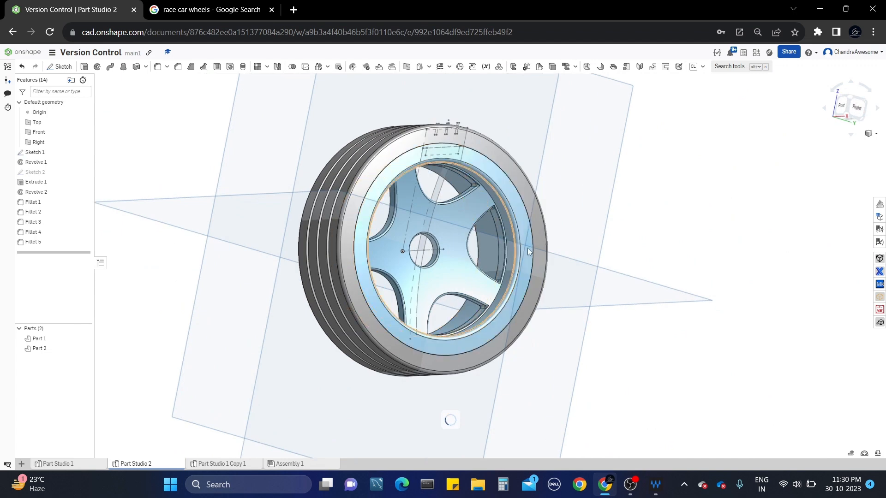
{"action": "scroll", "coordinate": [568, 247], "scroll_direction": "up", "scroll_amount": 2}
{"action": "scroll", "coordinate": [562, 243], "scroll_direction": "down", "scroll_amount": 2}
{"action": "right_click_drag", "start_coordinate": [563, 243], "coordinate": [522, 235]}
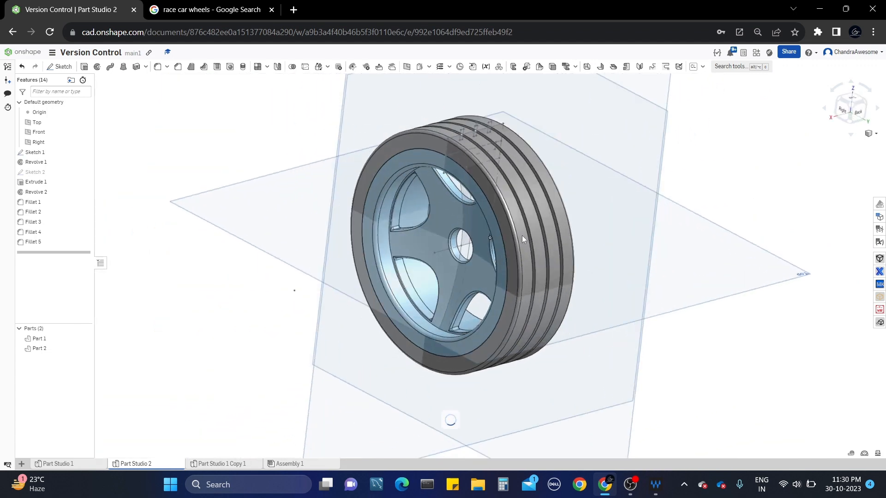
{"action": "scroll", "coordinate": [541, 223], "scroll_direction": "up", "scroll_amount": 3}
{"action": "scroll", "coordinate": [553, 224], "scroll_direction": "down", "scroll_amount": 3}
{"action": "middle_click_drag", "start_coordinate": [552, 224], "coordinate": [514, 239]}
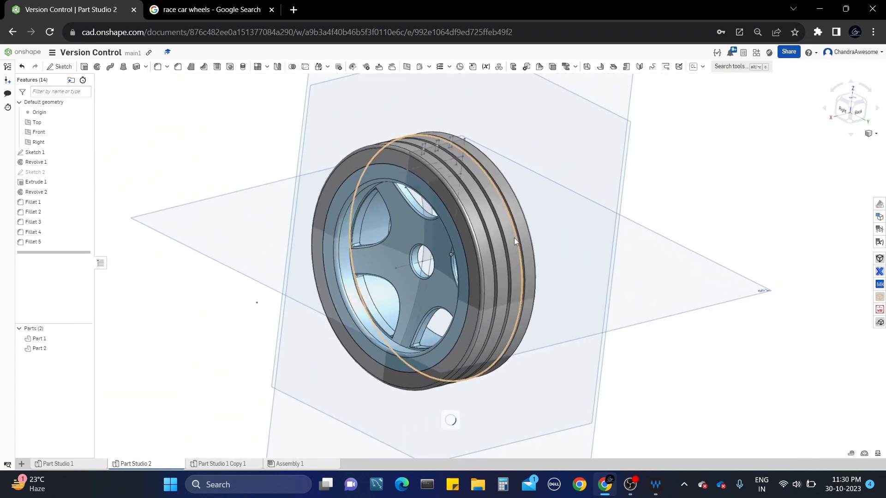
{"action": "scroll", "coordinate": [514, 237], "scroll_direction": "up", "scroll_amount": 3}
{"action": "scroll", "coordinate": [515, 238], "scroll_direction": "down", "scroll_amount": 3}
{"action": "right_click_drag", "start_coordinate": [493, 233], "coordinate": [477, 251]}
{"action": "scroll", "coordinate": [470, 248], "scroll_direction": "up", "scroll_amount": 2}
{"action": "scroll", "coordinate": [520, 200], "scroll_direction": "up", "scroll_amount": 3}
{"action": "scroll", "coordinate": [520, 201], "scroll_direction": "down", "scroll_amount": 3}
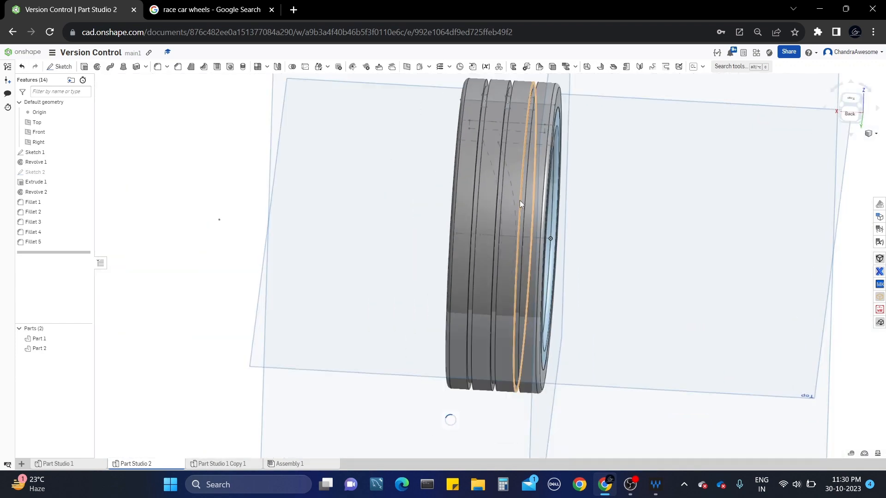
{"action": "right_click_drag", "start_coordinate": [520, 200], "coordinate": [394, 193]}
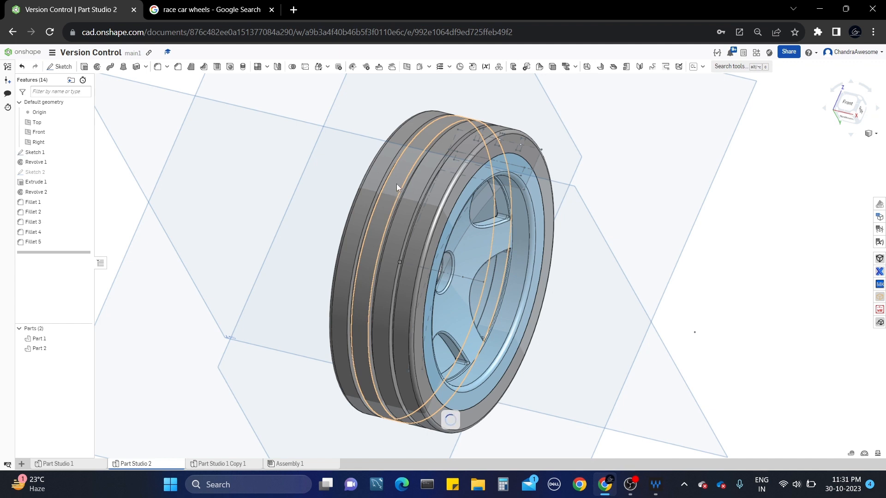
{"action": "left_click", "coordinate": [50, 32]}
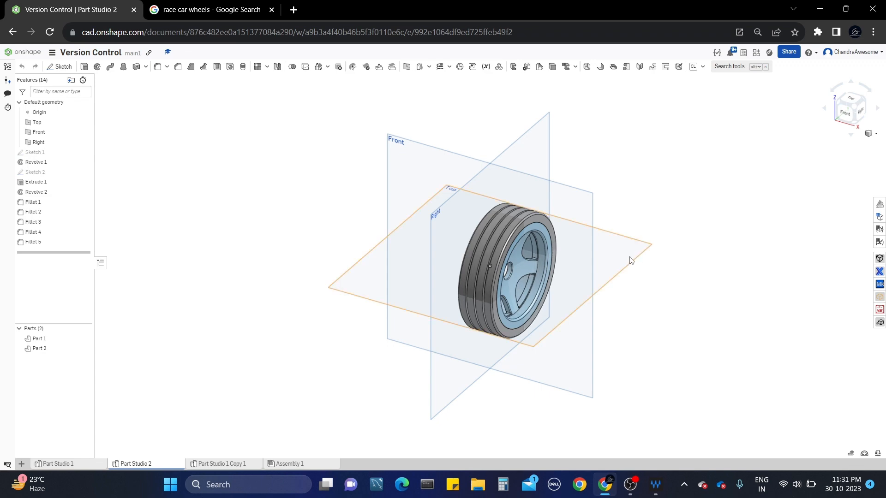
{"action": "scroll", "coordinate": [532, 259], "scroll_direction": "up", "scroll_amount": 5}
{"action": "mouse_move", "coordinate": [607, 226]}
{"action": "right_mouse_down"}
{"action": "mouse_move", "coordinate": [585, 234]}
{"action": "mouse_move", "coordinate": [596, 233]}
{"action": "right_mouse_up"}
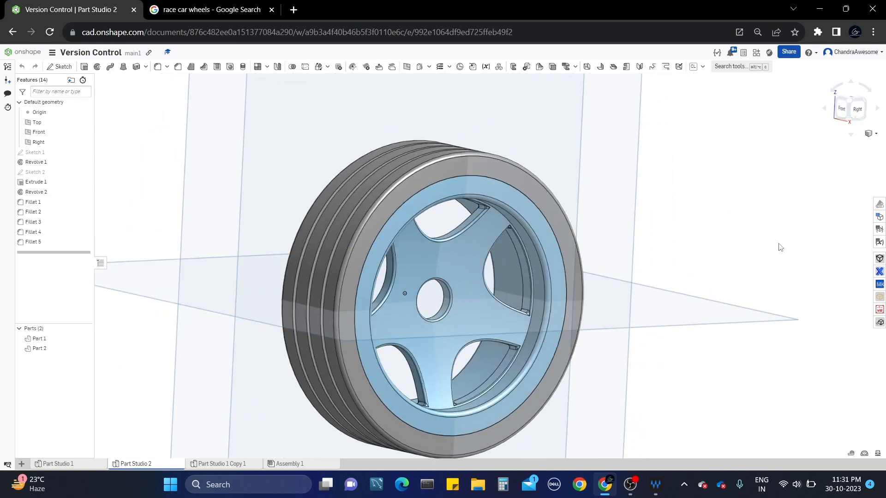
Create a List configuration input in Part Studio 2 and add a Wheel-Height row under Default.
{"action": "left_click", "coordinate": [881, 218]}
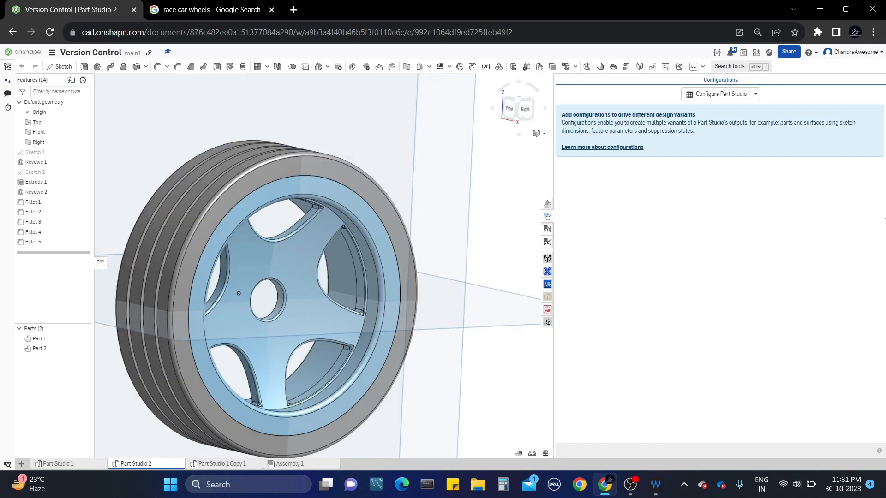
{"action": "left_click", "coordinate": [756, 95]}
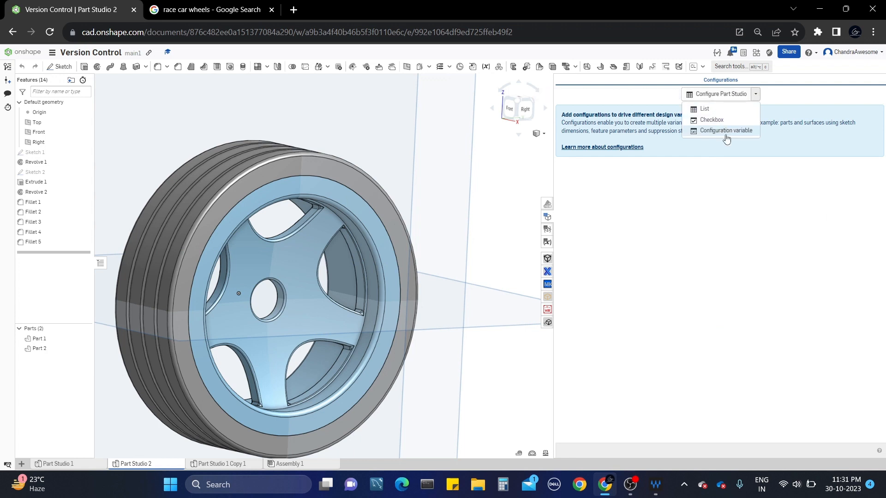
{"action": "left_click", "coordinate": [719, 113]}
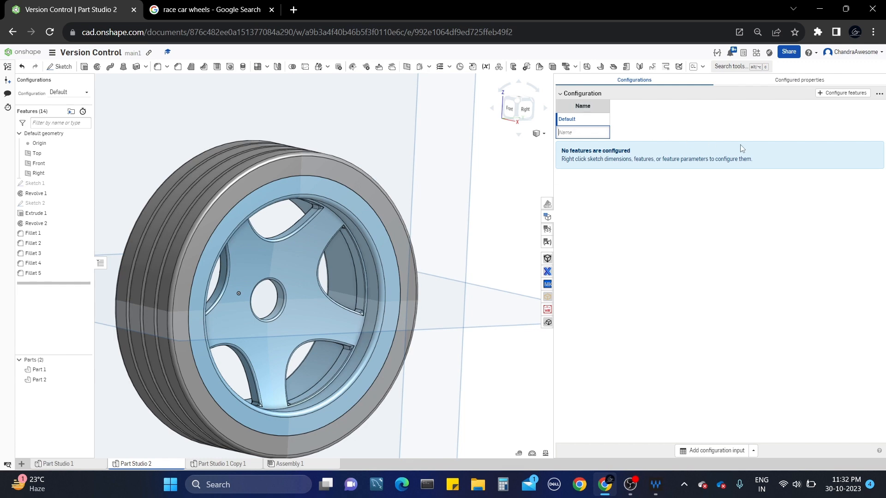
{"action": "scroll", "coordinate": [383, 142], "scroll_direction": "down", "scroll_amount": 3}
{"action": "scroll", "coordinate": [348, 201], "scroll_direction": "up", "scroll_amount": 5}
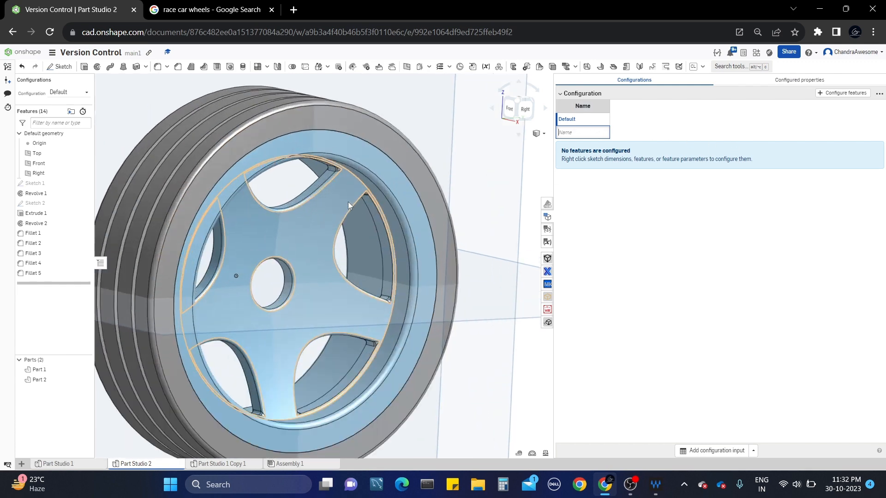
{"action": "scroll", "coordinate": [349, 201], "scroll_direction": "down", "scroll_amount": 3}
{"action": "right_click_drag", "start_coordinate": [350, 201], "coordinate": [372, 222]}
{"action": "scroll", "coordinate": [422, 222], "scroll_direction": "up", "scroll_amount": 3}
{"action": "scroll", "coordinate": [372, 222], "scroll_direction": "up", "scroll_amount": 3}
{"action": "scroll", "coordinate": [321, 237], "scroll_direction": "down", "scroll_amount": 5}
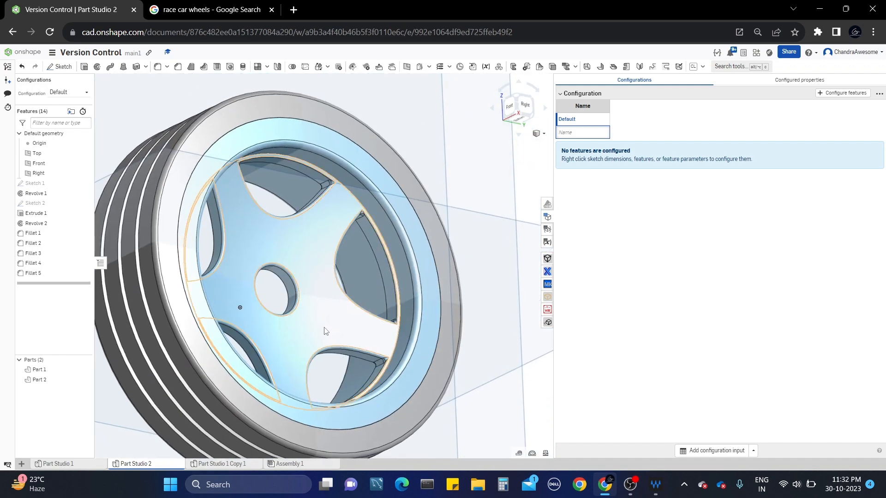
{"action": "right_click_drag", "start_coordinate": [337, 340], "coordinate": [258, 198]}
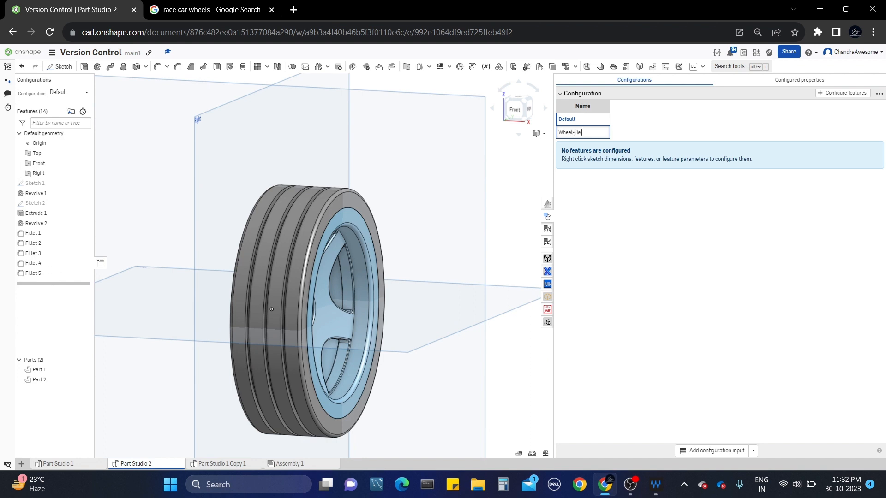
{"action": "key", "text": "Return"}
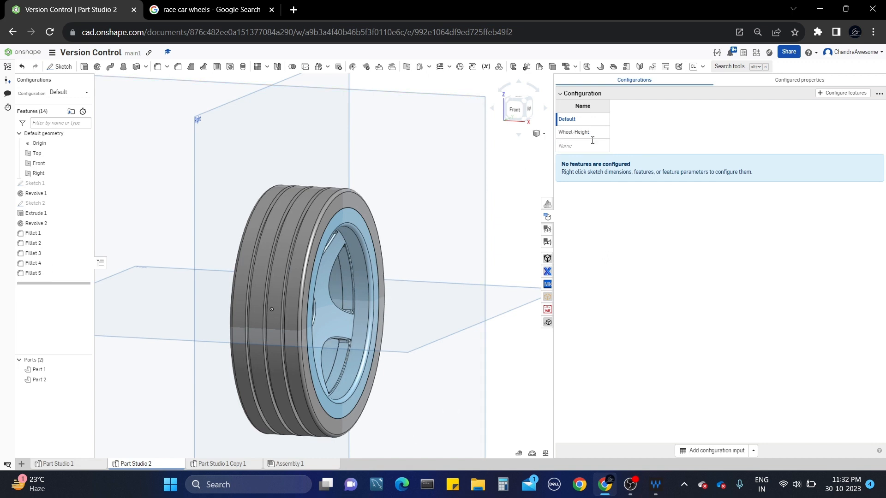
{"action": "left_click", "coordinate": [597, 131]}
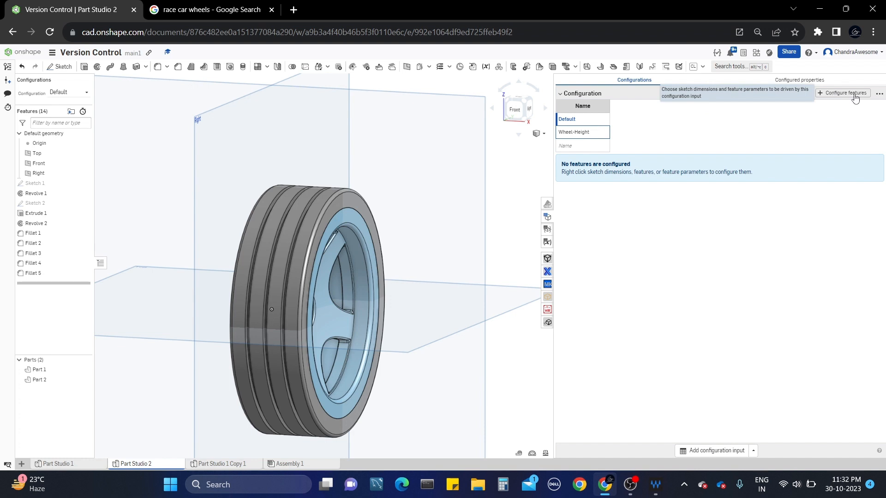
Show Sketch 1 and make its 1.4 in height dimension a configured Distance column.
{"action": "left_click", "coordinate": [831, 94]}
{"action": "scroll", "coordinate": [334, 219], "scroll_direction": "up", "scroll_amount": 3}
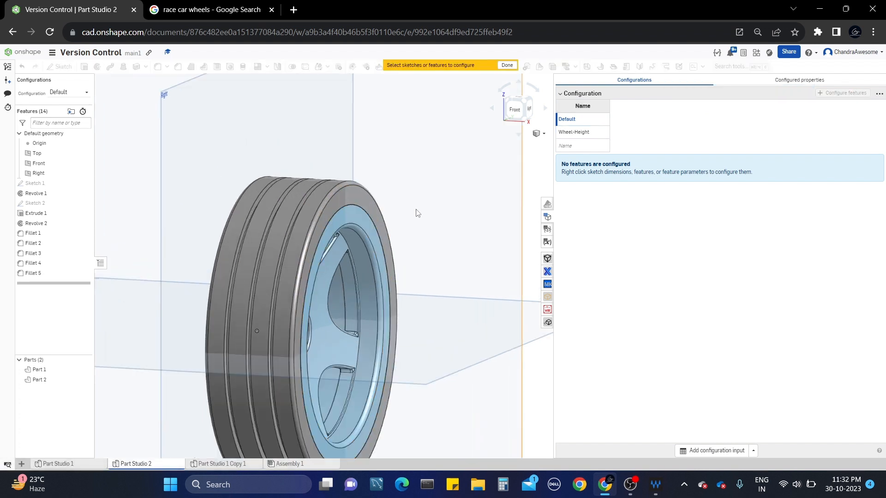
{"action": "left_click", "coordinate": [84, 184]}
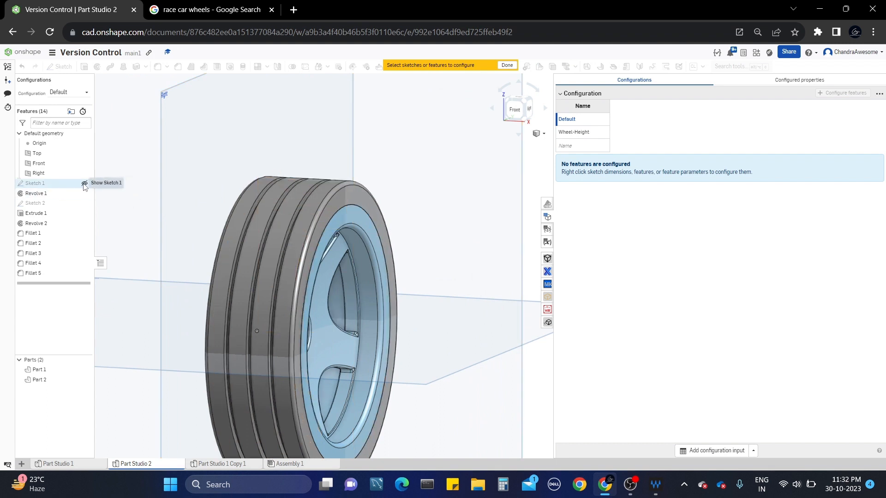
{"action": "left_click", "coordinate": [61, 187]}
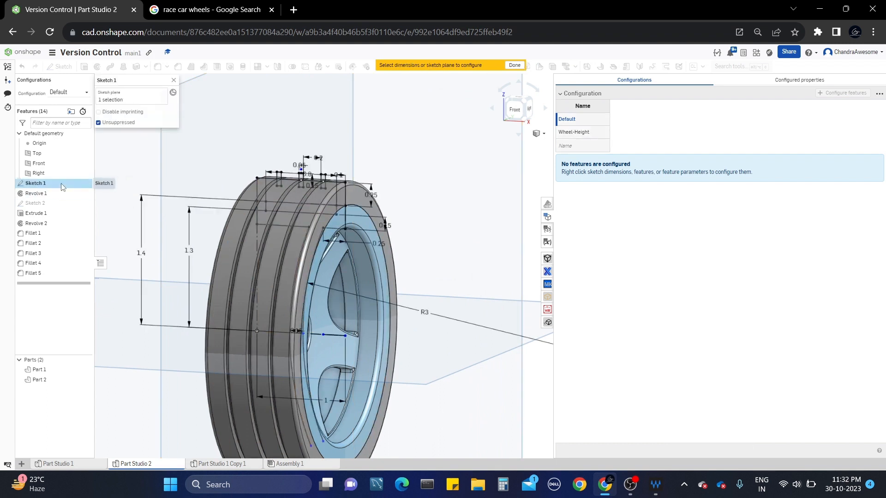
{"action": "scroll", "coordinate": [316, 199], "scroll_direction": "up", "scroll_amount": 2}
{"action": "scroll", "coordinate": [317, 199], "scroll_direction": "down", "scroll_amount": 3}
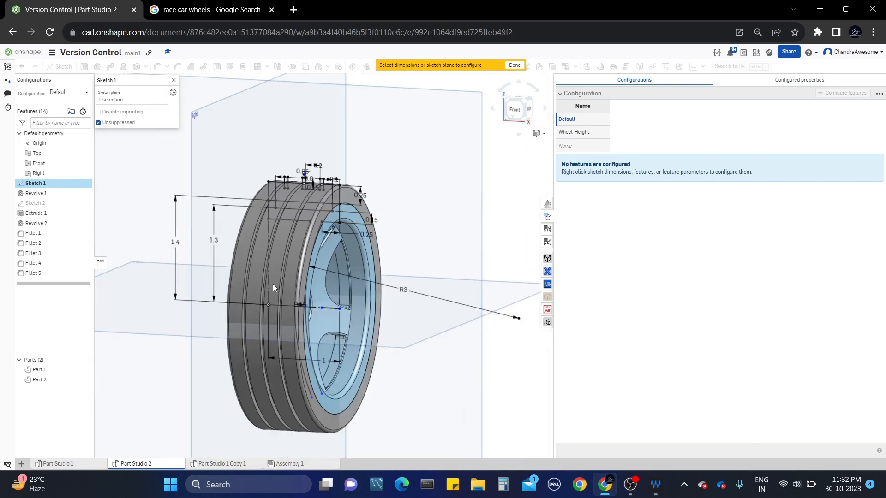
{"action": "right_click_drag", "start_coordinate": [272, 284], "coordinate": [301, 229]}
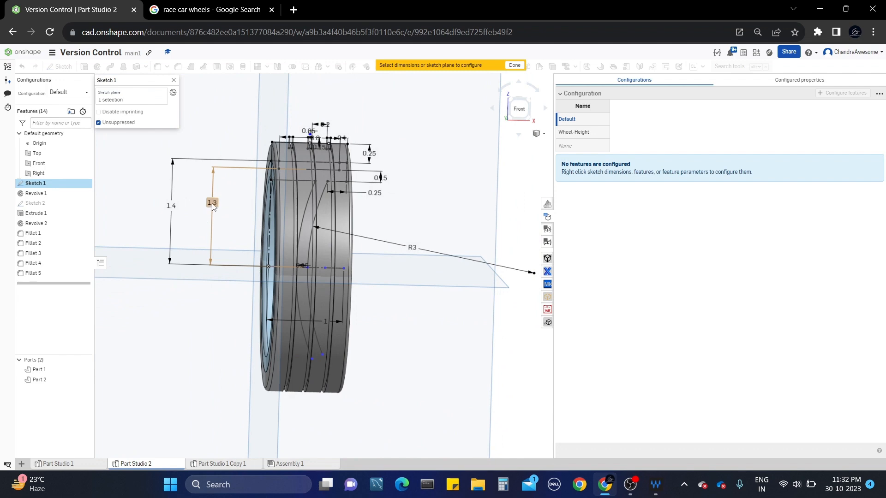
{"action": "scroll", "coordinate": [383, 233], "scroll_direction": "up", "scroll_amount": 3}
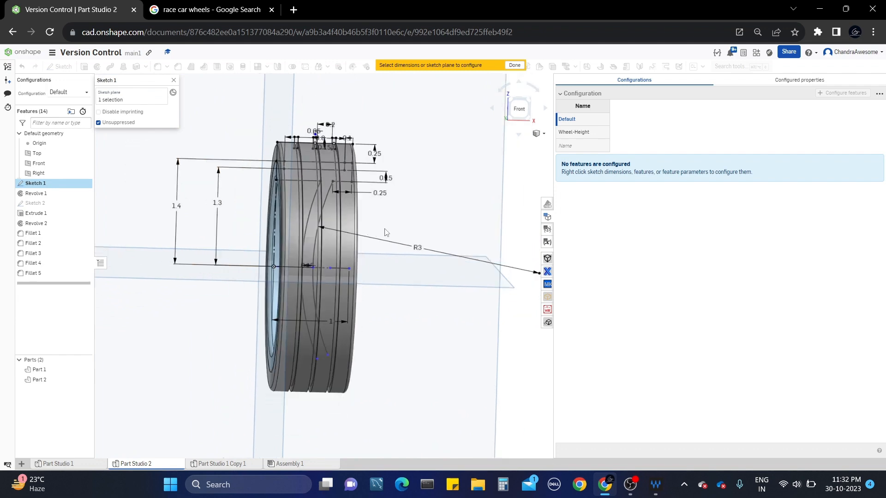
{"action": "left_click", "coordinate": [518, 109]}
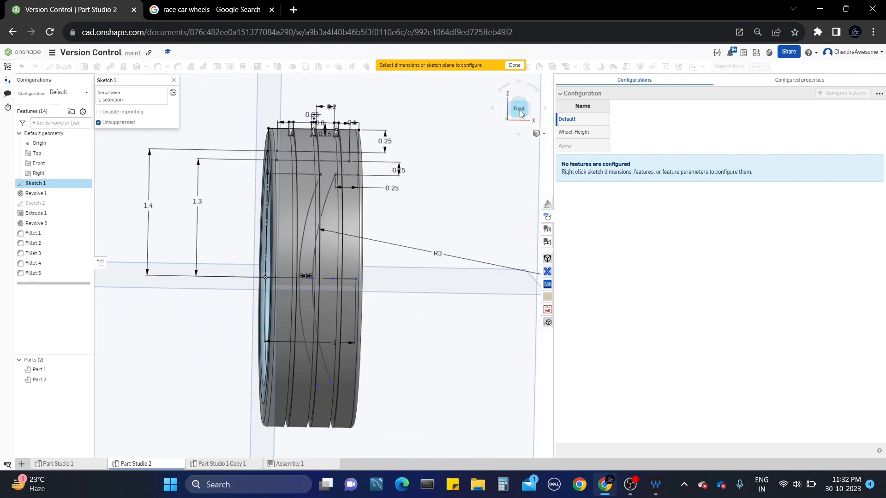
{"action": "scroll", "coordinate": [443, 195], "scroll_direction": "up", "scroll_amount": 2}
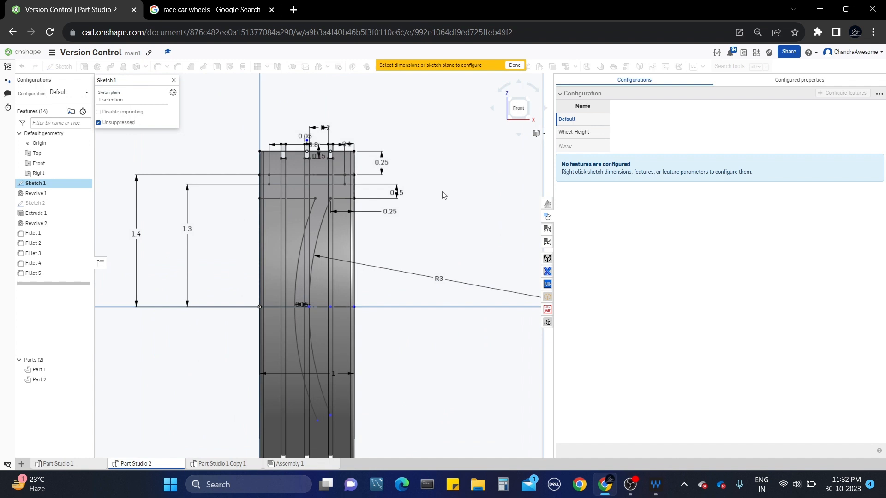
{"action": "left_click", "coordinate": [135, 235]}
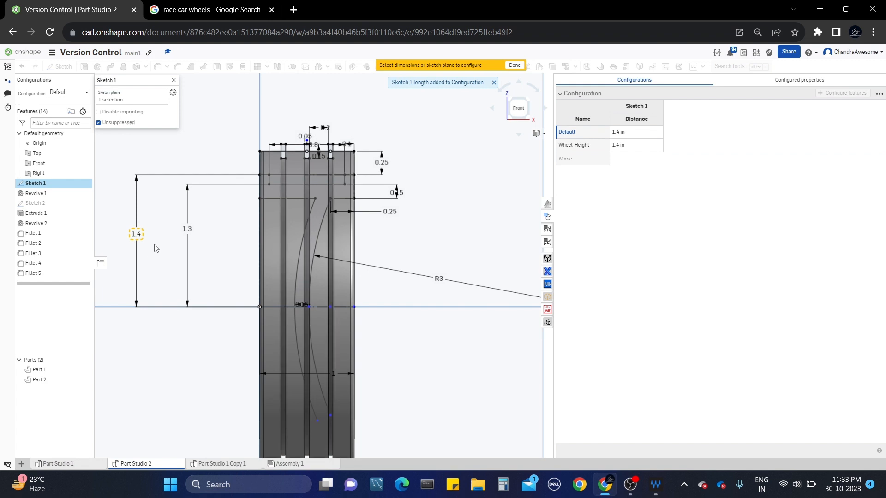
{"action": "left_click", "coordinate": [514, 65]}
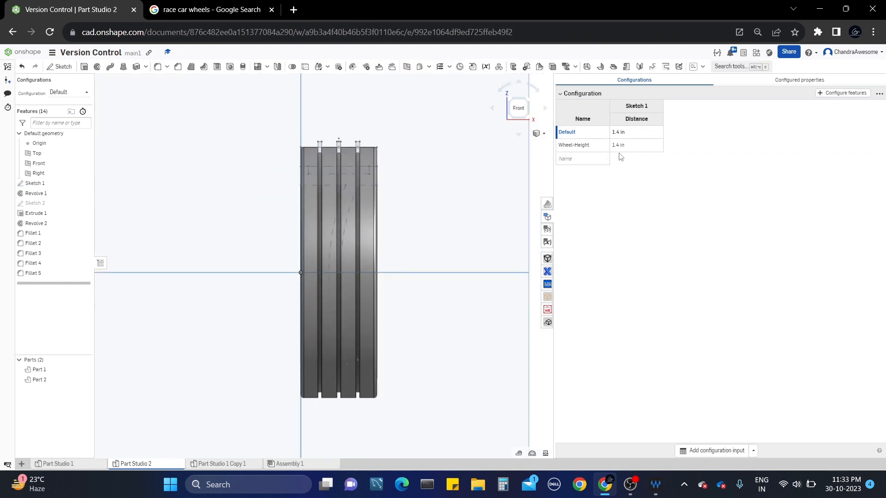
{"action": "left_click", "coordinate": [588, 148]}
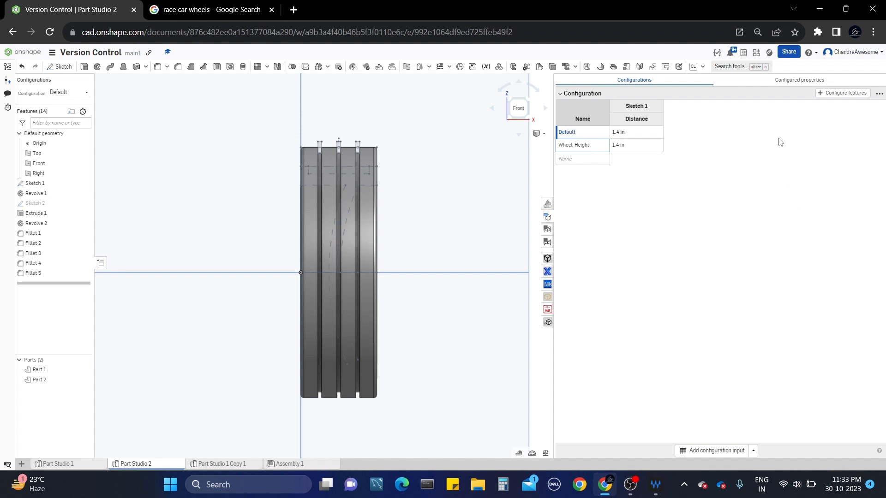
Make Sketch 1's 1 in length dimension a configured Length column.
{"action": "left_click", "coordinate": [819, 95]}
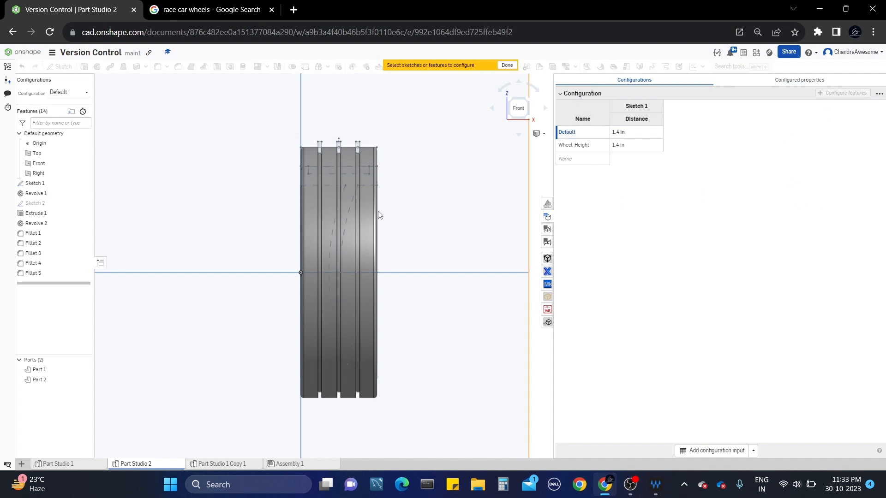
{"action": "right_click_drag", "start_coordinate": [278, 273], "coordinate": [246, 282]}
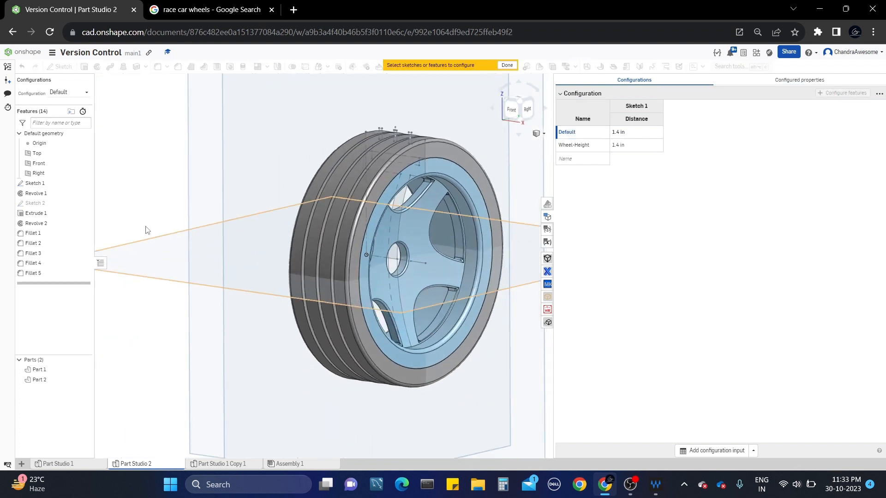
{"action": "left_click", "coordinate": [74, 185]}
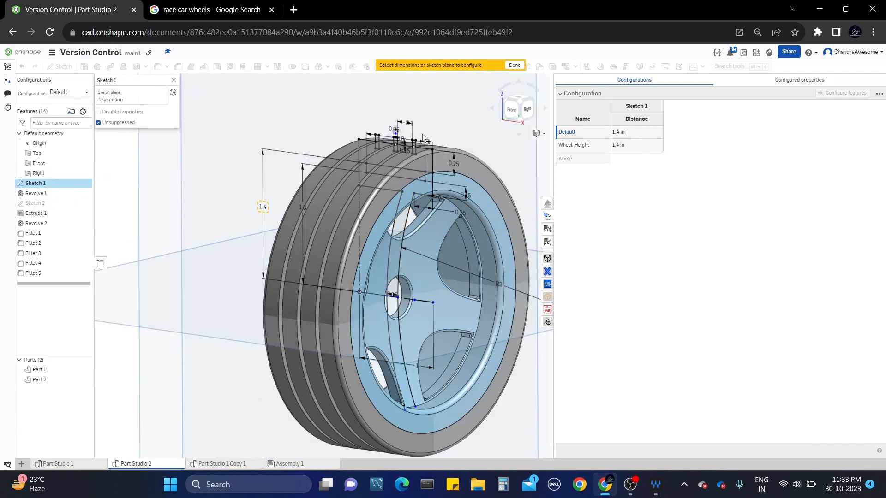
{"action": "mouse_move", "coordinate": [360, 113]}
{"action": "right_mouse_down"}
{"action": "mouse_move", "coordinate": [369, 116]}
{"action": "mouse_move", "coordinate": [360, 116]}
{"action": "right_mouse_up"}
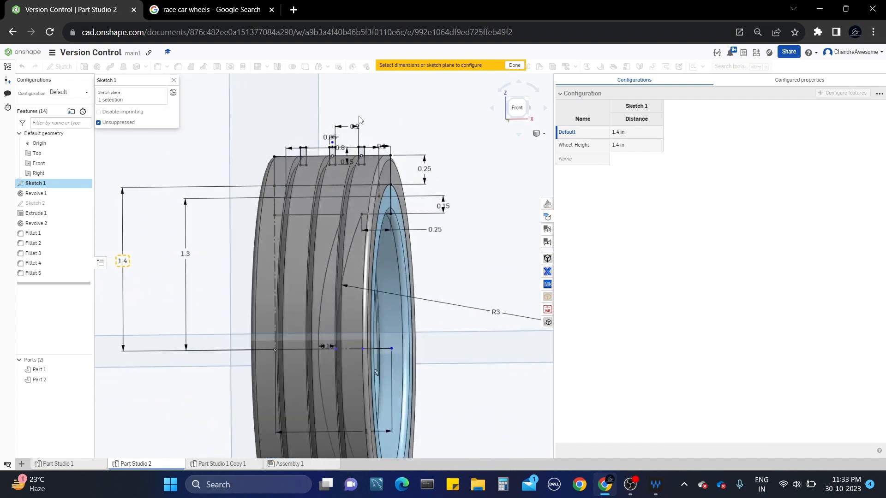
{"action": "scroll", "coordinate": [360, 116], "scroll_direction": "down", "scroll_amount": 3}
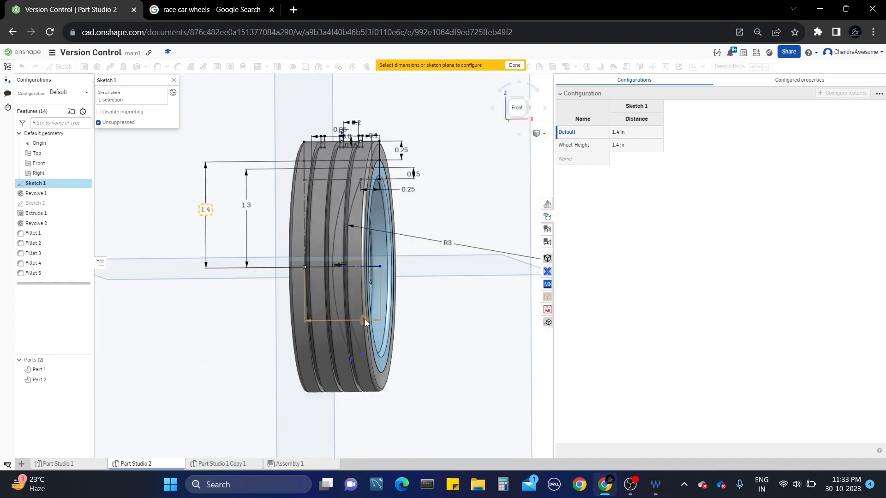
{"action": "right_click_drag", "start_coordinate": [365, 317], "coordinate": [347, 306]}
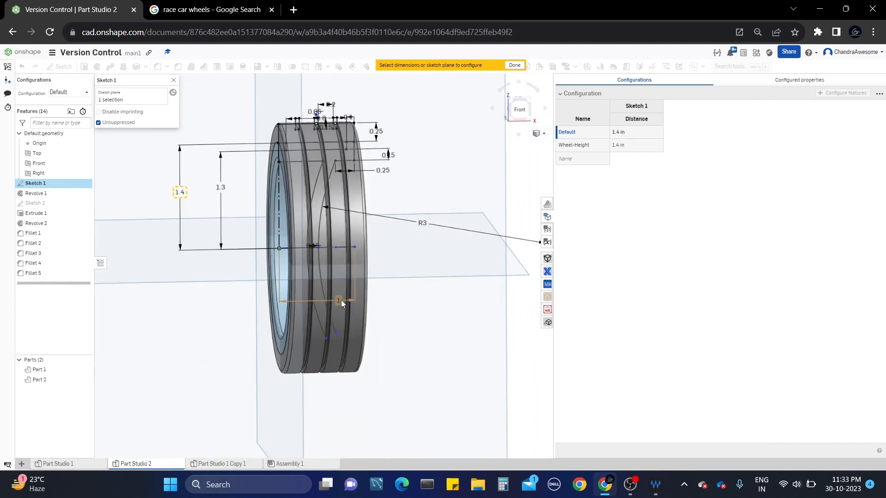
{"action": "left_click", "coordinate": [341, 300]}
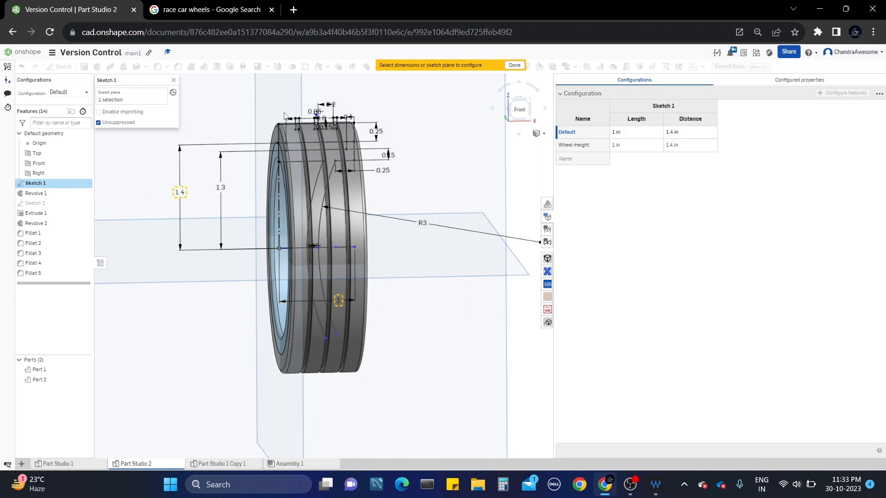
{"action": "left_click", "coordinate": [519, 67]}
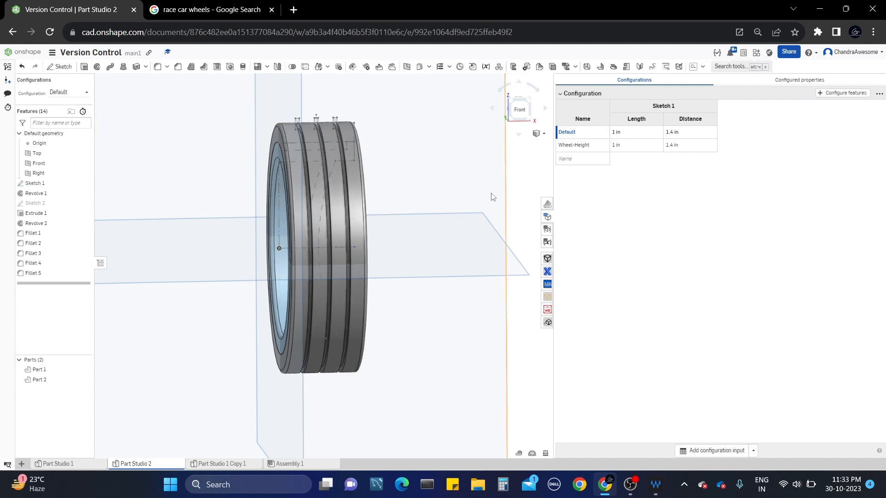
Turn the wheel to an isometric view and hide Sketch 1 with its eye icon.
{"action": "middle_click_drag", "start_coordinate": [386, 233], "coordinate": [363, 239]}
{"action": "right_click_drag", "start_coordinate": [363, 240], "coordinate": [320, 264]}
{"action": "middle_click_drag", "start_coordinate": [466, 207], "coordinate": [447, 200]}
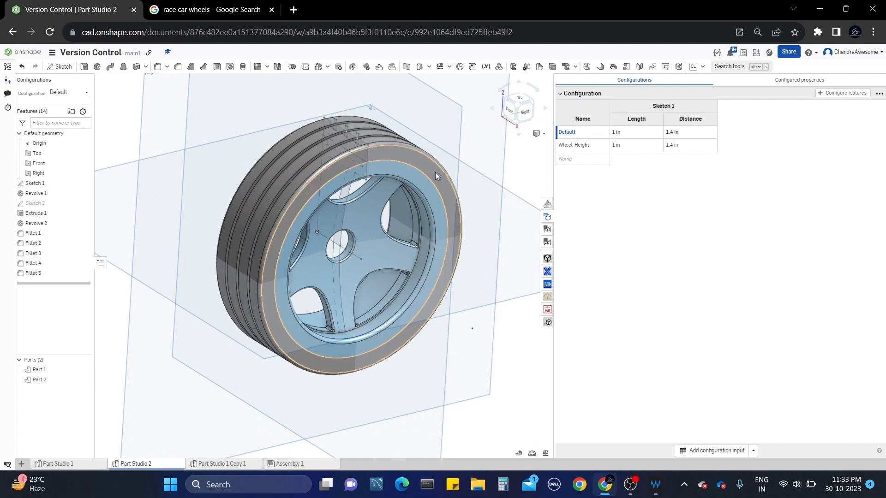
{"action": "right_click_drag", "start_coordinate": [436, 172], "coordinate": [421, 177]}
{"action": "scroll", "coordinate": [393, 176], "scroll_direction": "up", "scroll_amount": 2}
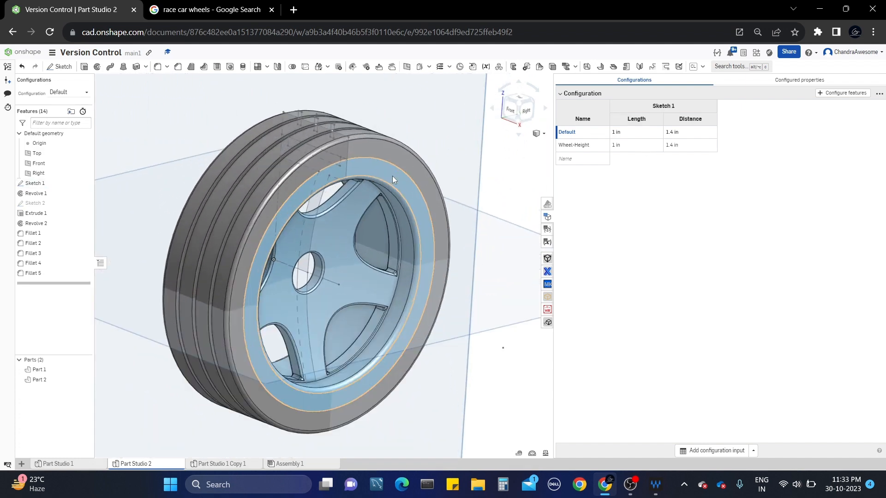
{"action": "middle_click_drag", "start_coordinate": [393, 176], "coordinate": [374, 196]}
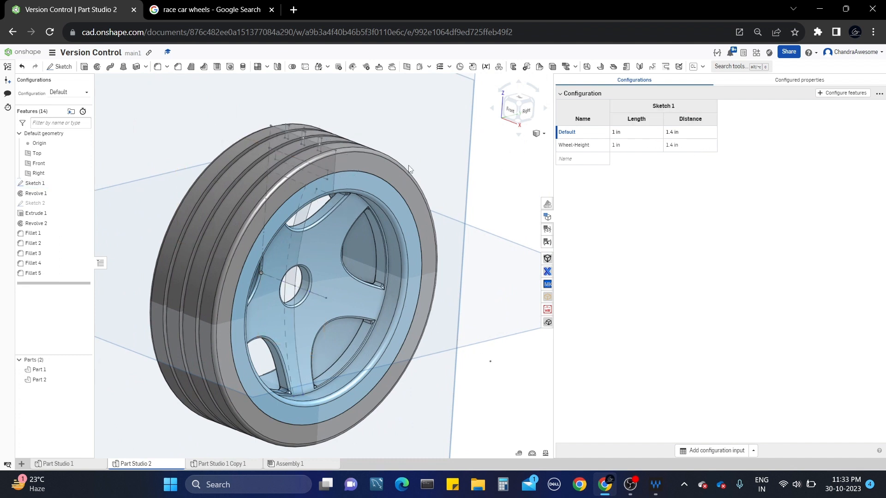
{"action": "left_click", "coordinate": [84, 183]}
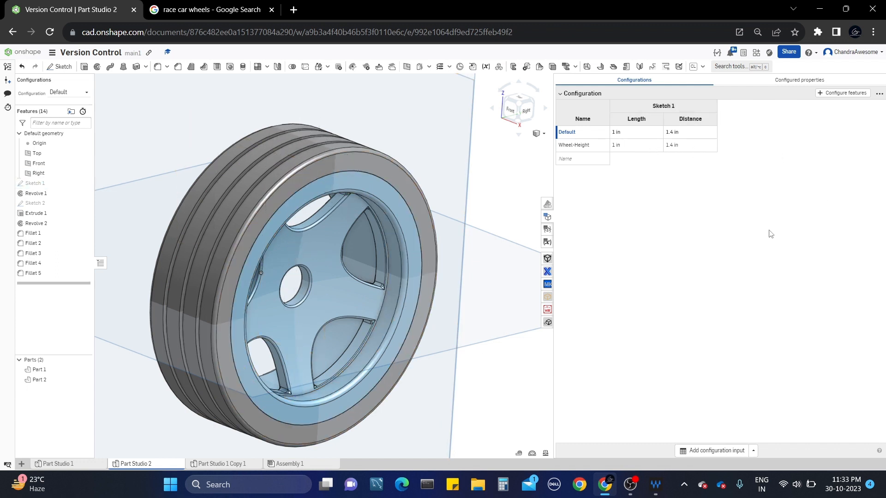
Duplicate the Wheel-Height row and strip 'Copy of' from the copy's name.
{"action": "right_click", "coordinate": [602, 150]}
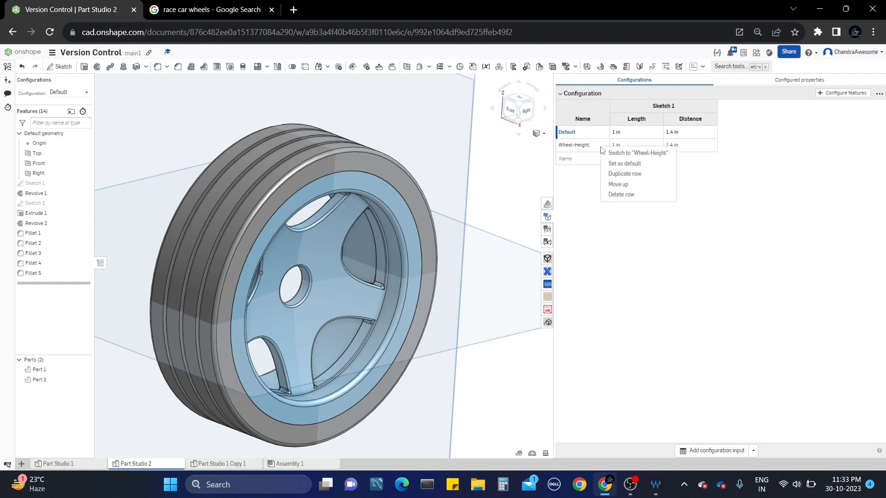
{"action": "left_click", "coordinate": [632, 174]}
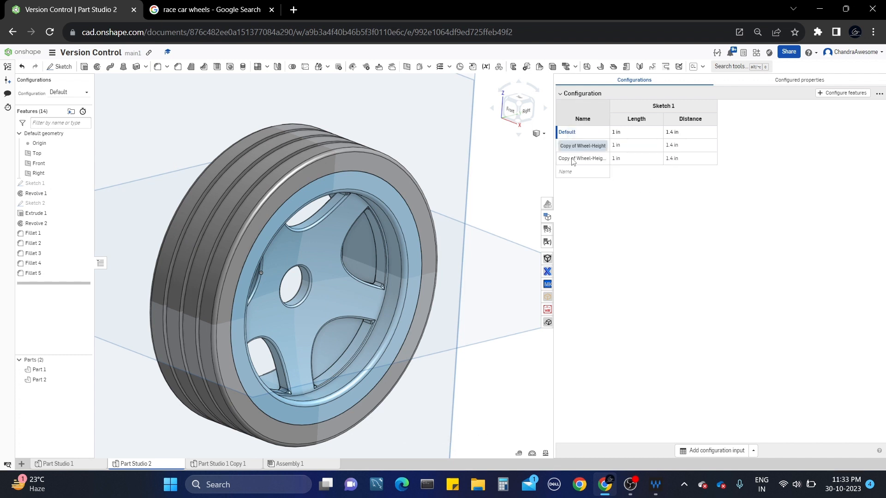
{"action": "double_click", "coordinate": [574, 158]}
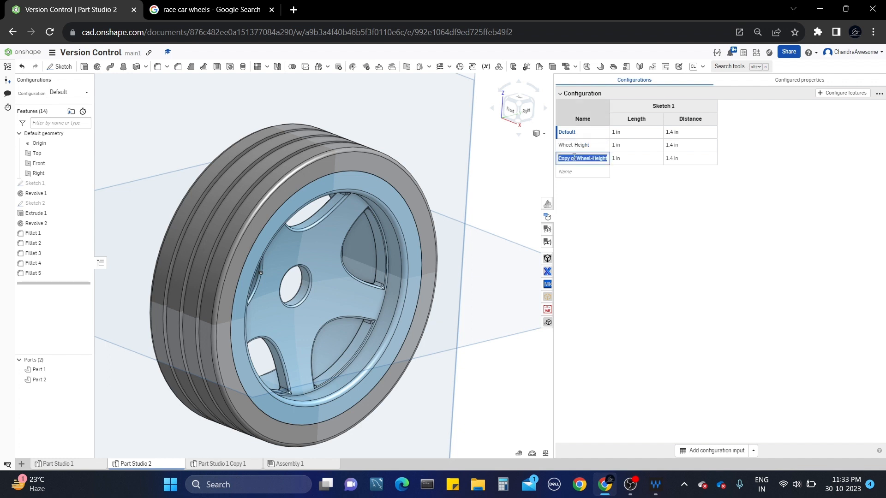
{"action": "left_click", "coordinate": [577, 158]}
{"action": "key", "text": "BackSpace"}
{"action": "key", "text": "BackSpace"}
{"action": "key", "text": "BackSpace"}
{"action": "key", "text": "BackSpace"}
{"action": "key", "text": "BackSpace"}
{"action": "key", "text": "BackSpace"}
{"action": "key", "text": "BackSpace"}
{"action": "key", "text": "BackSpace"}
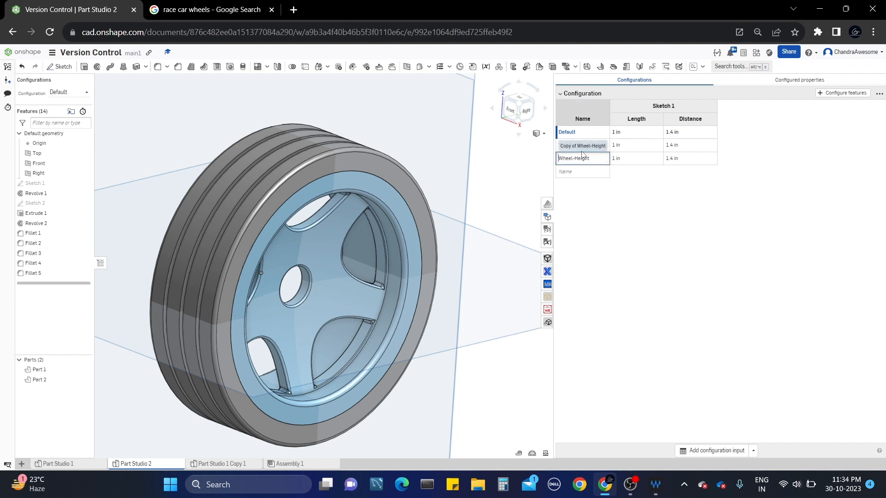
Retype the second and third row names as Wheel-1 and Wheel-2.
{"action": "double_click", "coordinate": [594, 145]}
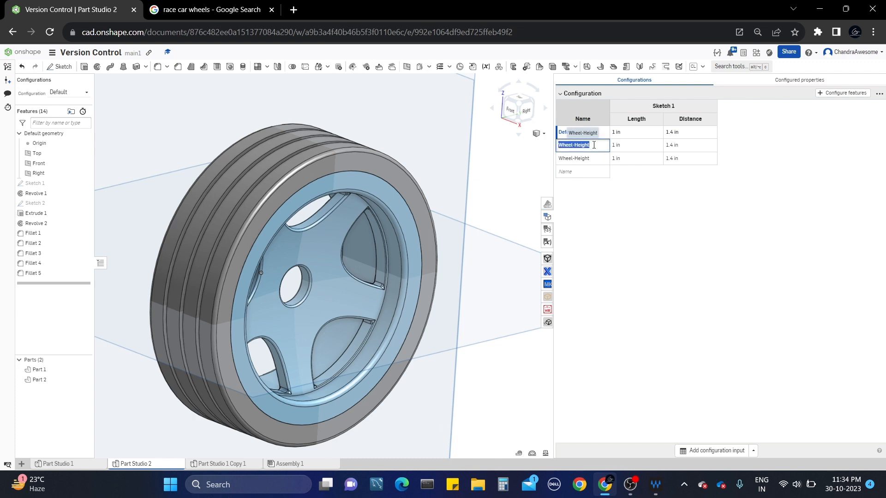
{"action": "left_click", "coordinate": [597, 145]}
{"action": "double_click", "coordinate": [595, 158]}
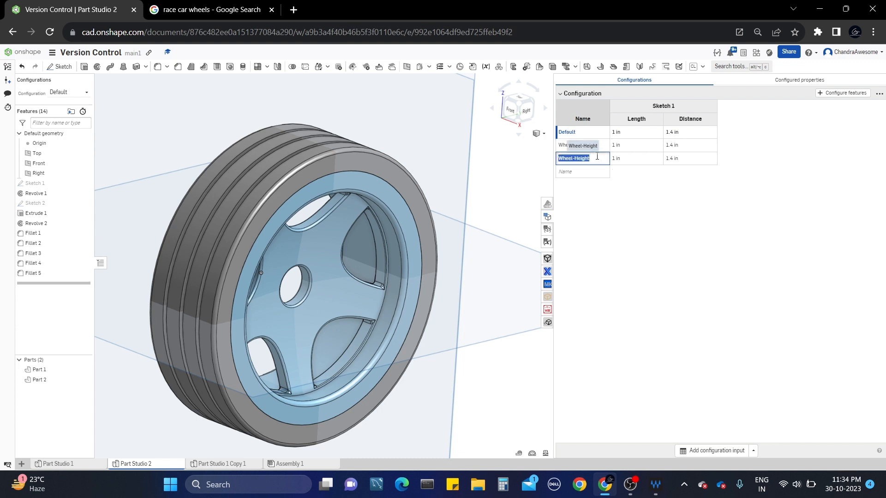
{"action": "left_click", "coordinate": [597, 157]}
{"action": "left_click", "coordinate": [627, 218]}
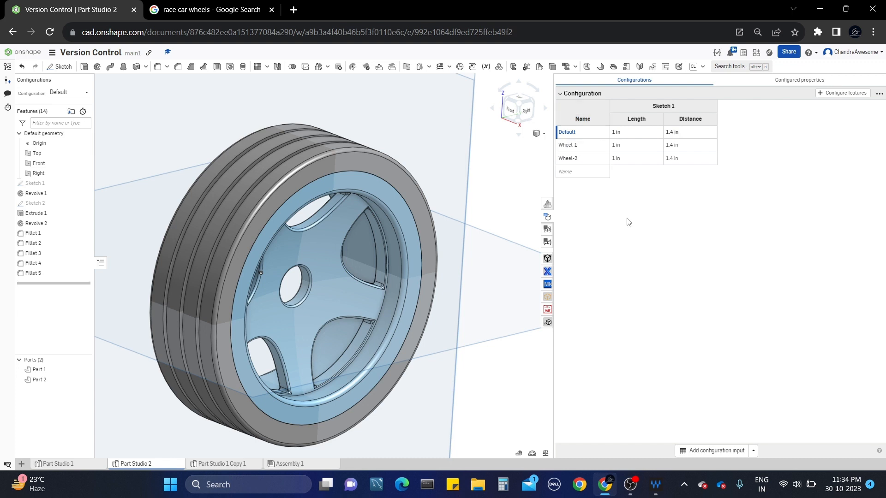
Enter Length 1.5 and Distance 1.8 in the table cells, leaving Wheel-2 at those values.
{"action": "double_click", "coordinate": [632, 145]}
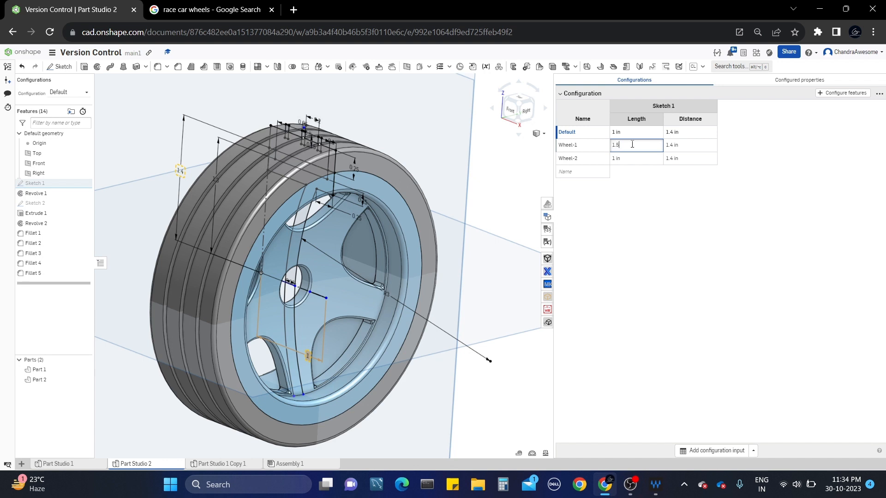
{"action": "key", "text": "Return"}
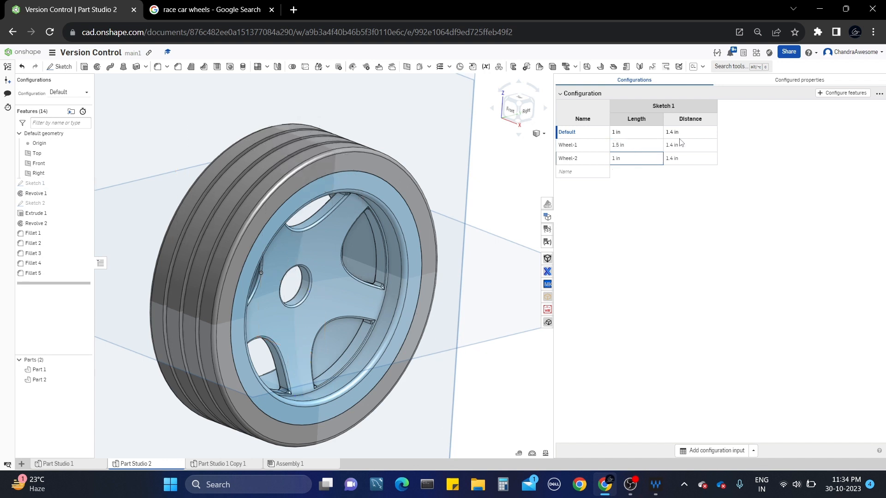
{"action": "double_click", "coordinate": [681, 146]}
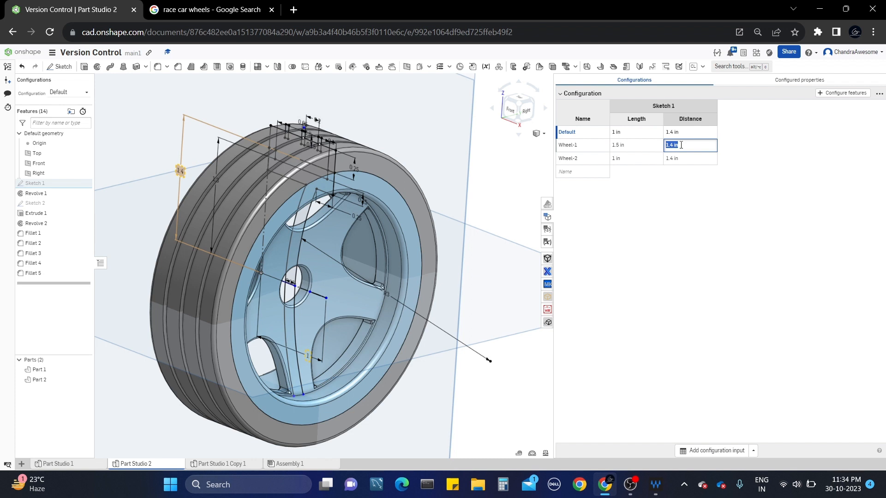
{"action": "type", "text": "1.8"}
{"action": "key", "text": "Return"}
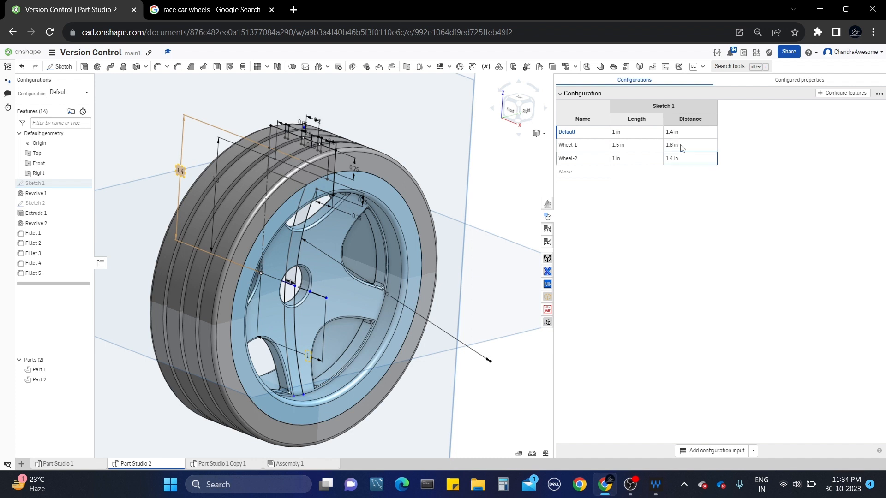
{"action": "left_click", "coordinate": [664, 217]}
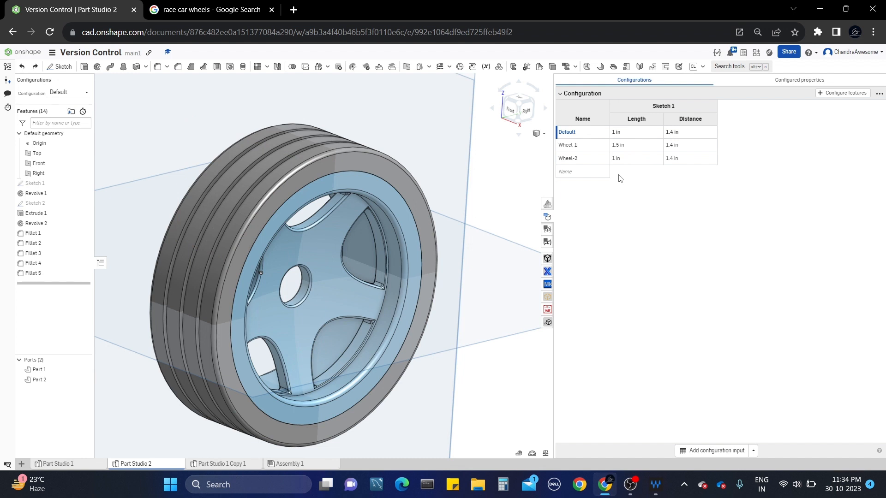
{"action": "double_click", "coordinate": [632, 156]}
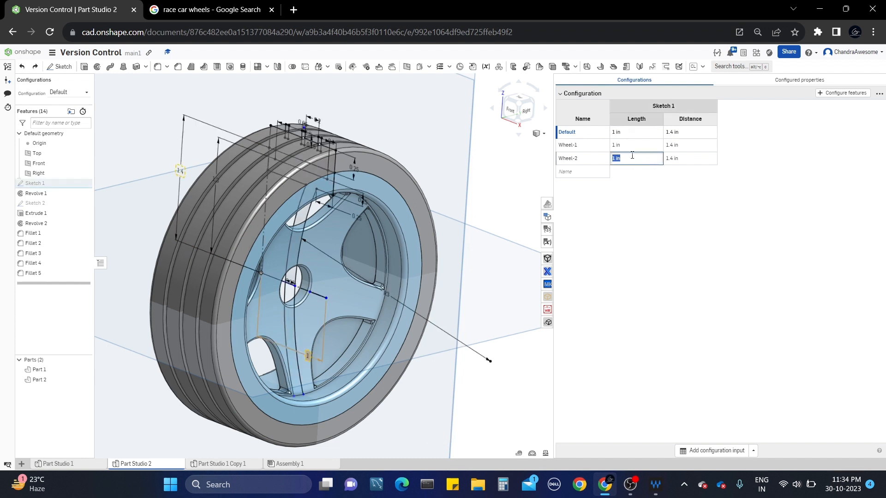
{"action": "type", "text": "1.5"}
{"action": "double_click", "coordinate": [693, 159]}
{"action": "type", "text": "1"}
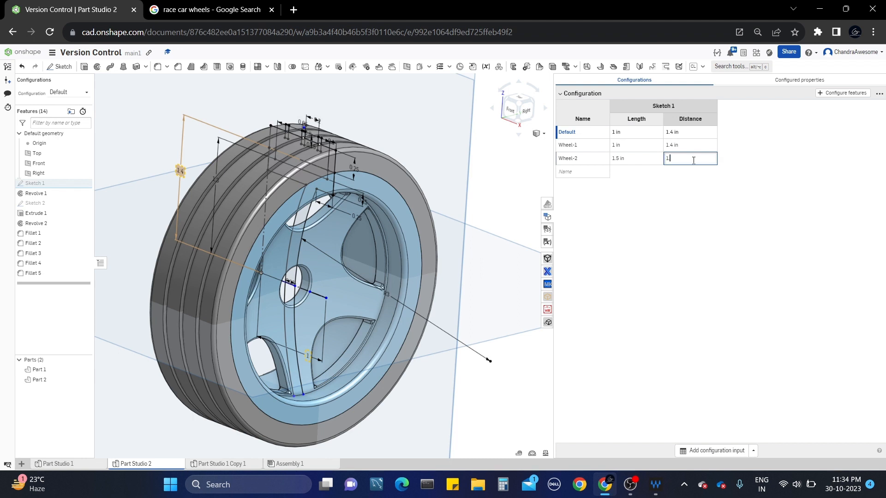
{"action": "type", "text": ".8"}
{"action": "left_click", "coordinate": [700, 189]}
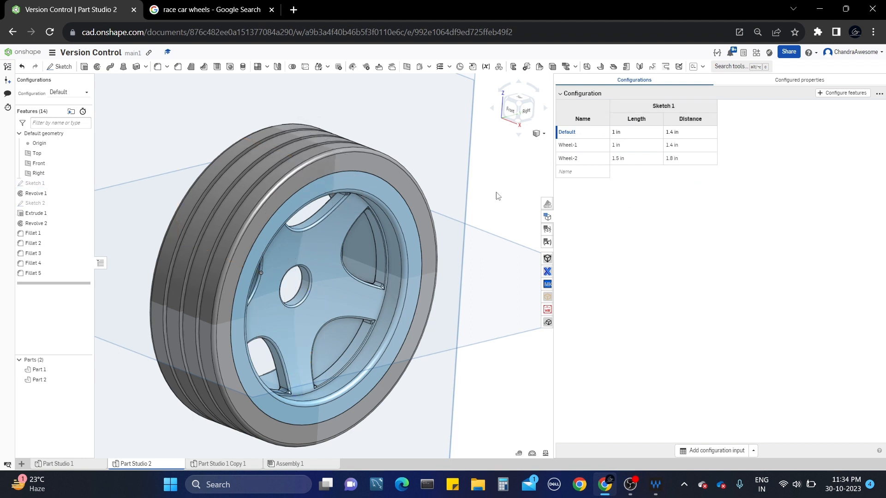
{"action": "middle_click_drag", "start_coordinate": [497, 179], "coordinate": [550, 171]}
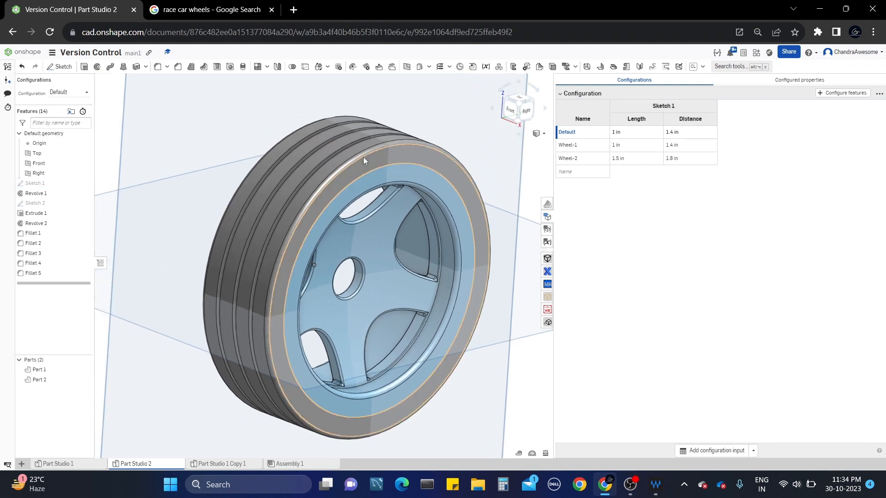
Switch the wheel from the Wheel-1 to the Wheel-2 configuration in the Configuration dropdown.
{"action": "left_click", "coordinate": [77, 94]}
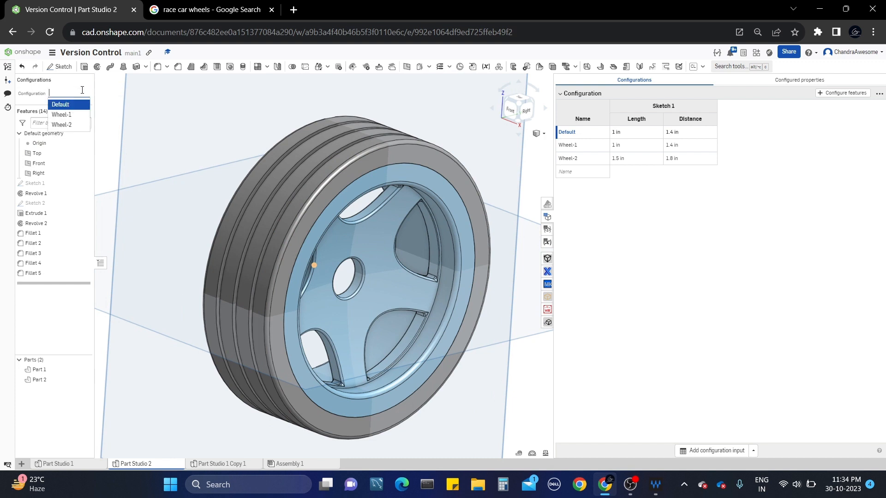
{"action": "left_click", "coordinate": [78, 115]}
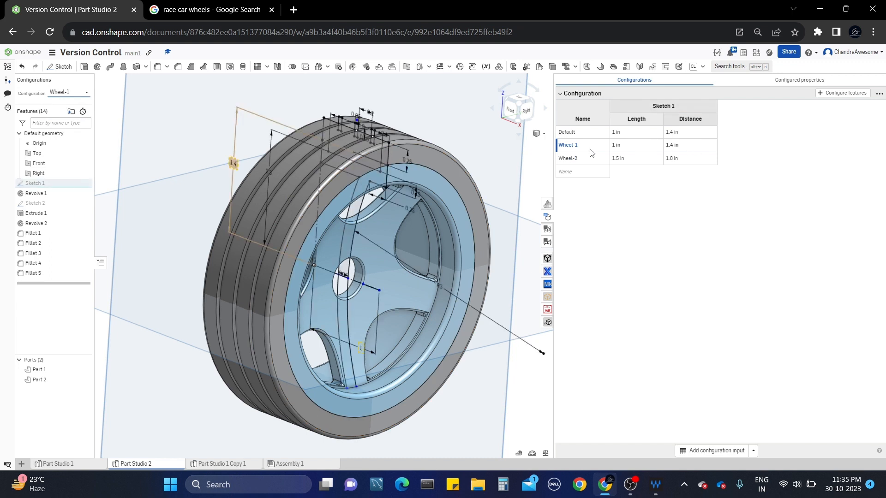
{"action": "left_click", "coordinate": [84, 99]}
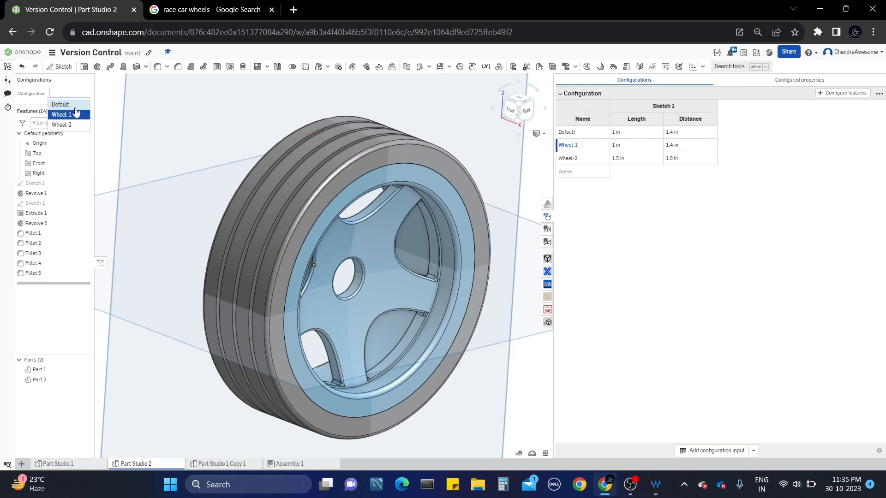
{"action": "left_click", "coordinate": [71, 121]}
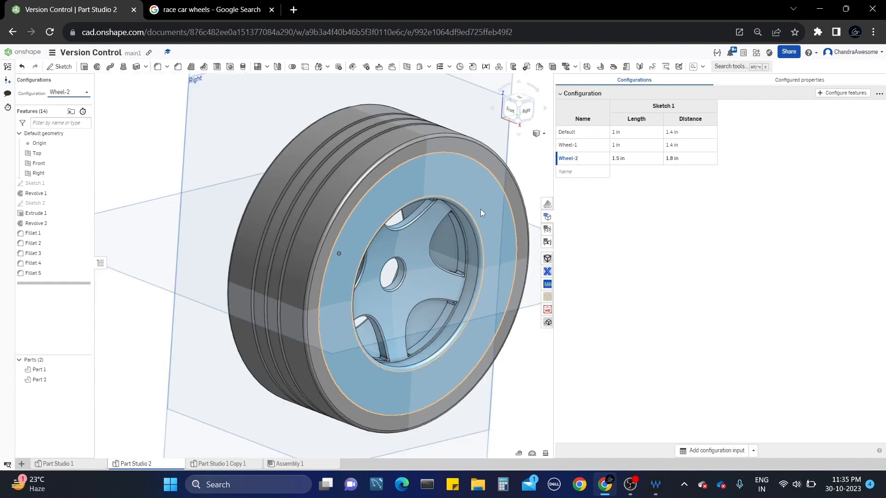
Orbit, pan and zoom to fit to inspect the rebuilt Wheel-2 wheel.
{"action": "right_click_drag", "start_coordinate": [481, 210], "coordinate": [417, 216]}
{"action": "middle_click_drag", "start_coordinate": [417, 213], "coordinate": [408, 198]}
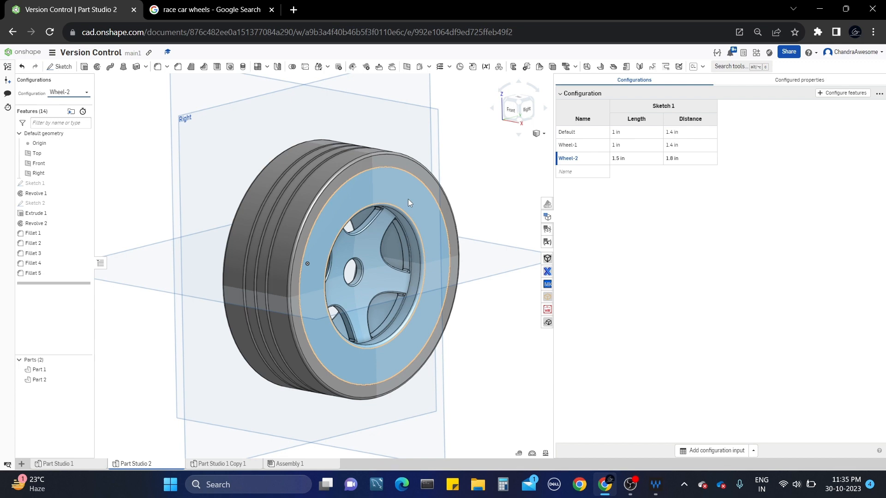
{"action": "scroll", "coordinate": [434, 197], "scroll_direction": "up", "scroll_amount": 2}
{"action": "scroll", "coordinate": [433, 197], "scroll_direction": "down", "scroll_amount": 3}
{"action": "scroll", "coordinate": [403, 192], "scroll_direction": "up", "scroll_amount": 3}
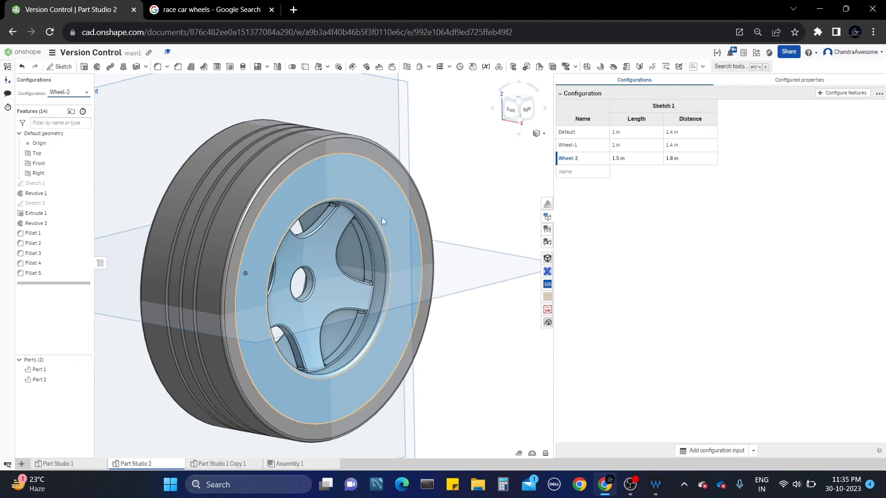
{"action": "scroll", "coordinate": [382, 217], "scroll_direction": "down", "scroll_amount": 2}
{"action": "scroll", "coordinate": [370, 227], "scroll_direction": "up", "scroll_amount": 4}
{"action": "mouse_move", "coordinate": [426, 207]}
{"action": "right_mouse_down"}
{"action": "mouse_move", "coordinate": [387, 195]}
{"action": "mouse_move", "coordinate": [422, 203]}
{"action": "right_mouse_up"}
{"action": "key", "text": "f"}
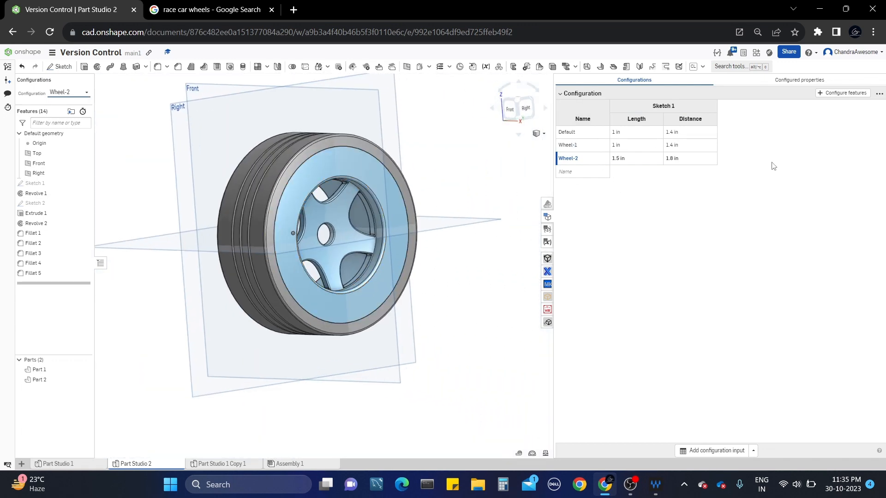
Configure Sketch 1's 0.15 dimension as a new Distance column in the configuration table.
{"action": "left_click", "coordinate": [599, 149]}
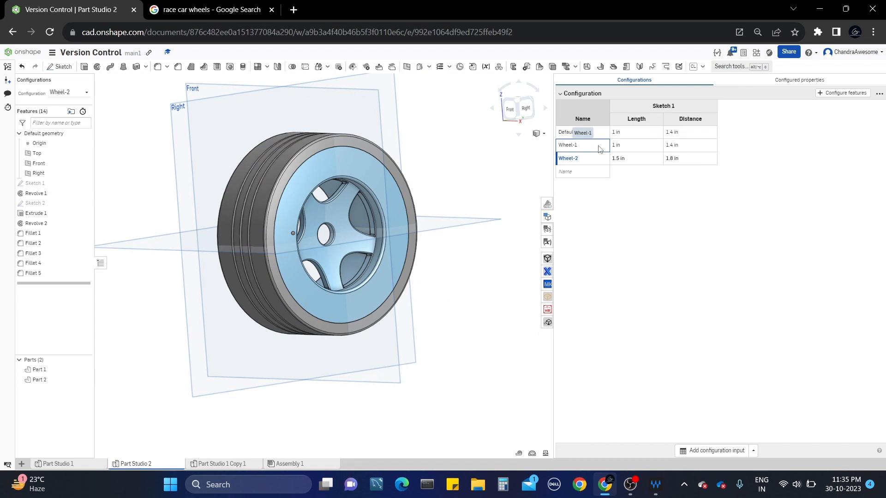
{"action": "right_click", "coordinate": [600, 148]}
{"action": "key", "text": "Escape"}
{"action": "left_click", "coordinate": [834, 93]}
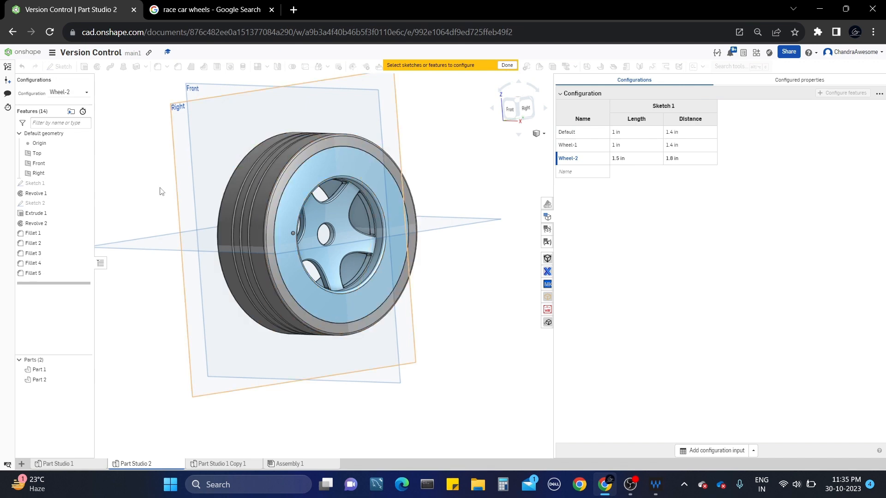
{"action": "left_click", "coordinate": [75, 185]}
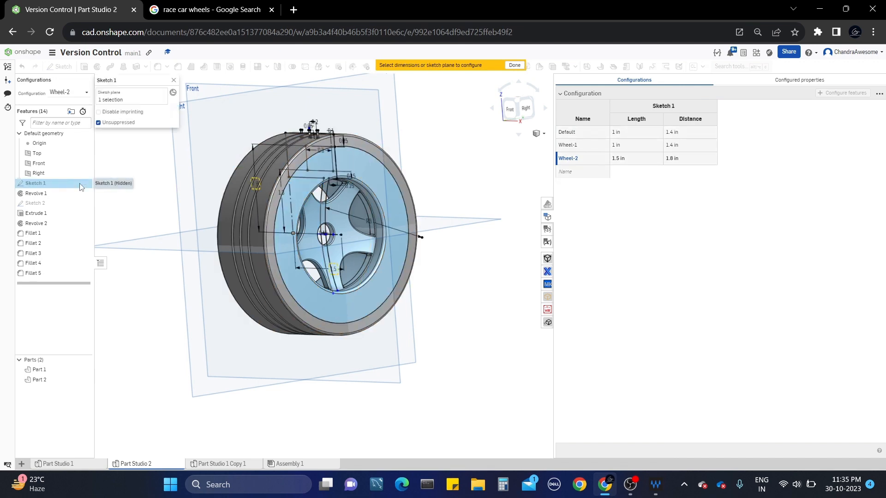
{"action": "scroll", "coordinate": [333, 211], "scroll_direction": "up", "scroll_amount": 2}
{"action": "scroll", "coordinate": [333, 211], "scroll_direction": "up", "scroll_amount": 2}
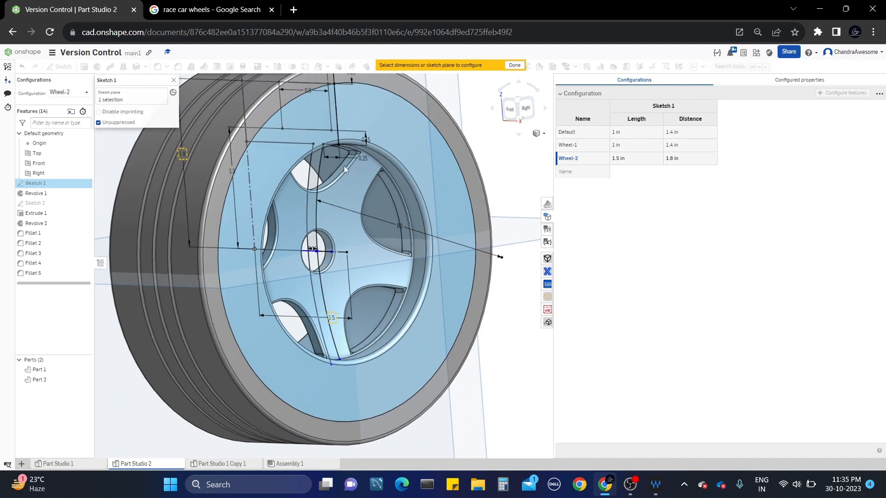
{"action": "right_click_drag", "start_coordinate": [345, 166], "coordinate": [395, 193]}
{"action": "scroll", "coordinate": [364, 167], "scroll_direction": "down", "scroll_amount": 5}
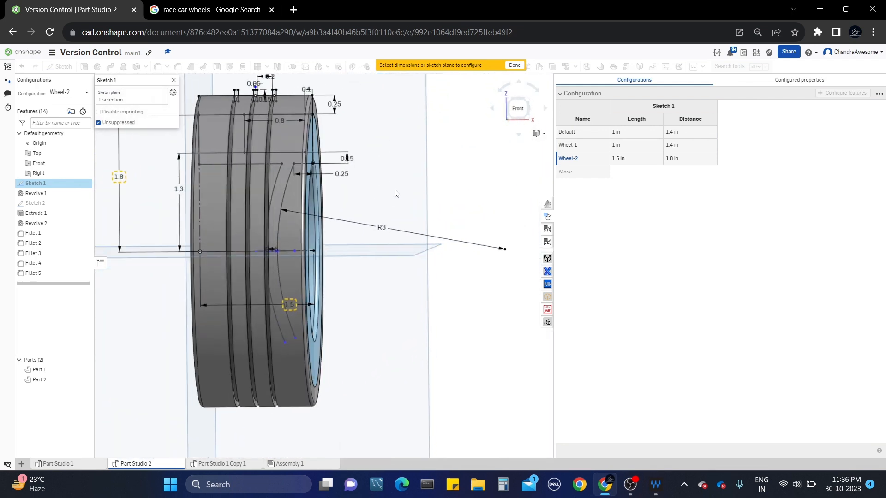
{"action": "left_click", "coordinate": [351, 159]}
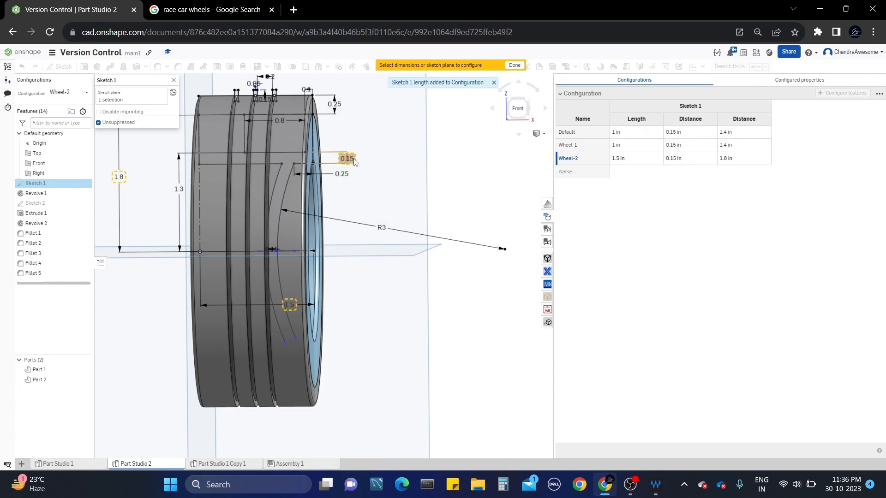
{"action": "left_click", "coordinate": [515, 66]}
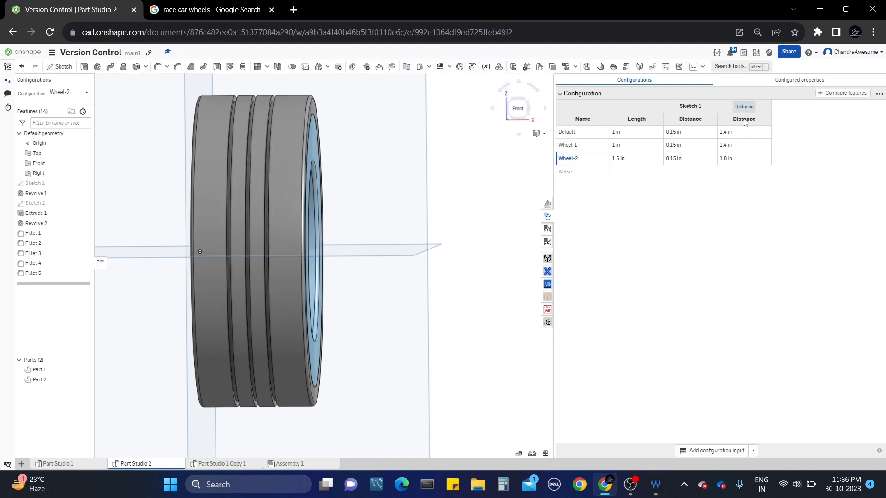
Snap to the front view and bring up options for the new Distance column.
{"action": "double_click", "coordinate": [692, 121]}
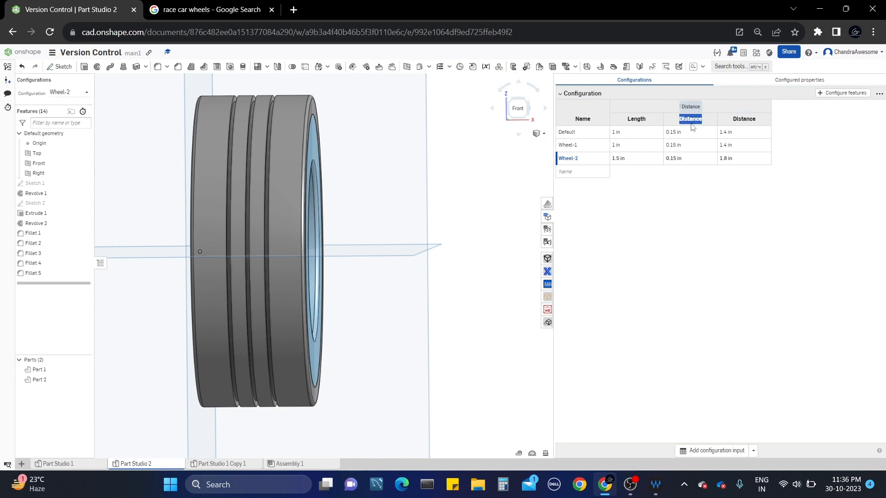
{"action": "key", "text": "n"}
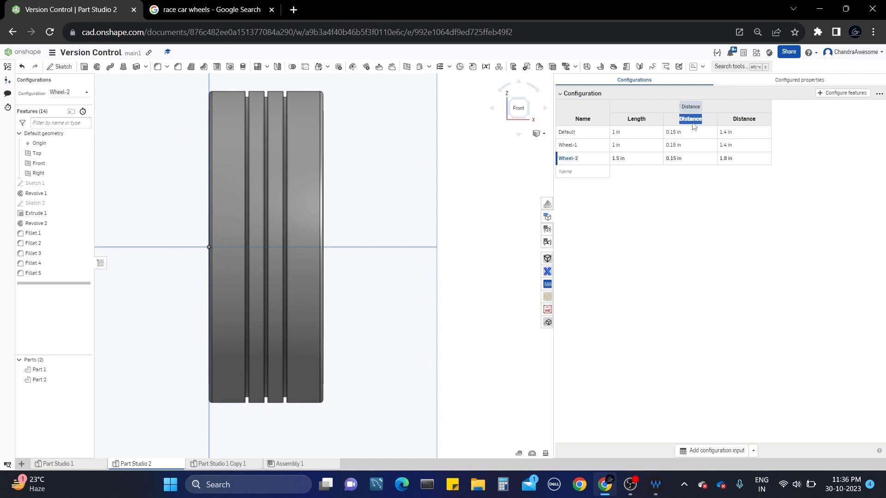
{"action": "right_click", "coordinate": [694, 126]}
Close the column options and review the Default and Wheel-2 Distance values of 0.15 in.
{"action": "left_click", "coordinate": [693, 190]}
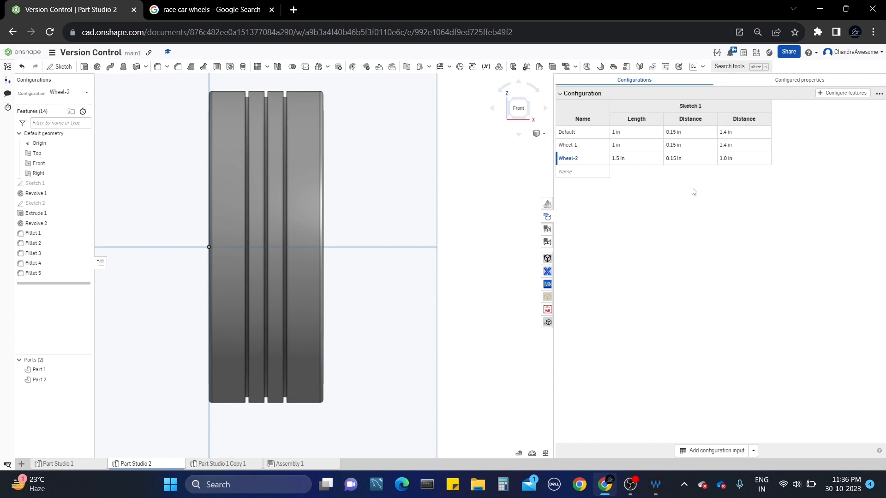
{"action": "double_click", "coordinate": [684, 133]}
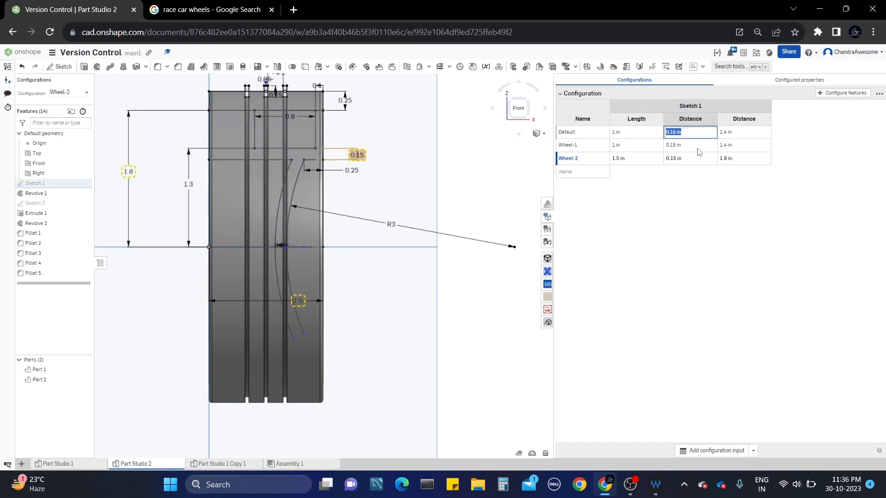
{"action": "left_click", "coordinate": [686, 191]}
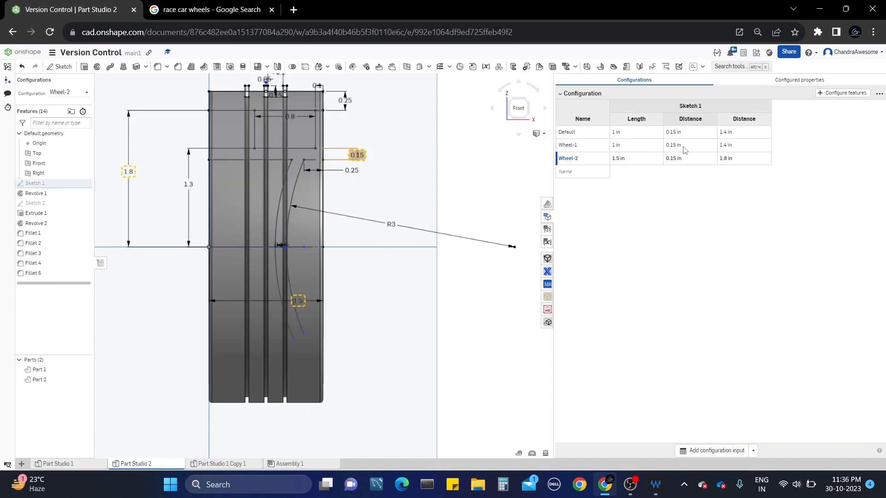
{"action": "double_click", "coordinate": [684, 159]}
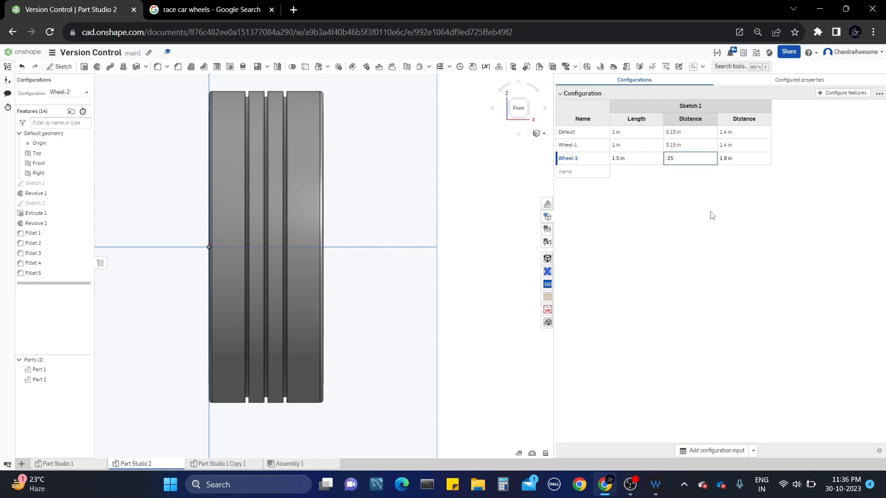
{"action": "key", "text": "Return"}
{"action": "mouse_move", "coordinate": [362, 210]}
{"action": "right_mouse_down"}
{"action": "mouse_move", "coordinate": [310, 205]}
{"action": "mouse_move", "coordinate": [372, 206]}
{"action": "mouse_move", "coordinate": [352, 206]}
{"action": "right_mouse_up"}
{"action": "scroll", "coordinate": [393, 222], "scroll_direction": "up", "scroll_amount": 5}
{"action": "scroll", "coordinate": [393, 222], "scroll_direction": "down", "scroll_amount": 5}
Re-enter .15 in as Wheel-2's Distance and select the rebuilt wheel's outer rim face.
{"action": "left_click", "coordinate": [680, 158]}
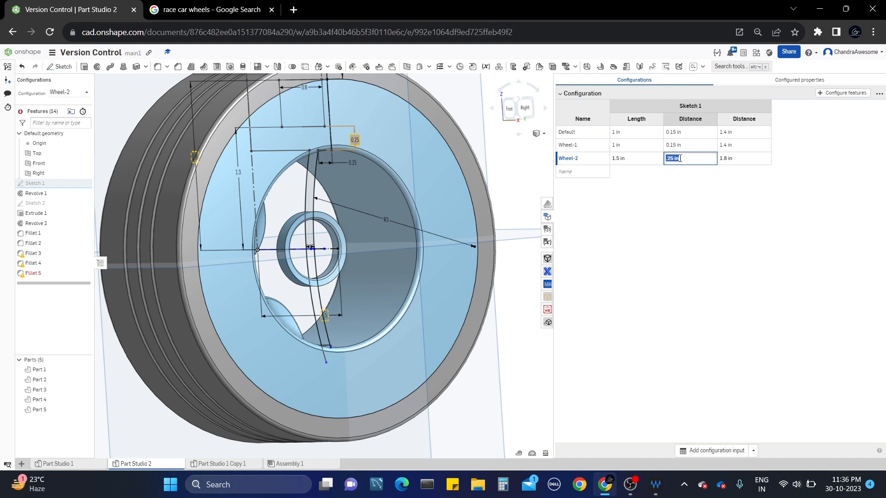
{"action": "type", "text": ".15"}
{"action": "key", "text": "Return"}
{"action": "scroll", "coordinate": [381, 194], "scroll_direction": "up", "scroll_amount": 5}
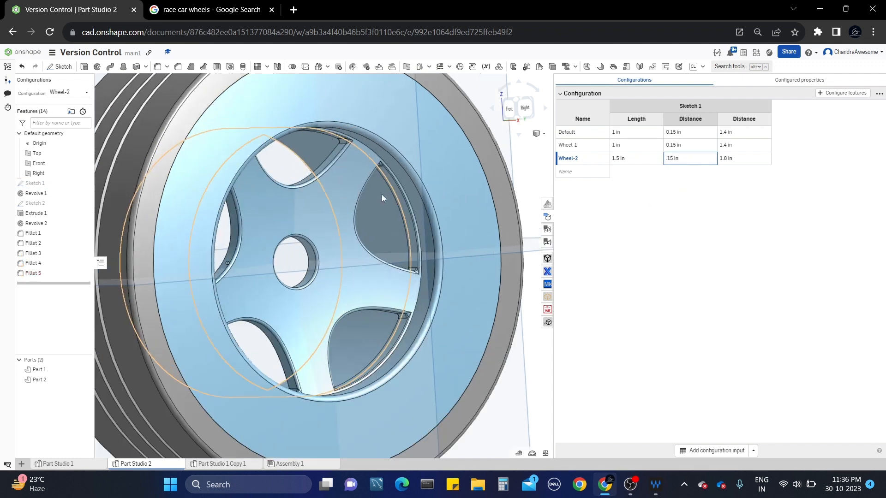
{"action": "scroll", "coordinate": [350, 177], "scroll_direction": "down", "scroll_amount": 5}
{"action": "right_click_drag", "start_coordinate": [359, 176], "coordinate": [369, 173]}
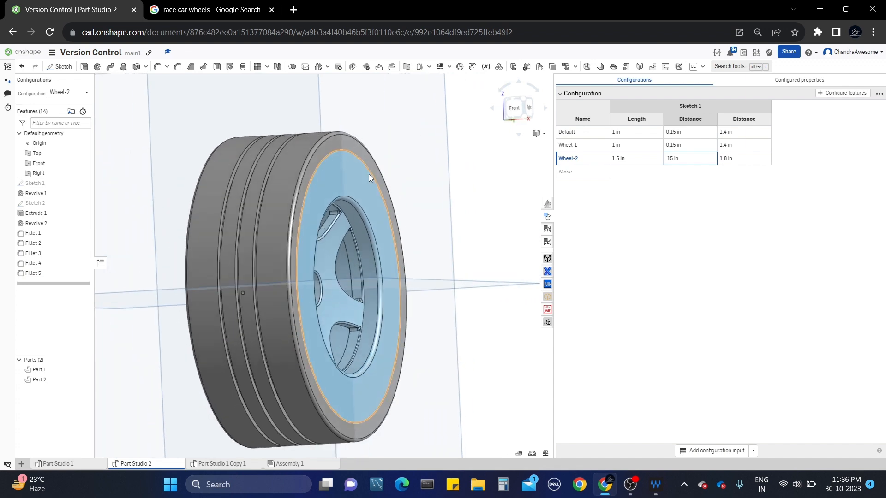
{"action": "left_click", "coordinate": [361, 174]}
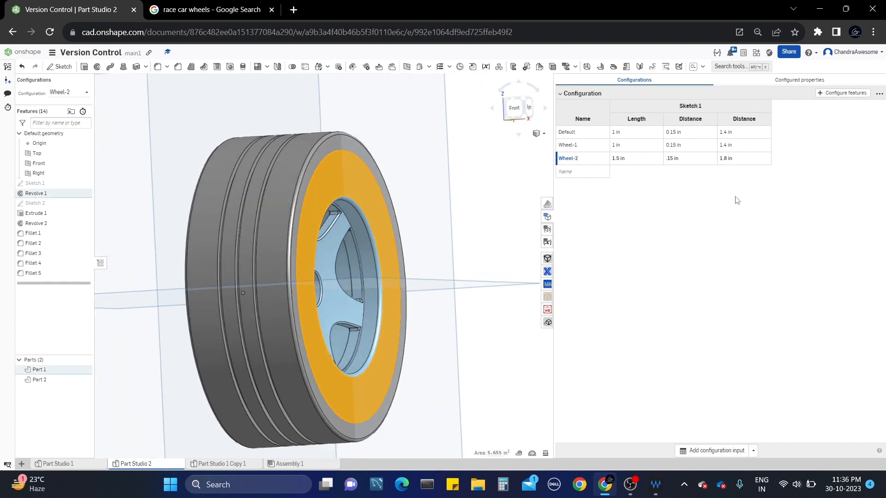
Delete the 0.15 in Distance column from the configuration table.
{"action": "right_click", "coordinate": [689, 121]}
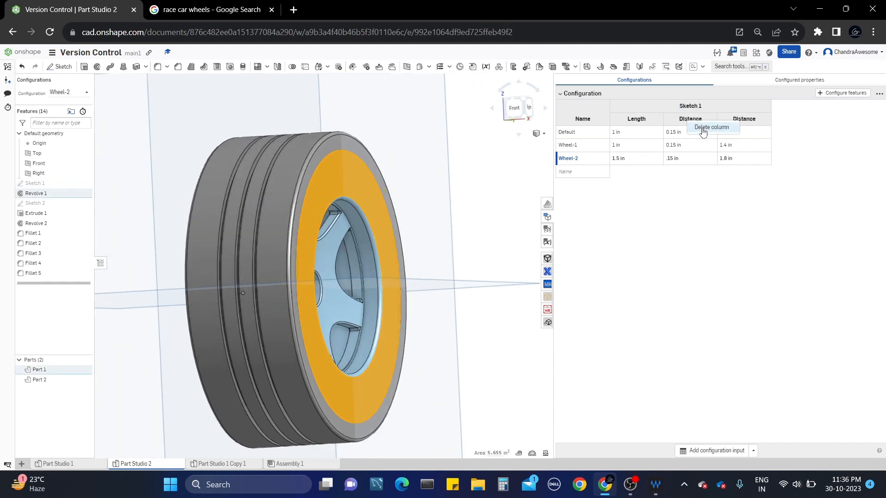
{"action": "left_click", "coordinate": [703, 128]}
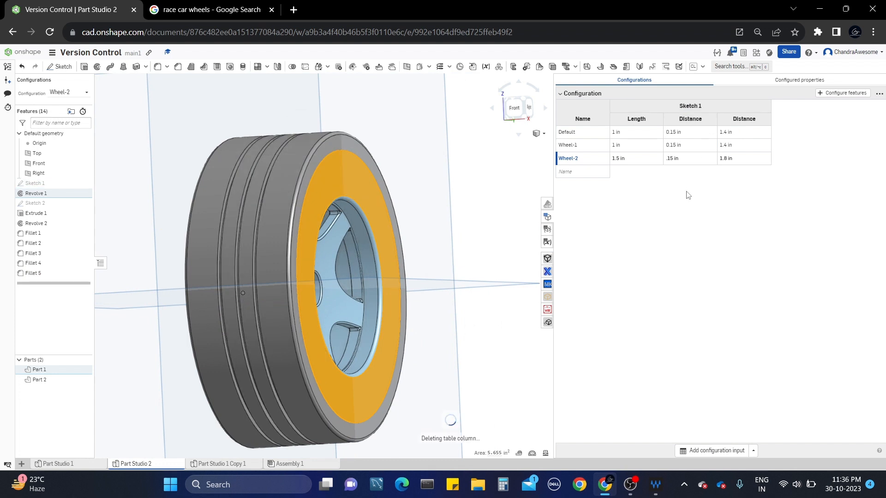
{"action": "scroll", "coordinate": [317, 173], "scroll_direction": "down", "scroll_amount": 3}
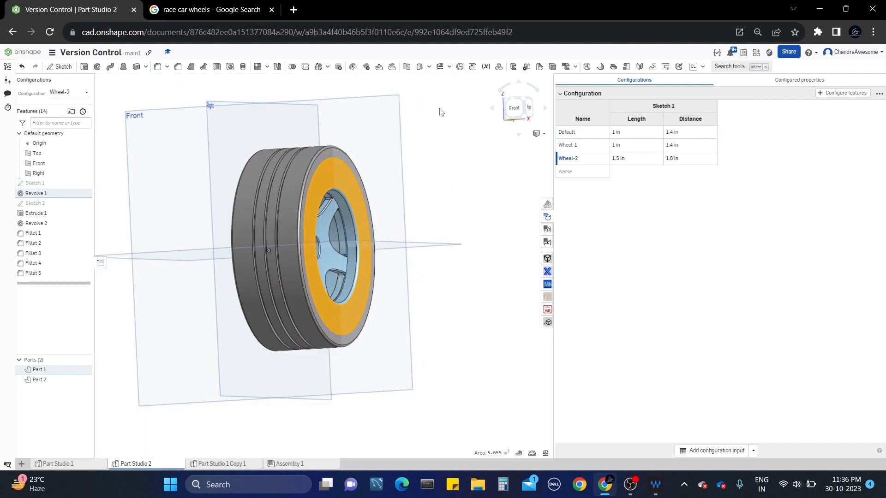
{"action": "right_click", "coordinate": [71, 182]}
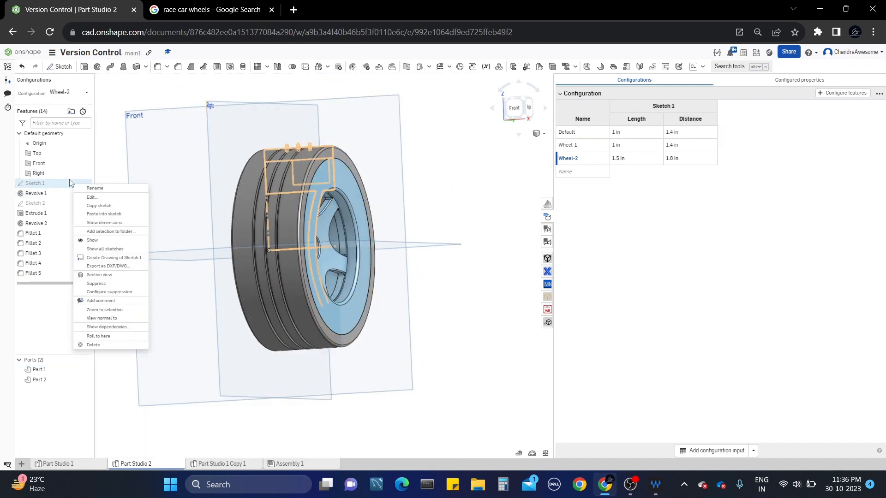
{"action": "left_click", "coordinate": [595, 160]}
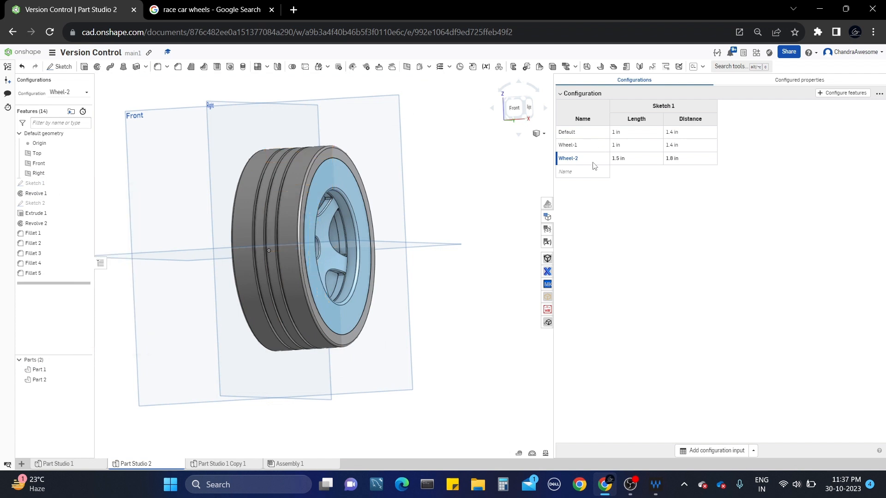
Configure Sketch 1's 1.3 in dimension as a new configuration input.
{"action": "left_click", "coordinate": [826, 94]}
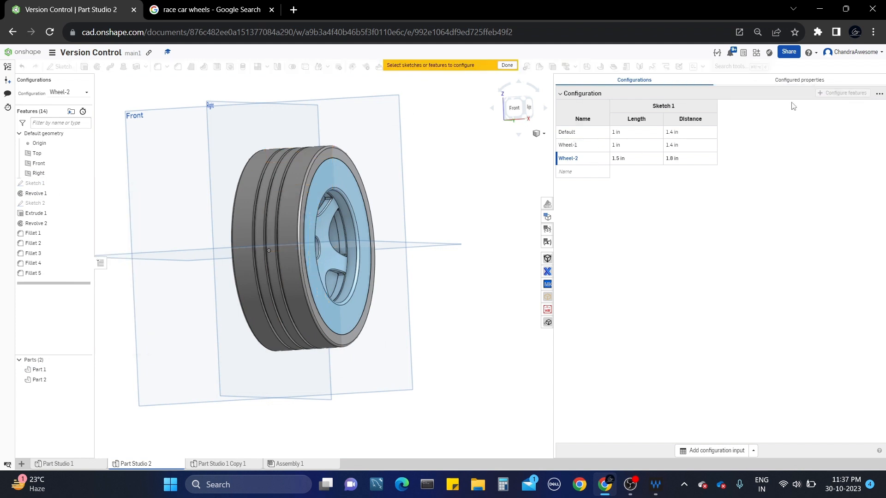
{"action": "left_click", "coordinate": [50, 182]}
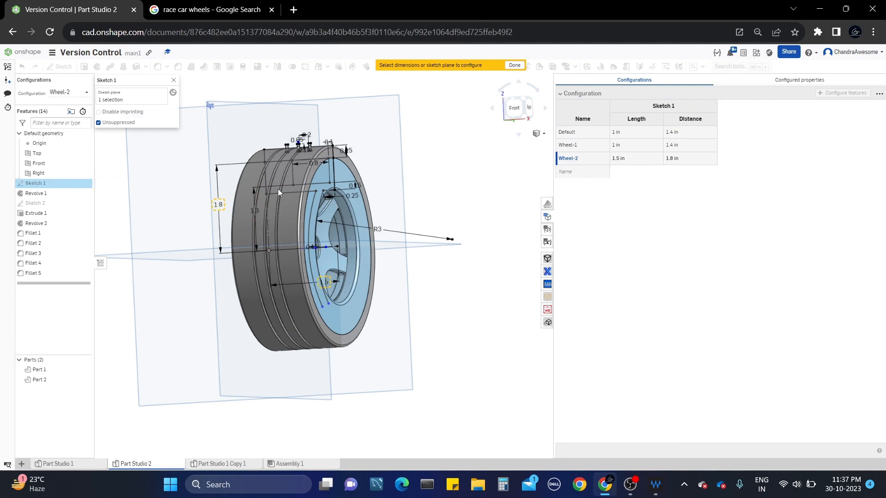
{"action": "scroll", "coordinate": [360, 207], "scroll_direction": "up", "scroll_amount": 5}
{"action": "right_click_drag", "start_coordinate": [370, 201], "coordinate": [343, 171]}
{"action": "scroll", "coordinate": [400, 179], "scroll_direction": "up", "scroll_amount": 4}
{"action": "right_click_drag", "start_coordinate": [430, 159], "coordinate": [260, 173]}
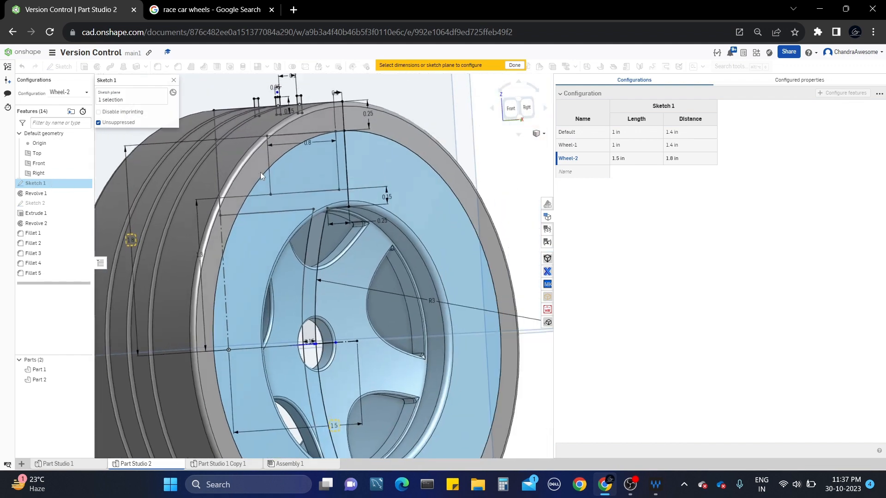
{"action": "scroll", "coordinate": [319, 153], "scroll_direction": "up", "scroll_amount": 2}
{"action": "scroll", "coordinate": [315, 178], "scroll_direction": "down", "scroll_amount": 1}
{"action": "right_click_drag", "start_coordinate": [314, 178], "coordinate": [336, 179]}
{"action": "scroll", "coordinate": [336, 179], "scroll_direction": "down", "scroll_amount": 4}
{"action": "middle_click_drag", "start_coordinate": [226, 211], "coordinate": [254, 206]}
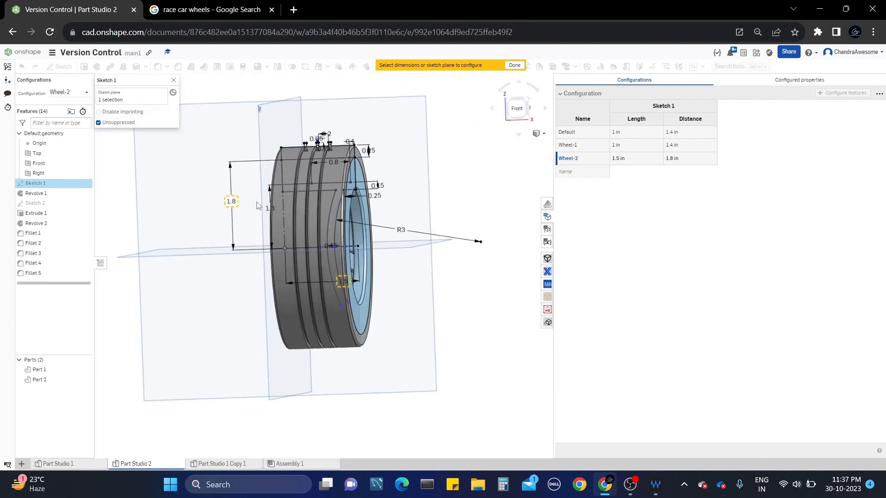
{"action": "scroll", "coordinate": [257, 206], "scroll_direction": "up", "scroll_amount": 2}
{"action": "mouse_move", "coordinate": [257, 206]}
{"action": "right_mouse_down"}
{"action": "mouse_move", "coordinate": [297, 216]}
{"action": "mouse_move", "coordinate": [263, 206]}
{"action": "right_mouse_up"}
{"action": "scroll", "coordinate": [333, 184], "scroll_direction": "up", "scroll_amount": 2}
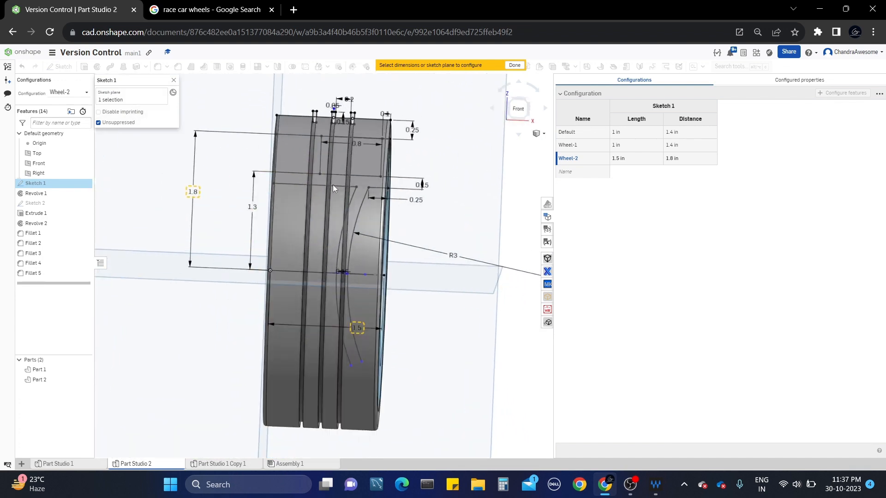
{"action": "scroll", "coordinate": [351, 204], "scroll_direction": "down", "scroll_amount": 1}
{"action": "middle_click_drag", "start_coordinate": [343, 209], "coordinate": [341, 212]}
{"action": "mouse_move", "coordinate": [341, 212]}
{"action": "right_mouse_down"}
{"action": "mouse_move", "coordinate": [309, 209]}
{"action": "mouse_move", "coordinate": [339, 210]}
{"action": "right_mouse_up"}
{"action": "left_click", "coordinate": [243, 230]}
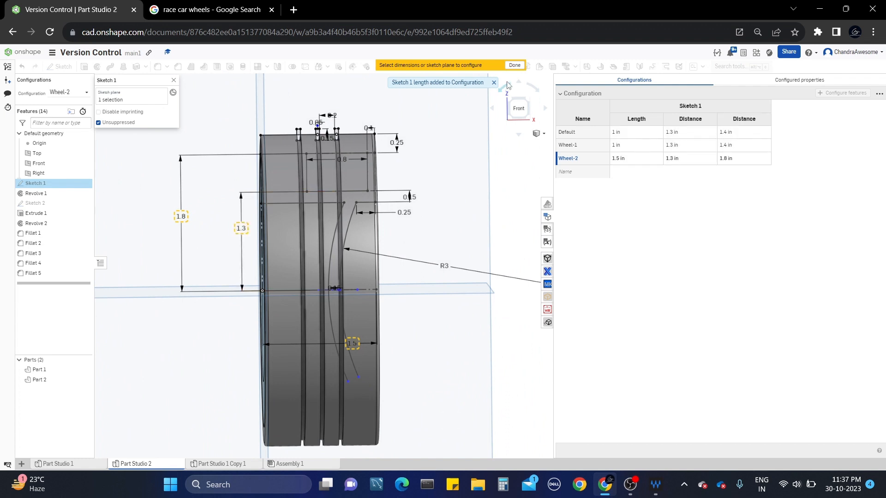
Finish configuring Sketch 1 and set Wheel-2's new Distance to 1.5 in.
{"action": "left_click", "coordinate": [518, 68]}
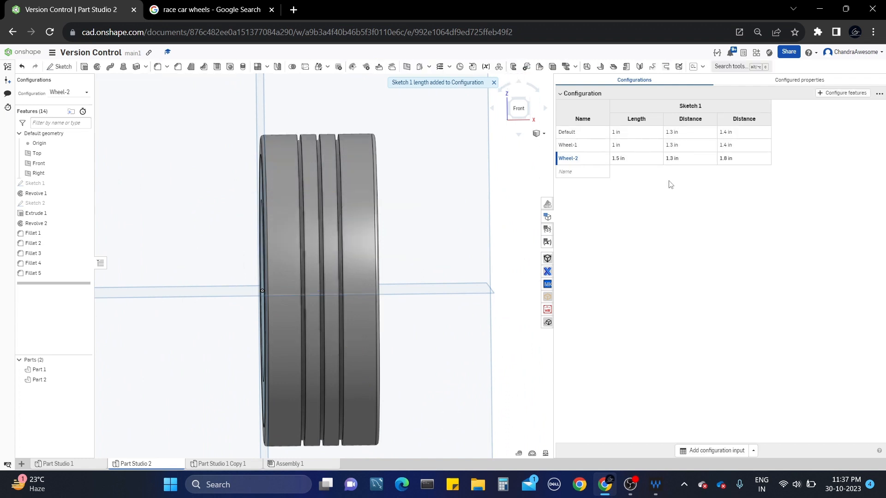
{"action": "mouse_move", "coordinate": [397, 228]}
{"action": "right_mouse_down"}
{"action": "mouse_move", "coordinate": [401, 196]}
{"action": "mouse_move", "coordinate": [398, 209]}
{"action": "right_mouse_up"}
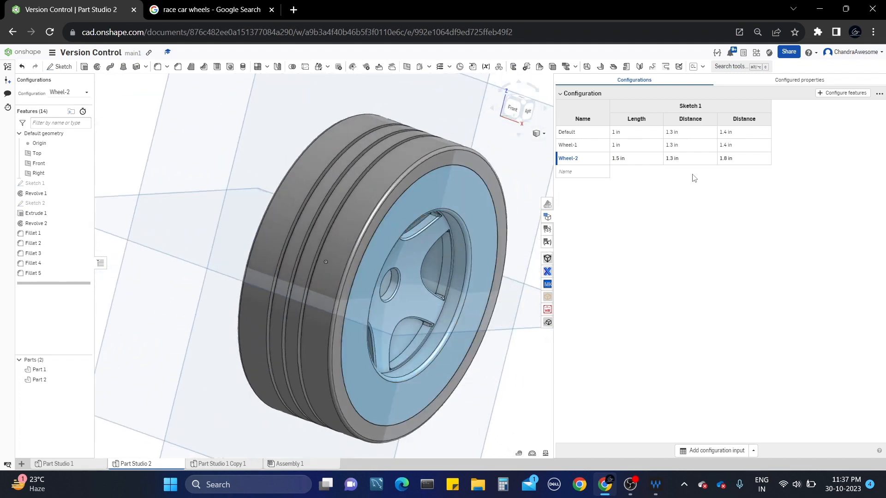
{"action": "double_click", "coordinate": [679, 158]}
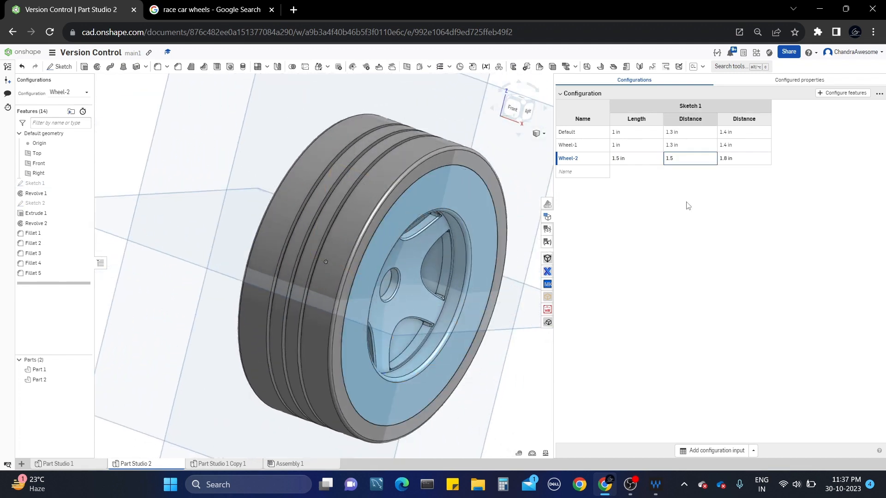
{"action": "type", "text": "1.5"}
{"action": "key", "text": "Return"}
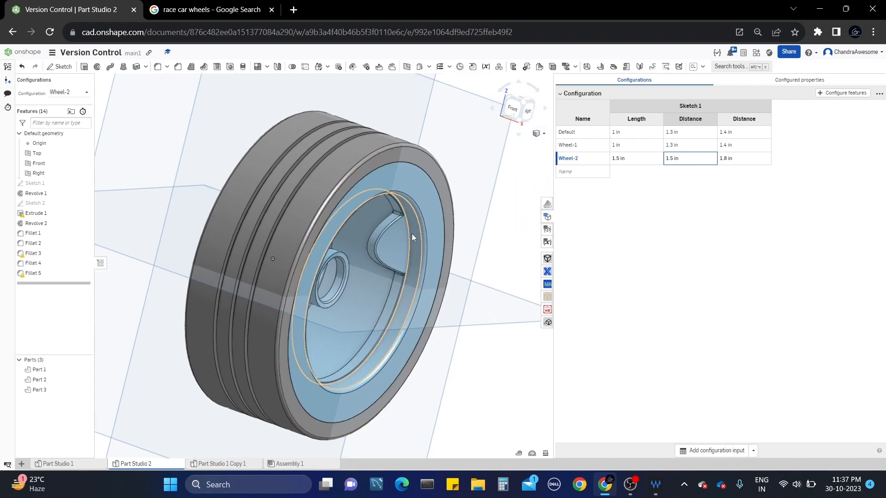
{"action": "mouse_move", "coordinate": [412, 233]}
{"action": "right_mouse_down"}
{"action": "mouse_move", "coordinate": [385, 219]}
{"action": "mouse_move", "coordinate": [398, 223]}
{"action": "right_mouse_up"}
{"action": "scroll", "coordinate": [397, 225], "scroll_direction": "down", "scroll_amount": 2}
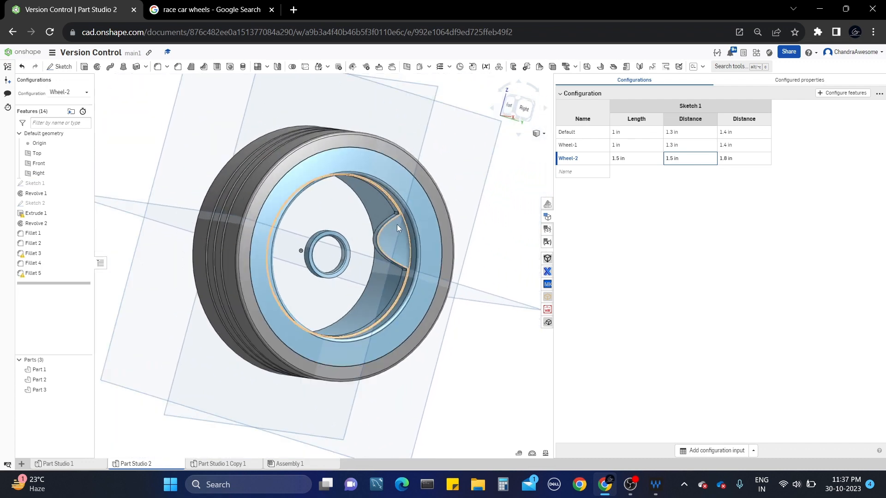
{"action": "scroll", "coordinate": [397, 224], "scroll_direction": "up", "scroll_amount": 3}
{"action": "right_click_drag", "start_coordinate": [397, 225], "coordinate": [491, 217]}
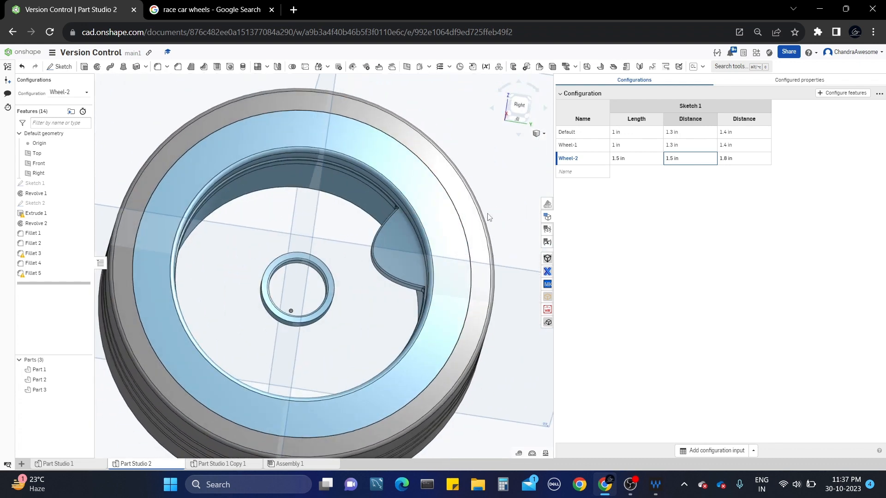
Change Wheel-2's Distance to 1.1 in and its second Distance from 1.8 to 1.4 in.
{"action": "left_click", "coordinate": [682, 158]}
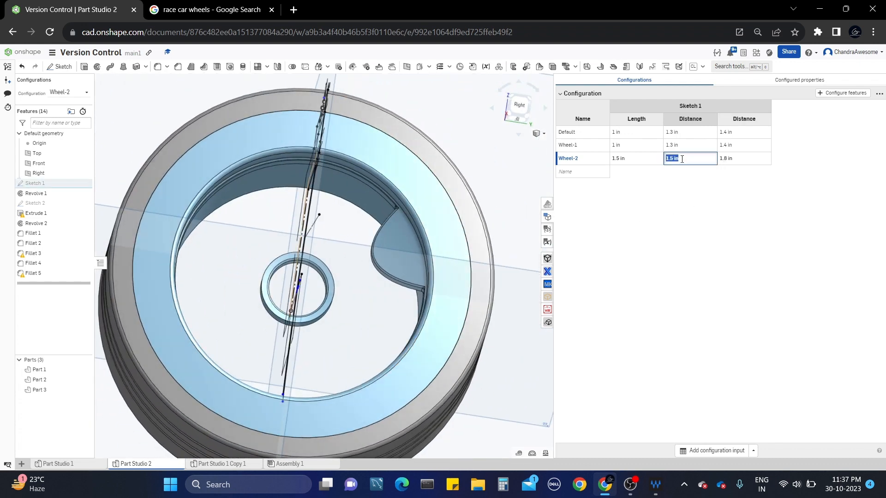
{"action": "type", "text": "1."}
{"action": "type", "text": "1 in"}
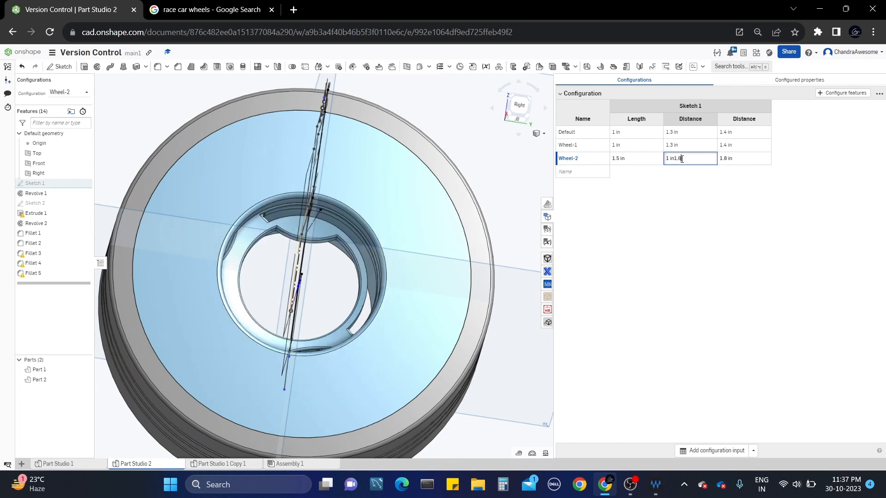
{"action": "key", "text": "BackSpace"}
{"action": "key", "text": "BackSpace"}
{"action": "key", "text": "BackSpace"}
{"action": "key", "text": "BackSpace"}
{"action": "key", "text": "BackSpace"}
{"action": "key", "text": "Return"}
{"action": "left_click", "coordinate": [737, 159]}
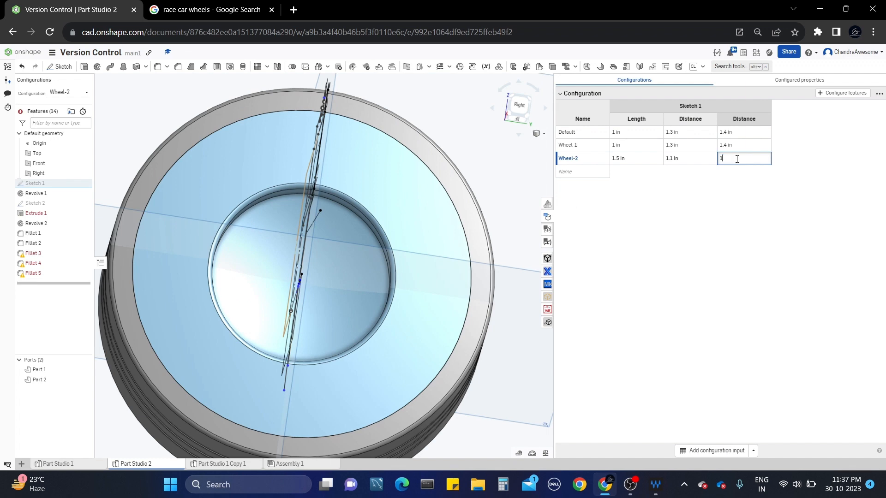
{"action": "key", "text": "Return"}
{"action": "scroll", "coordinate": [375, 224], "scroll_direction": "down", "scroll_amount": 2}
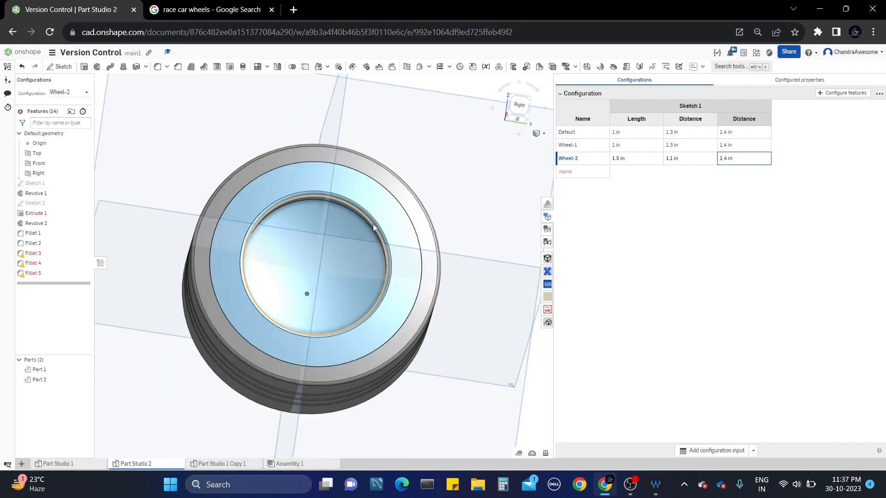
{"action": "right_click_drag", "start_coordinate": [382, 225], "coordinate": [394, 235]}
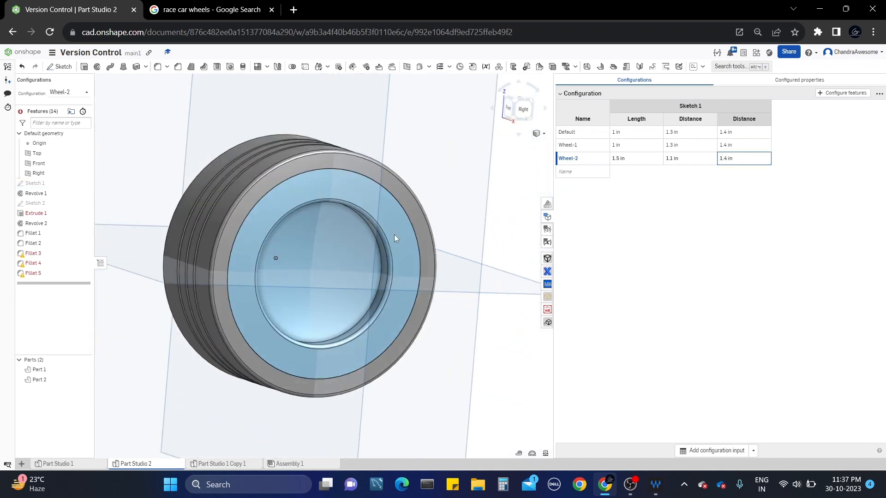
Set Wheel-2's first Distance to 1.3 in and inspect the regenerated spoked wheel.
{"action": "left_click", "coordinate": [686, 159]}
{"action": "type", "text": "1.3"}
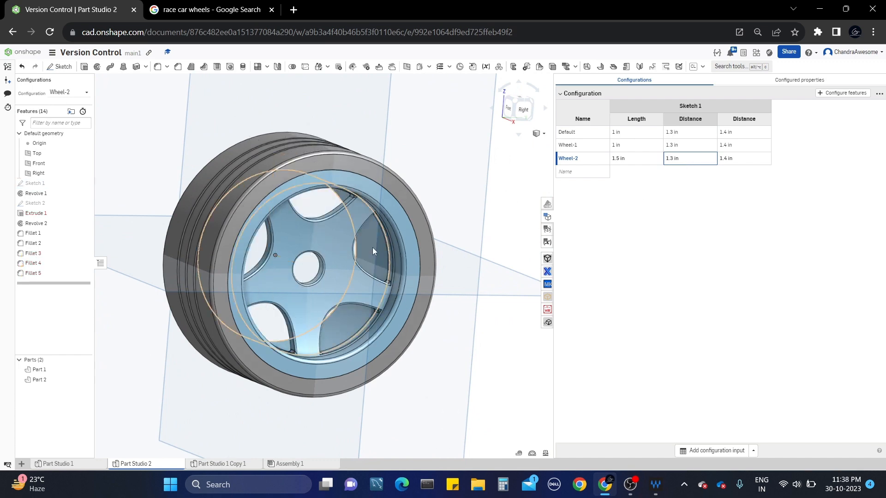
{"action": "scroll", "coordinate": [373, 248], "scroll_direction": "up", "scroll_amount": 3}
{"action": "mouse_move", "coordinate": [372, 247]}
{"action": "right_mouse_down"}
{"action": "mouse_move", "coordinate": [336, 214]}
{"action": "mouse_move", "coordinate": [413, 218]}
{"action": "mouse_move", "coordinate": [355, 228]}
{"action": "mouse_move", "coordinate": [352, 214]}
{"action": "mouse_move", "coordinate": [376, 248]}
{"action": "right_mouse_up"}
{"action": "scroll", "coordinate": [414, 218], "scroll_direction": "down", "scroll_amount": 4}
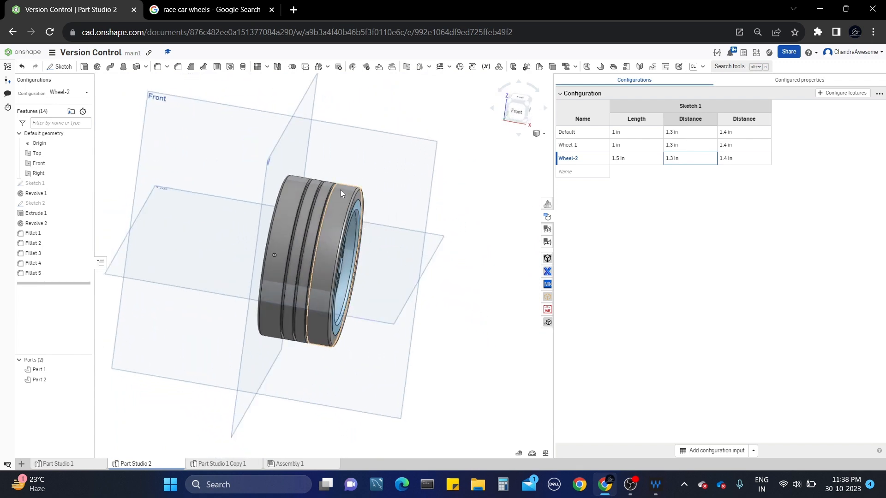
{"action": "scroll", "coordinate": [340, 190], "scroll_direction": "up", "scroll_amount": 4}
{"action": "scroll", "coordinate": [340, 189], "scroll_direction": "down", "scroll_amount": 3}
{"action": "middle_click_drag", "start_coordinate": [344, 191], "coordinate": [378, 169]}
{"action": "mouse_move", "coordinate": [378, 169]}
{"action": "right_mouse_down"}
{"action": "mouse_move", "coordinate": [350, 166]}
{"action": "mouse_move", "coordinate": [395, 175]}
{"action": "right_mouse_up"}
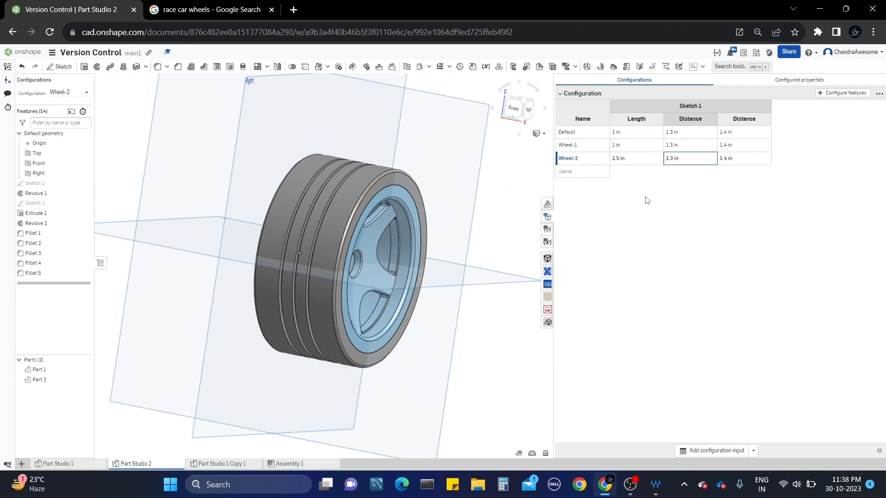
Collapse and re-expand the configuration table to review the Wheel-2 row.
{"action": "left_click", "coordinate": [563, 97]}
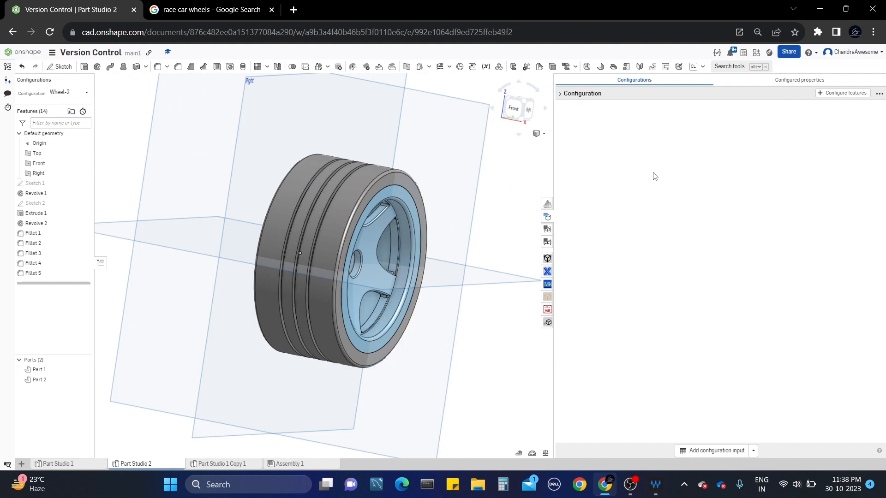
{"action": "left_click", "coordinate": [561, 99]}
{"action": "middle_click_drag", "start_coordinate": [397, 220], "coordinate": [377, 220]}
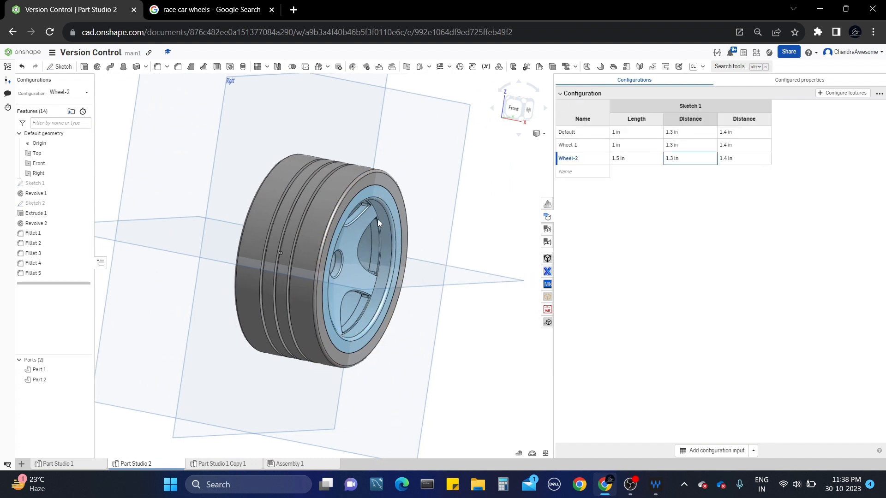
Switch the wheel to its Default configuration and collapse the configuration table.
{"action": "left_click", "coordinate": [86, 92]}
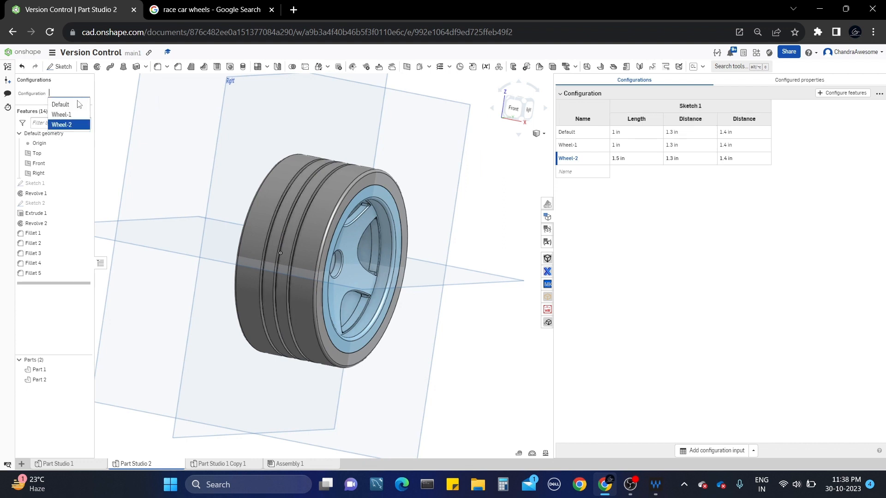
{"action": "left_click", "coordinate": [68, 106]}
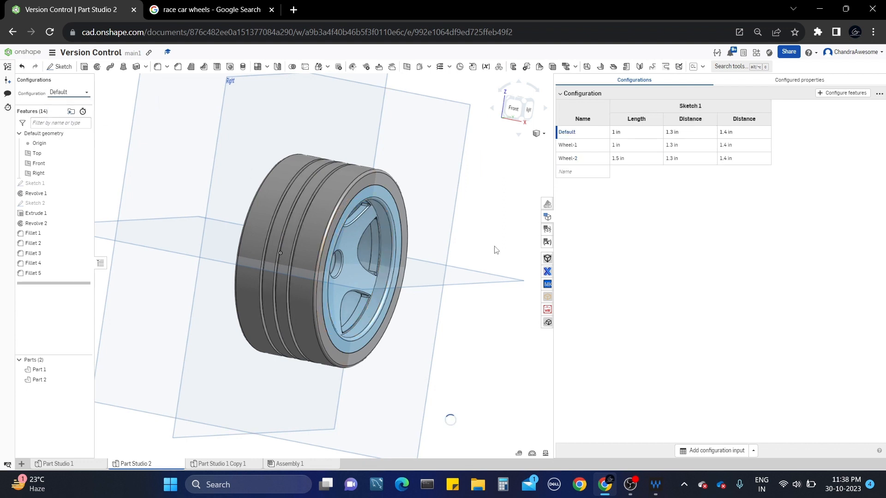
{"action": "left_click", "coordinate": [559, 95]}
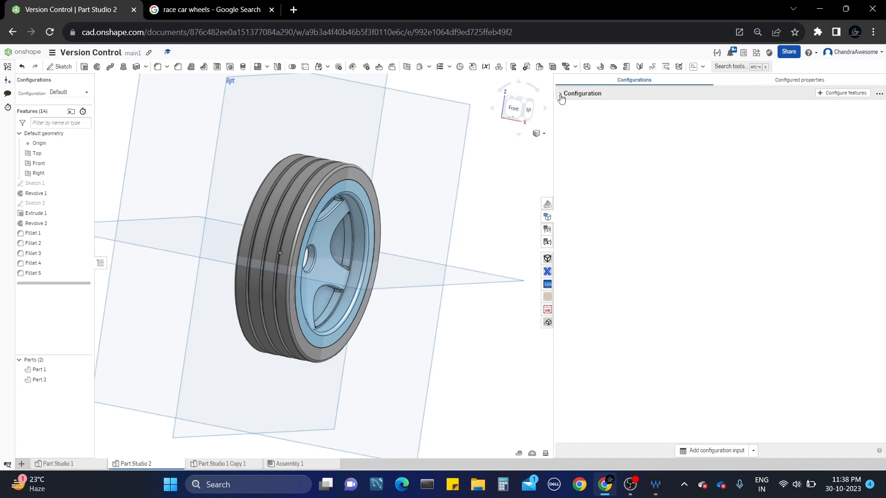
Add a configuration variable named Height, checking Sketch 1's values in the table.
{"action": "left_click", "coordinate": [752, 452]}
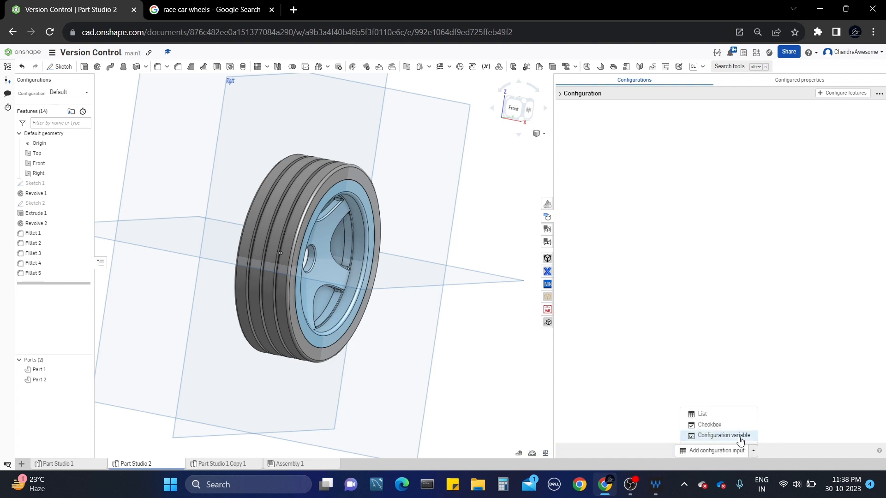
{"action": "left_click", "coordinate": [724, 436]}
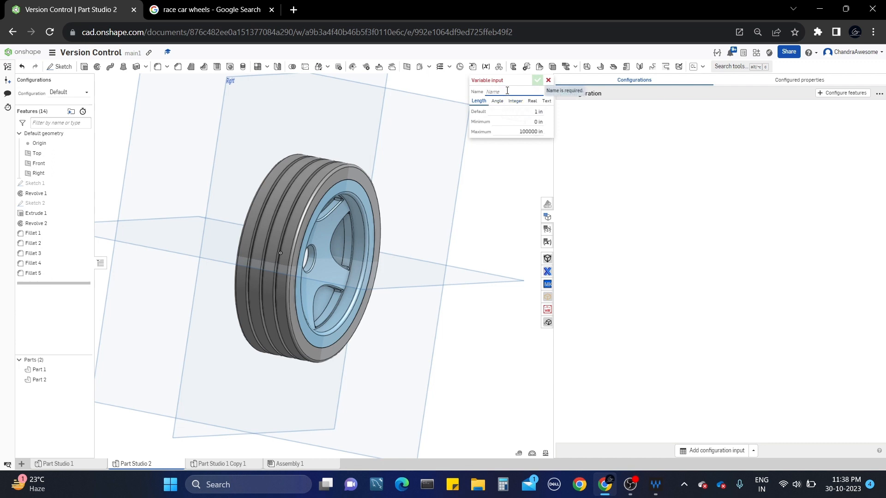
{"action": "type", "text": "Height"}
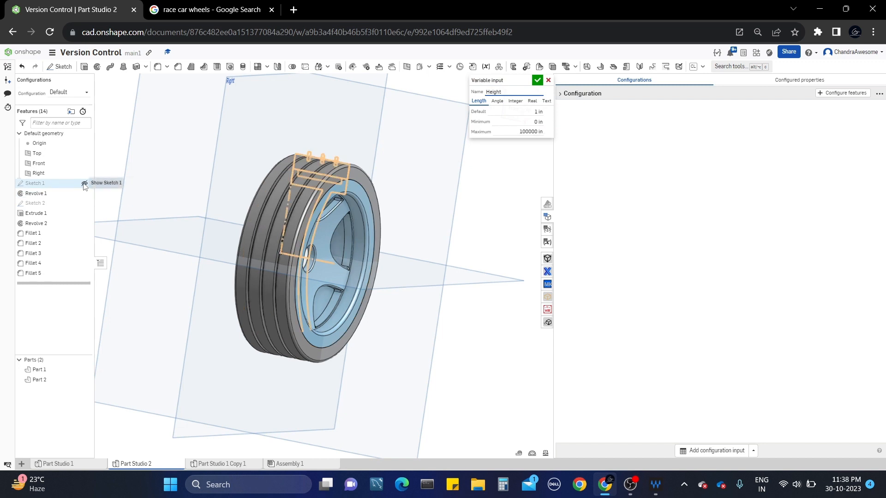
{"action": "left_click", "coordinate": [84, 184]}
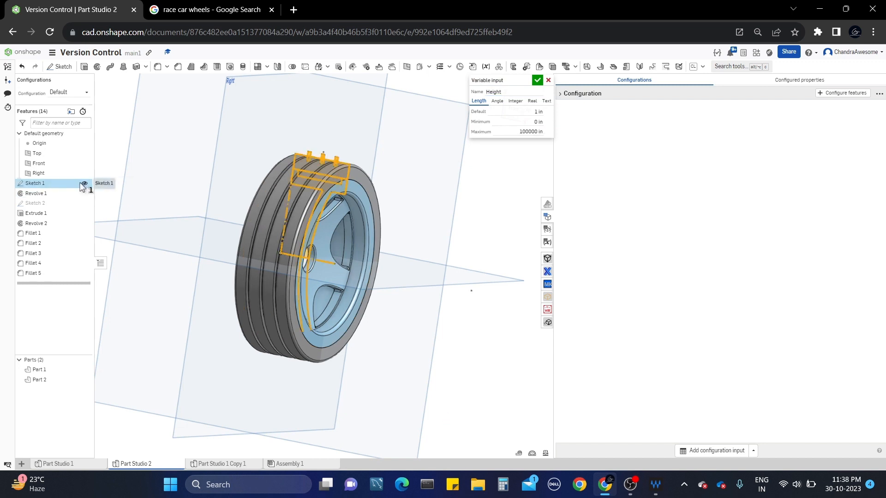
{"action": "double_click", "coordinate": [564, 93]}
{"action": "left_click", "coordinate": [560, 94]}
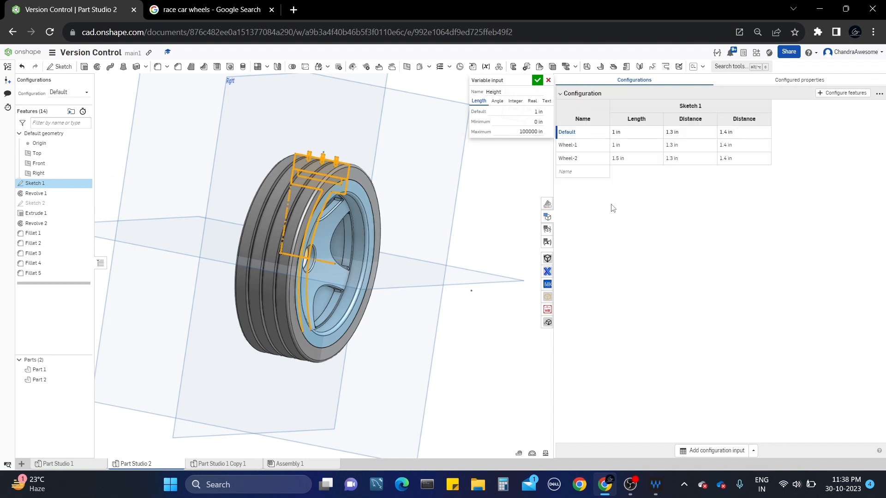
{"action": "left_click", "coordinate": [516, 225]}
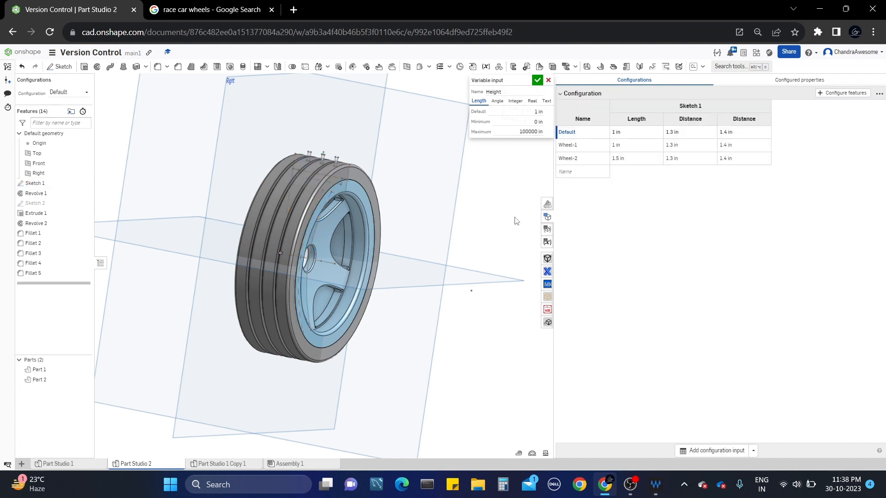
{"action": "mouse_move", "coordinate": [731, 133]}
Give Height a 1.4 in default, 1.4 in minimum and 1.6 in maximum, and save it.
{"action": "left_click", "coordinate": [532, 112]}
{"action": "type", "text": "1.4"}
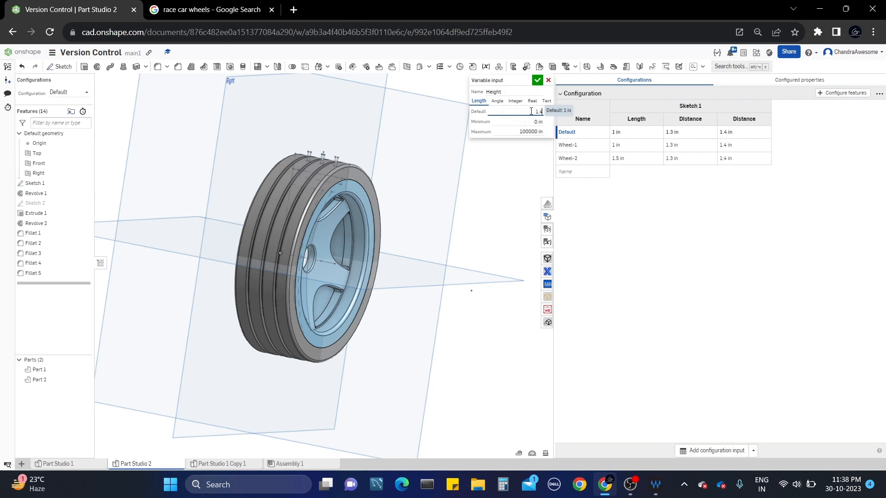
{"action": "key", "text": "Return"}
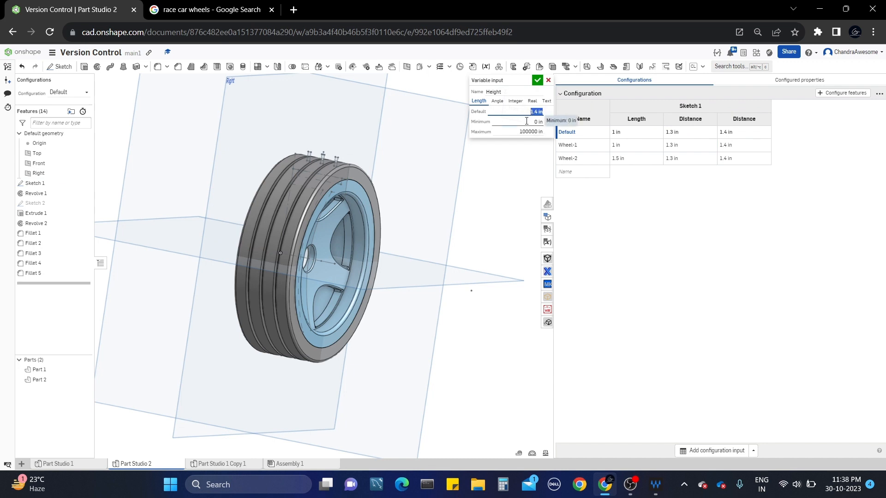
{"action": "left_click", "coordinate": [527, 121]}
{"action": "type", "text": "1.4"}
{"action": "key", "text": "Return"}
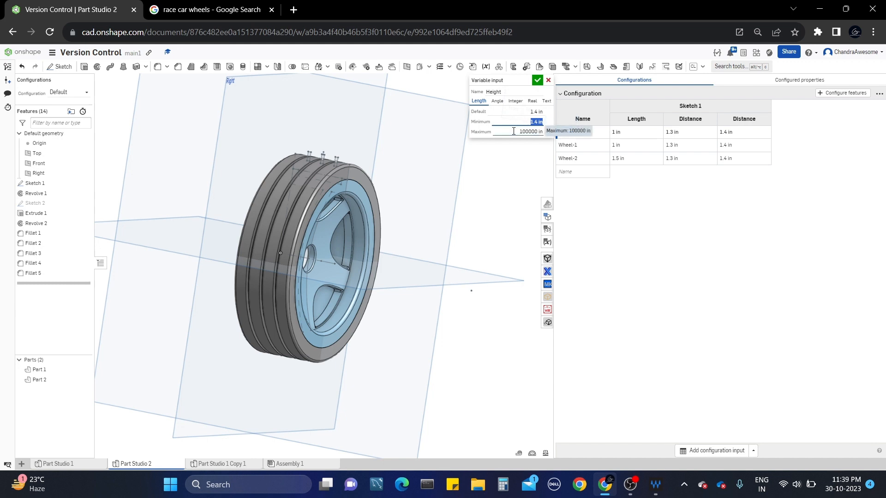
{"action": "left_click", "coordinate": [514, 131]}
{"action": "type", "text": "1.6"}
{"action": "key", "text": "Return"}
{"action": "left_click", "coordinate": [537, 82]}
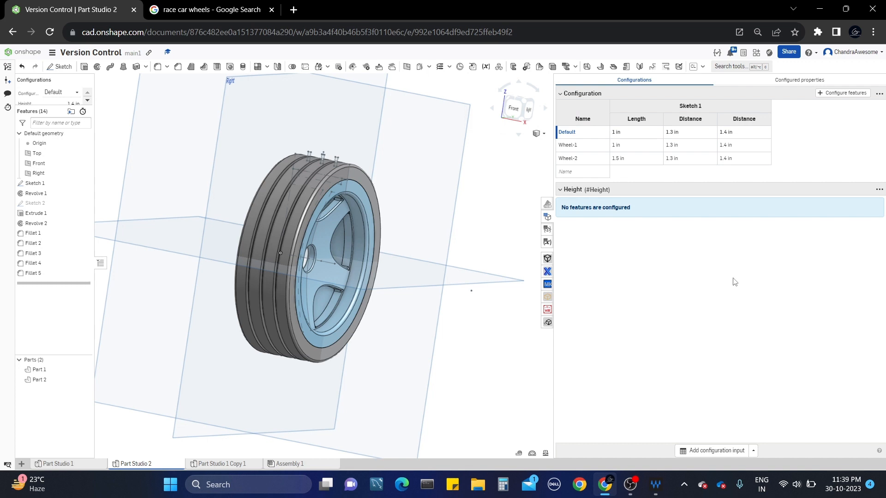
Create a Length variable with minimum 1 in and maximum 2 in, then collapse the table.
{"action": "left_click", "coordinate": [741, 453]}
{"action": "left_click", "coordinate": [738, 436]}
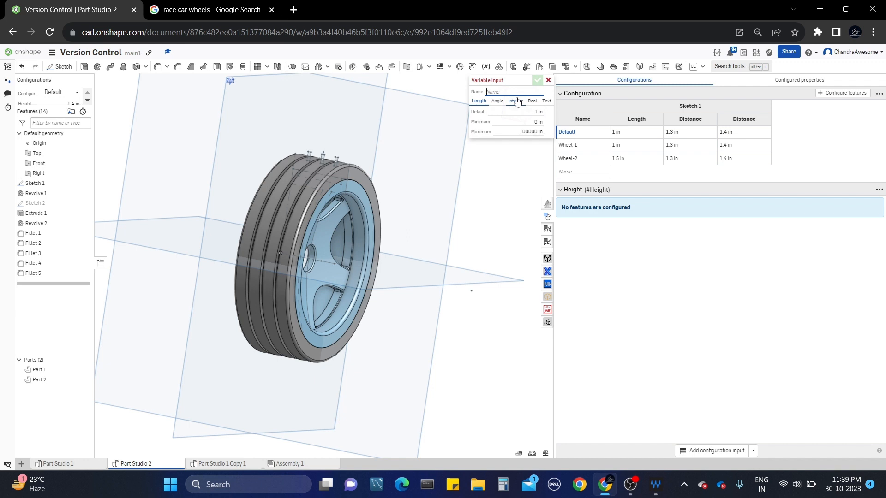
{"action": "type", "text": "Legh"}
{"action": "key", "text": "BackSpace"}
{"action": "key", "text": "BackSpace"}
{"action": "key", "text": "BackSpace"}
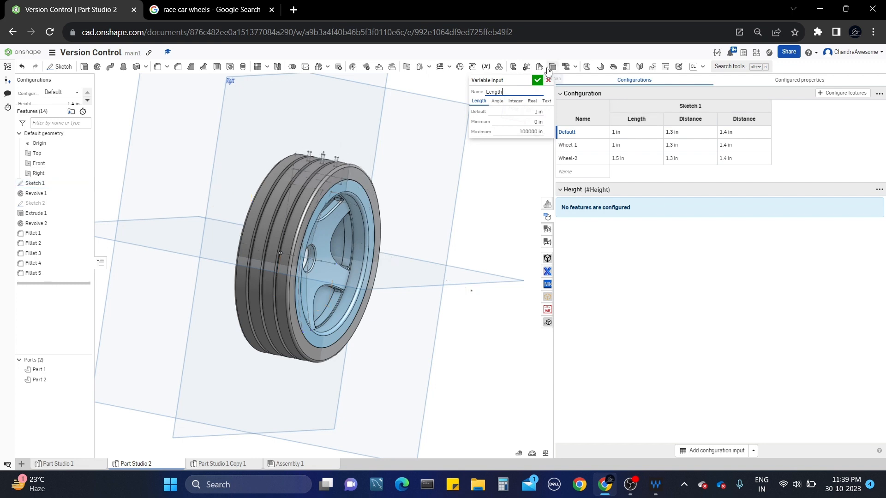
{"action": "left_click", "coordinate": [521, 121]}
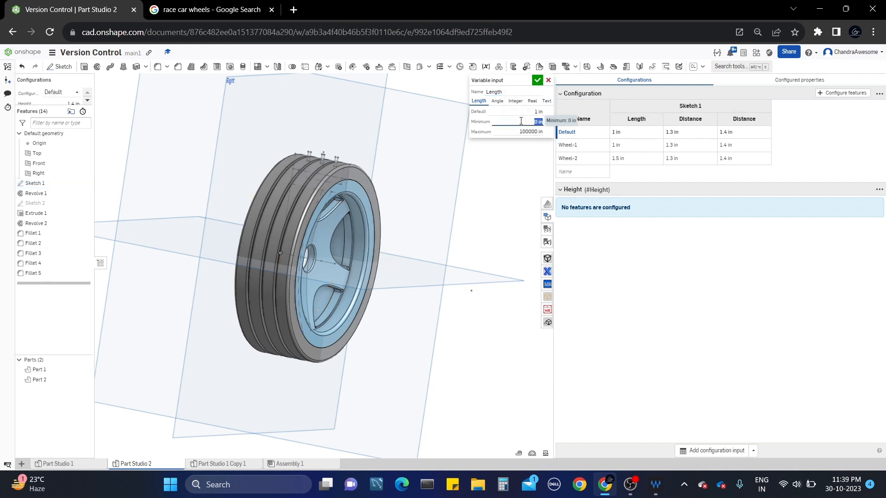
{"action": "type", "text": "1"}
{"action": "key", "text": "Return"}
{"action": "left_click", "coordinate": [505, 134]}
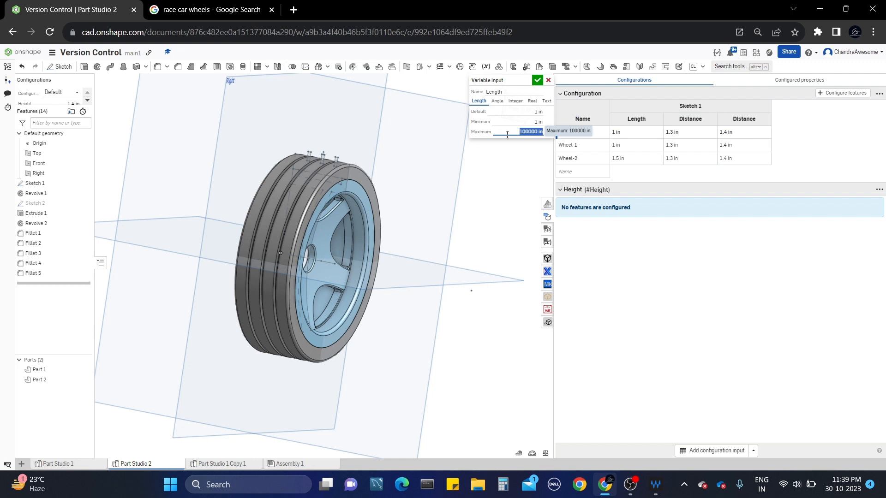
{"action": "type", "text": "2"}
{"action": "key", "text": "Return"}
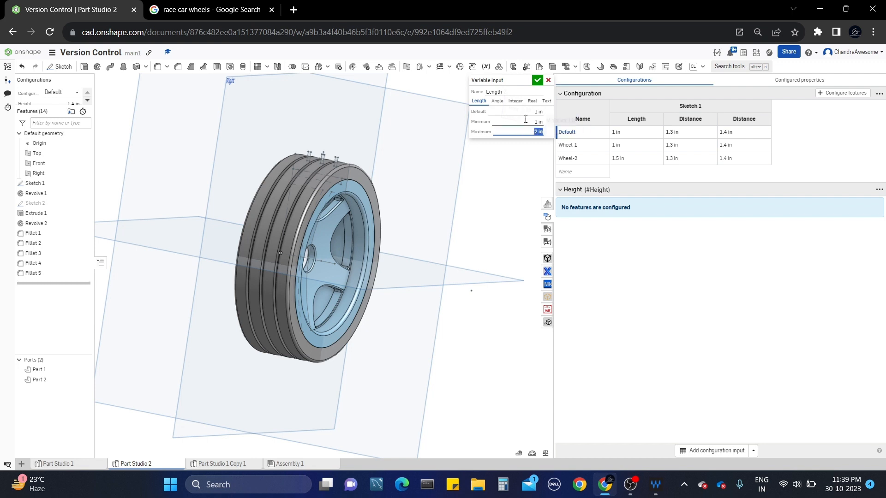
{"action": "left_click", "coordinate": [538, 81]}
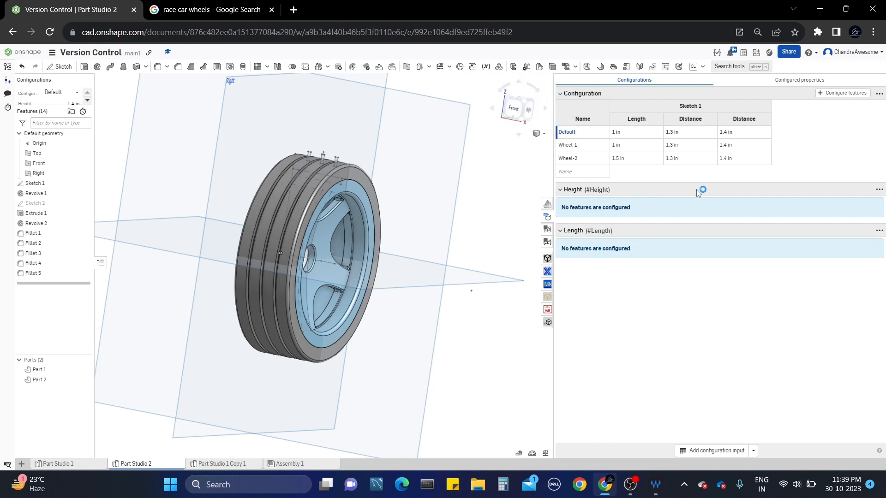
{"action": "left_click", "coordinate": [560, 95]}
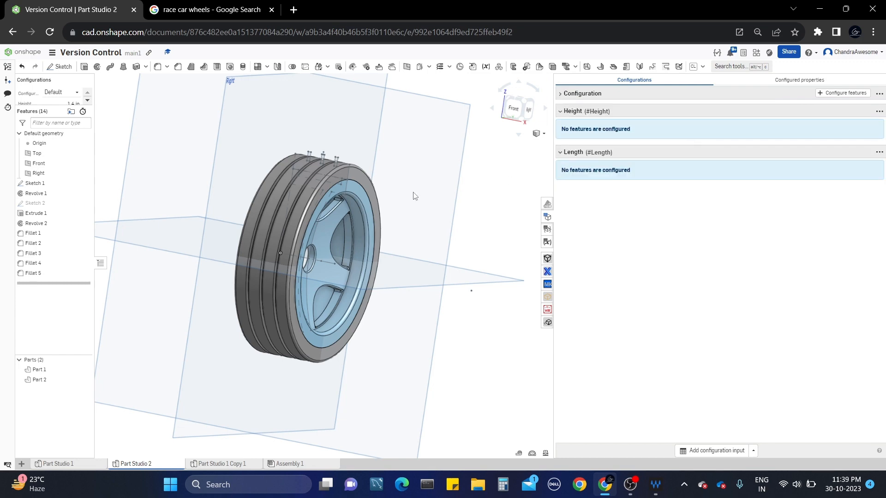
Open Sketch 1 for editing and enlarge the configurations area to show Height and Length.
{"action": "scroll", "coordinate": [400, 197], "scroll_direction": "up", "scroll_amount": 3}
{"action": "right_click_drag", "start_coordinate": [364, 196], "coordinate": [414, 187]}
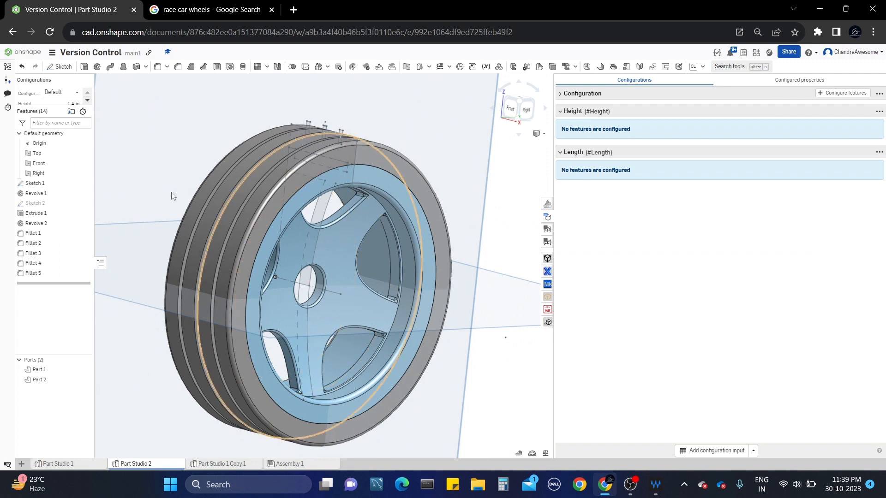
{"action": "right_click", "coordinate": [51, 185]}
{"action": "left_click", "coordinate": [80, 203]}
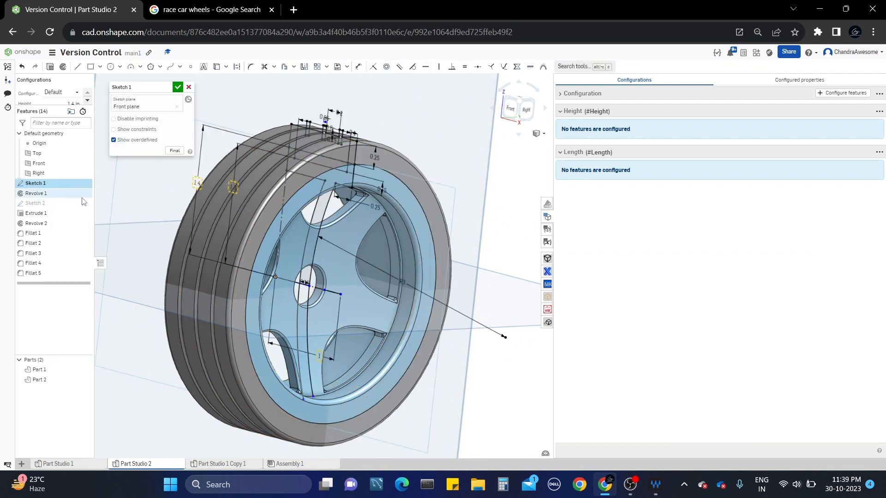
{"action": "left_click_drag", "start_coordinate": [52, 106], "coordinate": [53, 123]}
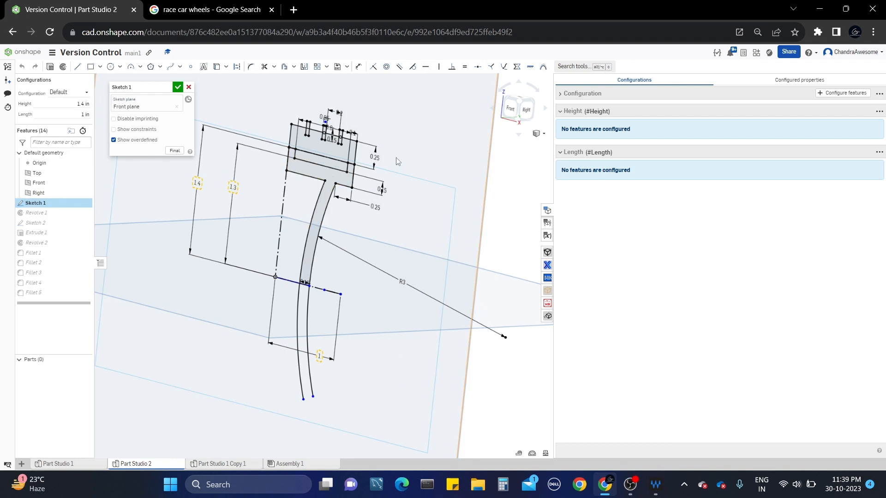
{"action": "middle_click_drag", "start_coordinate": [388, 154], "coordinate": [406, 180]}
{"action": "scroll", "coordinate": [406, 180], "scroll_direction": "up", "scroll_amount": 2}
Remove the 1.4 in height dimension from the configuration.
{"action": "double_click", "coordinate": [169, 219]}
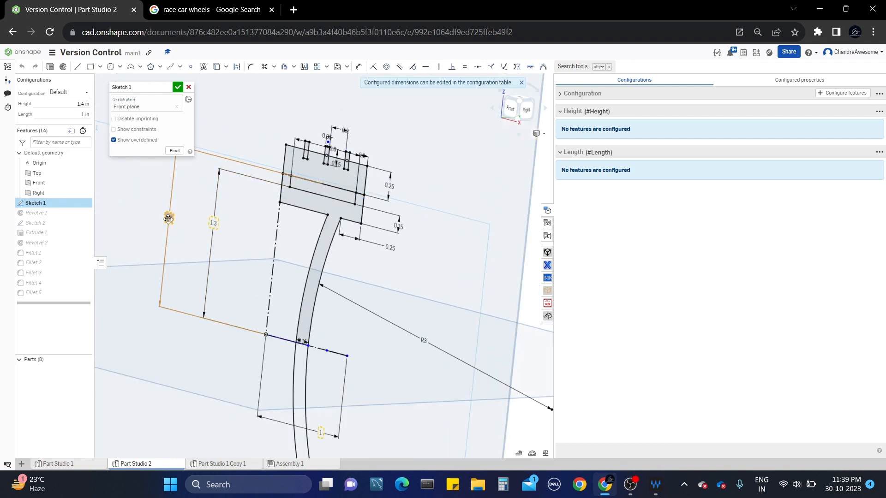
{"action": "right_click", "coordinate": [169, 221]}
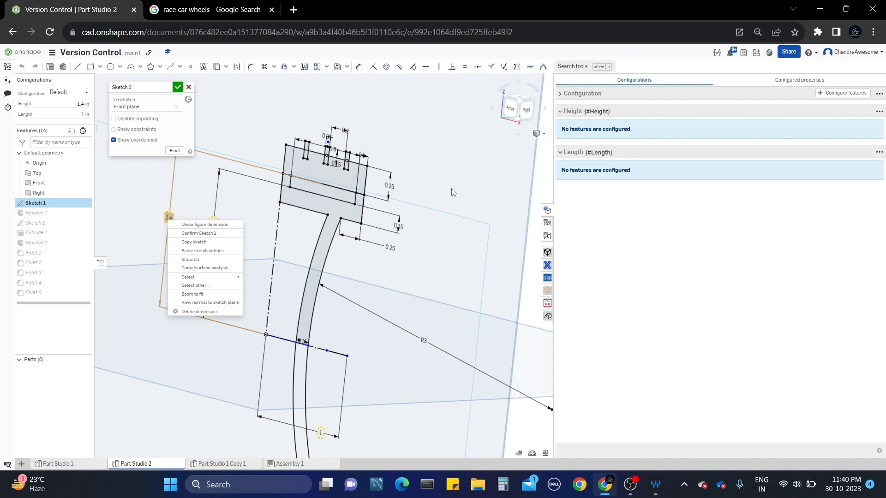
{"action": "scroll", "coordinate": [451, 188], "scroll_direction": "down", "scroll_amount": 2}
{"action": "left_click", "coordinate": [393, 90]}
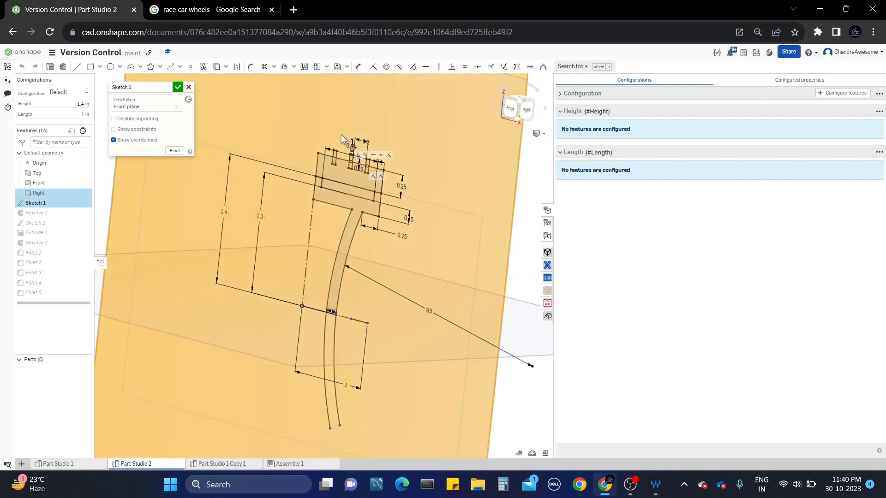
{"action": "left_click", "coordinate": [392, 89]}
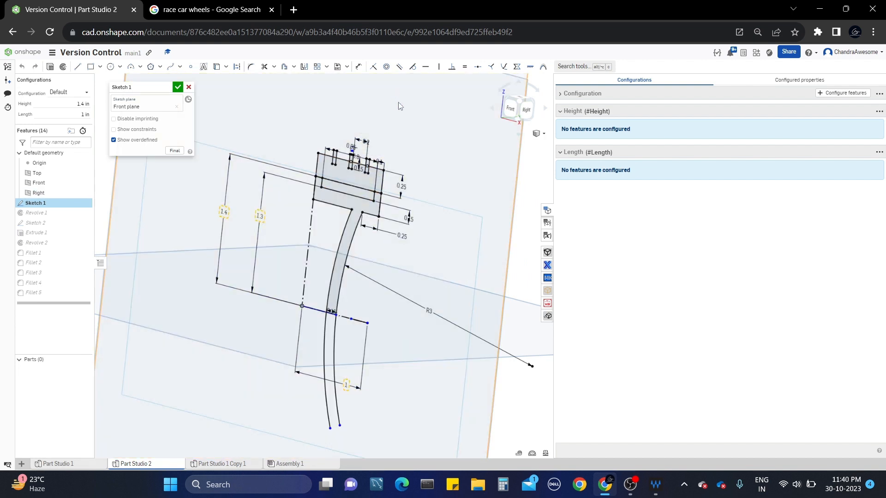
{"action": "right_click", "coordinate": [225, 212]}
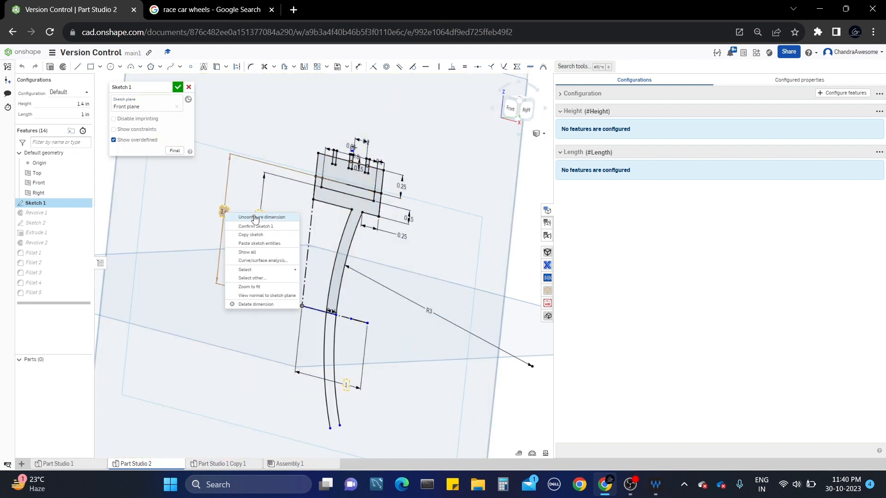
{"action": "left_click", "coordinate": [243, 217]}
{"action": "right_click", "coordinate": [223, 215]}
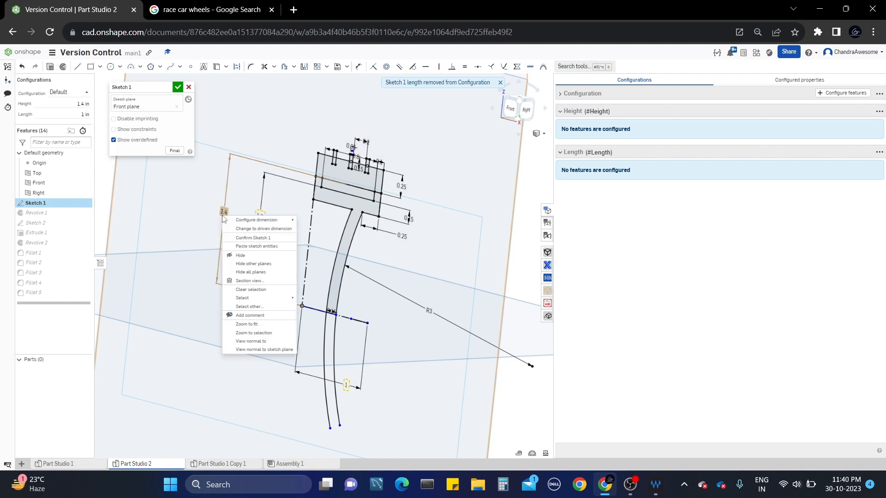
{"action": "mouse_move", "coordinate": [275, 221]}
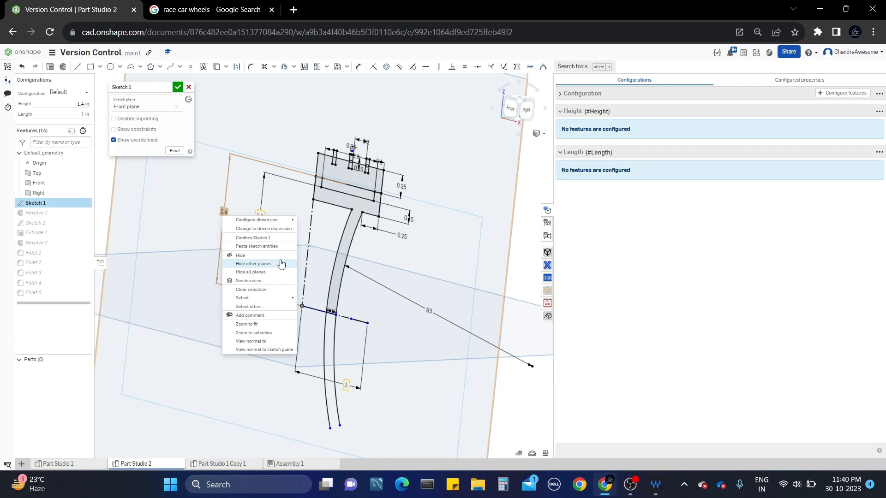
{"action": "left_click", "coordinate": [453, 164]}
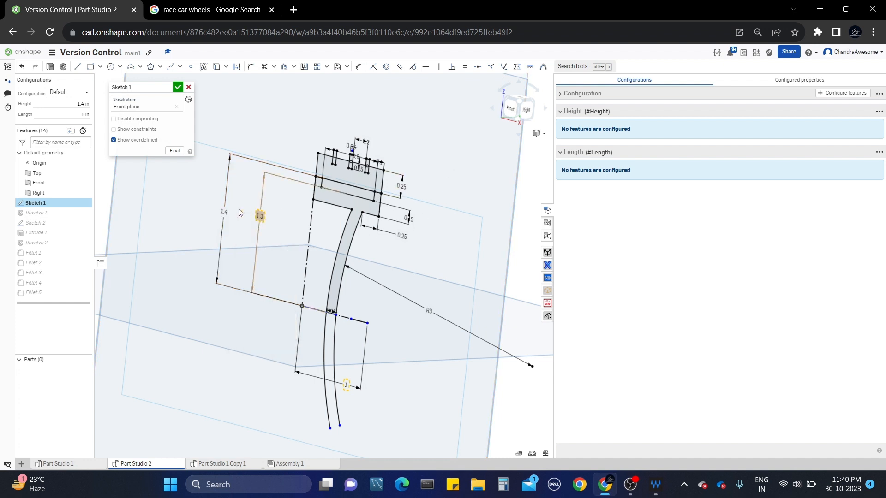
Replace the 1.4 in height dimension's value with the #Height variable.
{"action": "double_click", "coordinate": [224, 211]}
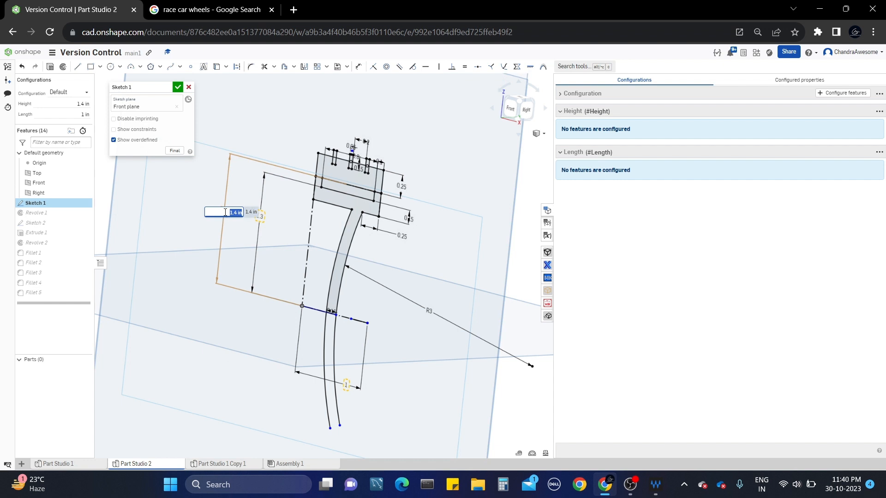
{"action": "type", "text": "he"}
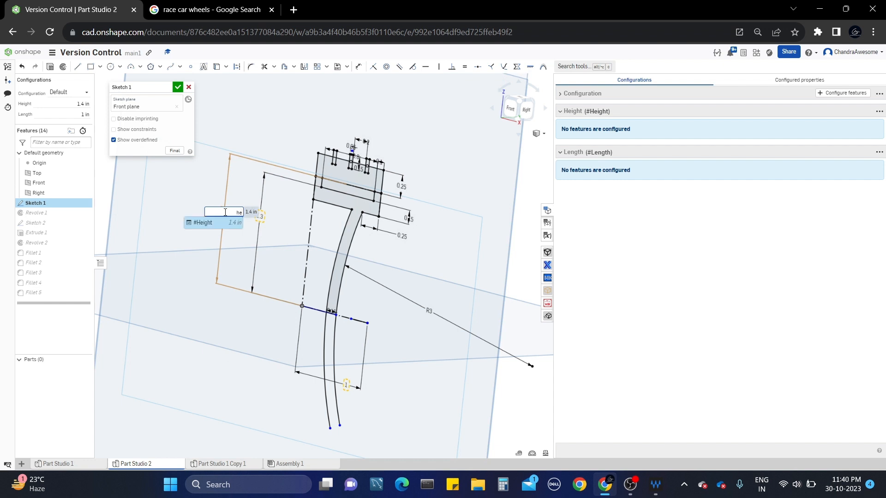
{"action": "left_click", "coordinate": [217, 223]}
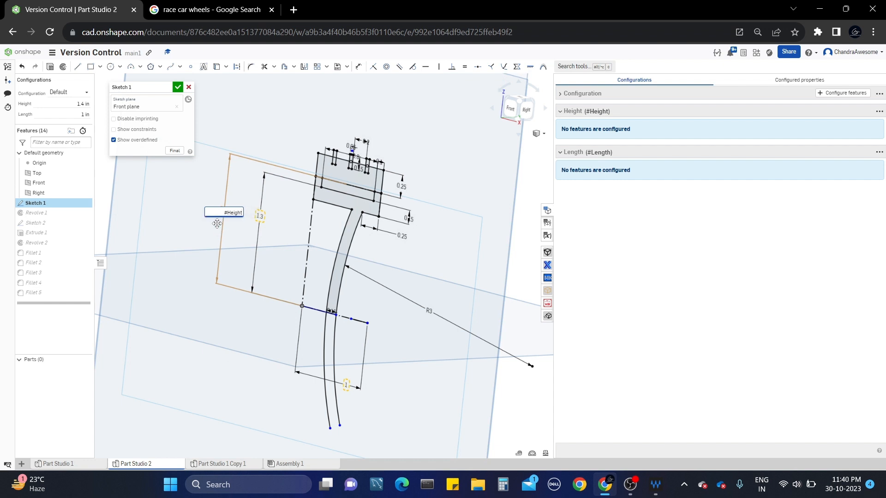
{"action": "key", "text": "Return"}
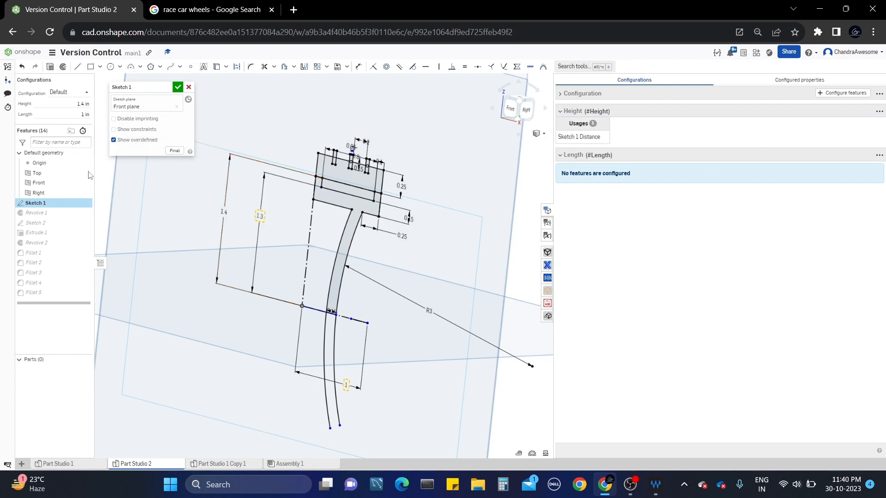
{"action": "double_click", "coordinate": [348, 385]}
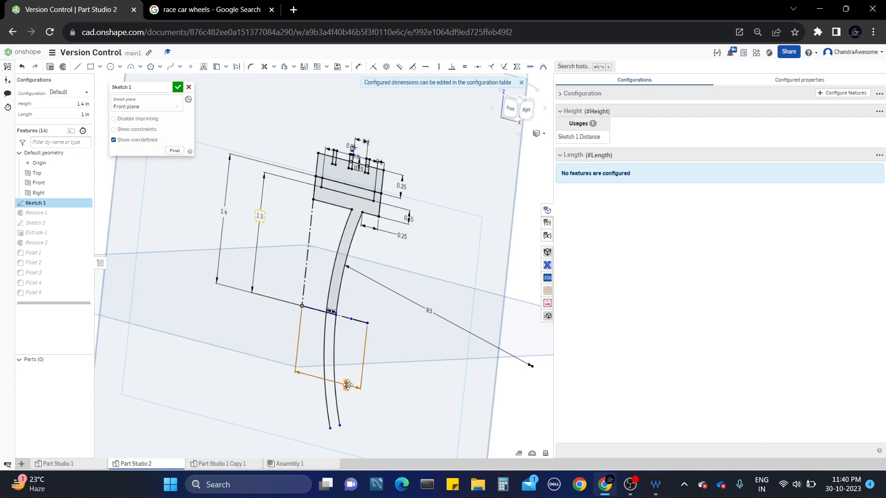
Unconfigure the 1 in width dimension, drive it with #Length, and finish Sketch 1.
{"action": "right_click", "coordinate": [348, 385]}
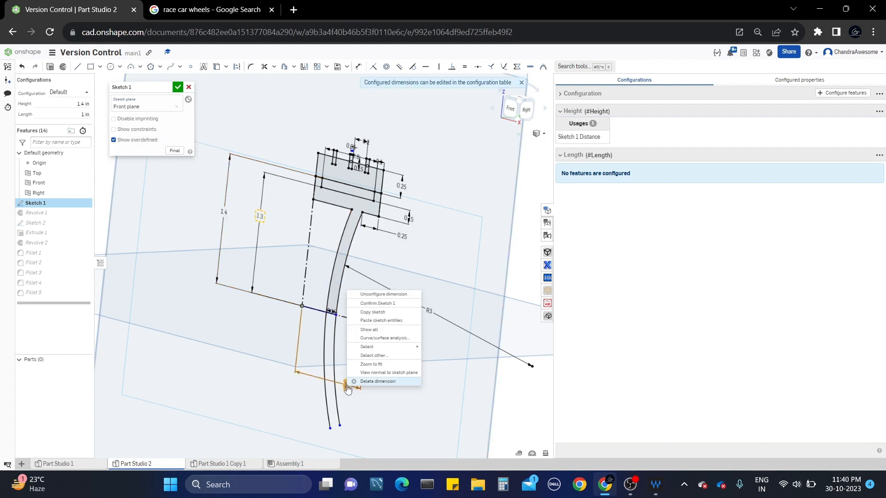
{"action": "left_click", "coordinate": [389, 295]}
{"action": "double_click", "coordinate": [349, 385]}
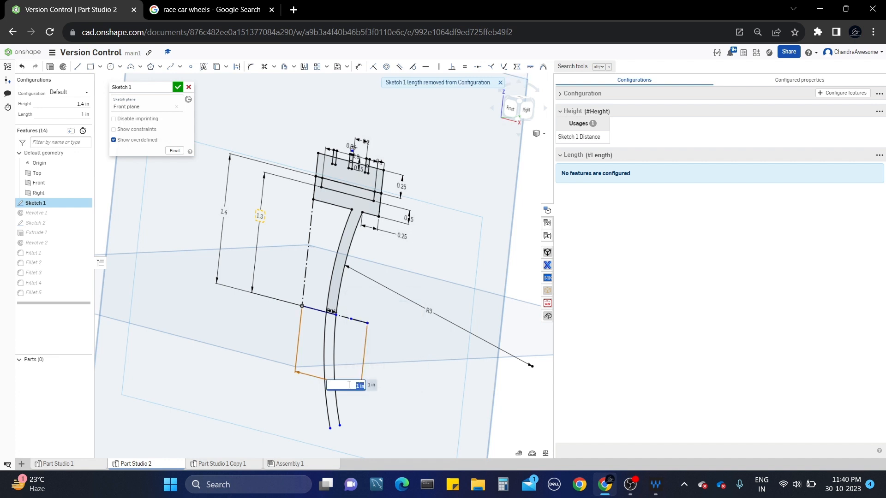
{"action": "type", "text": "#le"}
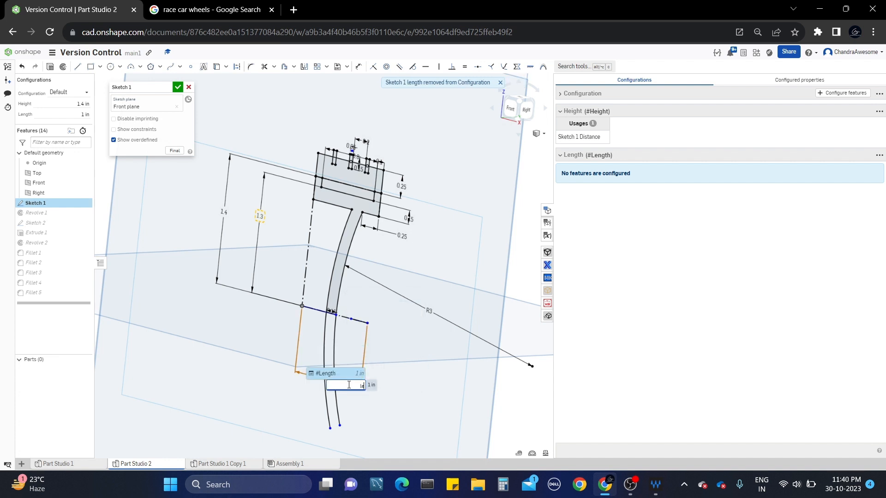
{"action": "key", "text": "Return"}
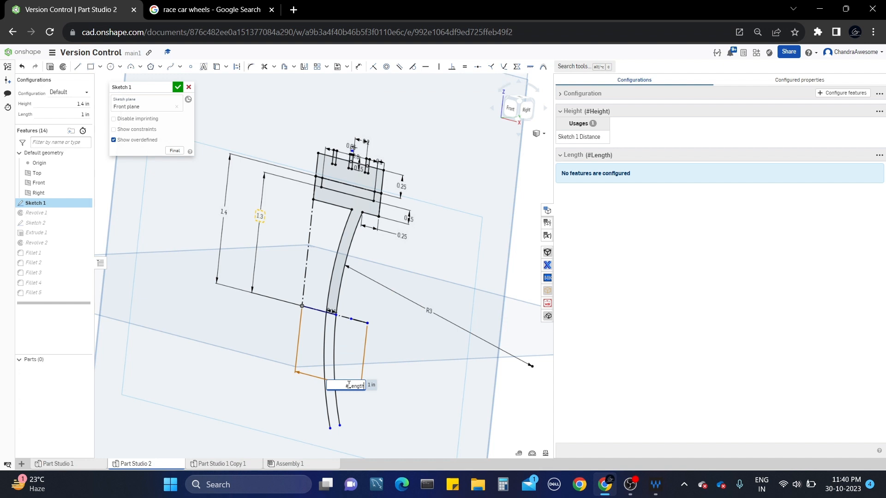
{"action": "key", "text": "Return"}
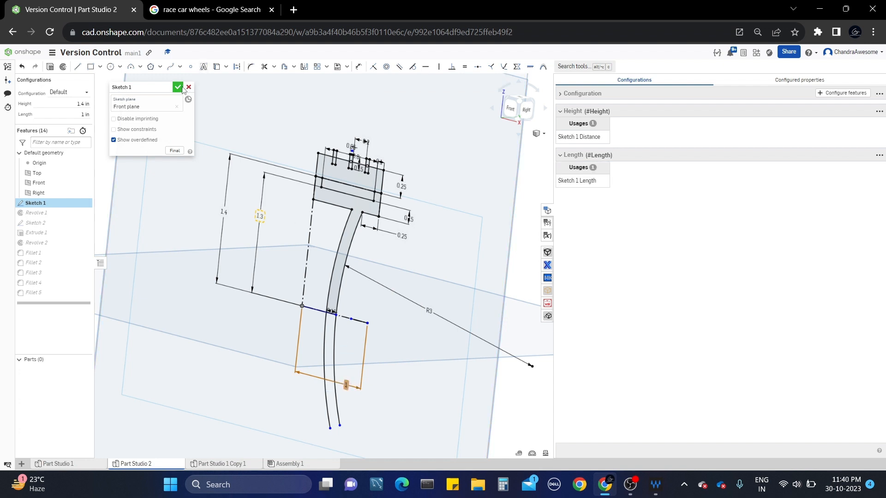
{"action": "left_click", "coordinate": [182, 87]}
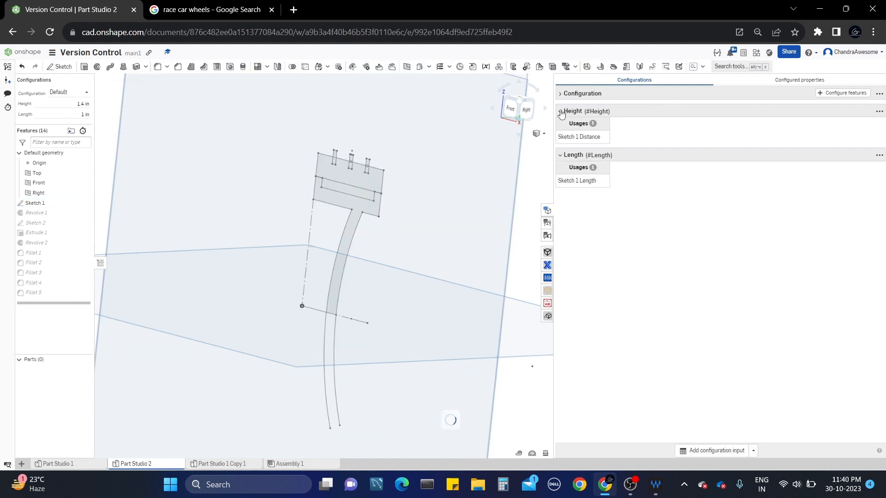
Expand the configurations table, apply a new Height value and set Length to 2 in.
{"action": "left_click", "coordinate": [560, 95]}
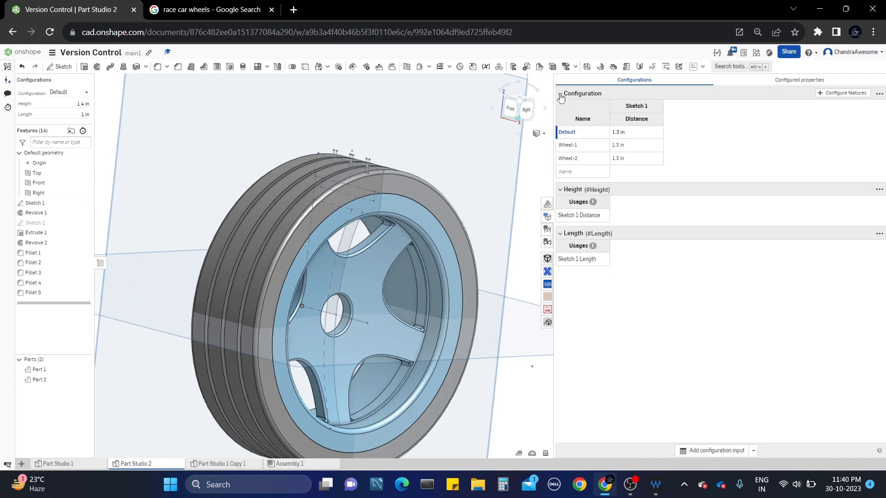
{"action": "middle_click_drag", "start_coordinate": [395, 230], "coordinate": [399, 185]}
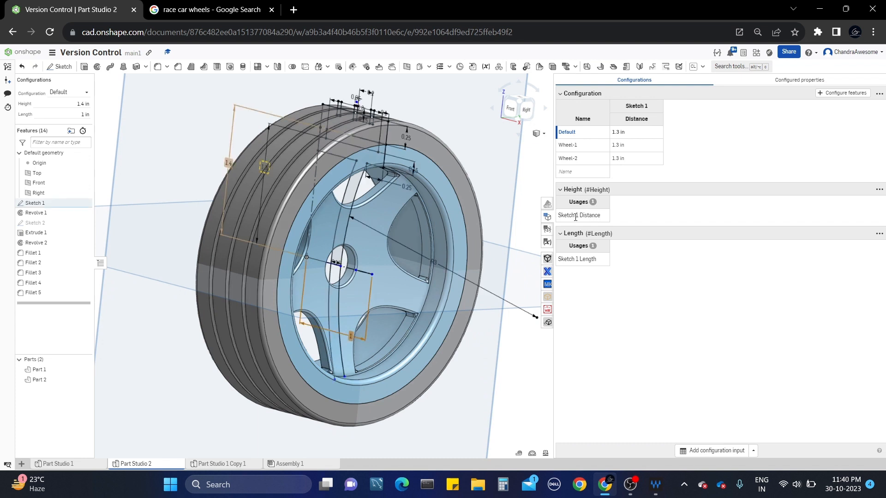
{"action": "middle_click_drag", "start_coordinate": [346, 217], "coordinate": [347, 232]}
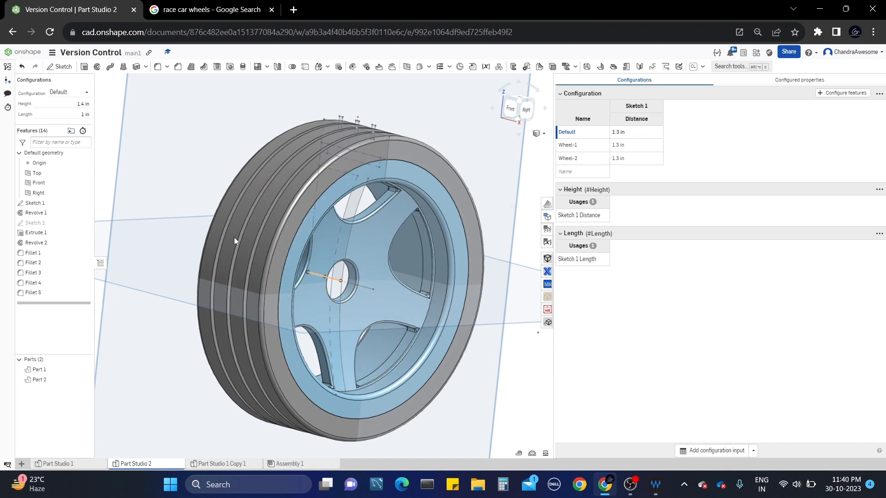
{"action": "left_click", "coordinate": [64, 105]}
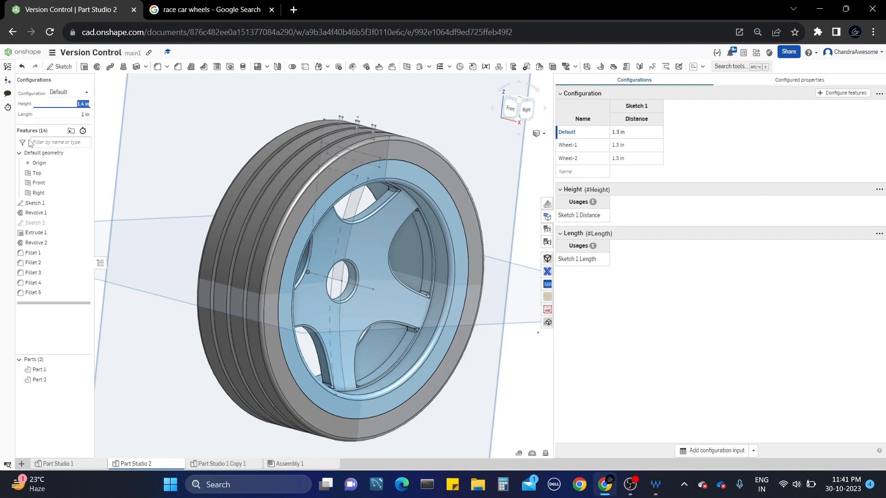
{"action": "left_click", "coordinate": [66, 104]}
{"action": "scroll", "coordinate": [66, 105], "scroll_direction": "up", "scroll_amount": 2}
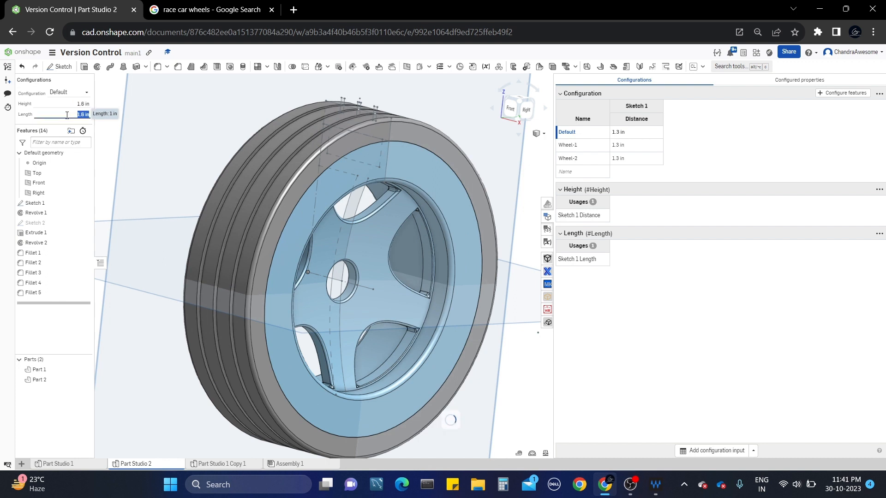
{"action": "type", "text": "2"}
{"action": "key", "text": "Return"}
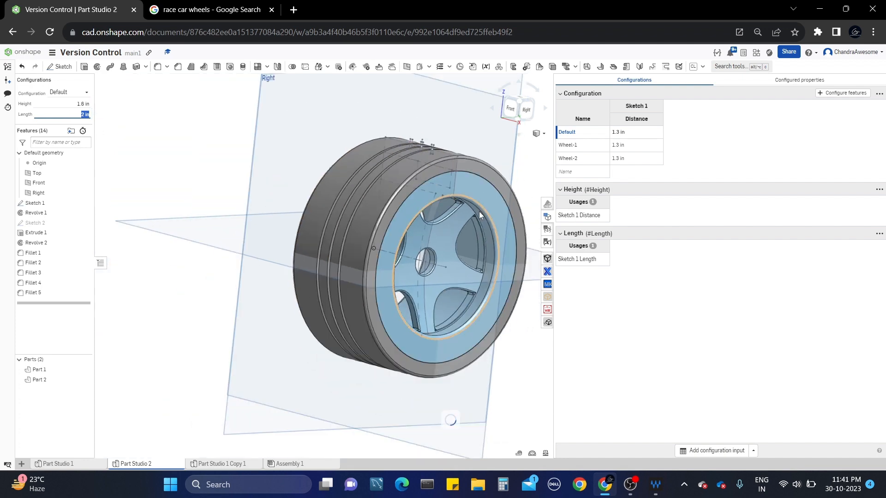
Try Length values of 1, 0.1 and 1 in, ending back at 2 in.
{"action": "right_click_drag", "start_coordinate": [480, 211], "coordinate": [400, 196]}
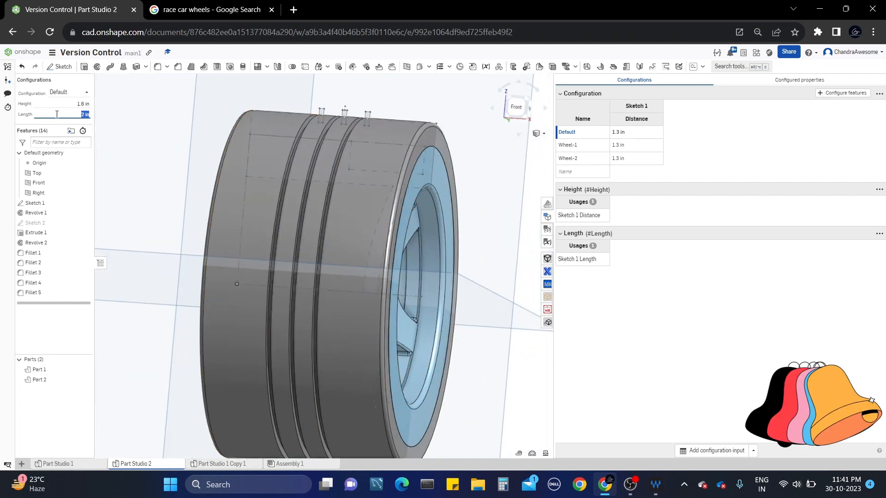
{"action": "type", "text": "1"}
{"action": "key", "text": "Return"}
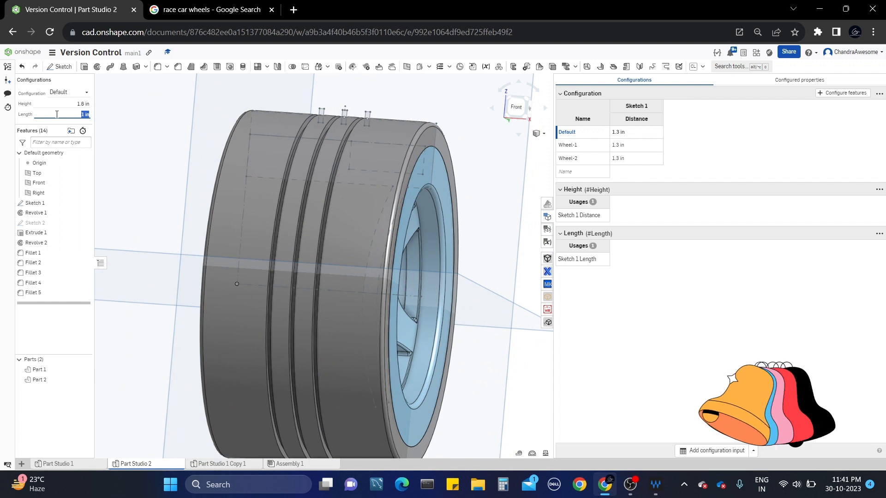
{"action": "key", "text": "BackSpace"}
{"action": "type", "text": "0.1"}
{"action": "key", "text": "Return"}
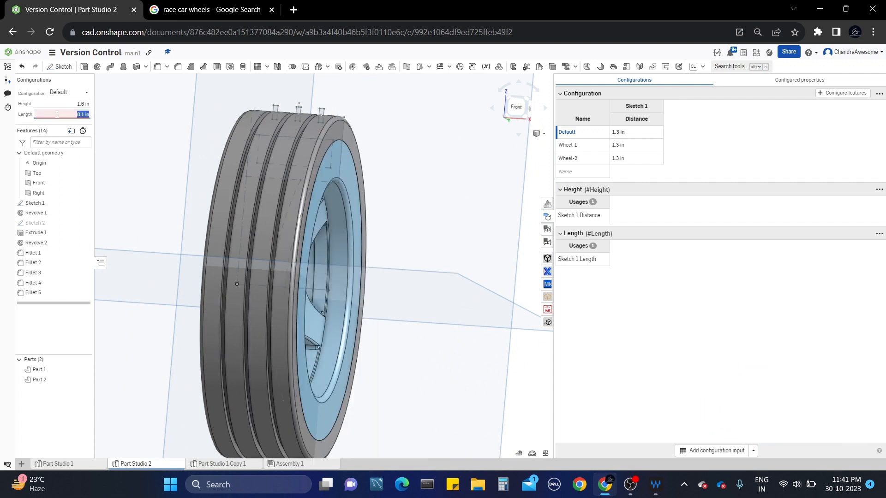
{"action": "type", "text": "1"}
{"action": "key", "text": "Return"}
{"action": "type", "text": "2"}
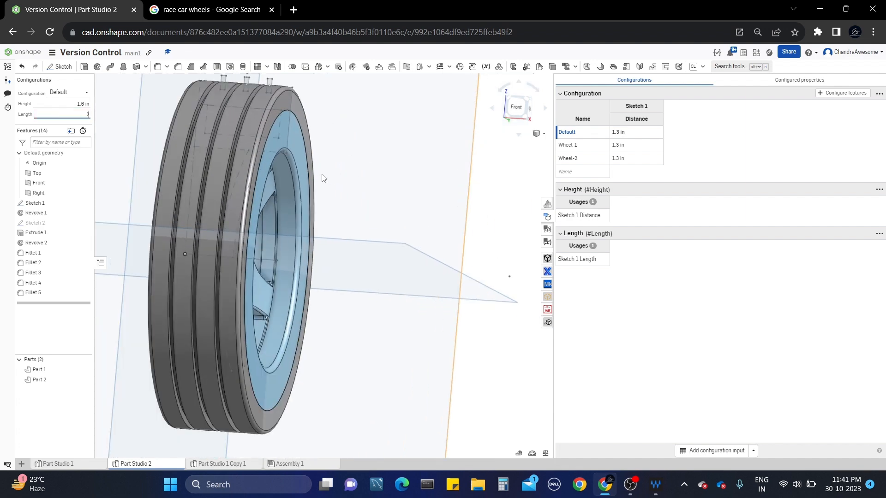
Inspect the rebuilt wheel from several angles, then bring up the custom tables panel.
{"action": "right_click_drag", "start_coordinate": [323, 178], "coordinate": [379, 214]}
{"action": "scroll", "coordinate": [338, 169], "scroll_direction": "up", "scroll_amount": 3}
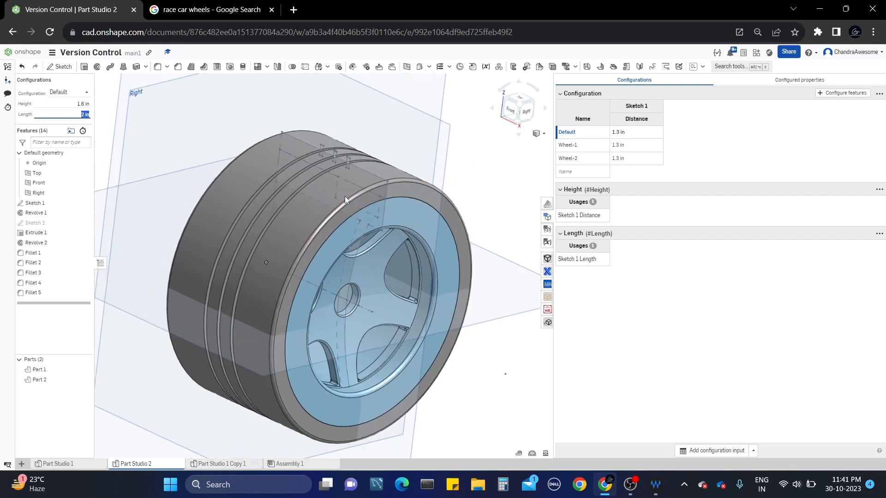
{"action": "scroll", "coordinate": [365, 199], "scroll_direction": "up", "scroll_amount": 5}
{"action": "scroll", "coordinate": [384, 198], "scroll_direction": "down", "scroll_amount": 4}
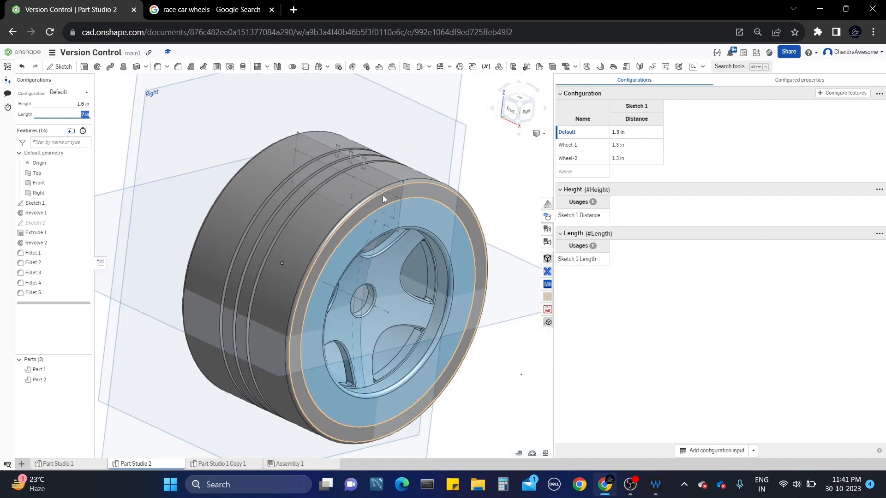
{"action": "scroll", "coordinate": [397, 182], "scroll_direction": "up", "scroll_amount": 1}
{"action": "right_click_drag", "start_coordinate": [410, 168], "coordinate": [395, 199]}
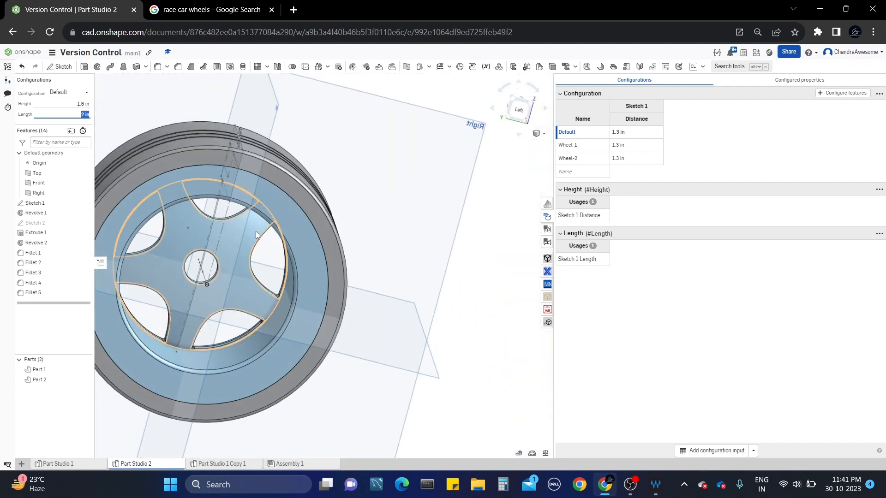
{"action": "middle_click_drag", "start_coordinate": [255, 231], "coordinate": [333, 233]}
{"action": "right_click_drag", "start_coordinate": [332, 237], "coordinate": [173, 156]}
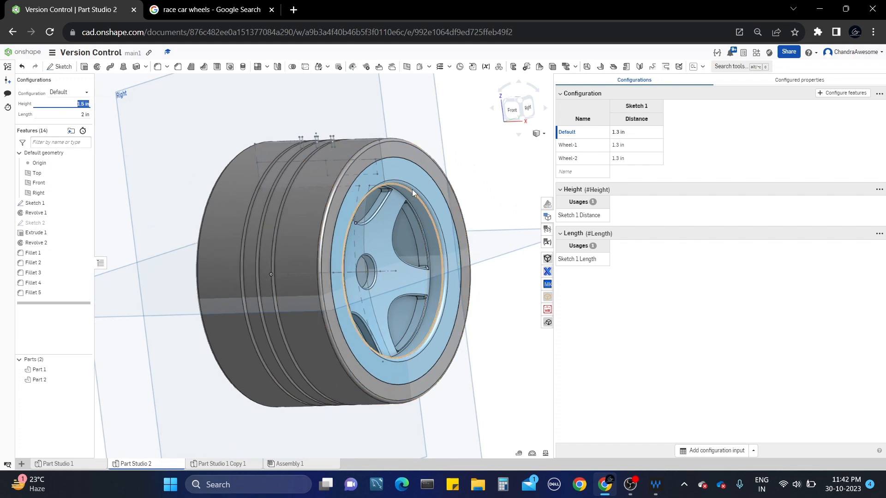
{"action": "right_click_drag", "start_coordinate": [411, 189], "coordinate": [363, 210]}
{"action": "scroll", "coordinate": [367, 221], "scroll_direction": "up", "scroll_amount": 2}
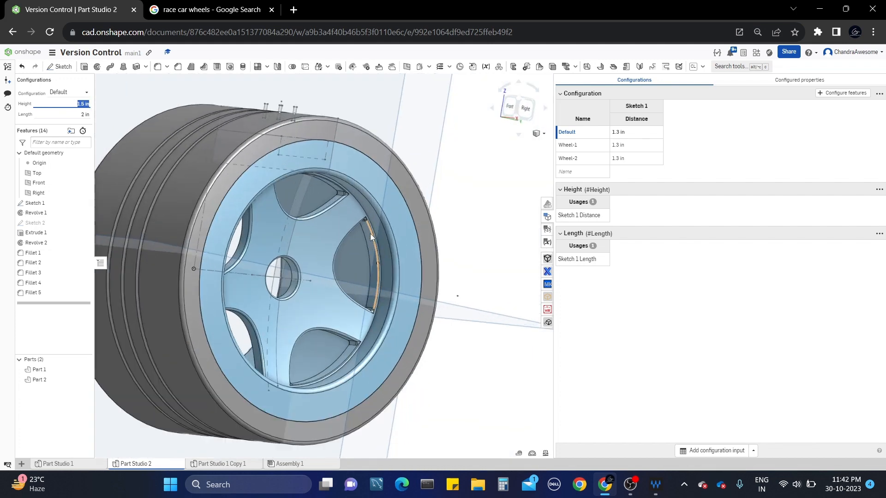
{"action": "scroll", "coordinate": [372, 241], "scroll_direction": "down", "scroll_amount": 2}
{"action": "scroll", "coordinate": [372, 241], "scroll_direction": "up", "scroll_amount": 6}
{"action": "scroll", "coordinate": [379, 254], "scroll_direction": "up", "scroll_amount": 2}
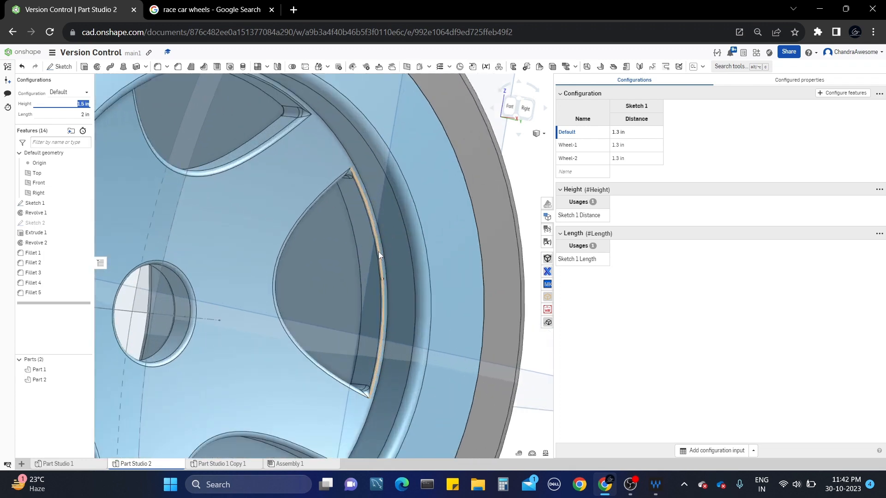
{"action": "mouse_move", "coordinate": [378, 251]}
{"action": "right_mouse_down"}
{"action": "mouse_move", "coordinate": [378, 226]}
{"action": "mouse_move", "coordinate": [378, 254]}
{"action": "right_mouse_up"}
{"action": "scroll", "coordinate": [378, 253], "scroll_direction": "down", "scroll_amount": 3}
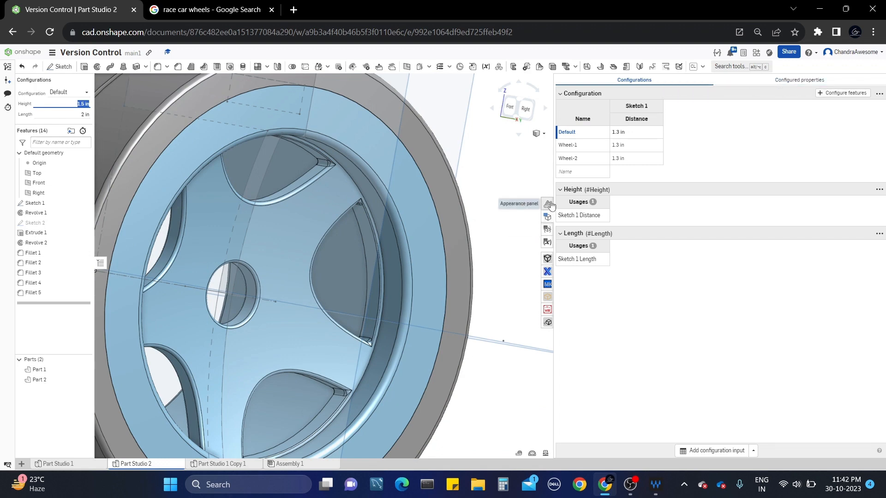
{"action": "left_click", "coordinate": [549, 230]}
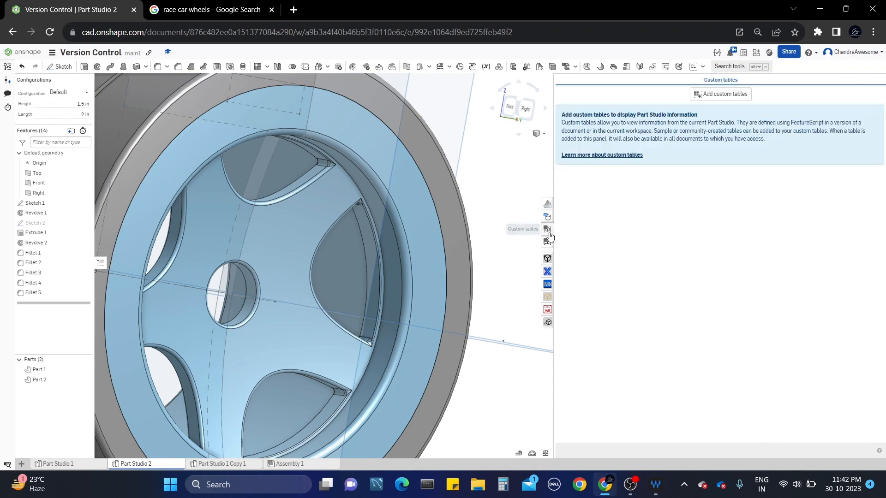
Close the custom tables panel and view the wheel's back and spoked hub face.
{"action": "left_click", "coordinate": [549, 232]}
{"action": "scroll", "coordinate": [655, 199], "scroll_direction": "down", "scroll_amount": 3}
{"action": "middle_click_drag", "start_coordinate": [655, 199], "coordinate": [590, 215]}
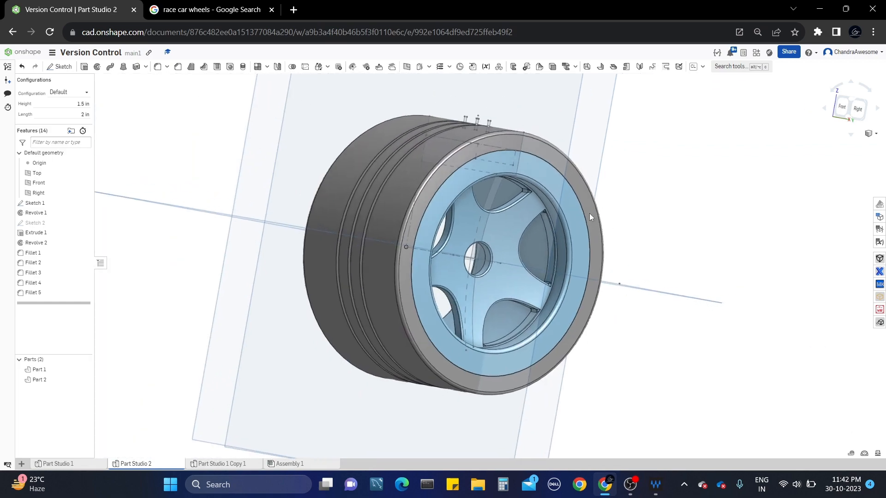
{"action": "right_click_drag", "start_coordinate": [641, 203], "coordinate": [279, 219]}
{"action": "right_click_drag", "start_coordinate": [469, 198], "coordinate": [444, 215]}
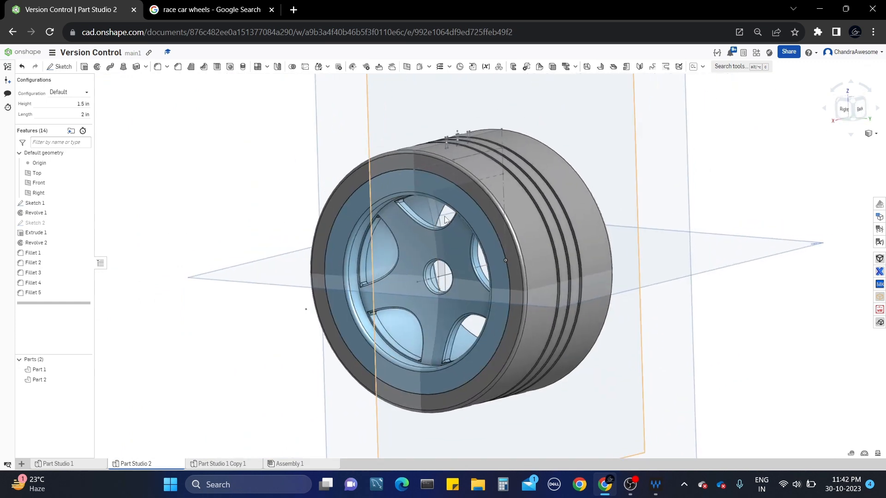
Hide Sketch 1 and bring up the context menu for the rim part.
{"action": "left_click", "coordinate": [86, 203]}
{"action": "scroll", "coordinate": [356, 182], "scroll_direction": "up", "scroll_amount": 2}
{"action": "scroll", "coordinate": [375, 190], "scroll_direction": "down", "scroll_amount": 2}
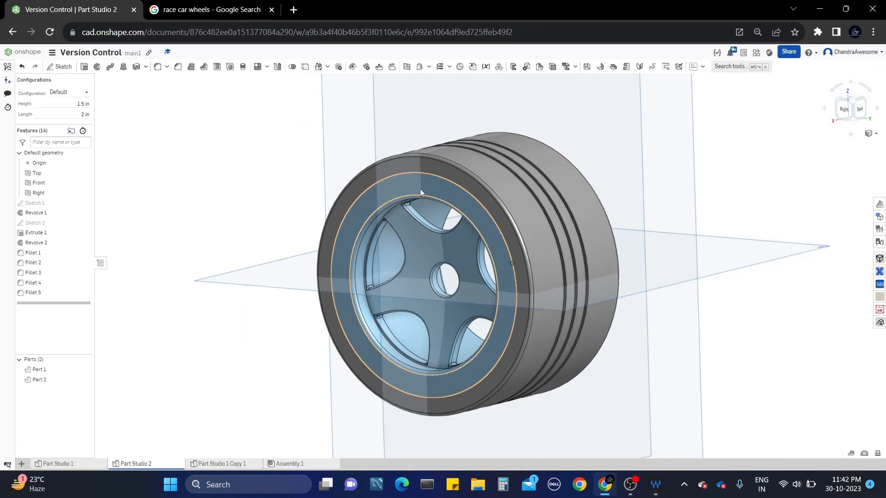
{"action": "middle_click_drag", "start_coordinate": [420, 191], "coordinate": [381, 190]}
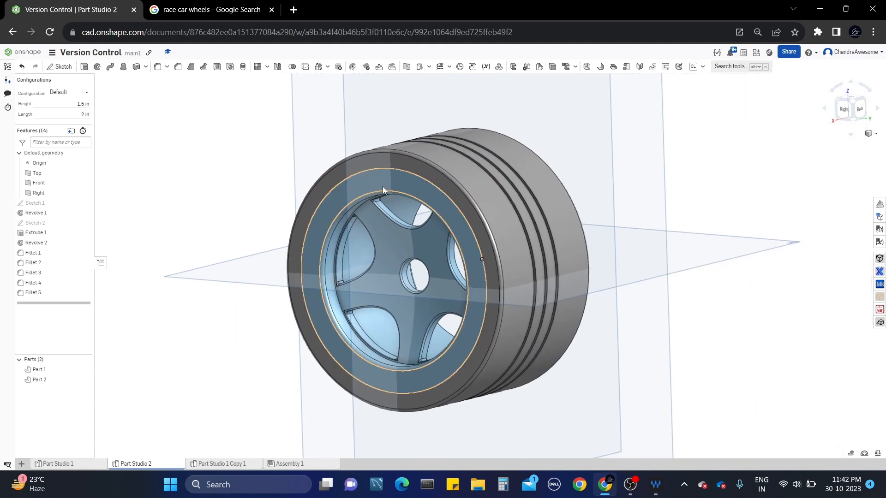
{"action": "right_click", "coordinate": [383, 189]}
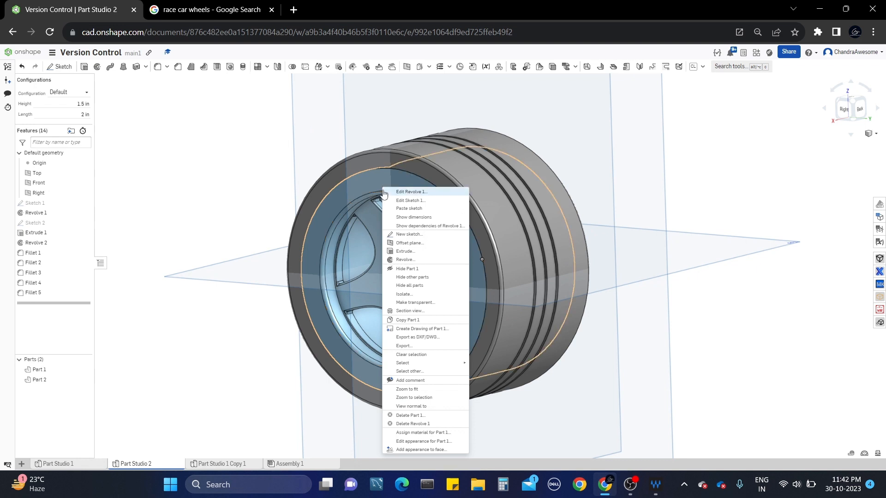
Give the rim part a red appearance.
{"action": "left_click", "coordinate": [447, 441]}
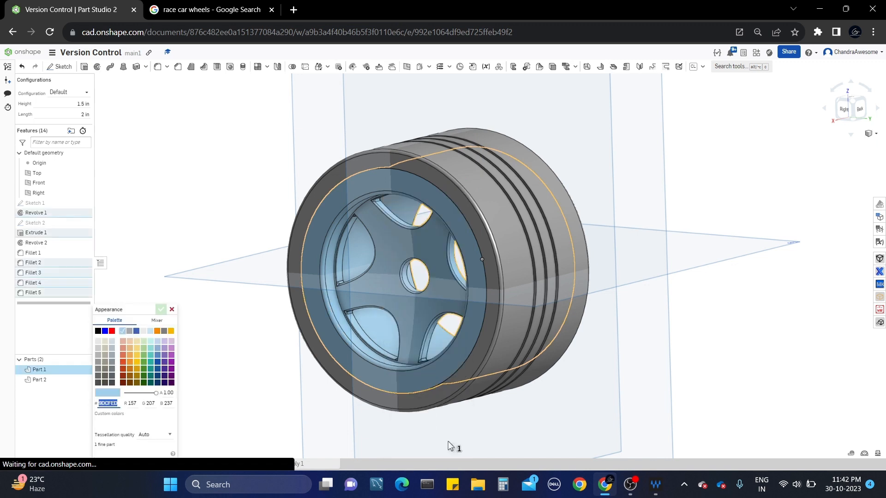
{"action": "left_click", "coordinate": [112, 332]}
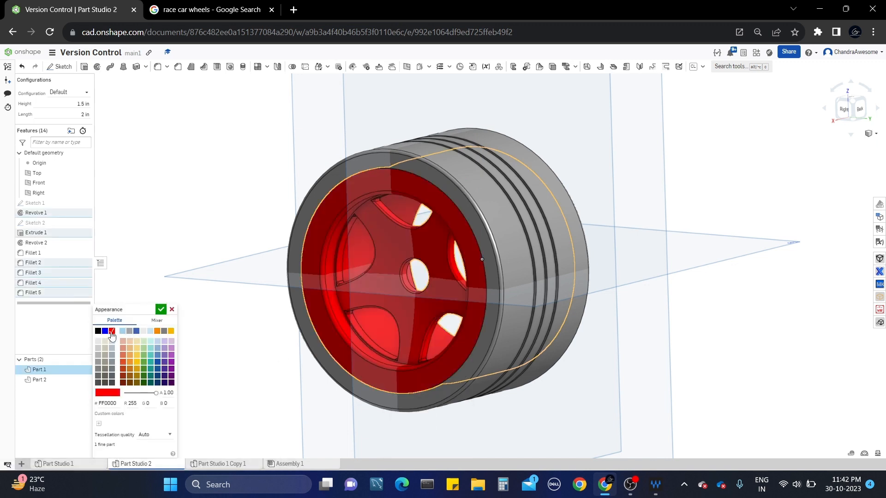
{"action": "left_click", "coordinate": [160, 310]}
Give the tire part (Part 2) a dark grey 43484D appearance.
{"action": "right_click", "coordinate": [514, 240]}
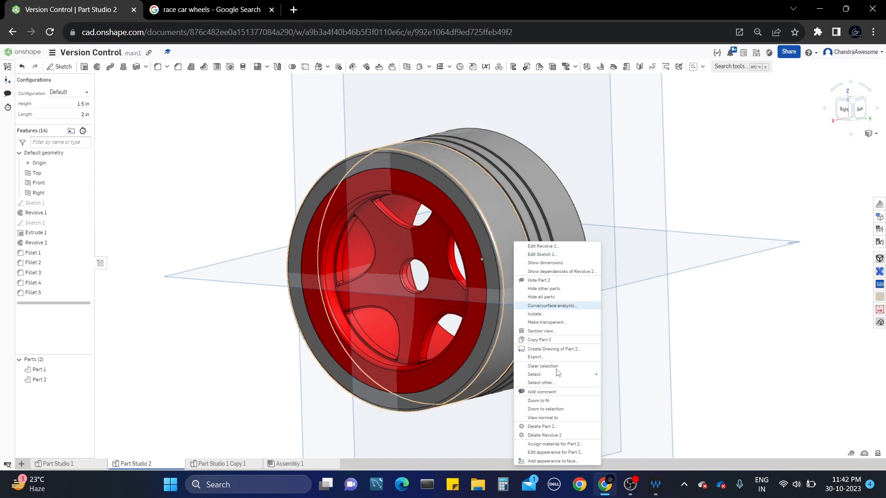
{"action": "left_click", "coordinate": [566, 453]}
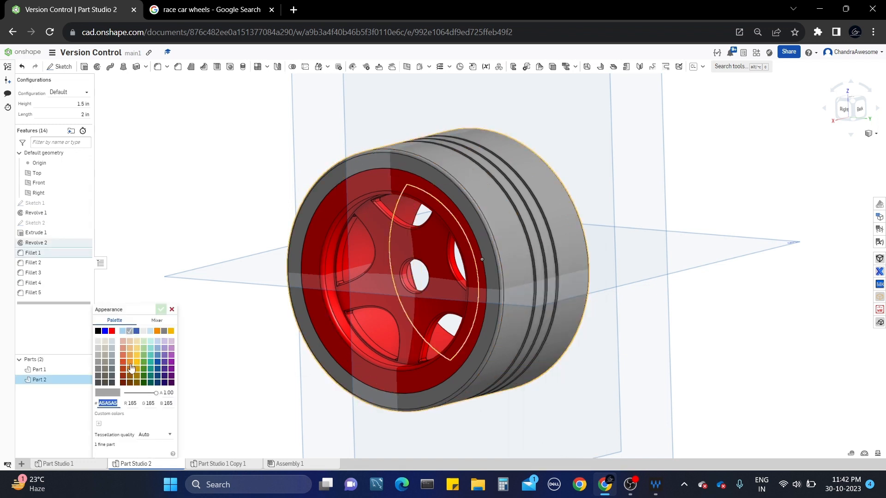
{"action": "left_click", "coordinate": [98, 383]}
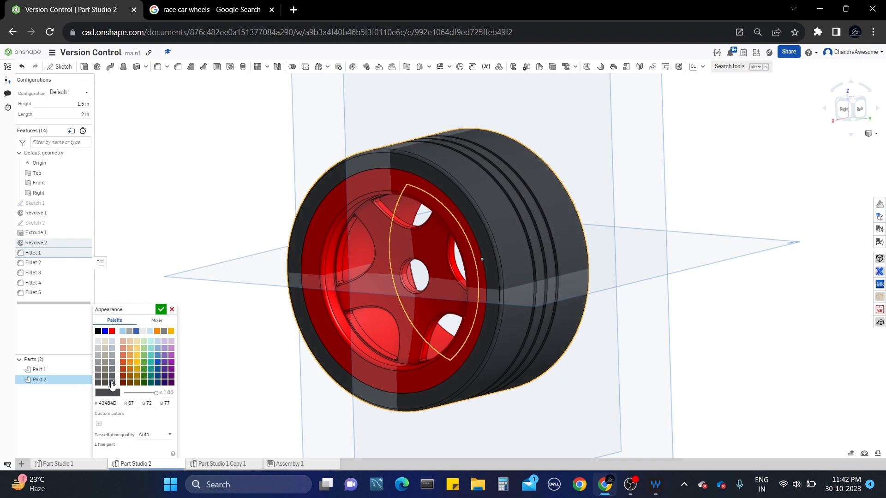
{"action": "left_click", "coordinate": [97, 332]}
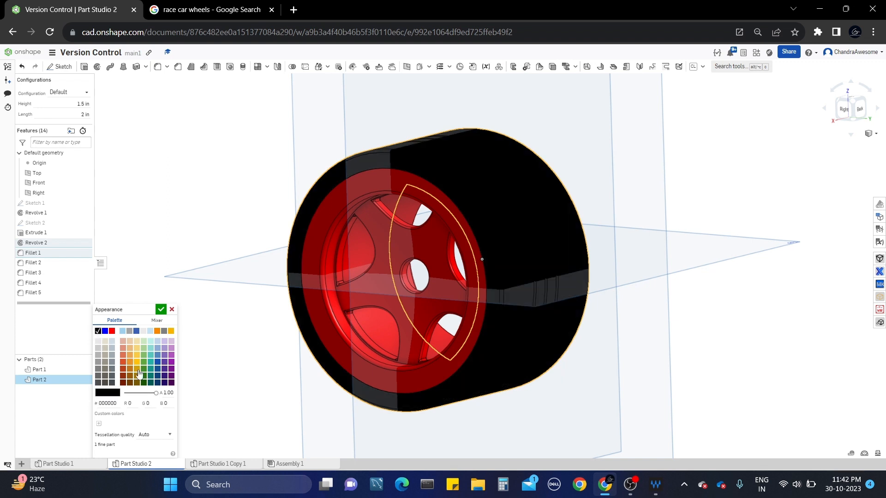
{"action": "left_click", "coordinate": [112, 383]}
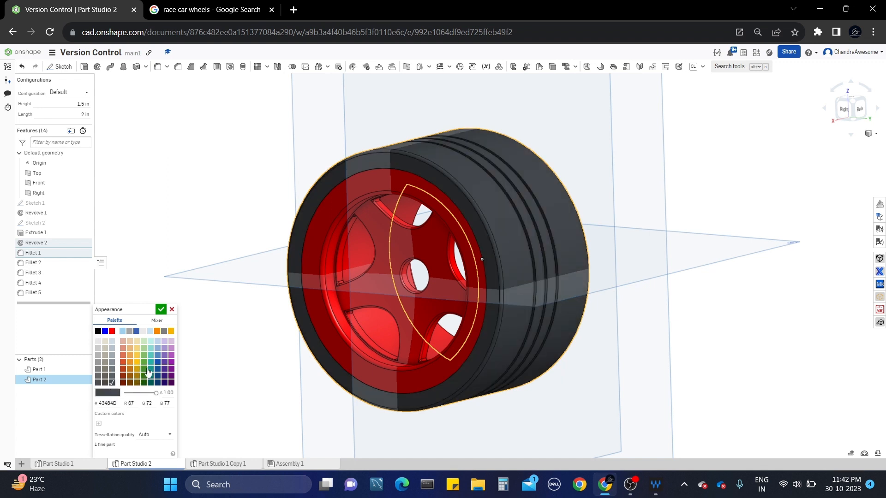
{"action": "left_click", "coordinate": [161, 312]}
{"action": "scroll", "coordinate": [373, 276], "scroll_direction": "up", "scroll_amount": 3}
{"action": "right_click_drag", "start_coordinate": [373, 276], "coordinate": [419, 289]}
{"action": "scroll", "coordinate": [420, 289], "scroll_direction": "down", "scroll_amount": 3}
{"action": "middle_click_drag", "start_coordinate": [494, 259], "coordinate": [447, 281]}
{"action": "scroll", "coordinate": [448, 281], "scroll_direction": "up", "scroll_amount": 3}
{"action": "right_click_drag", "start_coordinate": [447, 281], "coordinate": [320, 238]}
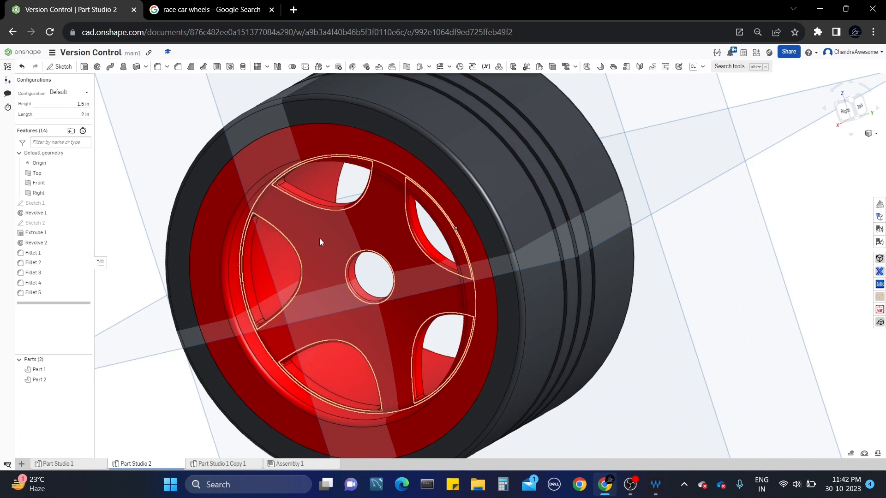
Apply light grey EAEAEA to the rim's spoke and hub faces only.
{"action": "right_click", "coordinate": [321, 240]}
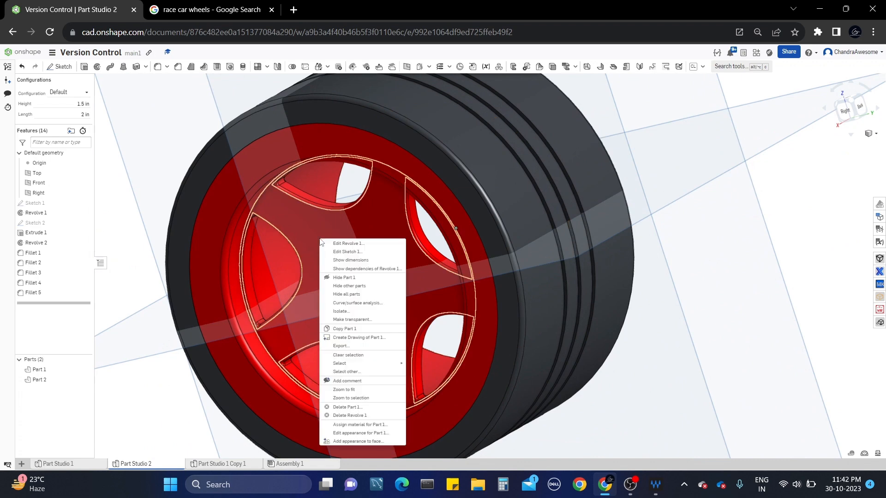
{"action": "left_click", "coordinate": [382, 441]}
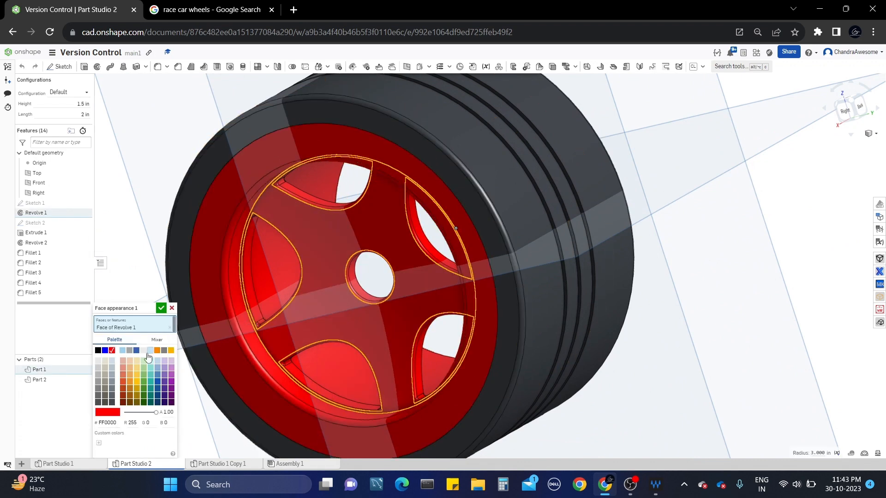
{"action": "scroll", "coordinate": [358, 279], "scroll_direction": "down", "scroll_amount": 3}
{"action": "scroll", "coordinate": [396, 277], "scroll_direction": "up", "scroll_amount": 2}
{"action": "right_click_drag", "start_coordinate": [397, 277], "coordinate": [276, 298]}
{"action": "scroll", "coordinate": [276, 298], "scroll_direction": "up", "scroll_amount": 1}
{"action": "left_click", "coordinate": [442, 247]}
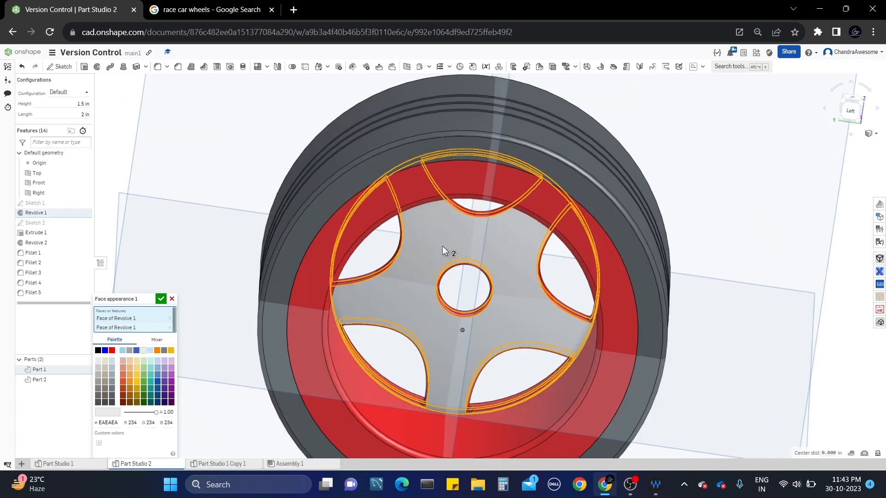
{"action": "right_click_drag", "start_coordinate": [442, 245], "coordinate": [559, 257]}
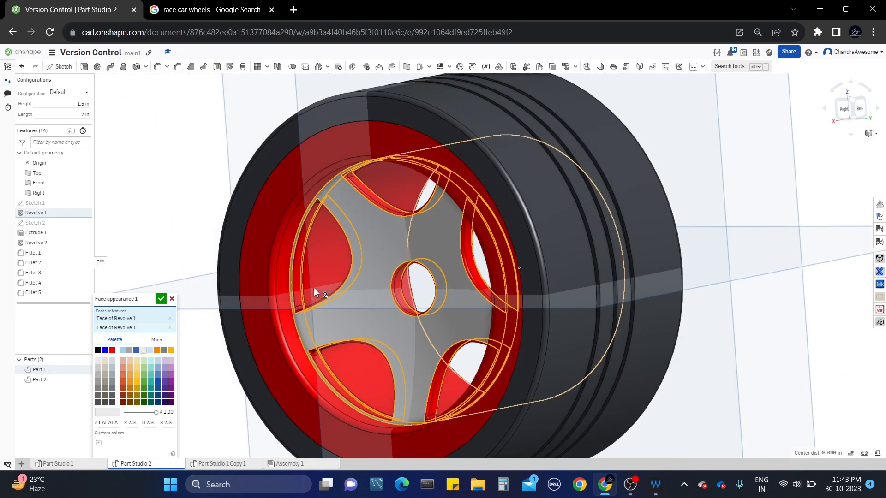
{"action": "scroll", "coordinate": [298, 283], "scroll_direction": "up", "scroll_amount": 4}
{"action": "scroll", "coordinate": [300, 283], "scroll_direction": "down", "scroll_amount": 4}
{"action": "right_click_drag", "start_coordinate": [300, 284], "coordinate": [320, 279]}
{"action": "left_click", "coordinate": [161, 299]}
{"action": "right_click_drag", "start_coordinate": [568, 235], "coordinate": [683, 249]}
{"action": "scroll", "coordinate": [540, 211], "scroll_direction": "up", "scroll_amount": 2}
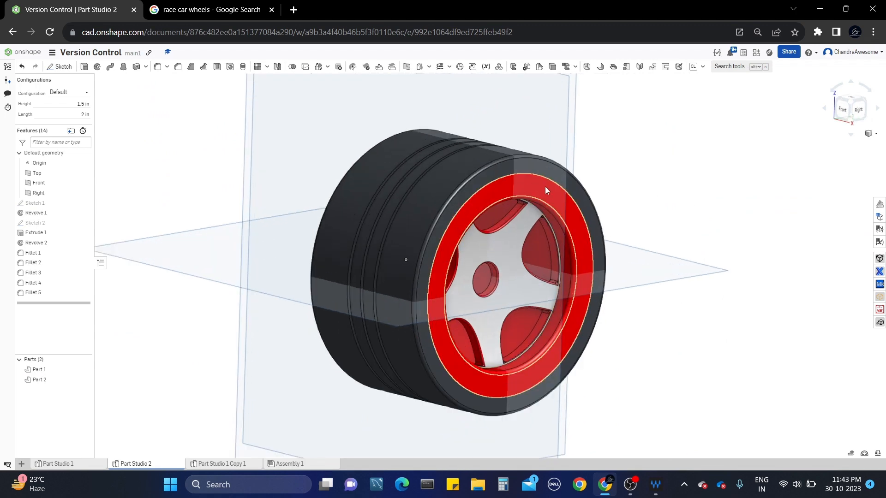
{"action": "middle_click_drag", "start_coordinate": [527, 189], "coordinate": [492, 191]}
{"action": "scroll", "coordinate": [547, 258], "scroll_direction": "up", "scroll_amount": 2}
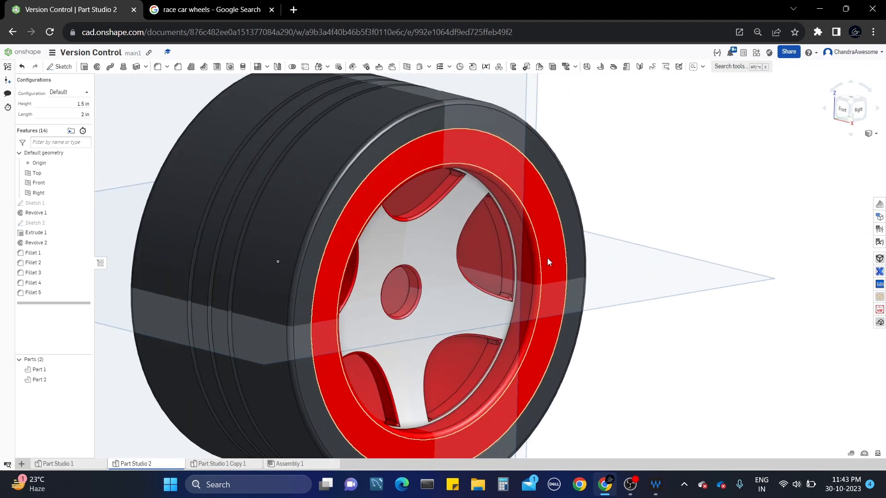
{"action": "right_click_drag", "start_coordinate": [547, 259], "coordinate": [578, 300]}
{"action": "scroll", "coordinate": [489, 256], "scroll_direction": "down", "scroll_amount": 5}
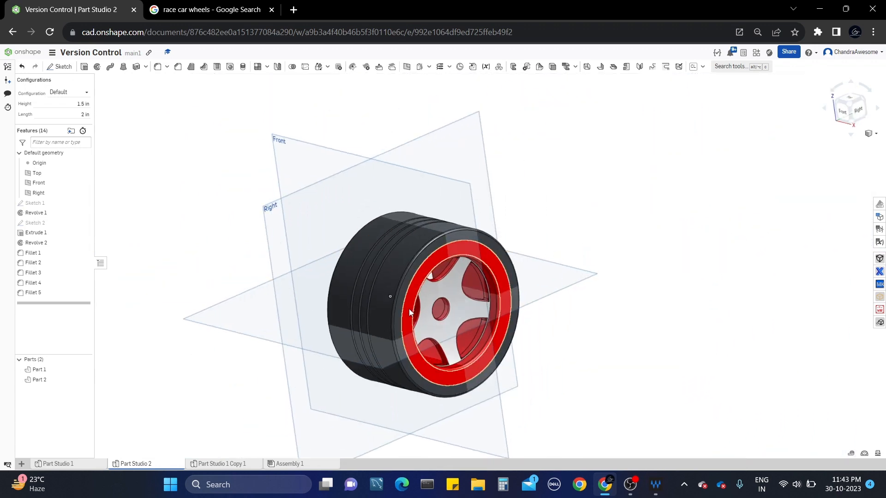
{"action": "middle_click_drag", "start_coordinate": [416, 349], "coordinate": [463, 315]}
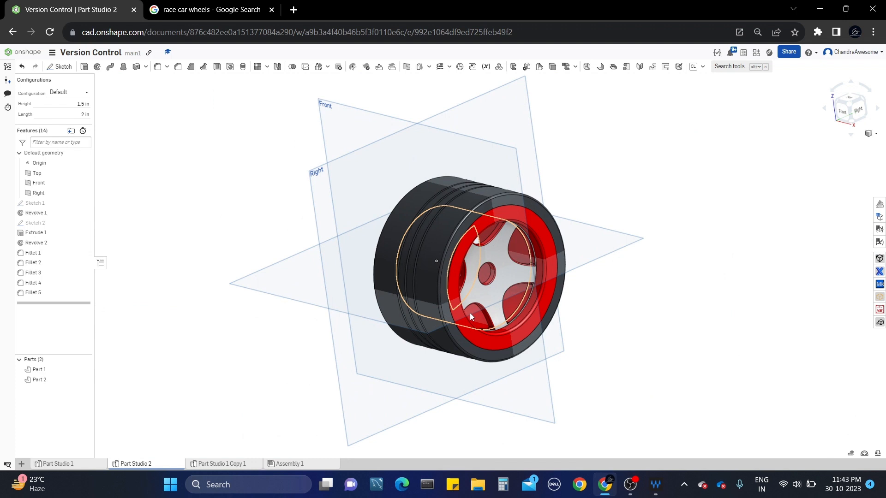
{"action": "scroll", "coordinate": [542, 259], "scroll_direction": "up", "scroll_amount": 4}
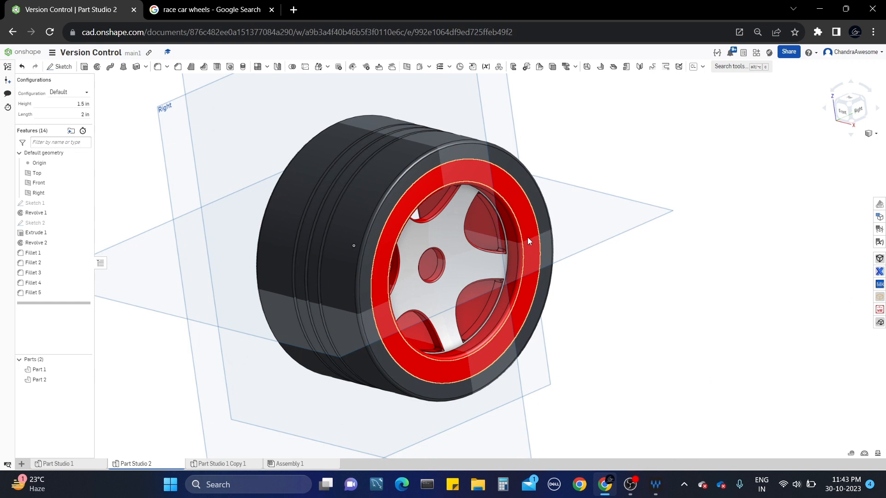
{"action": "scroll", "coordinate": [527, 237], "scroll_direction": "up", "scroll_amount": 2}
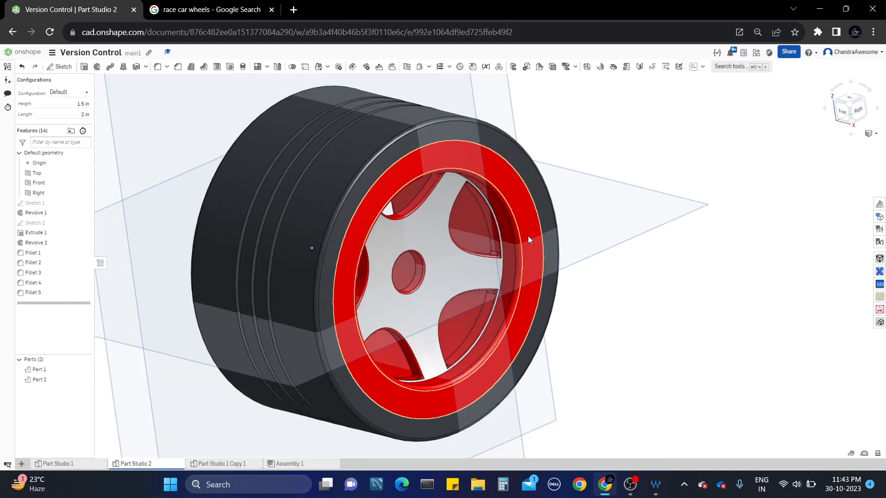
{"action": "middle_click_drag", "start_coordinate": [528, 236], "coordinate": [537, 222]}
{"action": "scroll", "coordinate": [639, 229], "scroll_direction": "down", "scroll_amount": 2}
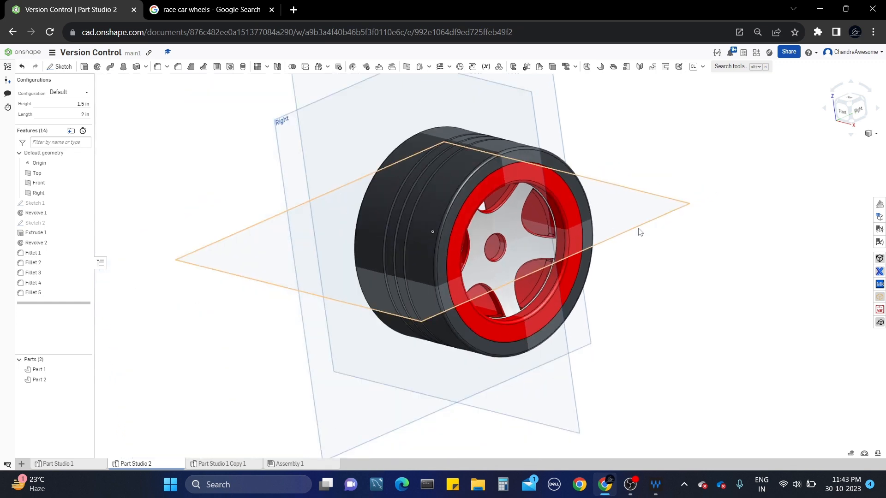
{"action": "scroll", "coordinate": [525, 170], "scroll_direction": "up", "scroll_amount": 1}
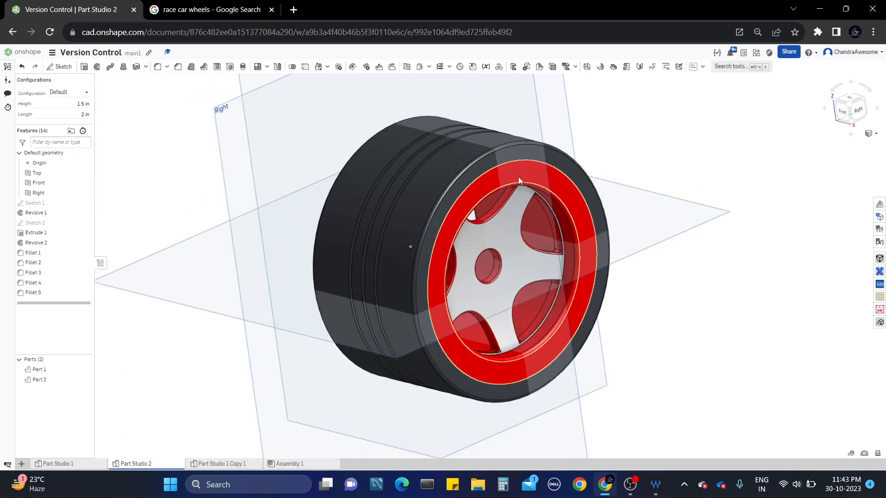
{"action": "right_click_drag", "start_coordinate": [518, 176], "coordinate": [609, 234]}
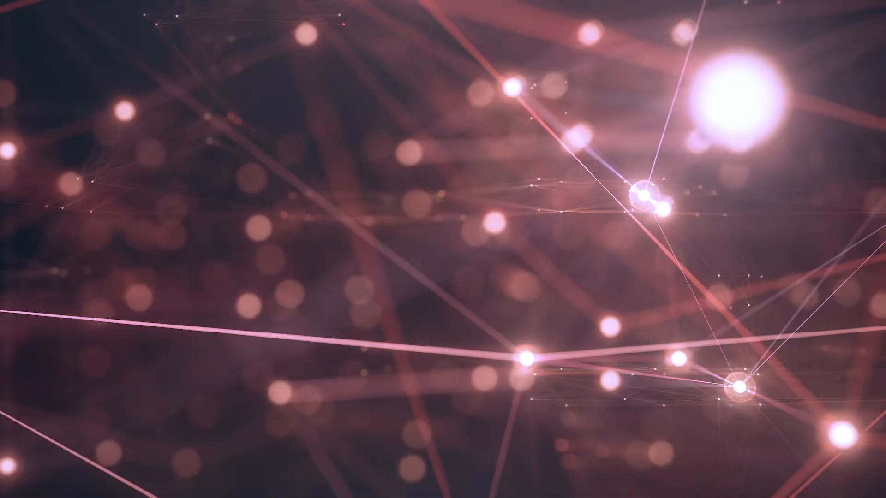